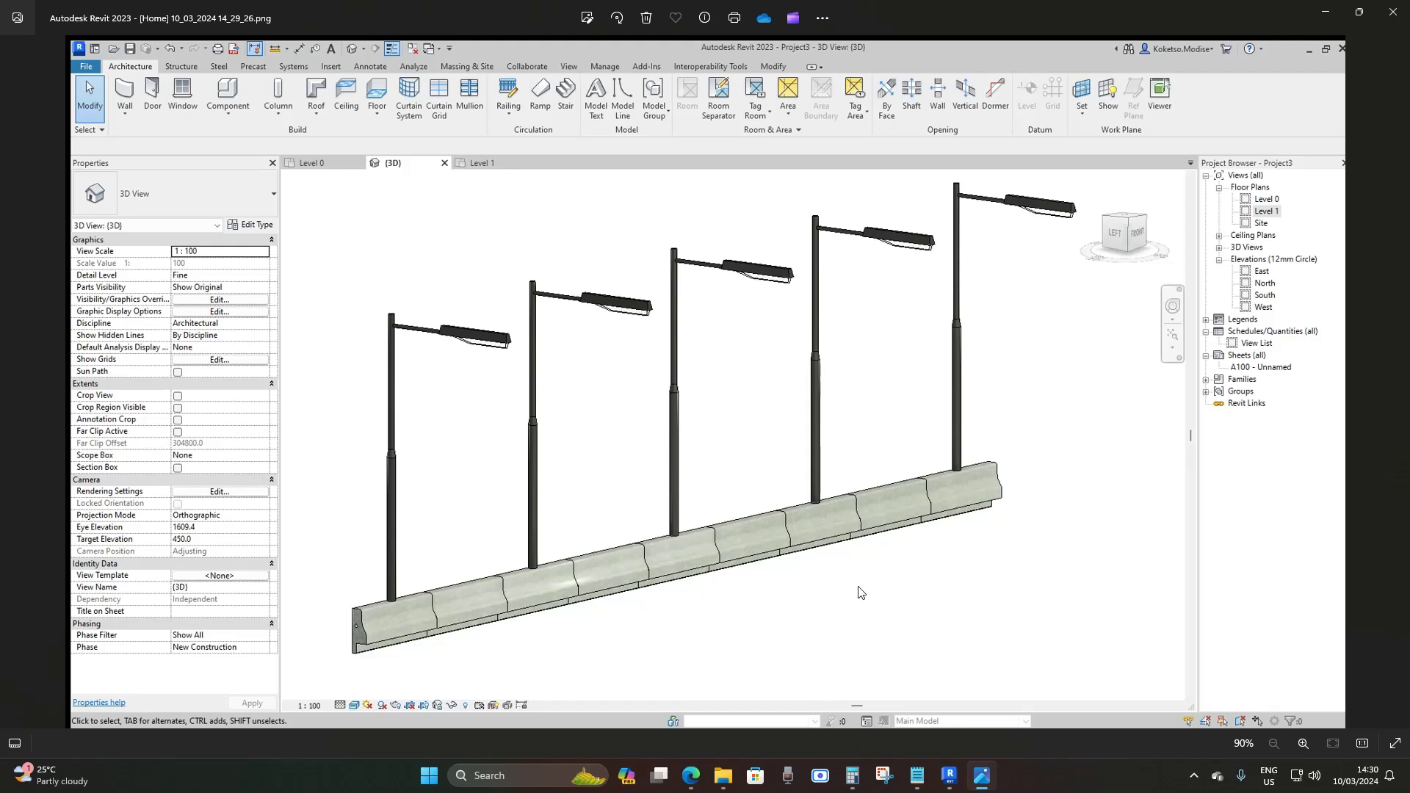
Switch to Revit, create a project from the Construction Template, and turn off Crop View and Crop Region Visible for the Level 0 plan.
click(947, 780)
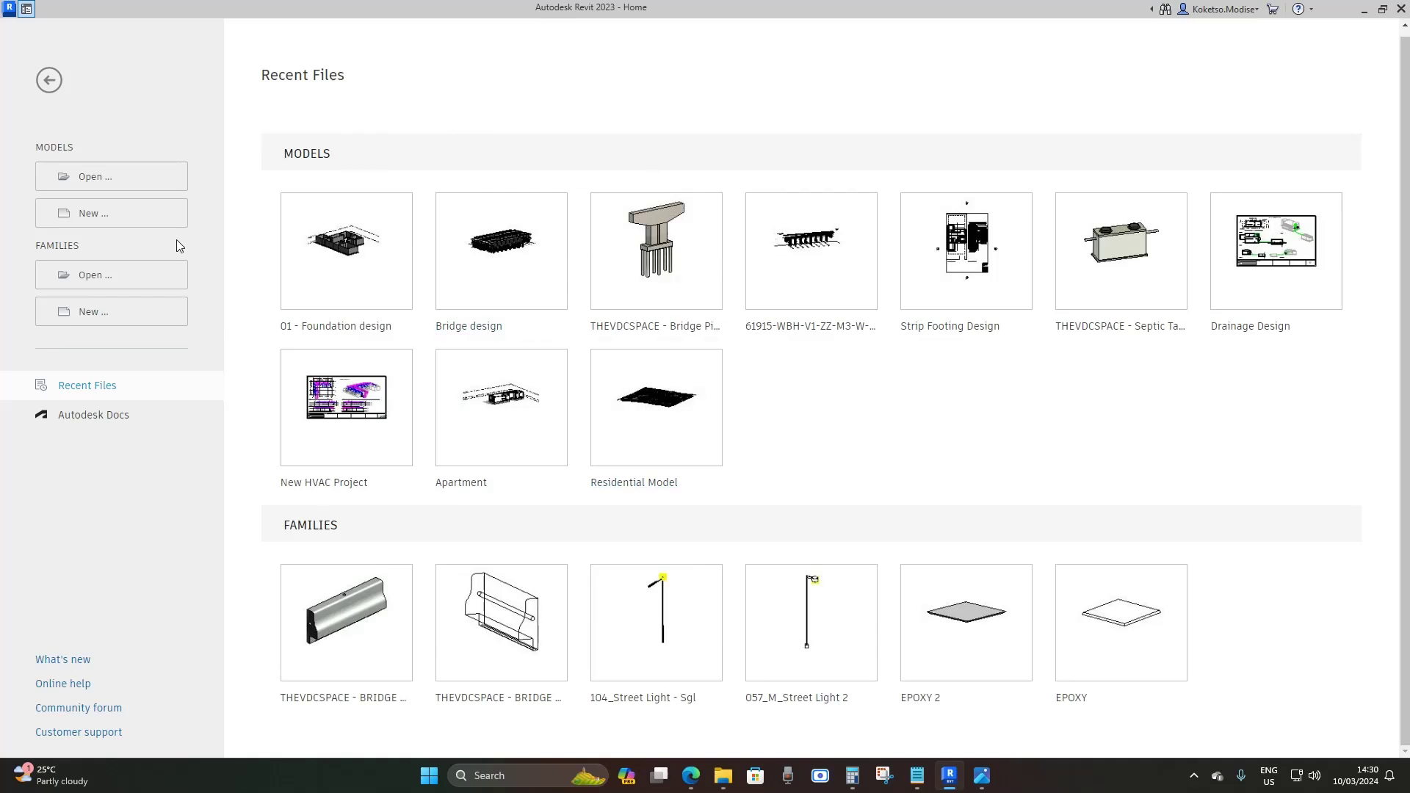
click(94, 213)
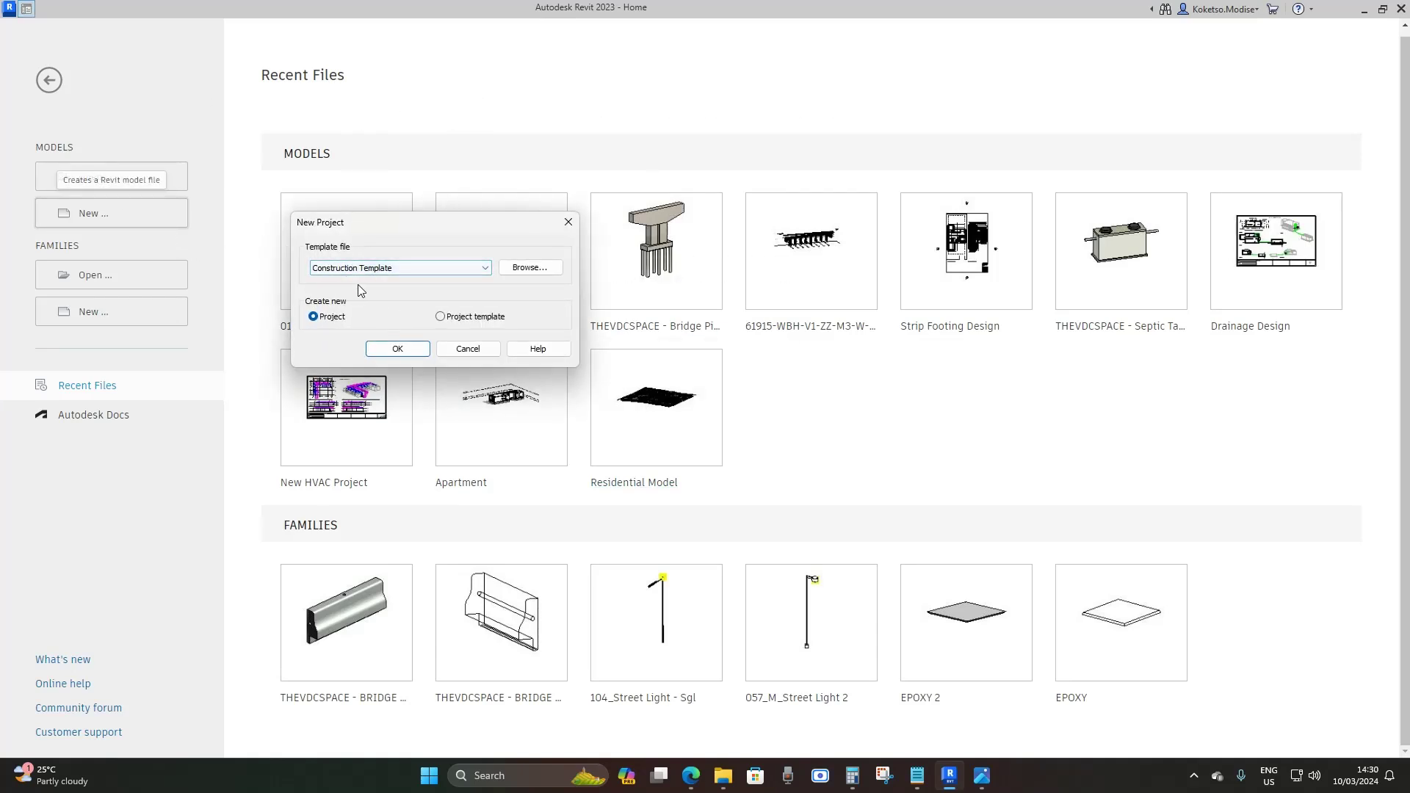
click(398, 349)
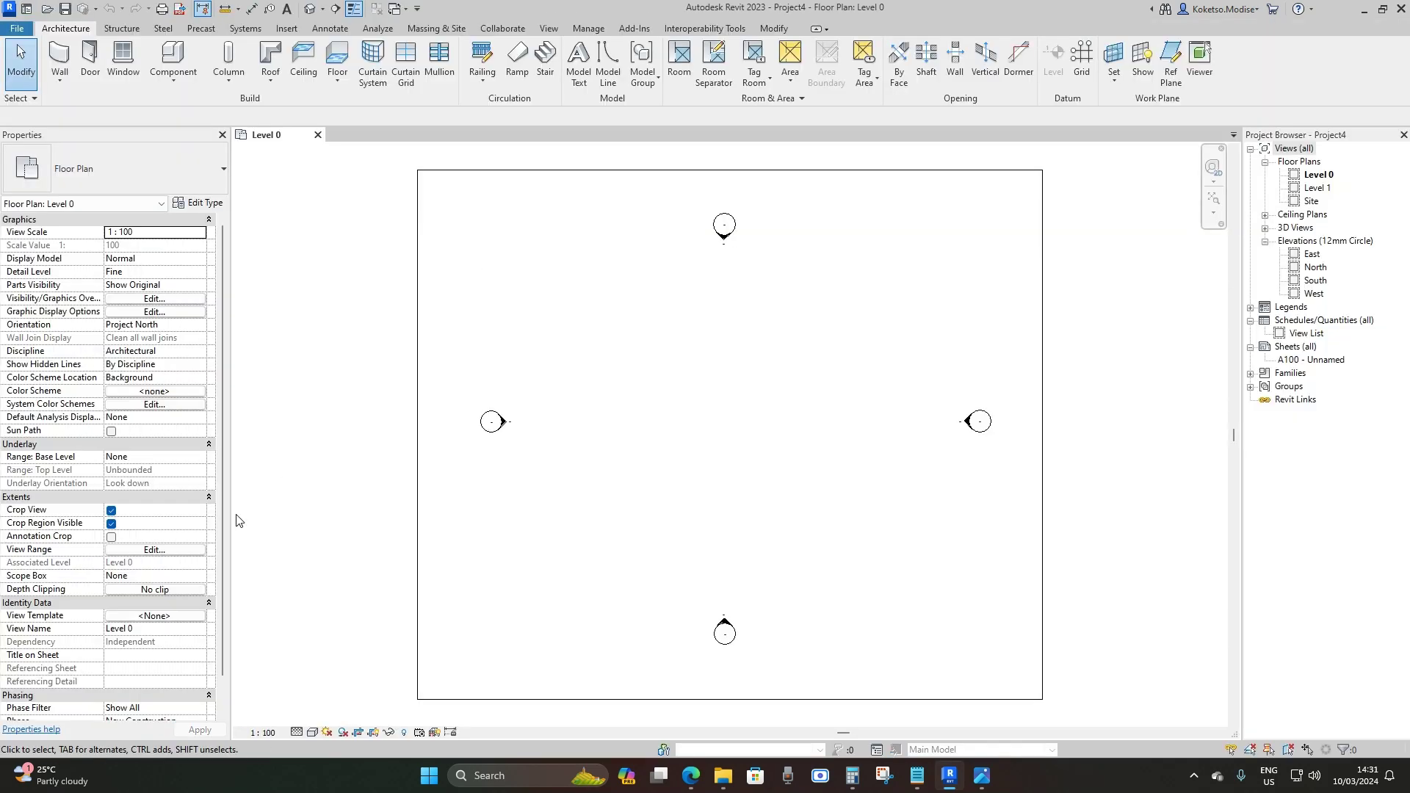
click(111, 510)
click(111, 524)
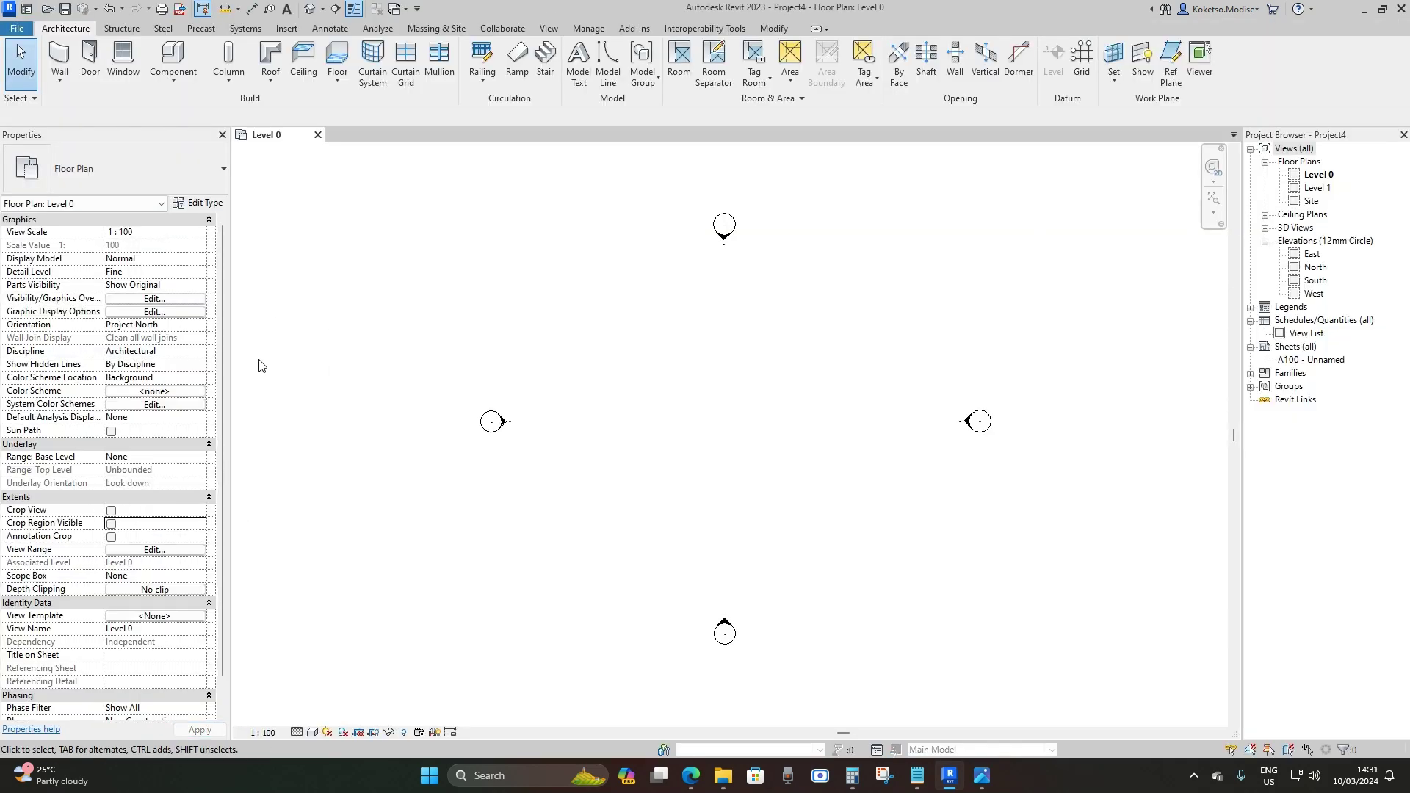
Create a new family from the Metric Structural Framing - Beams and Braces template.
click(16, 28)
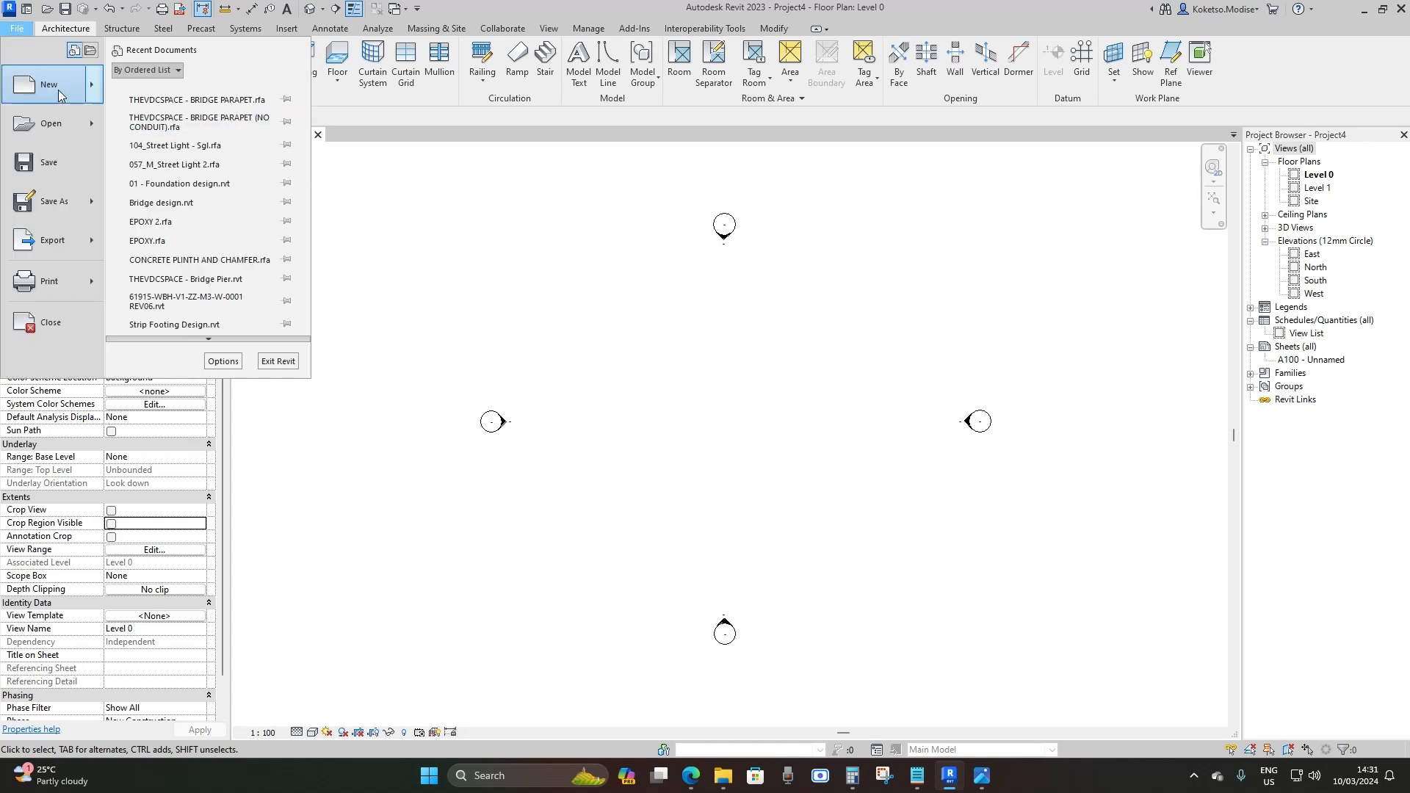
mouse_move(33, 82)
click(229, 136)
scroll(799, 347, down, 1)
click(797, 348)
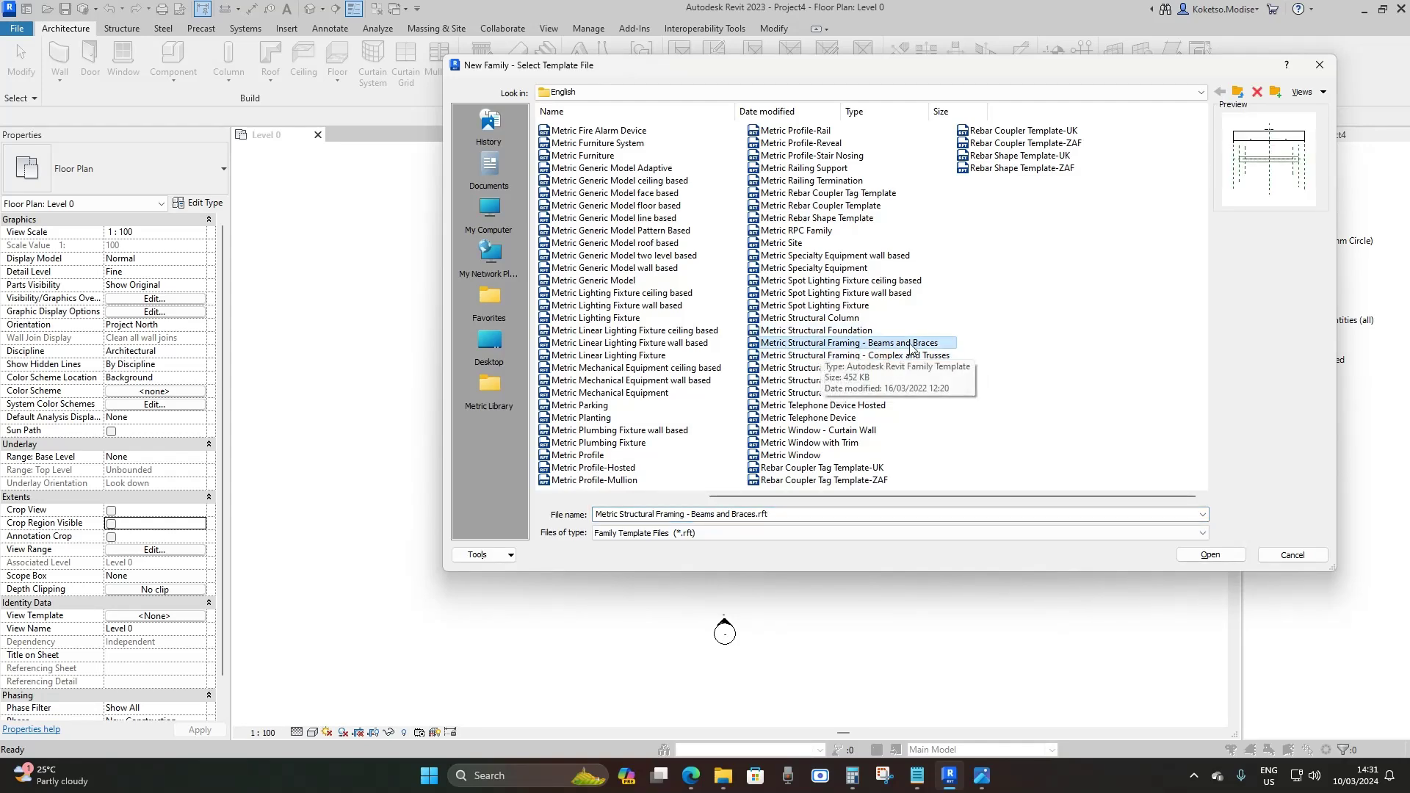
click(1243, 558)
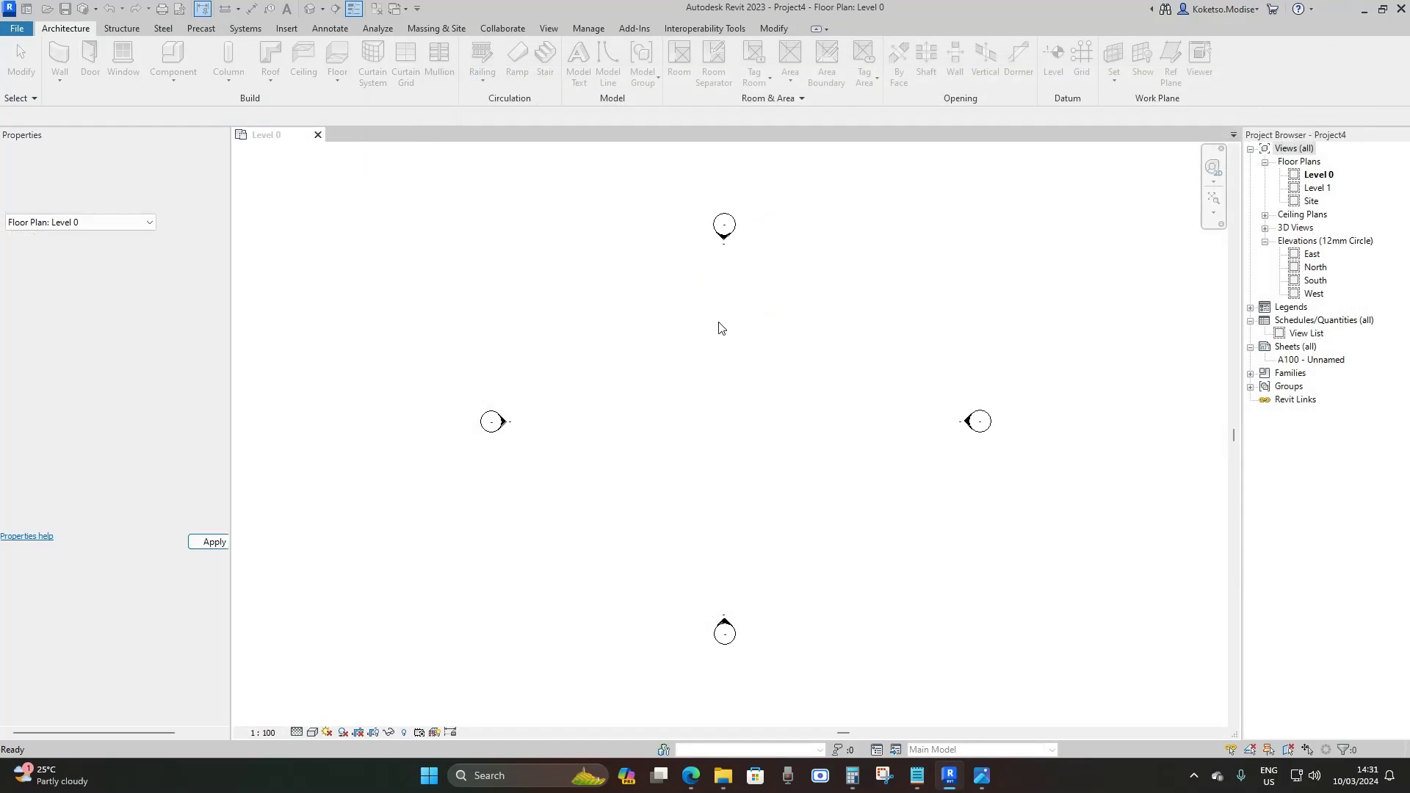
scroll(900, 440, up, 1)
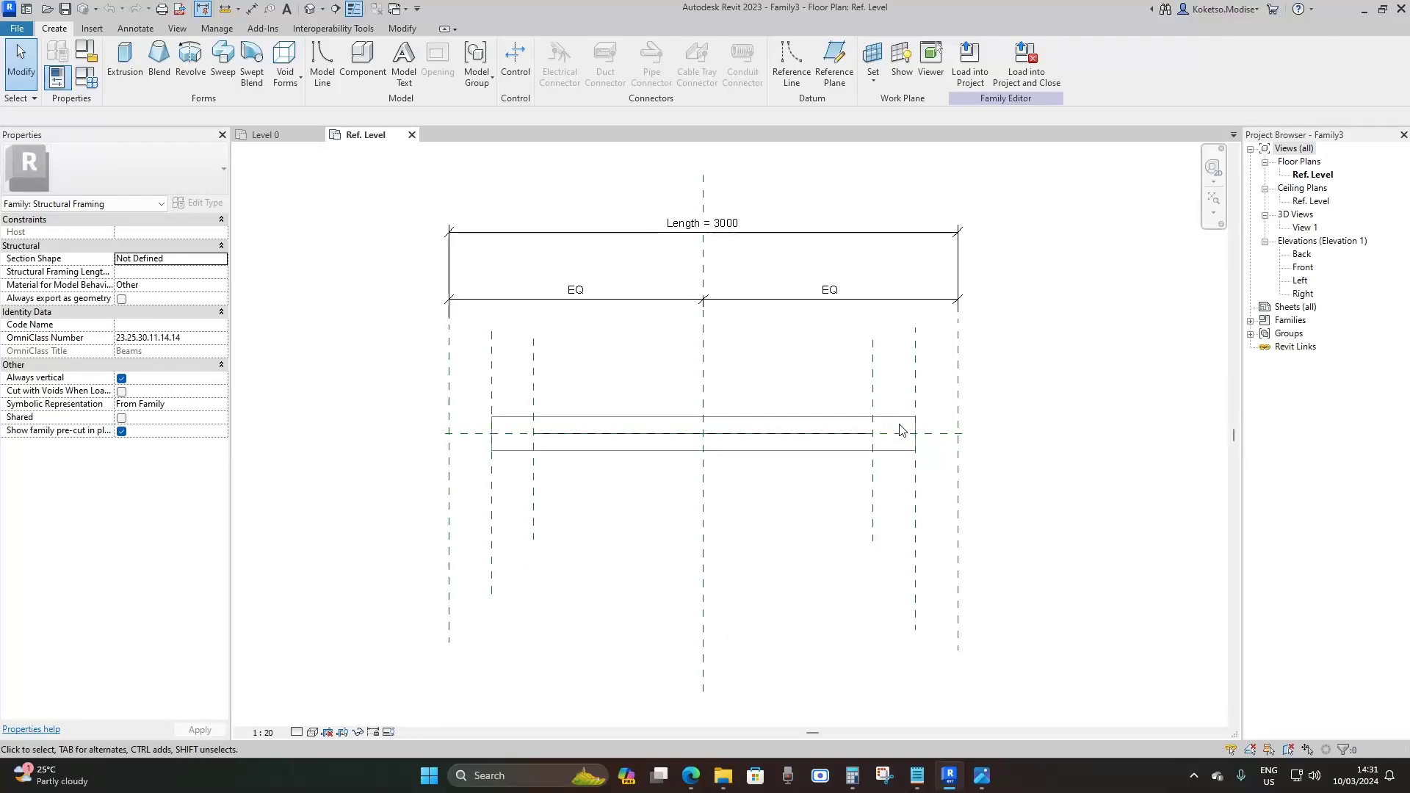
Delete the template's default beam extrusion and the line running along its centre.
click(832, 418)
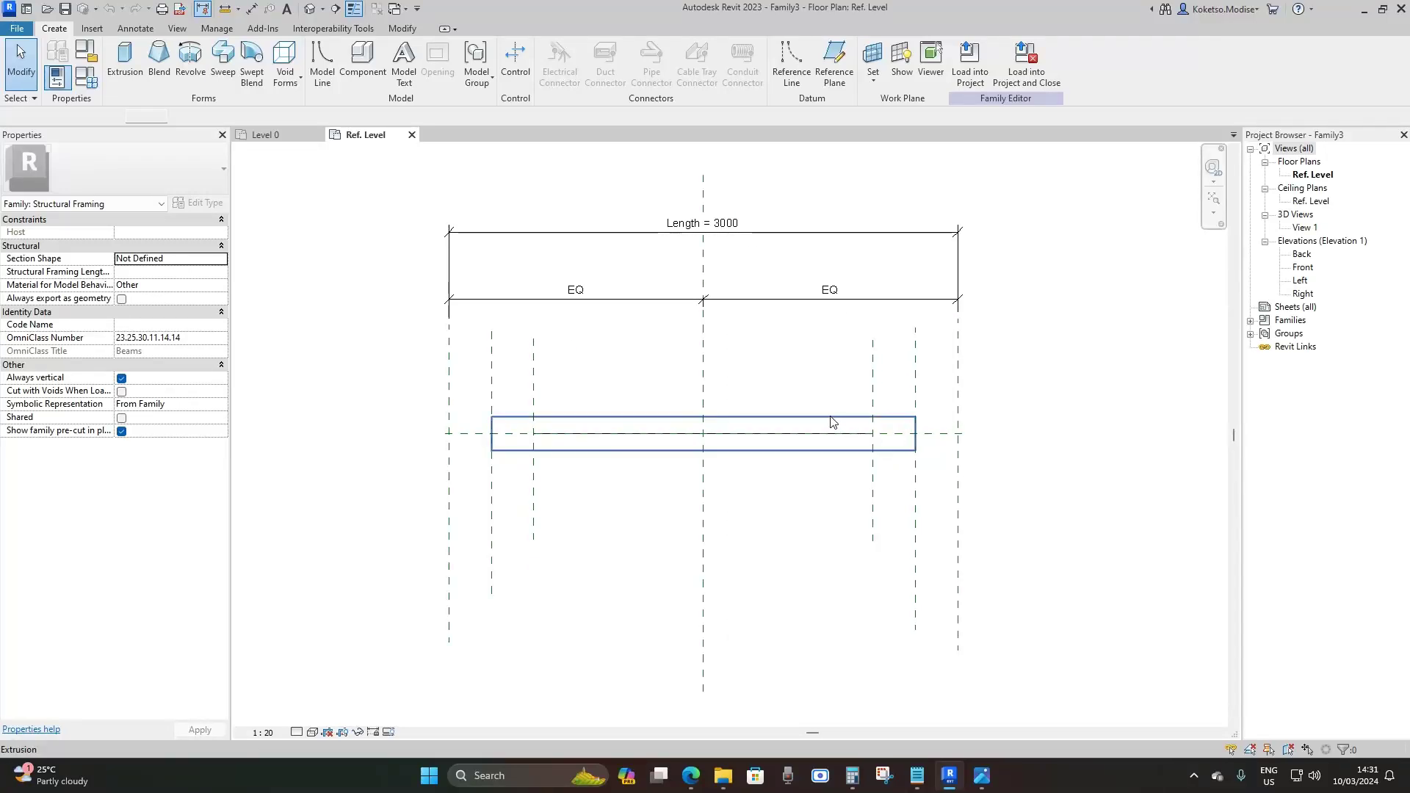
click(832, 406)
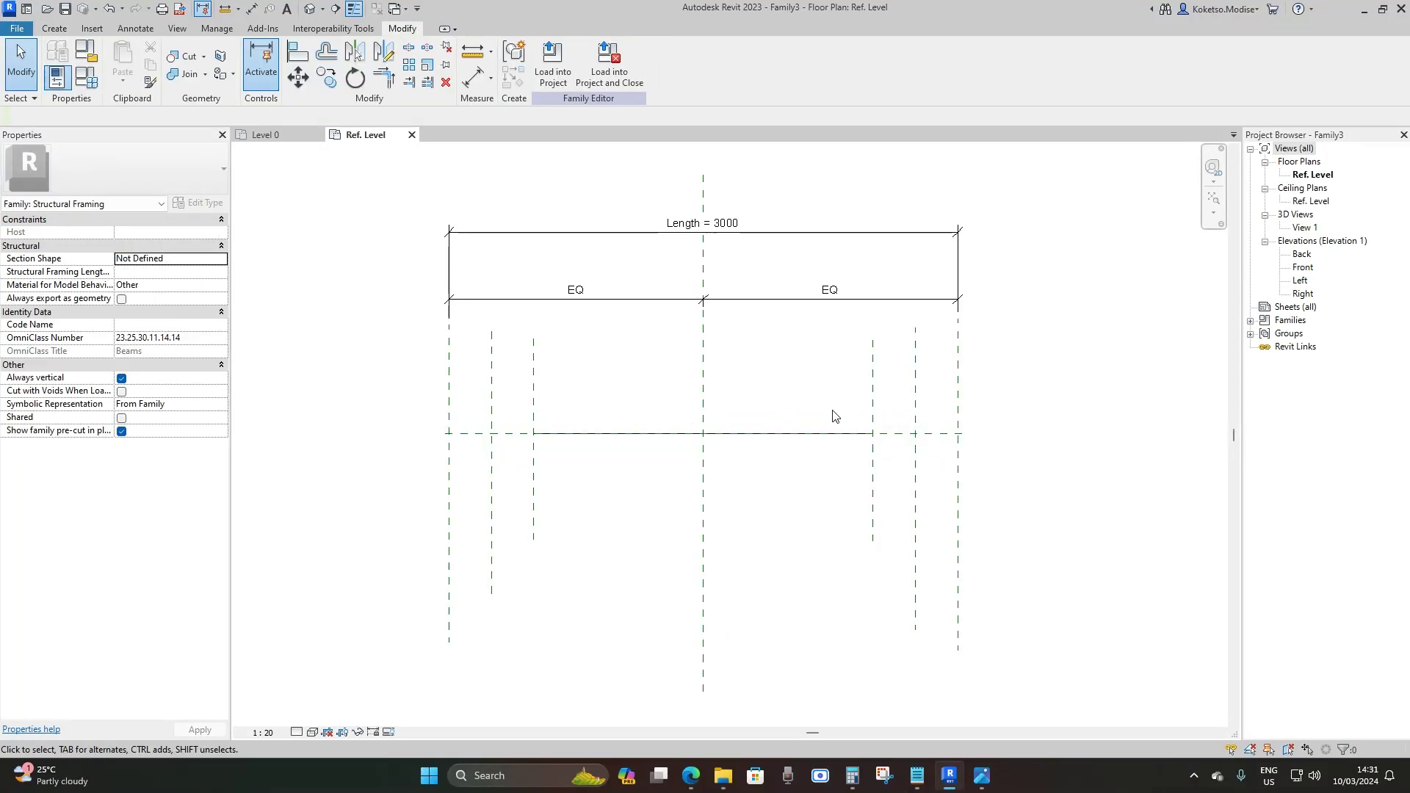
click(796, 438)
key(Delete)
Delete the inner reference planes near both ends, keeping only the outer Left and Right planes and the centre planes.
drag(941, 353, 835, 381)
key(Delete)
drag(564, 363, 481, 390)
key(Delete)
click(449, 372)
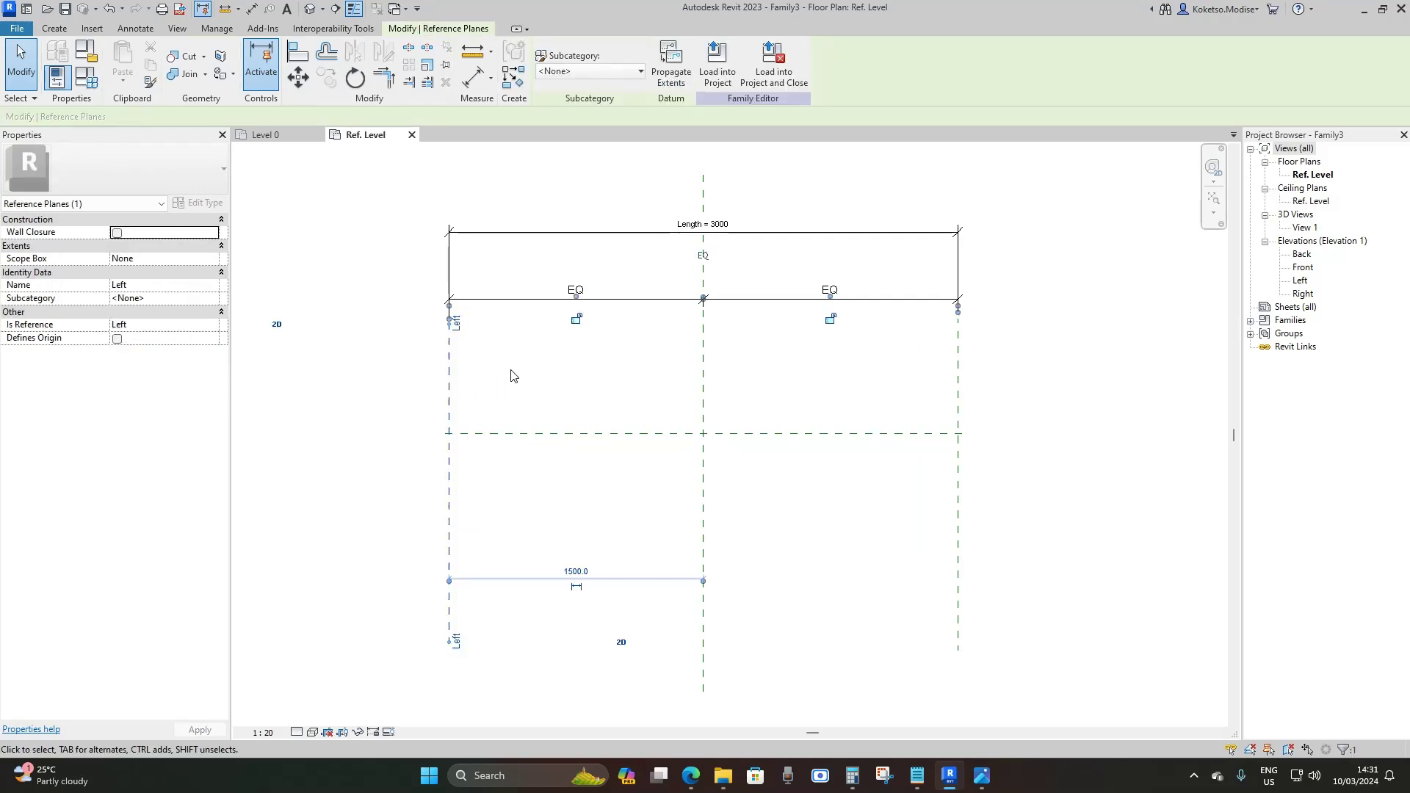
click(431, 367)
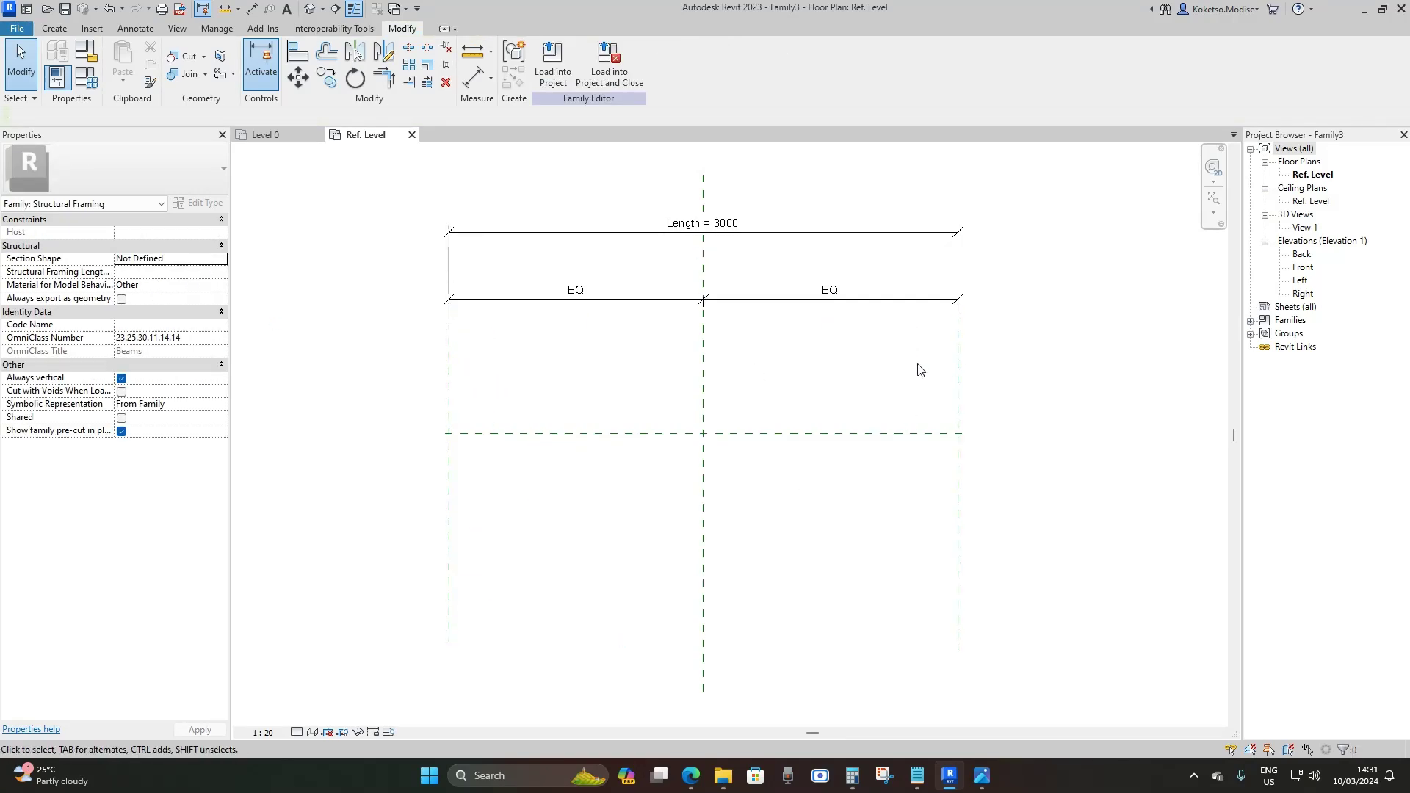
Set the Length dimension between the outer reference planes to 2000 mm.
click(722, 224)
click(722, 224)
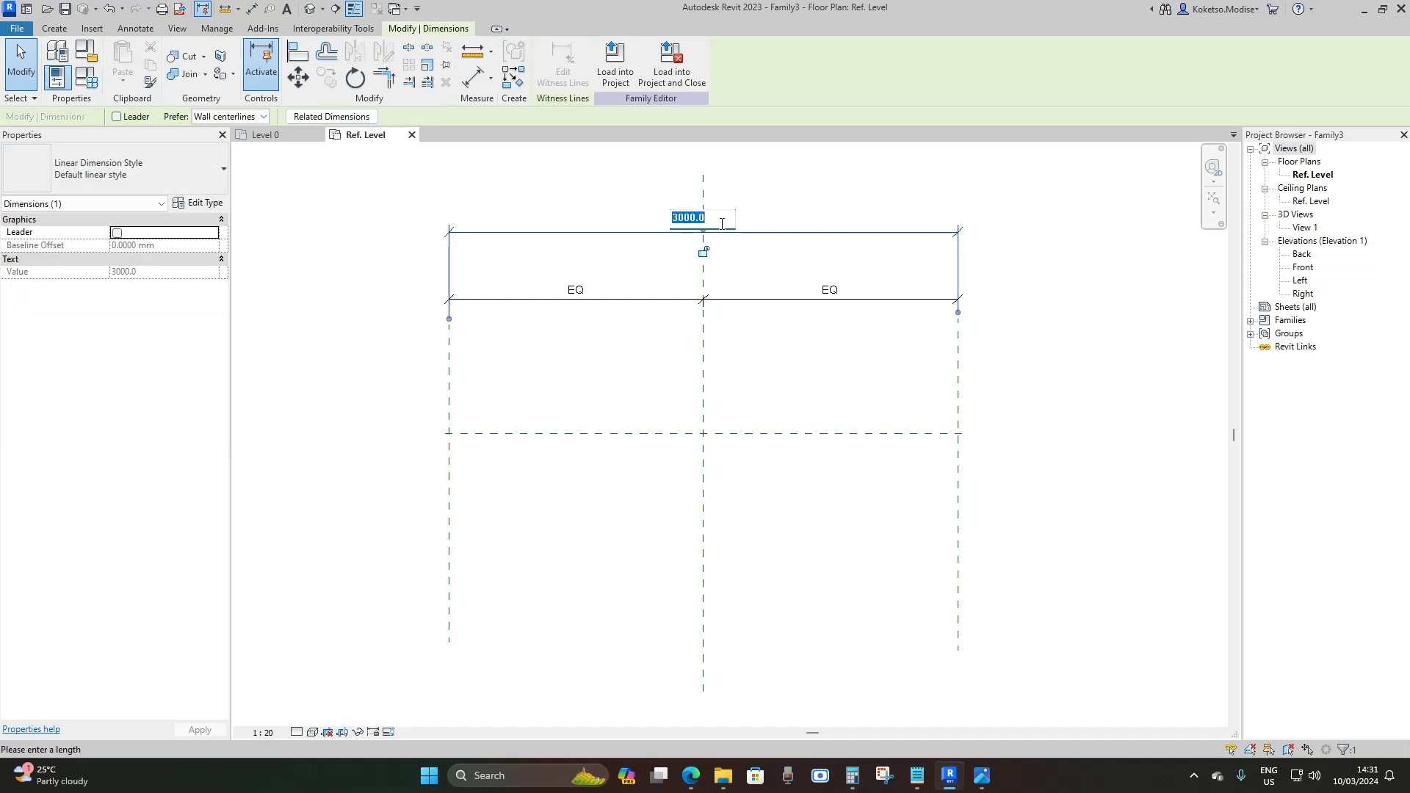
text(200)
key(Return)
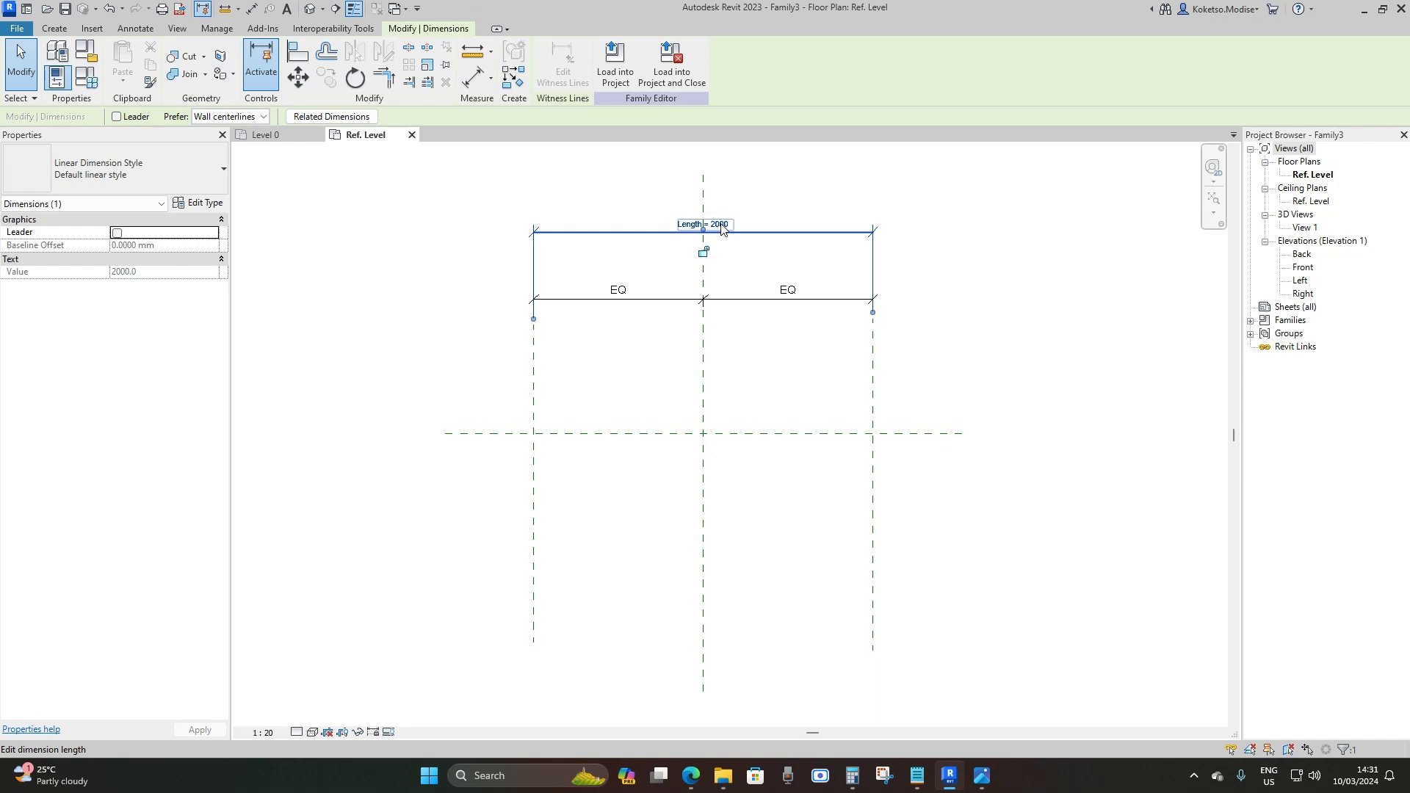
scroll(733, 229, up, 1)
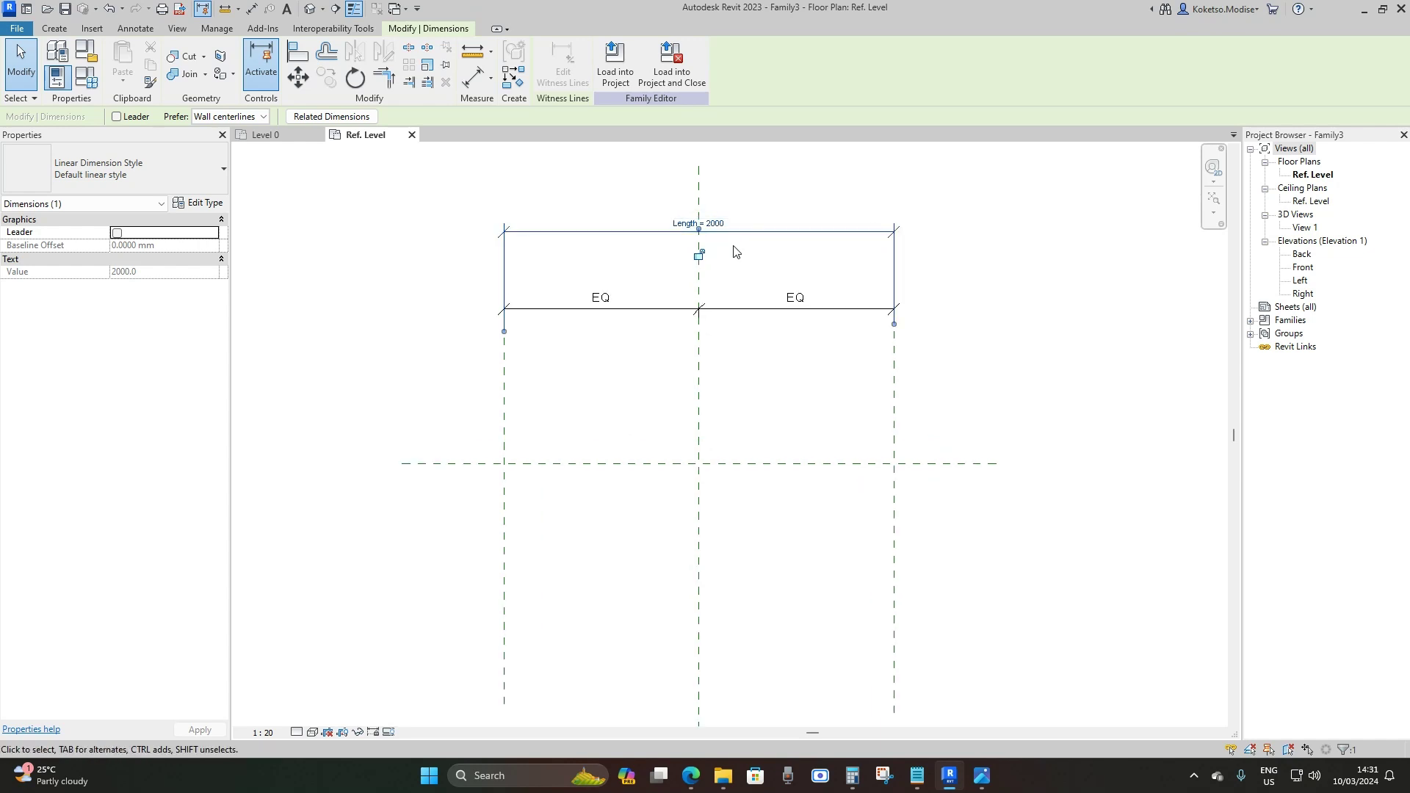
click(760, 338)
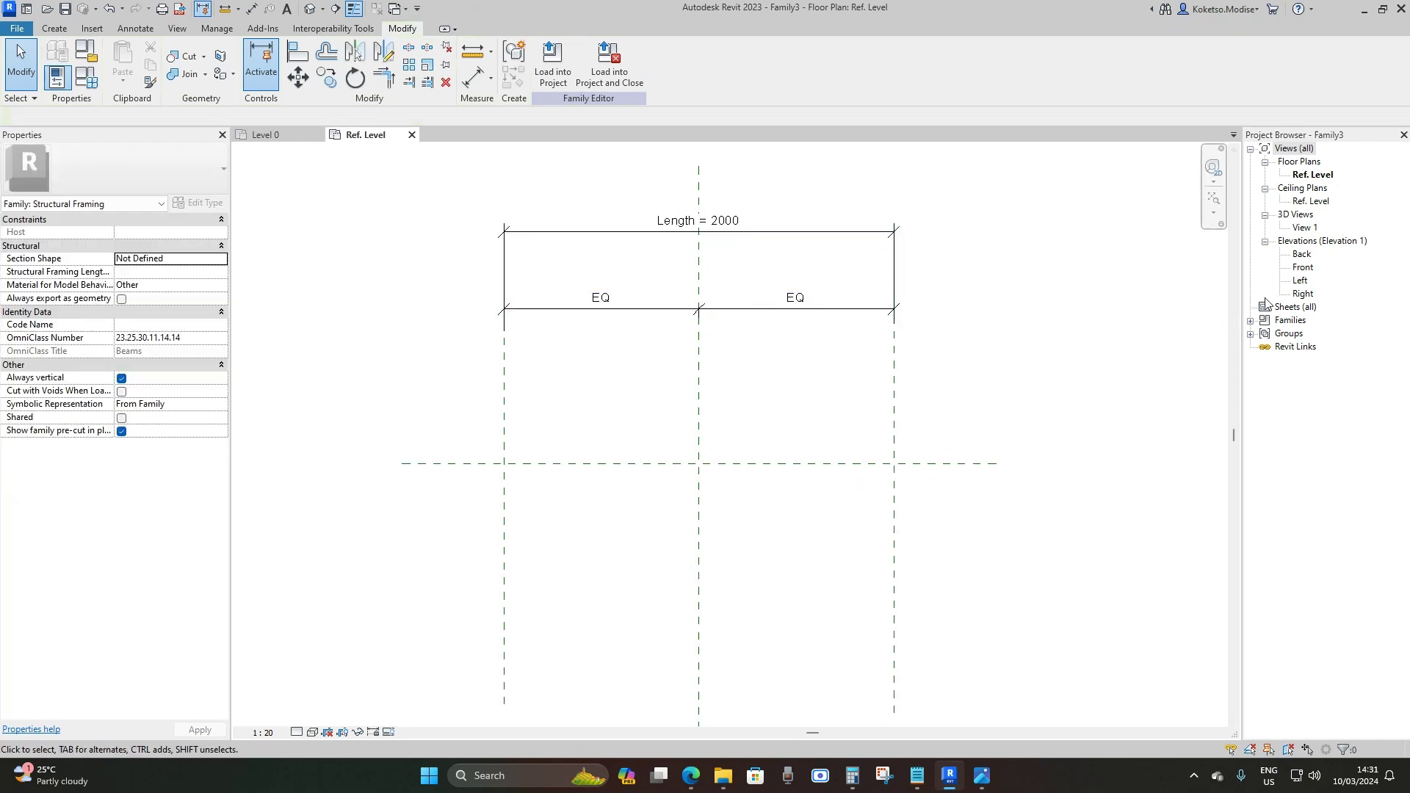
Start an extrusion in the Left elevation, using Reference Plane : Left as its work plane.
double_click(1299, 283)
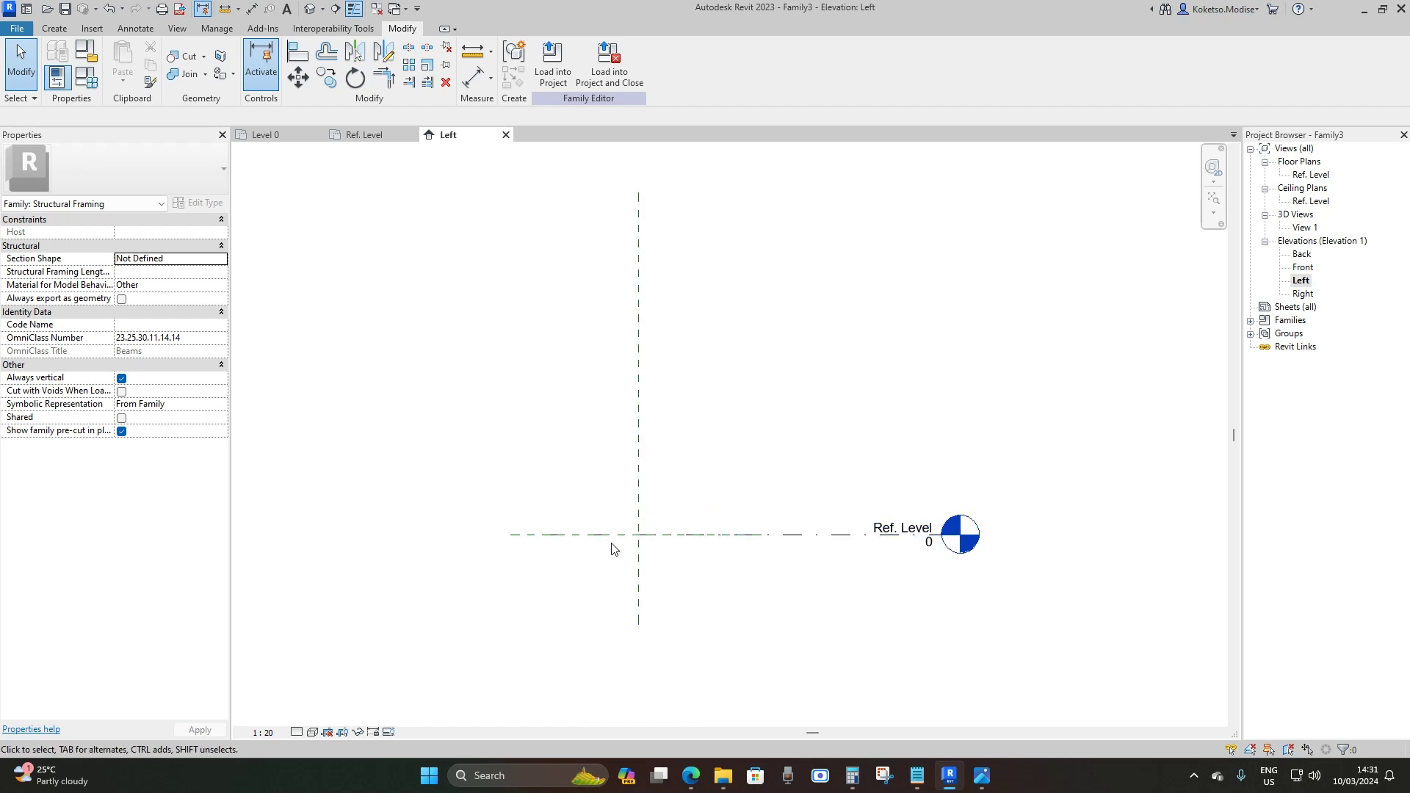
scroll(647, 549, up, 2)
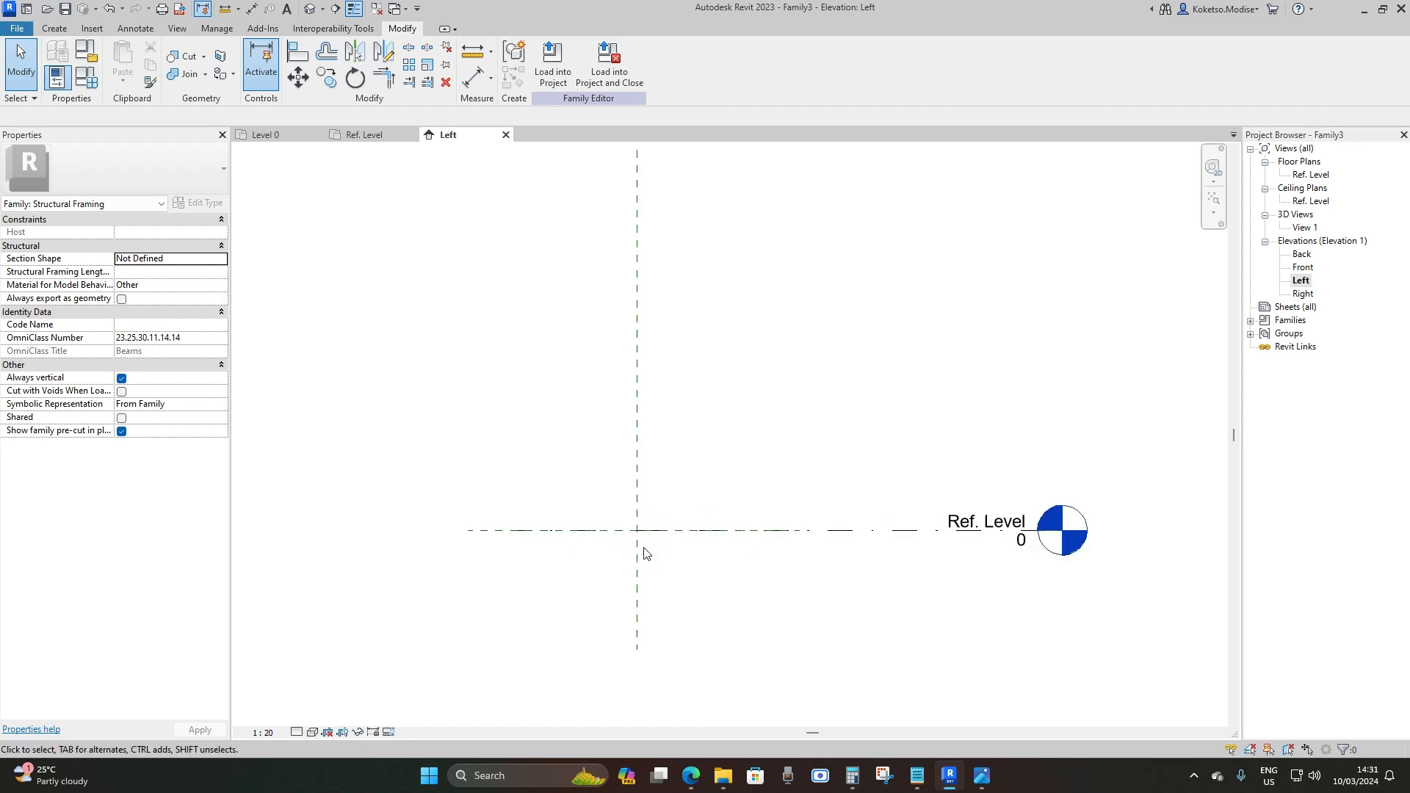
click(54, 28)
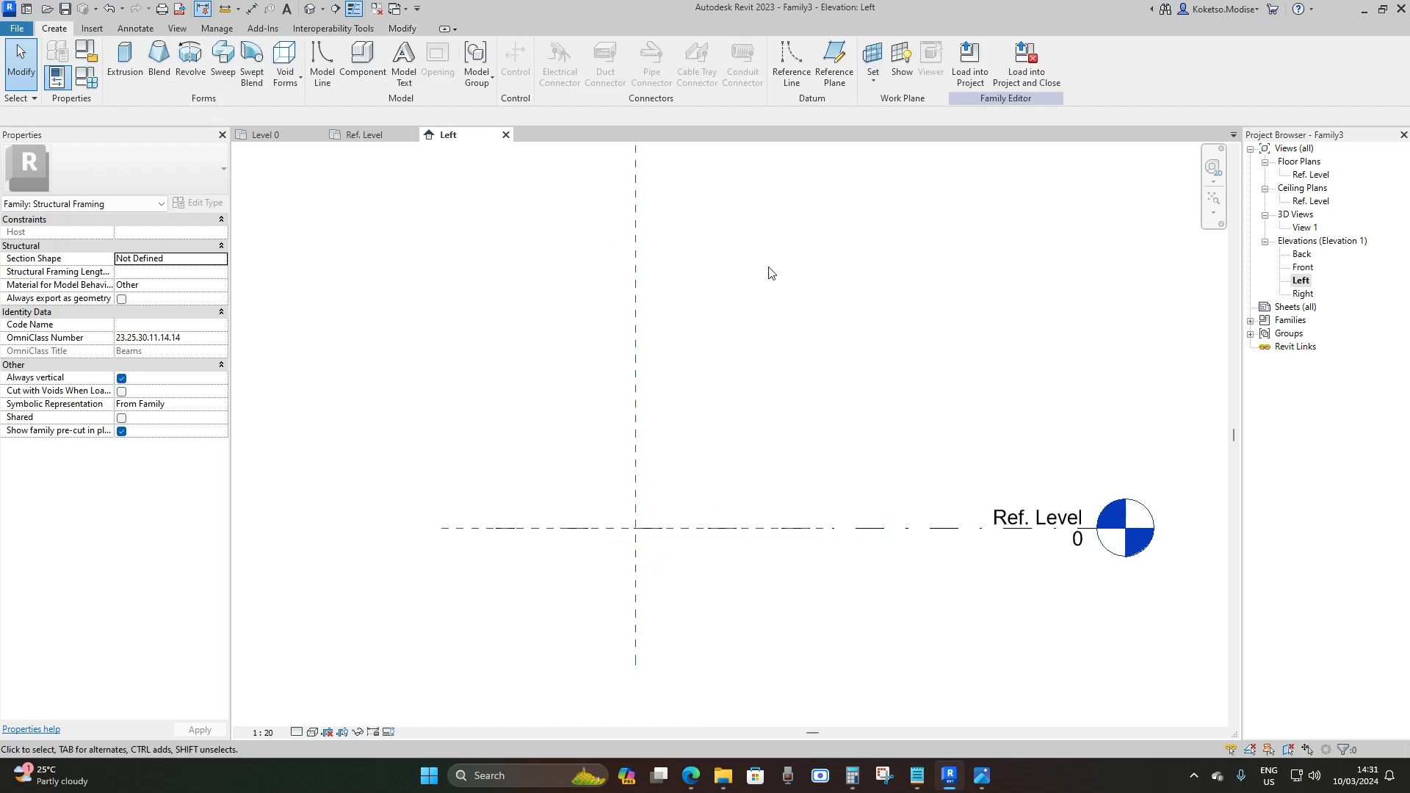
click(125, 62)
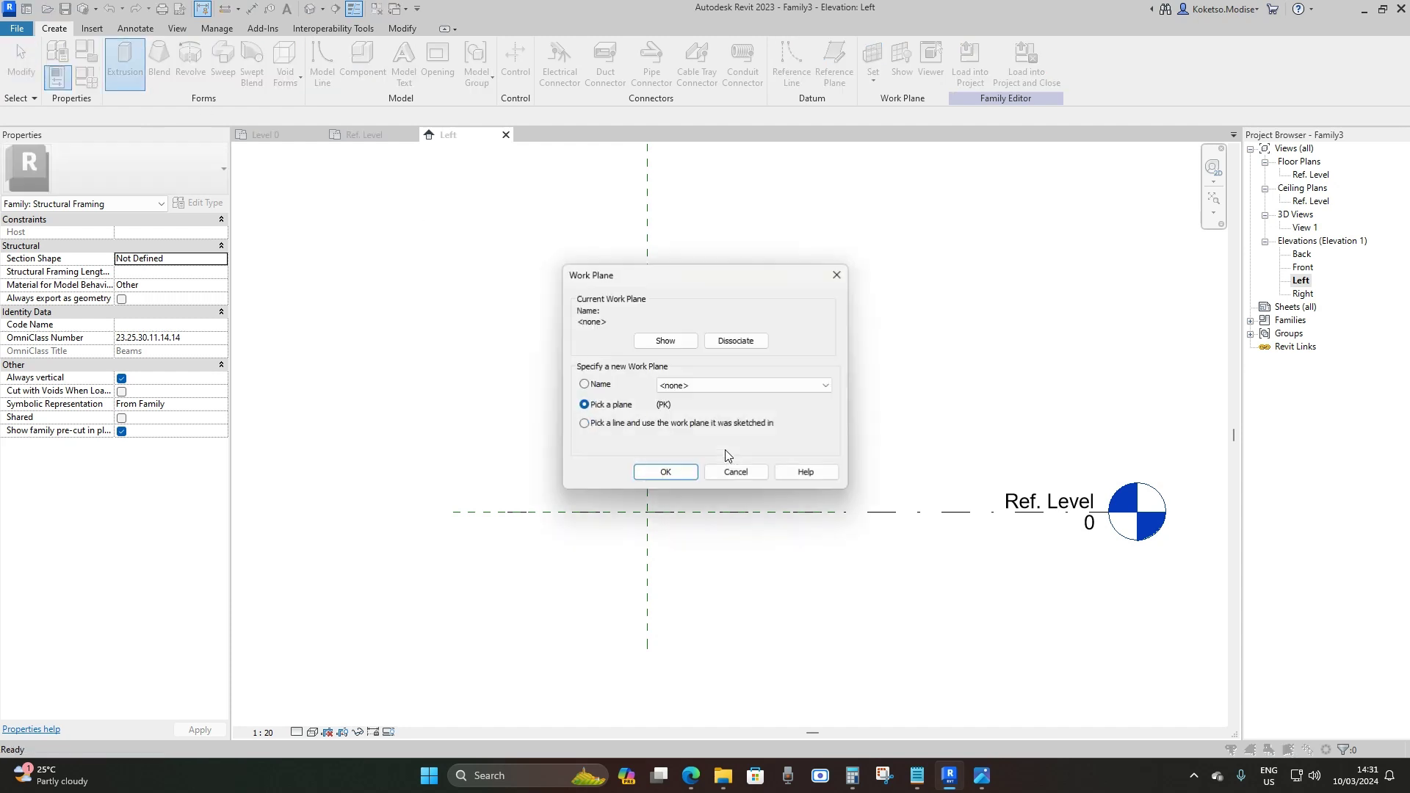
click(693, 387)
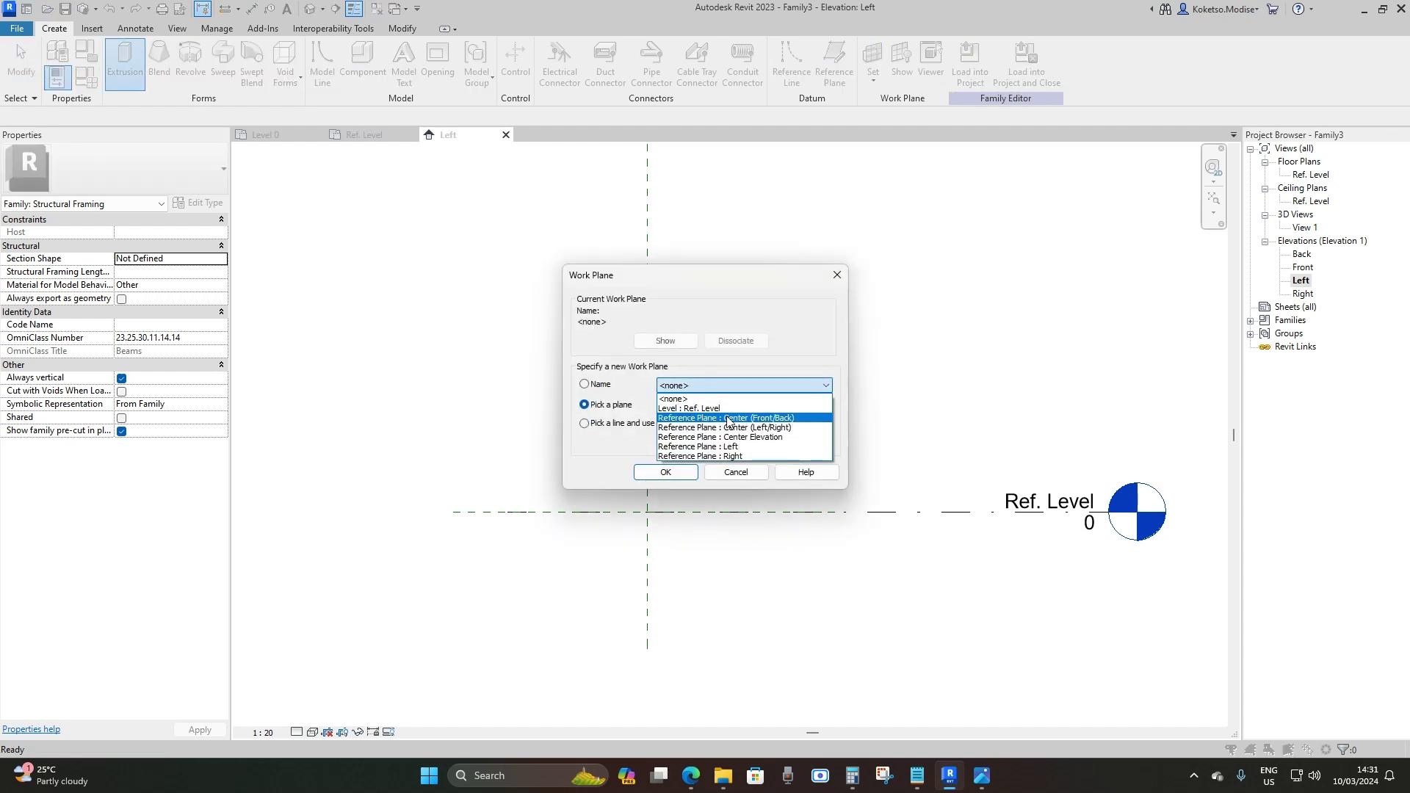
click(742, 446)
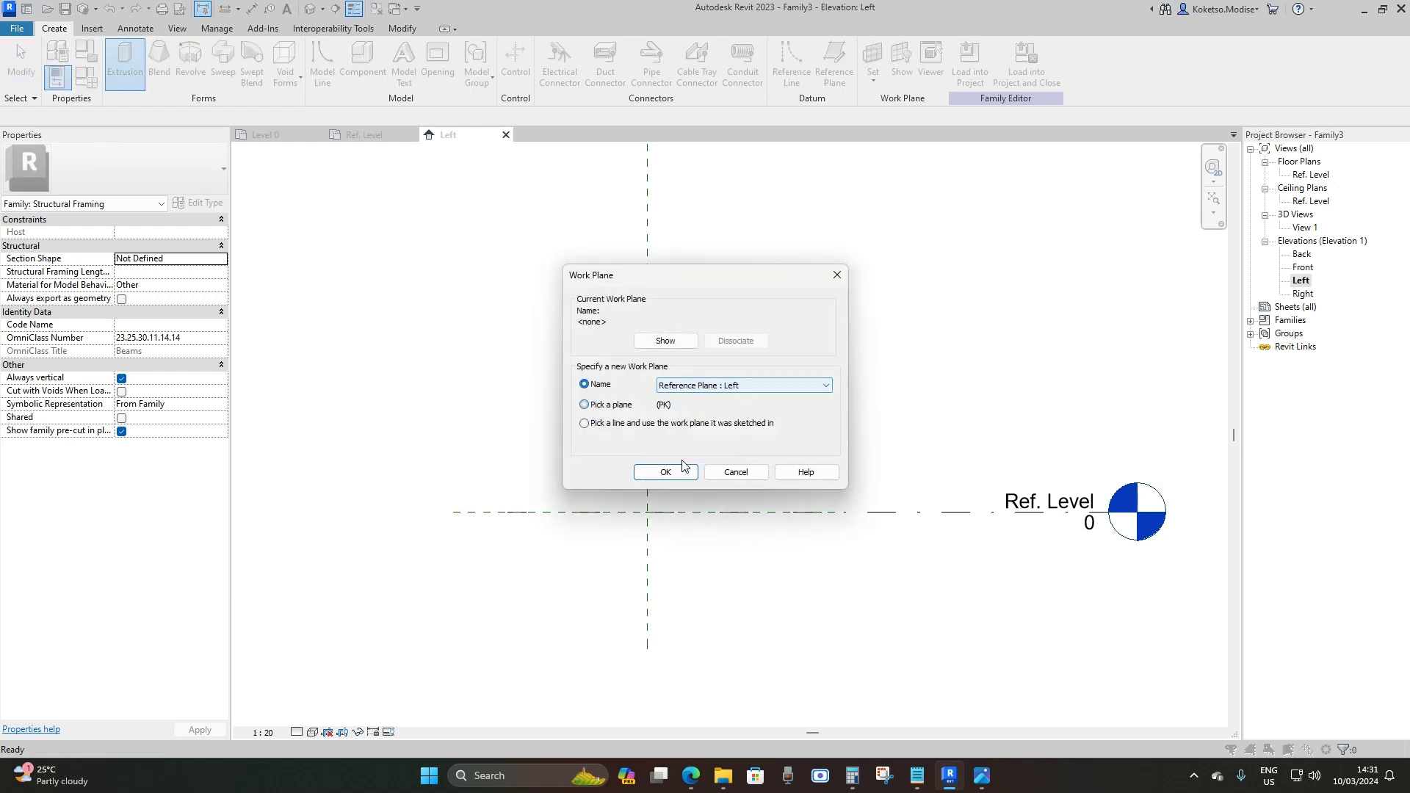
click(666, 472)
From the reference plane intersection, sketch a 600 mm line upward, a 200 mm line to the right and a 200 mm line downward.
scroll(670, 558, up, 3)
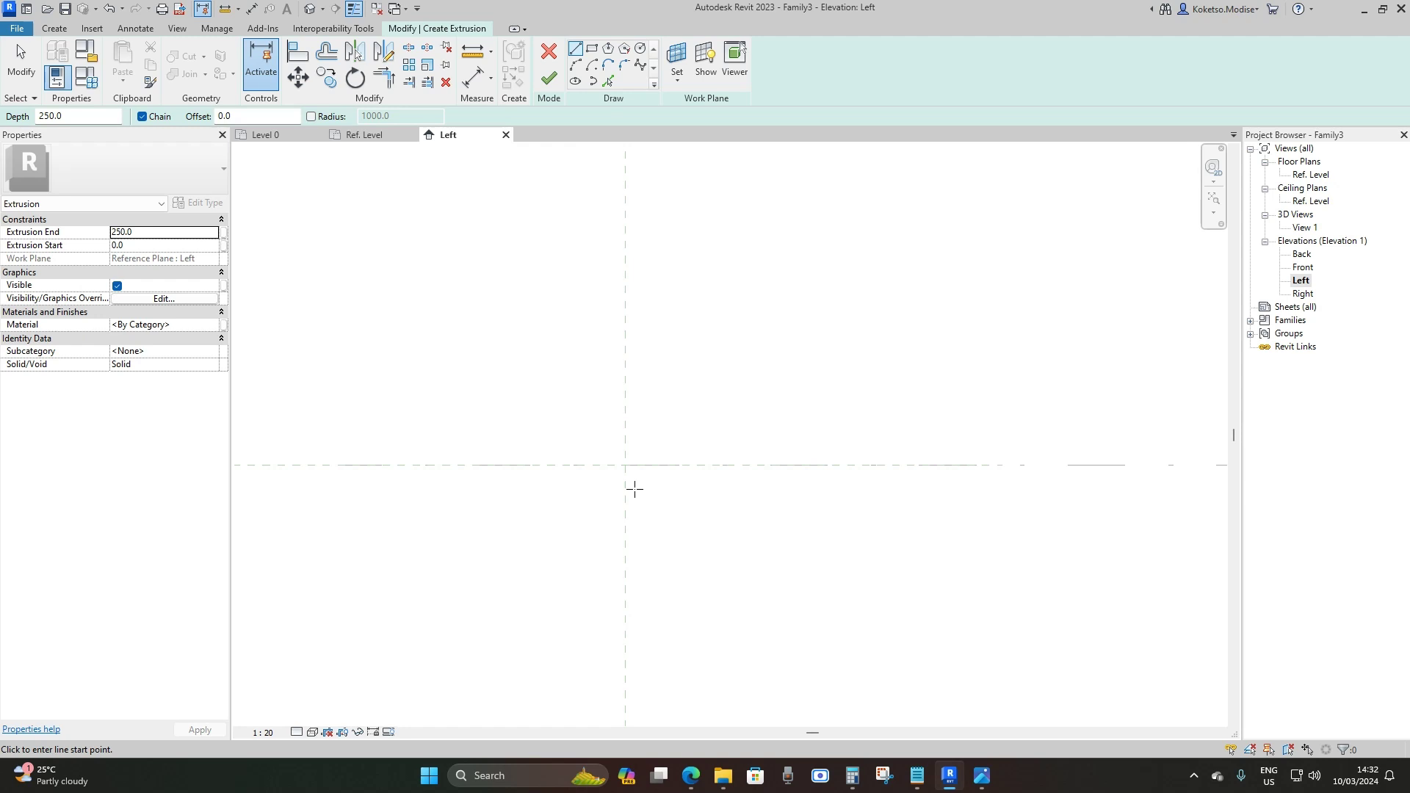
scroll(638, 491, down, 1)
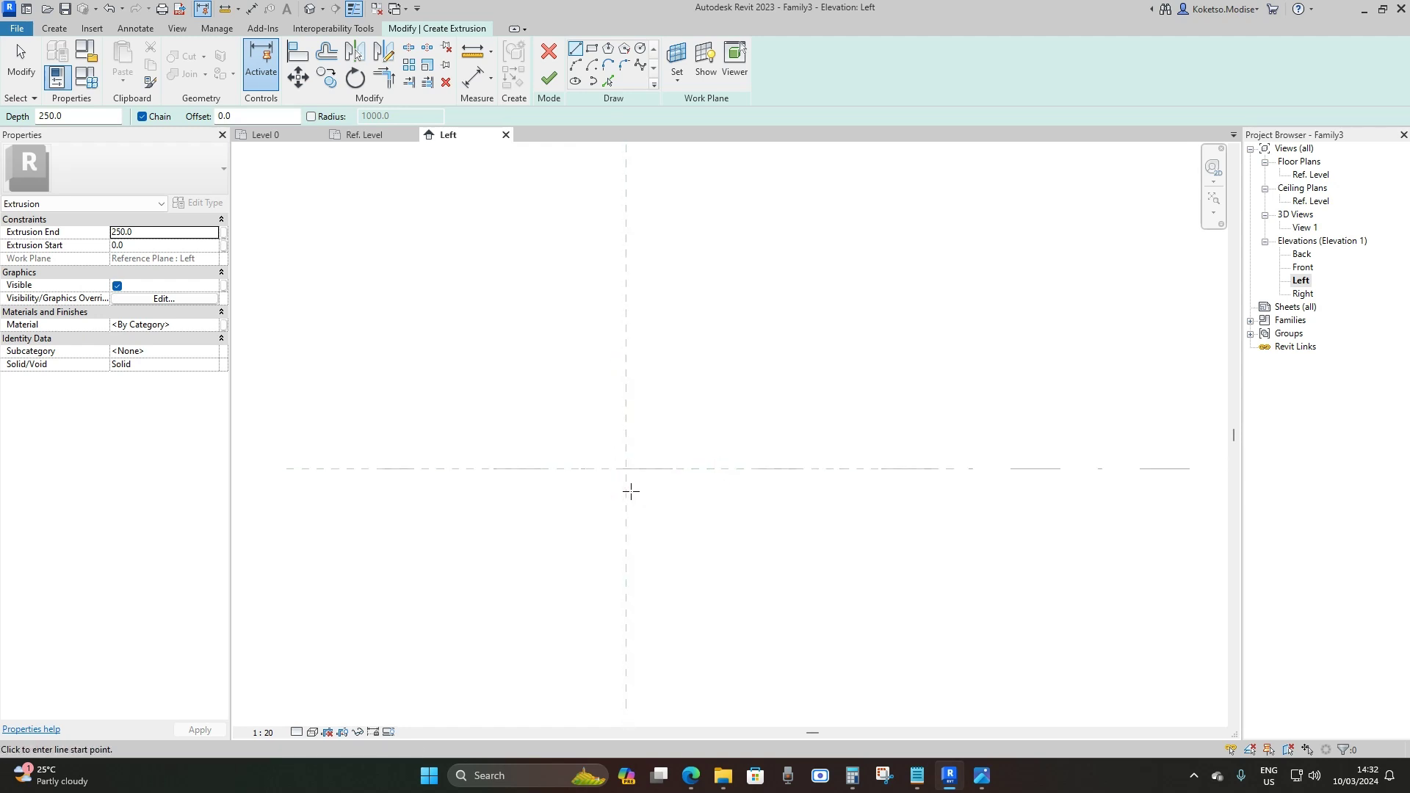
click(626, 469)
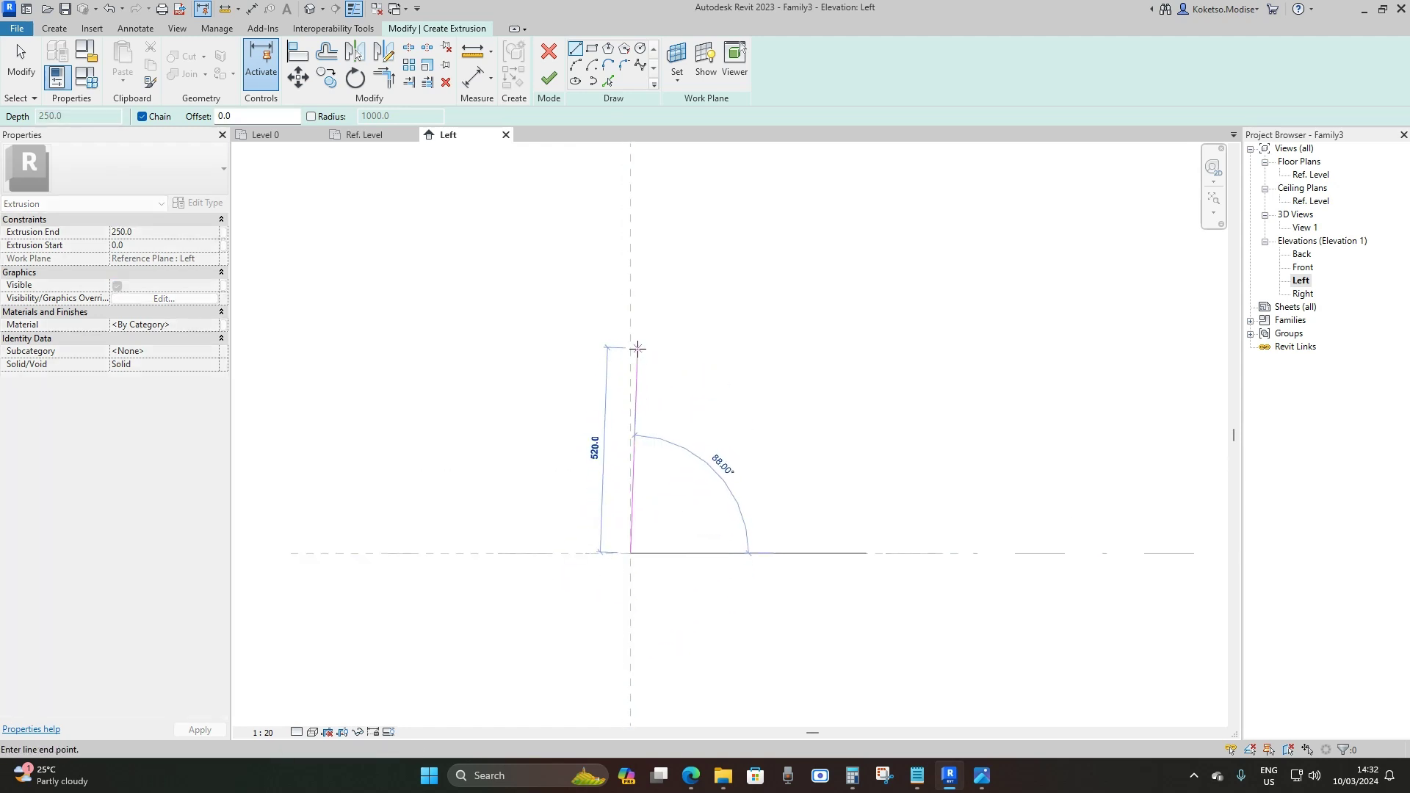
text(600)
key(Return)
text(200)
key(Return)
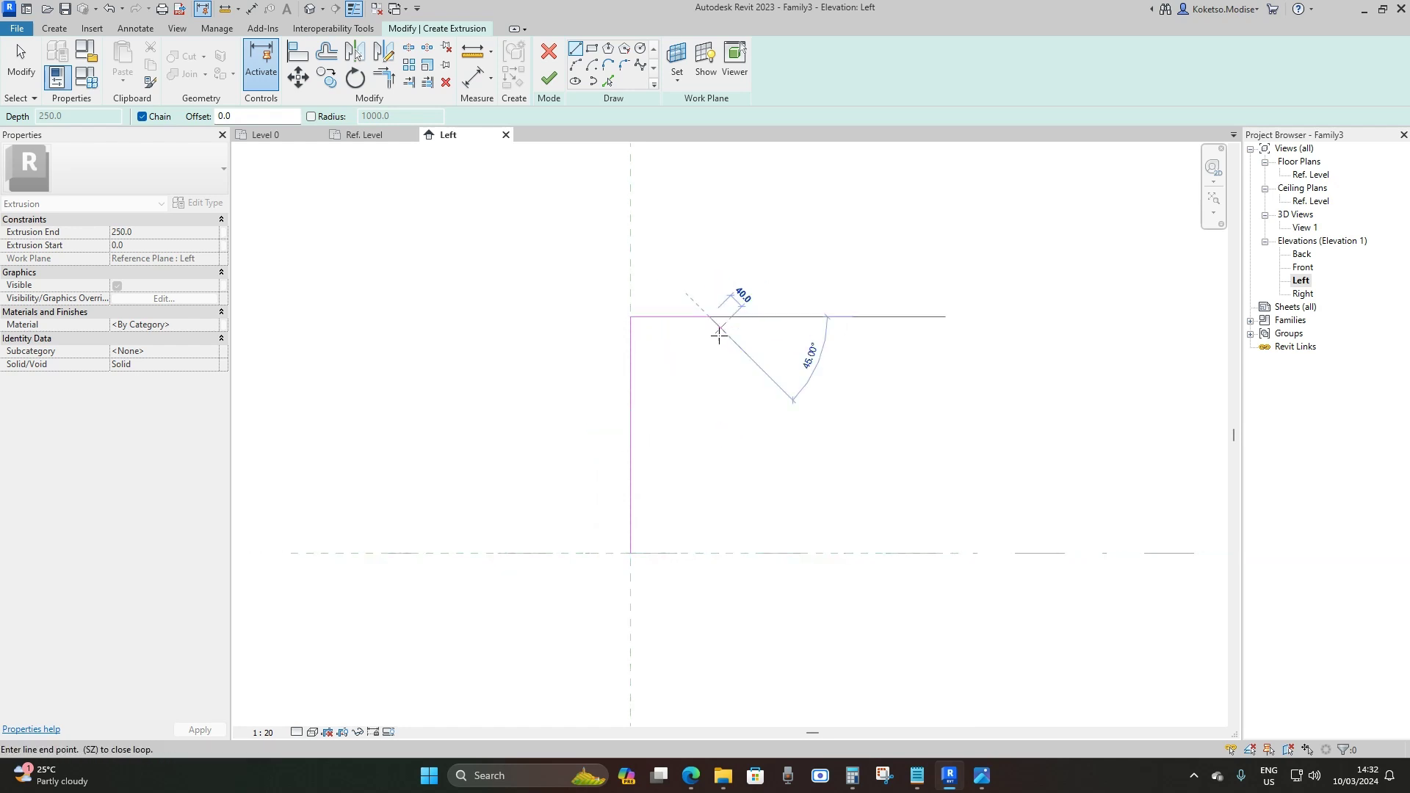
text(2)
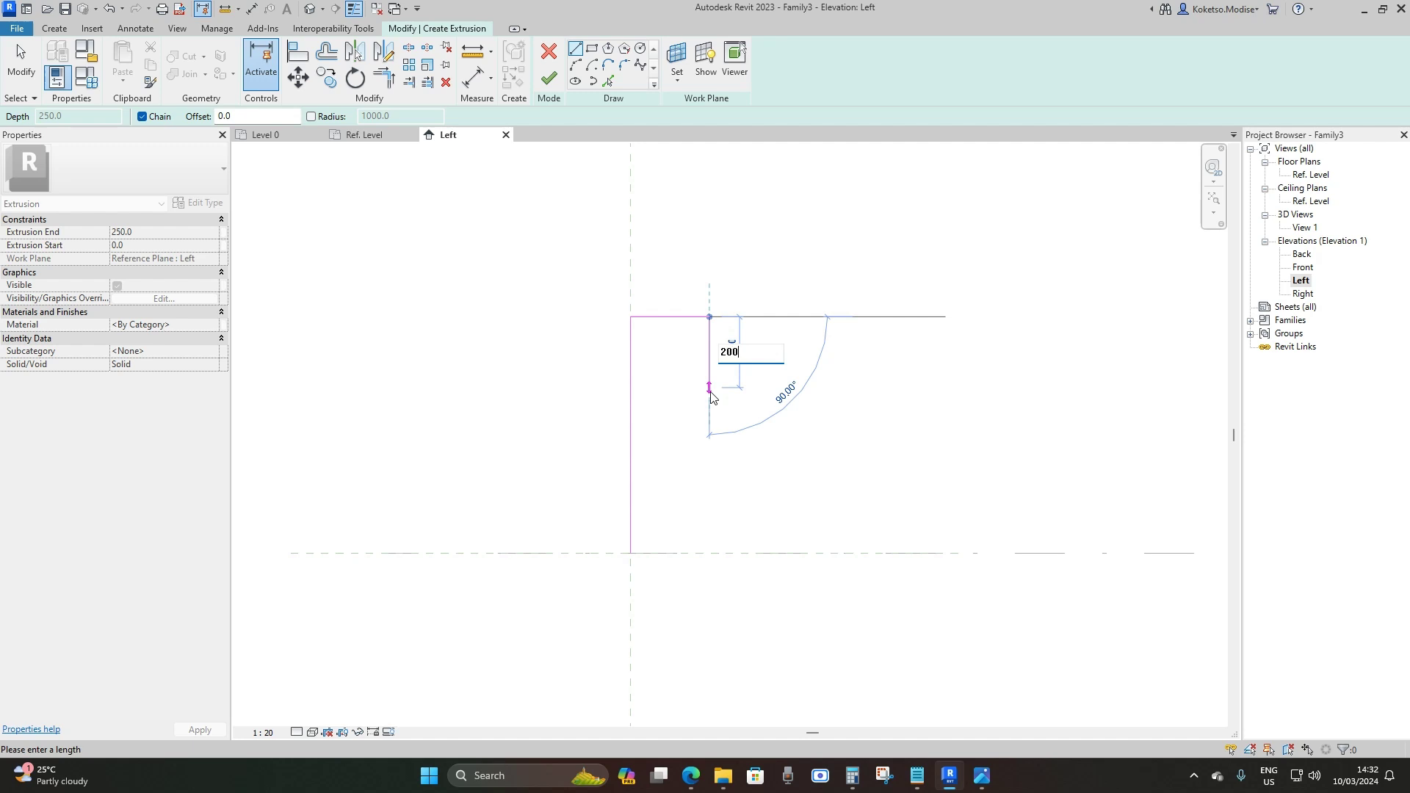
text(00)
key(Return)
key(Escape)
From the profile's bottom-left corner, sketch a base line about 300 mm to the right and a 150 mm line upward.
scroll(650, 558, up, 2)
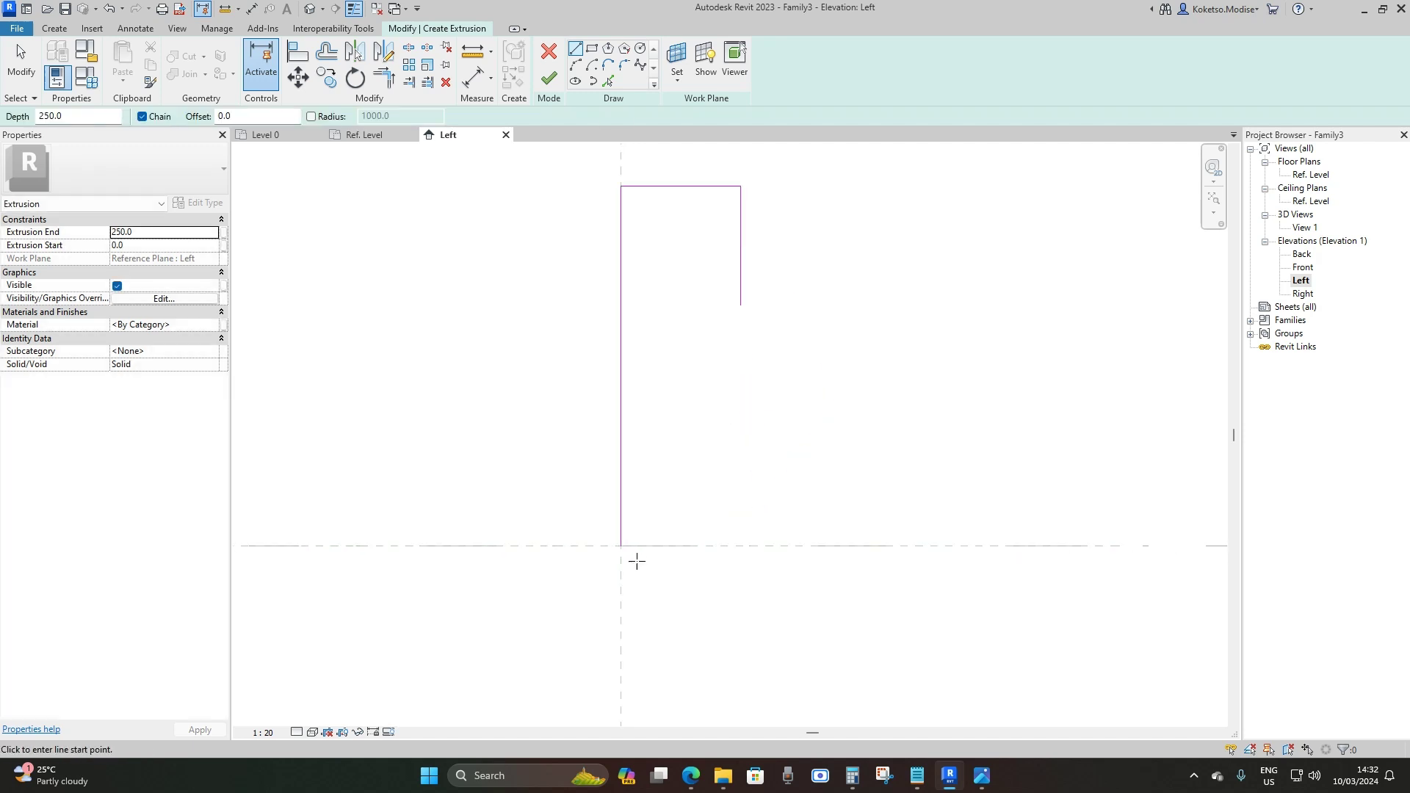
click(621, 545)
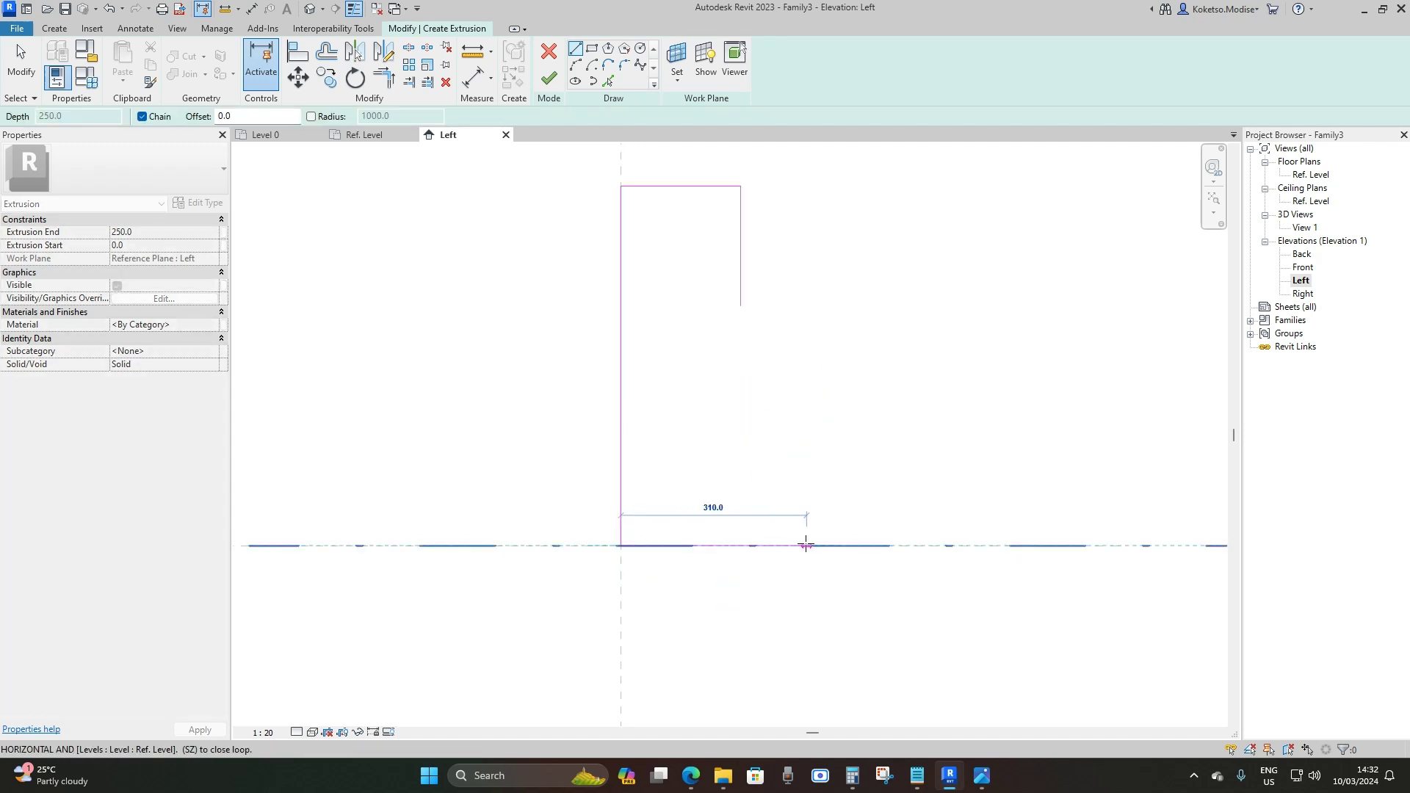
click(802, 545)
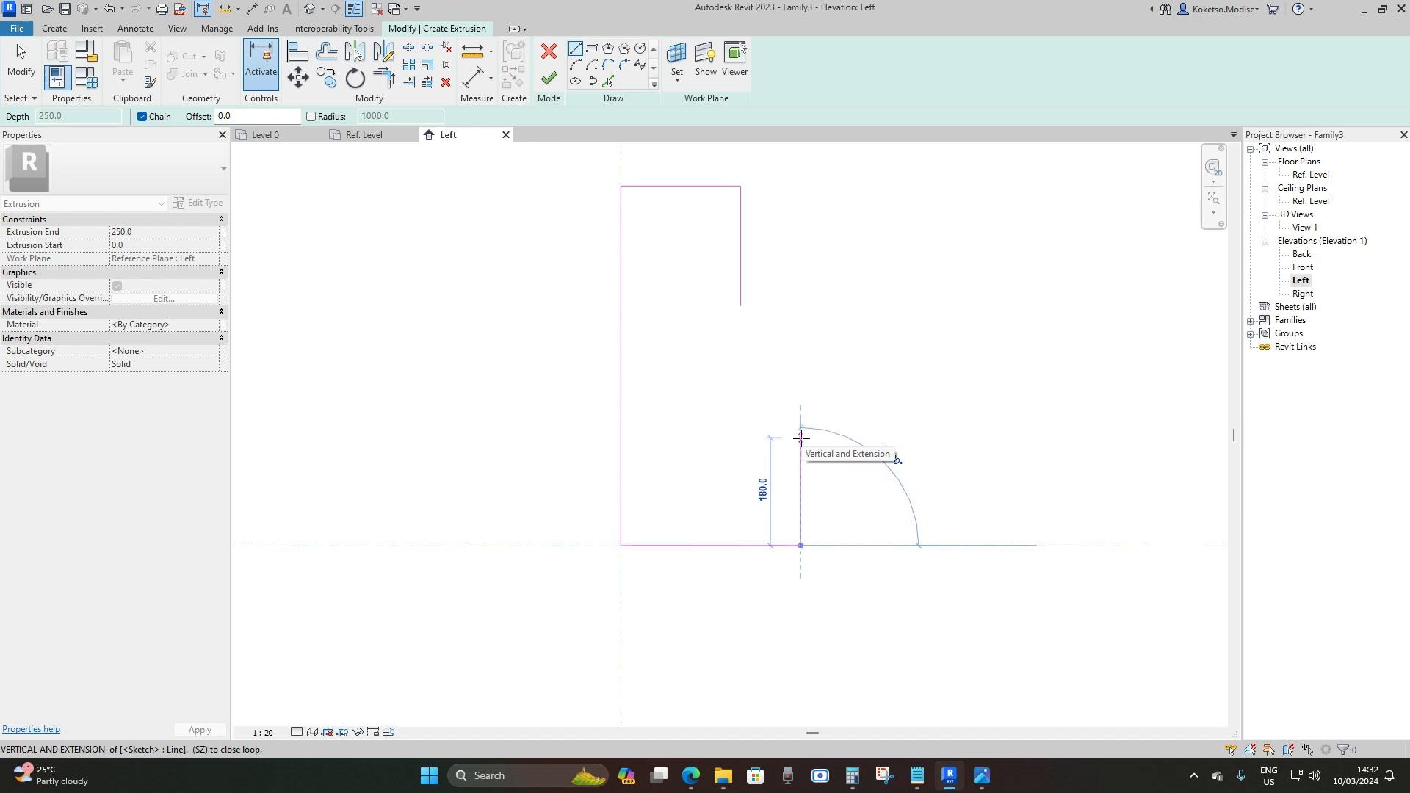
text(1)
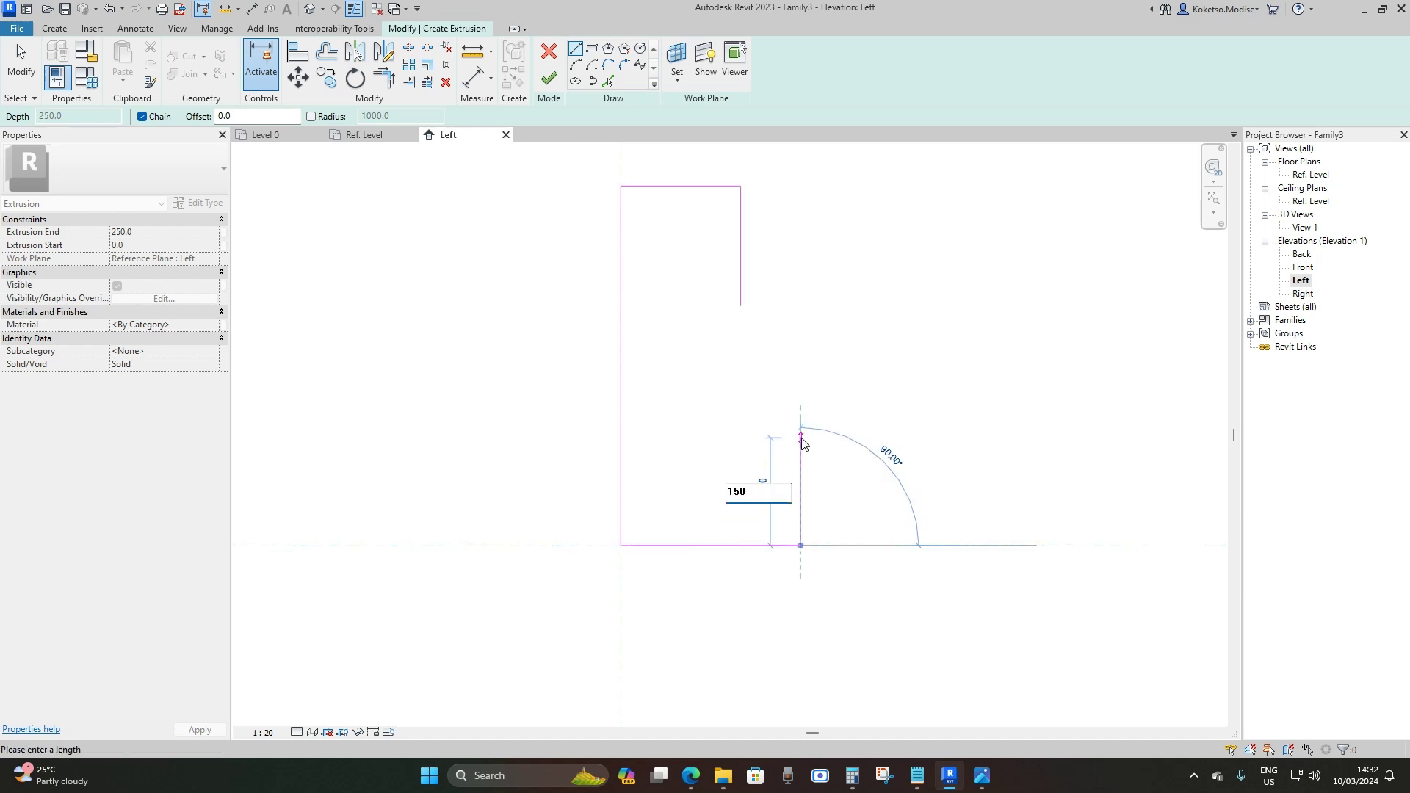
text(50)
key(Return)
key(Escape)
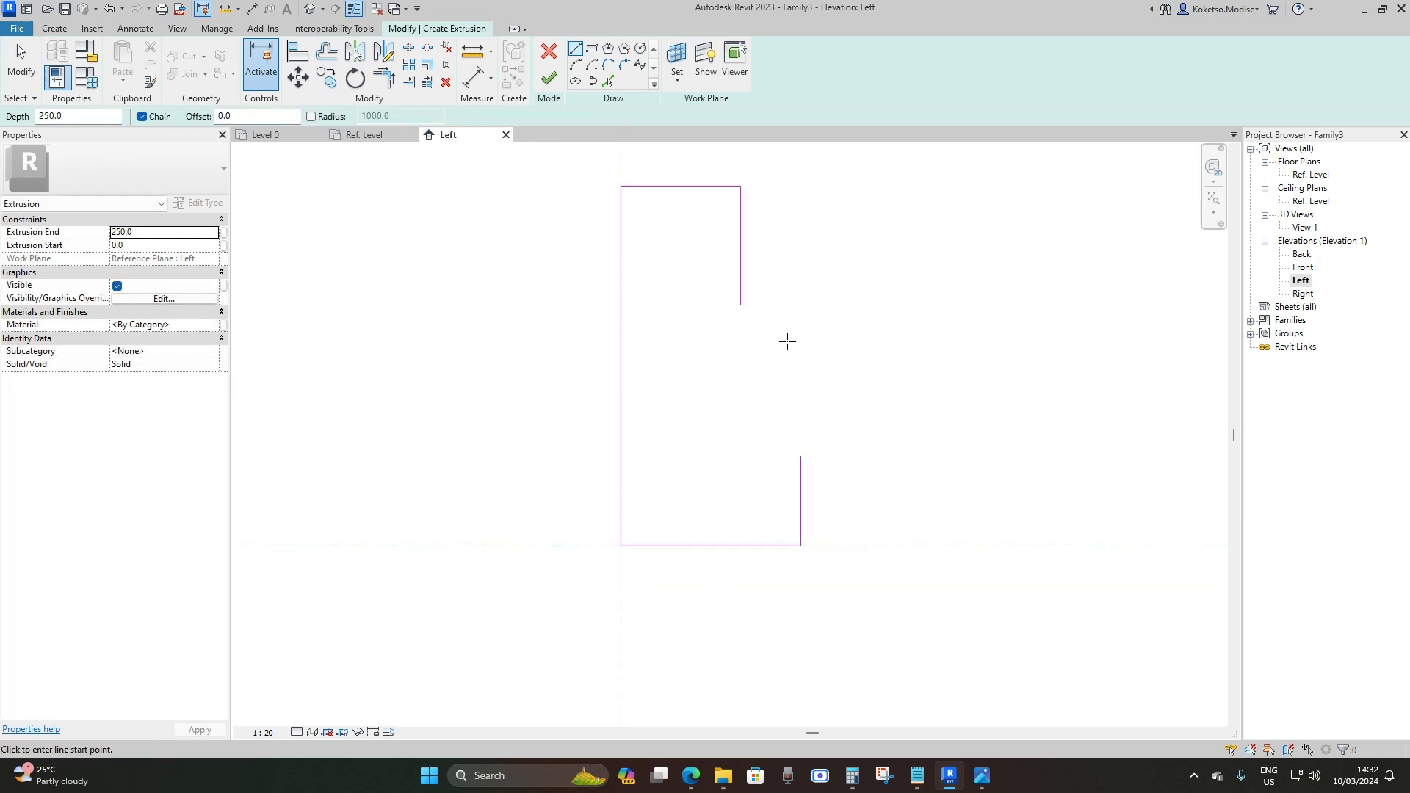
key(Escape)
Close the profile by joining the two open line ends with a concave start-end-radius arc of about 362.5 mm radius.
middle_drag(793, 356, 750, 357)
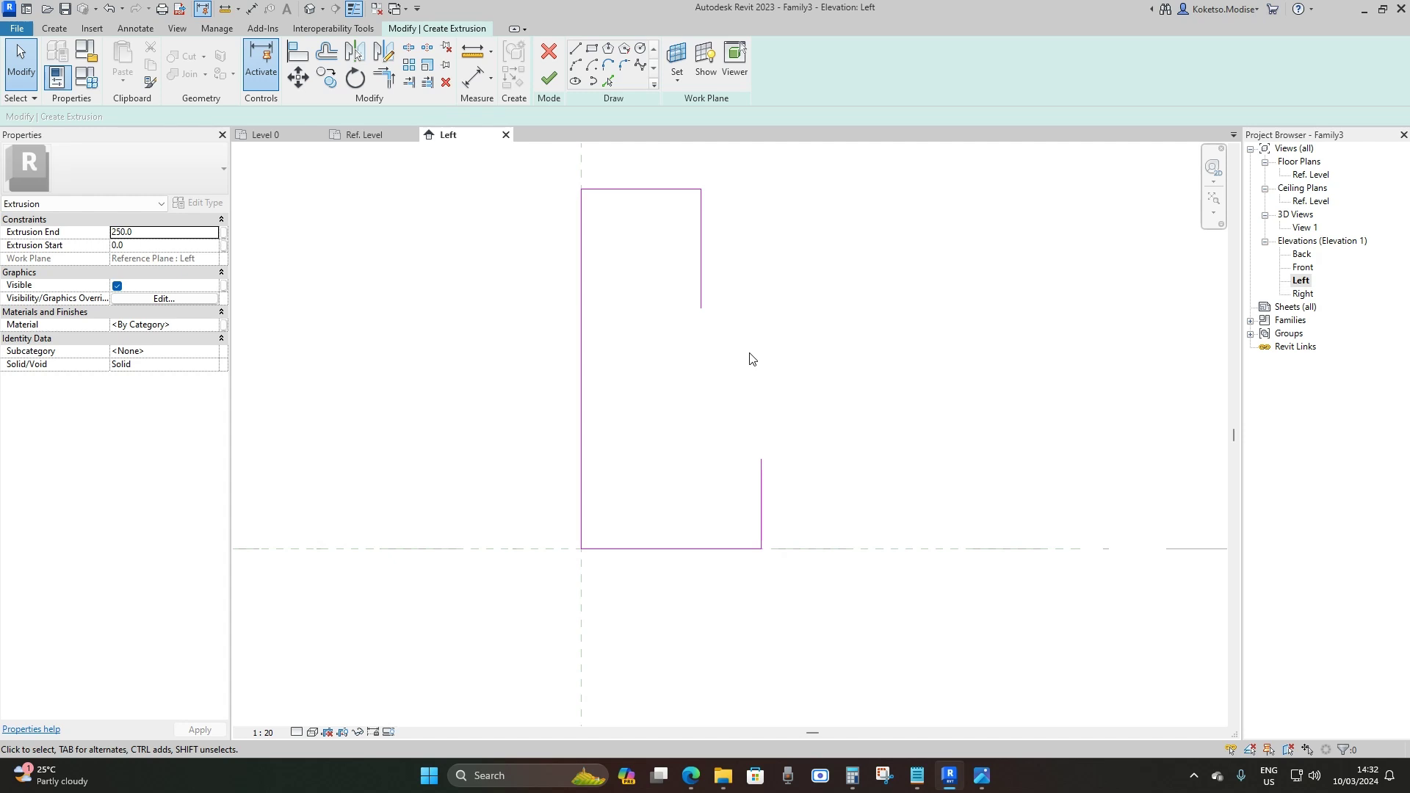
click(577, 68)
click(700, 308)
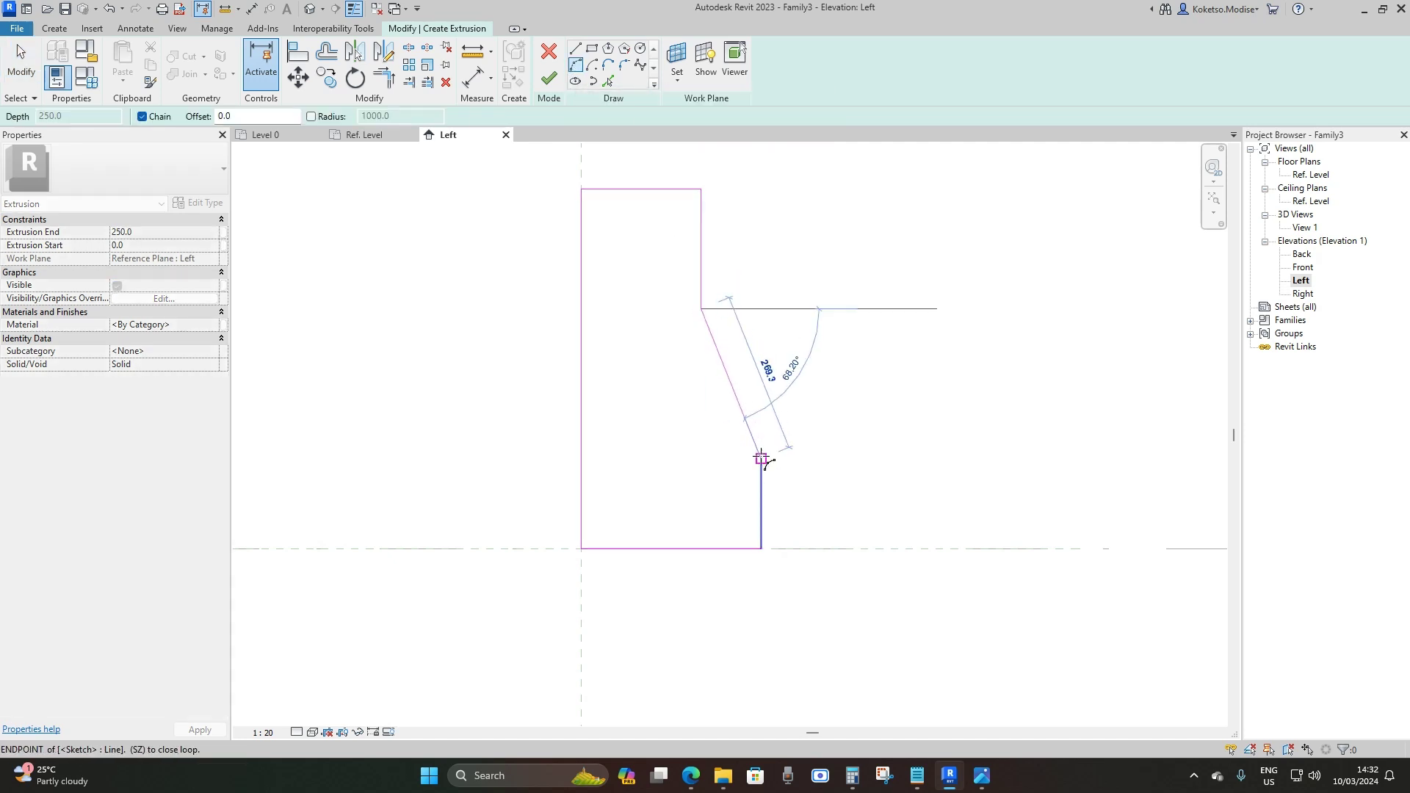
click(761, 459)
click(729, 405)
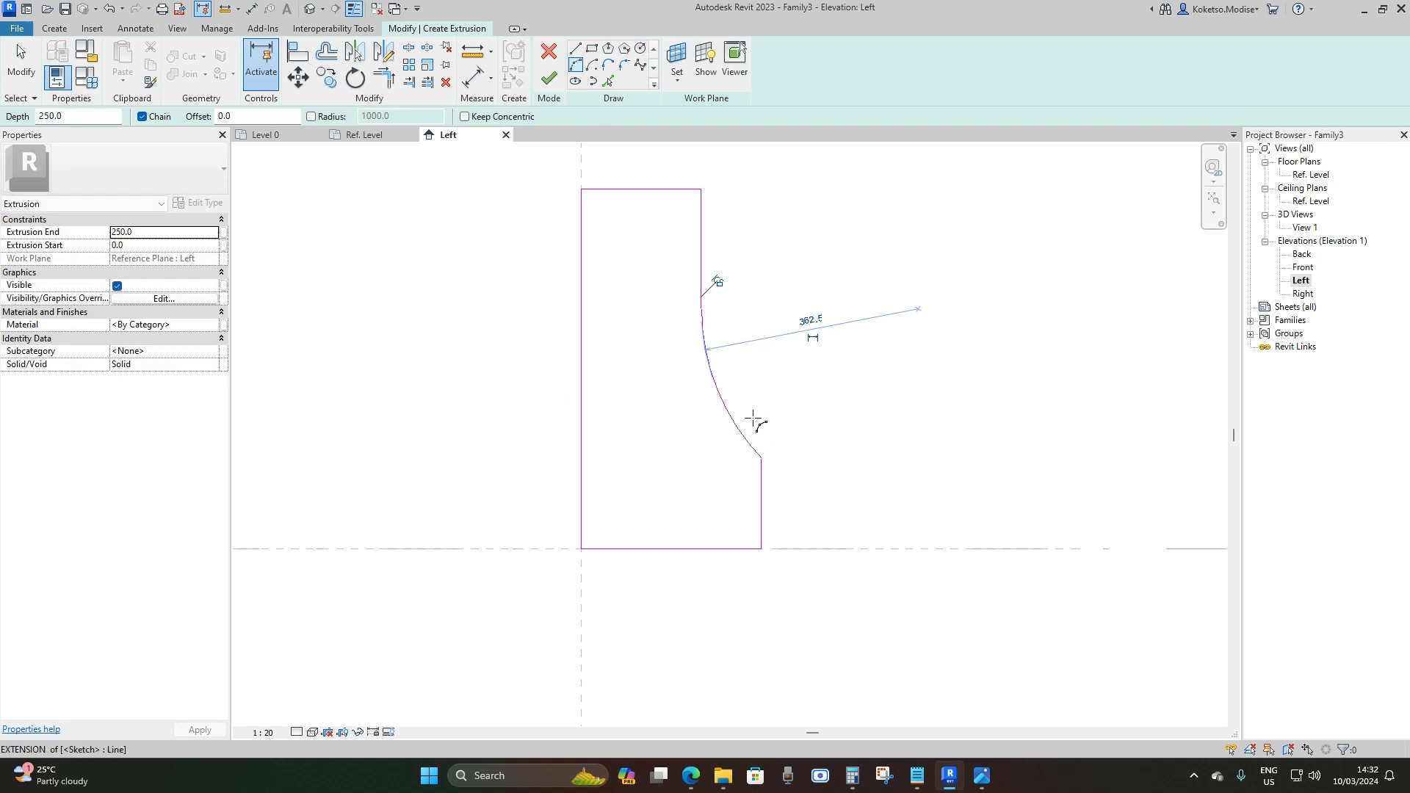
Add a fillet arc with a 150 mm radius between the base's short vertical line and the concave arc.
key(Escape)
key(Escape)
scroll(766, 461, up, 3)
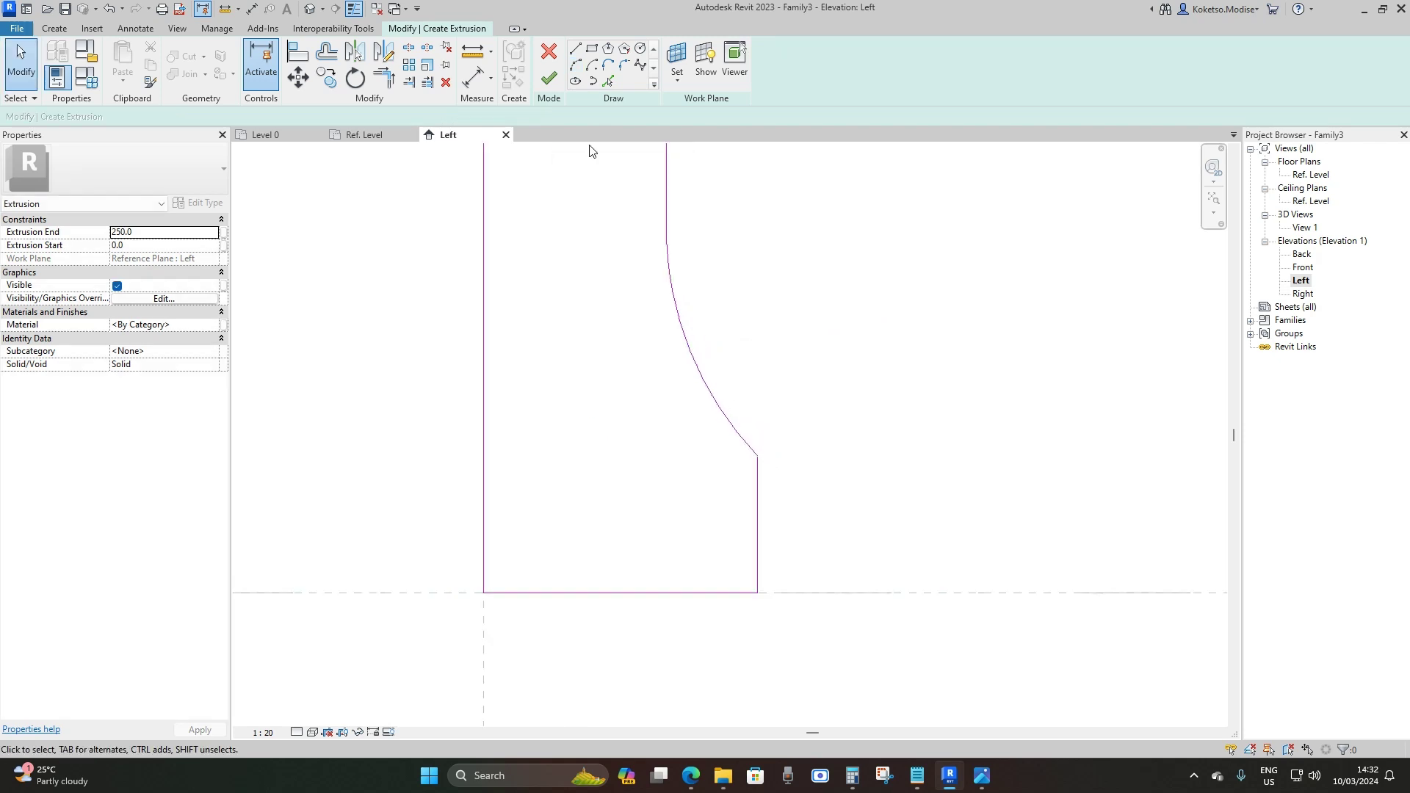
click(623, 66)
click(758, 470)
click(747, 447)
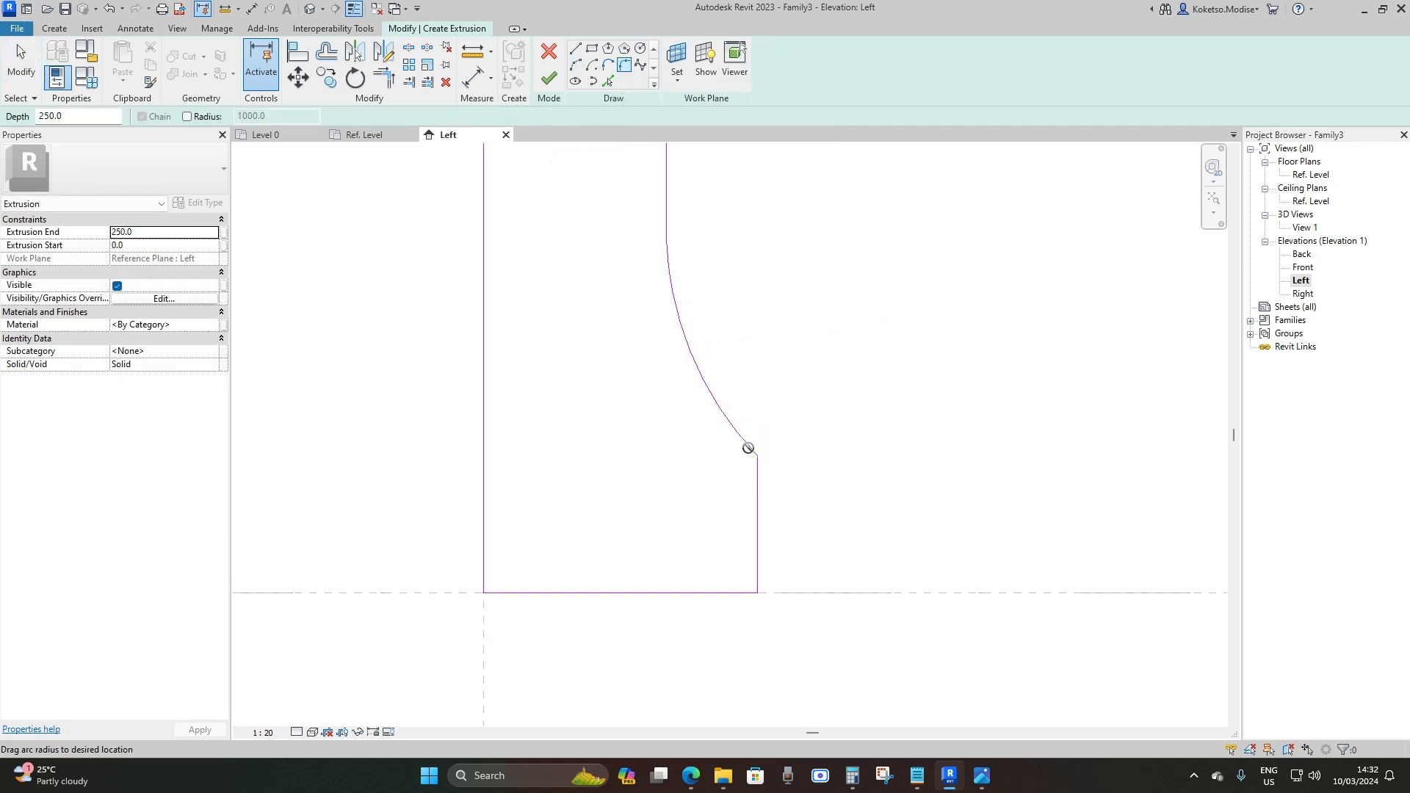
scroll(756, 464, up, 3)
click(749, 463)
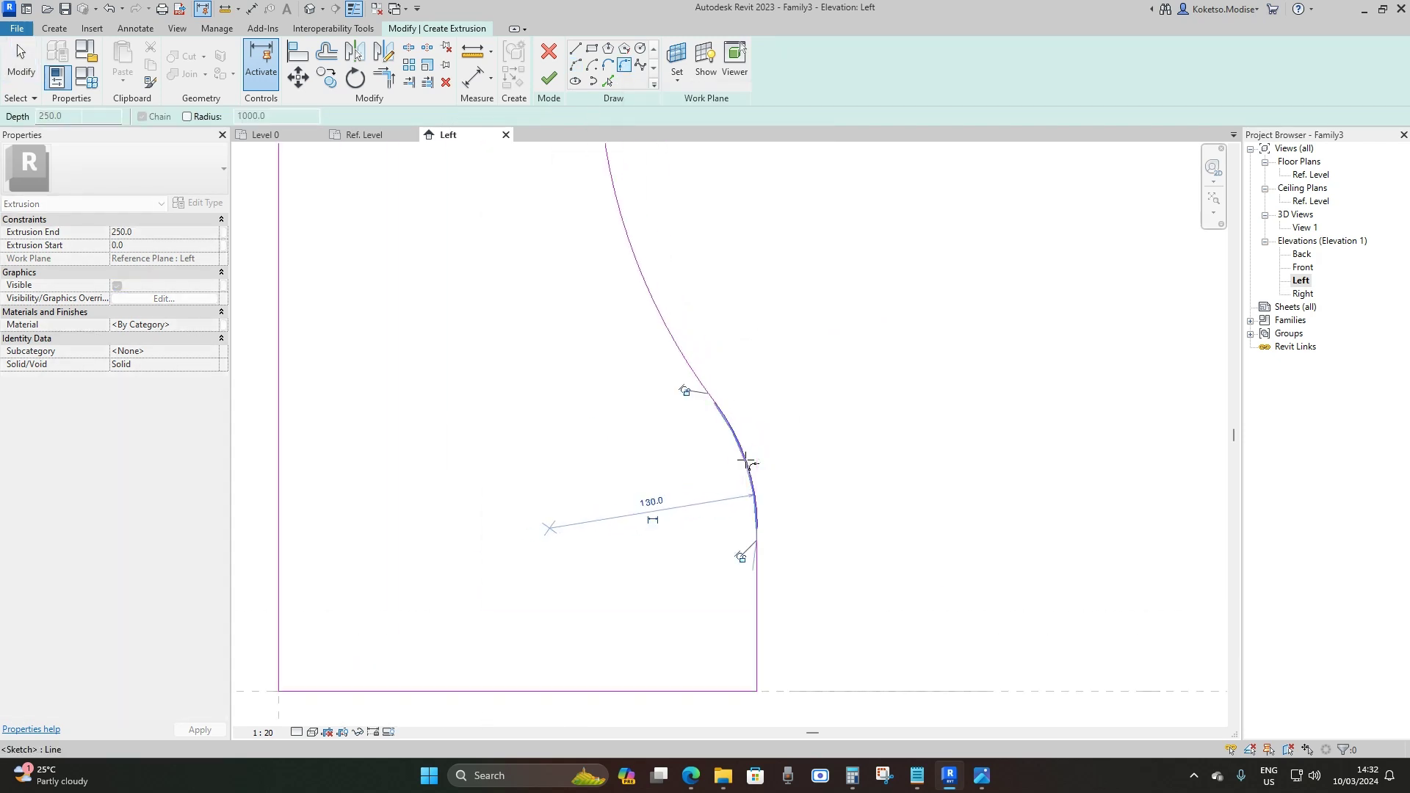
click(652, 501)
text(150)
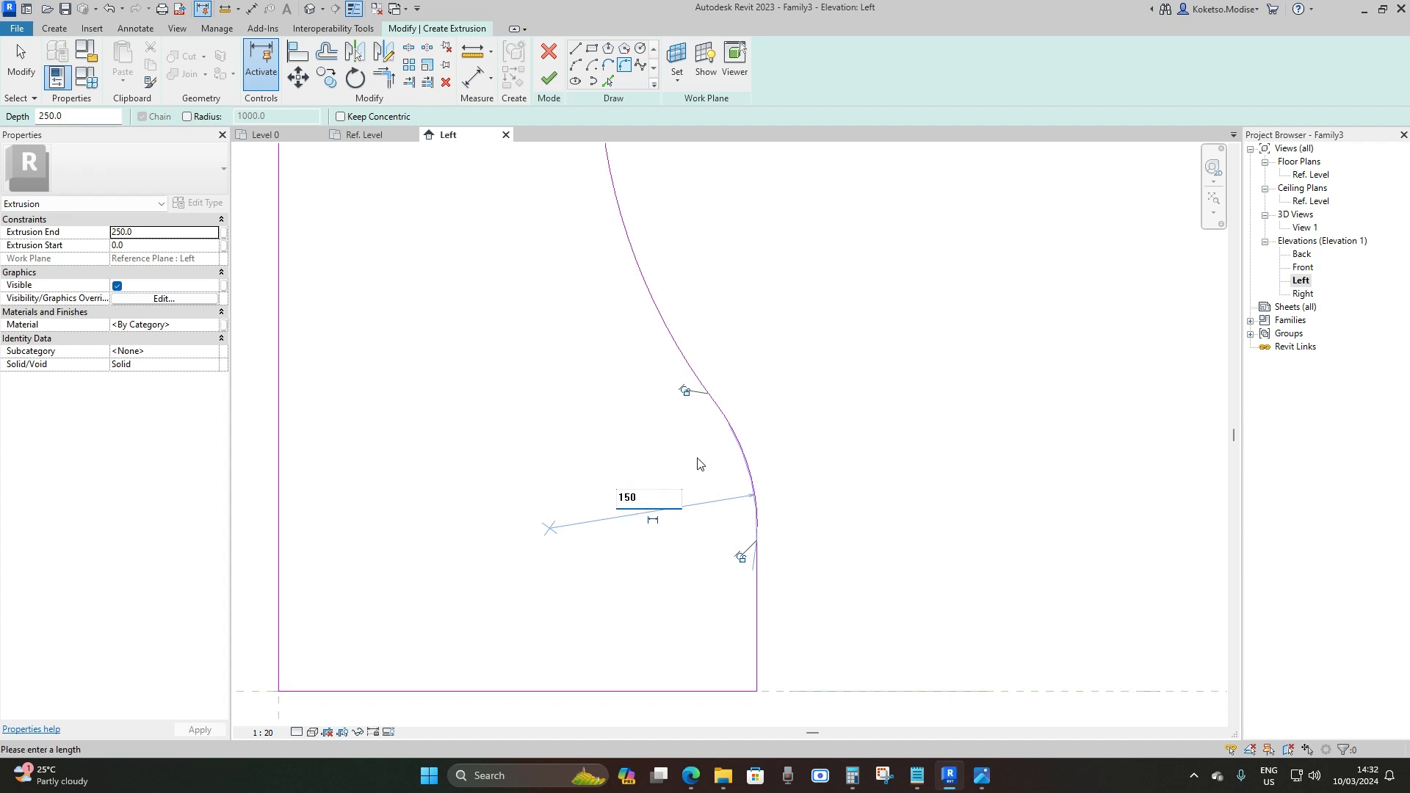
key(Return)
Round the profile's top-right corner with a 50 mm radius fillet arc.
scroll(782, 453, down, 4)
scroll(725, 494, up, 2)
middle_drag(699, 368, 664, 418)
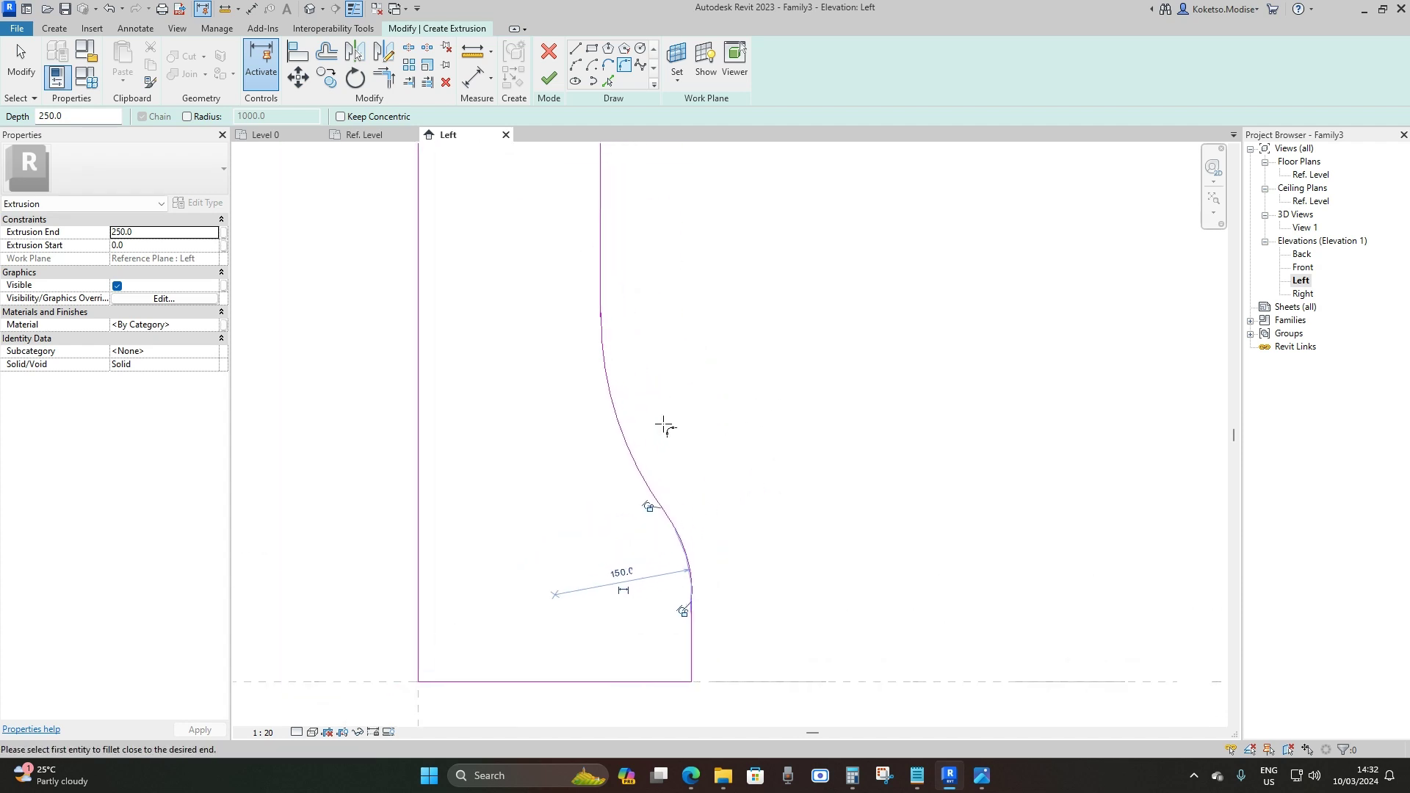
middle_drag(665, 567, 645, 528)
mouse_move(566, 258)
middle_down()
mouse_move(614, 384)
mouse_move(642, 577)
middle_up()
scroll(632, 371, up, 2)
click(625, 369)
click(615, 341)
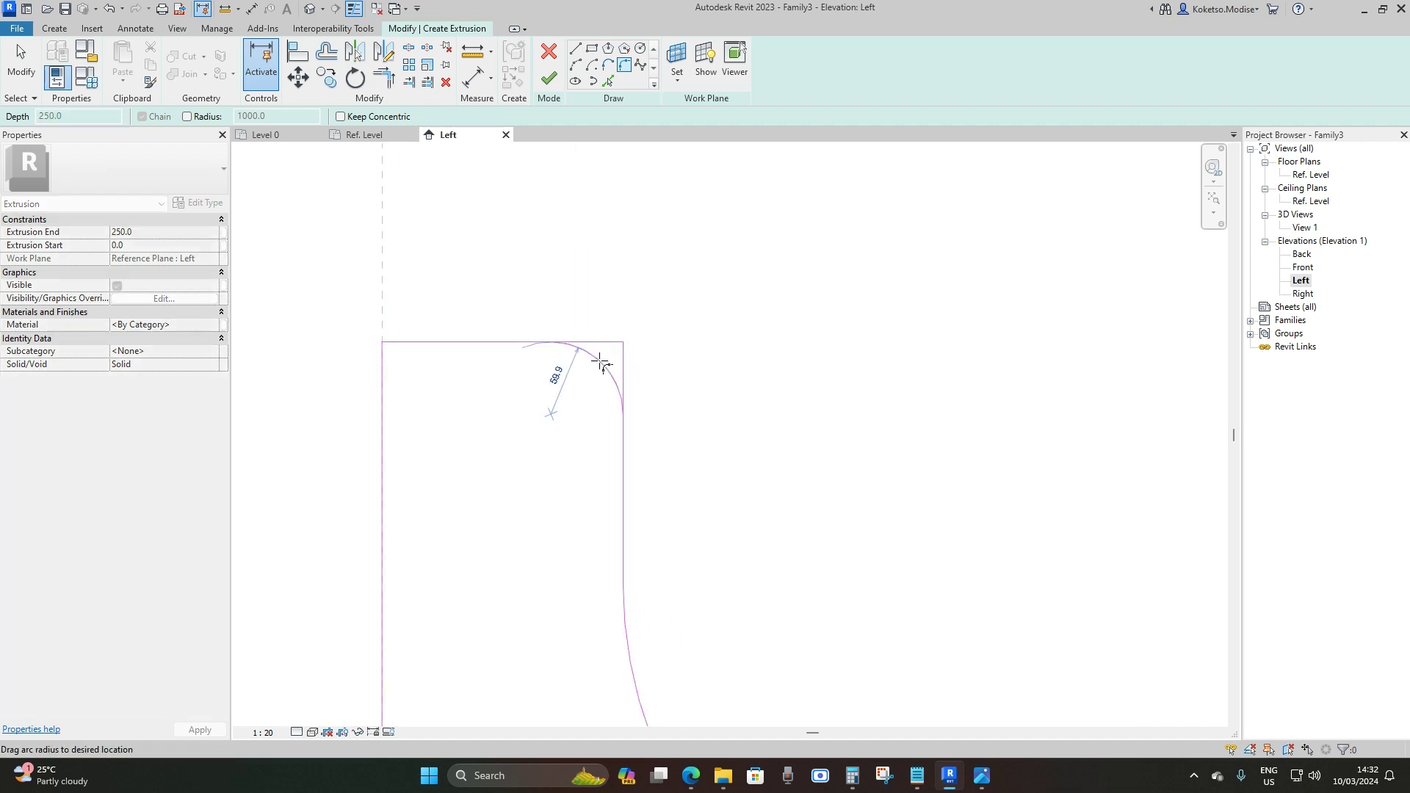
click(588, 366)
click(587, 365)
text(5)
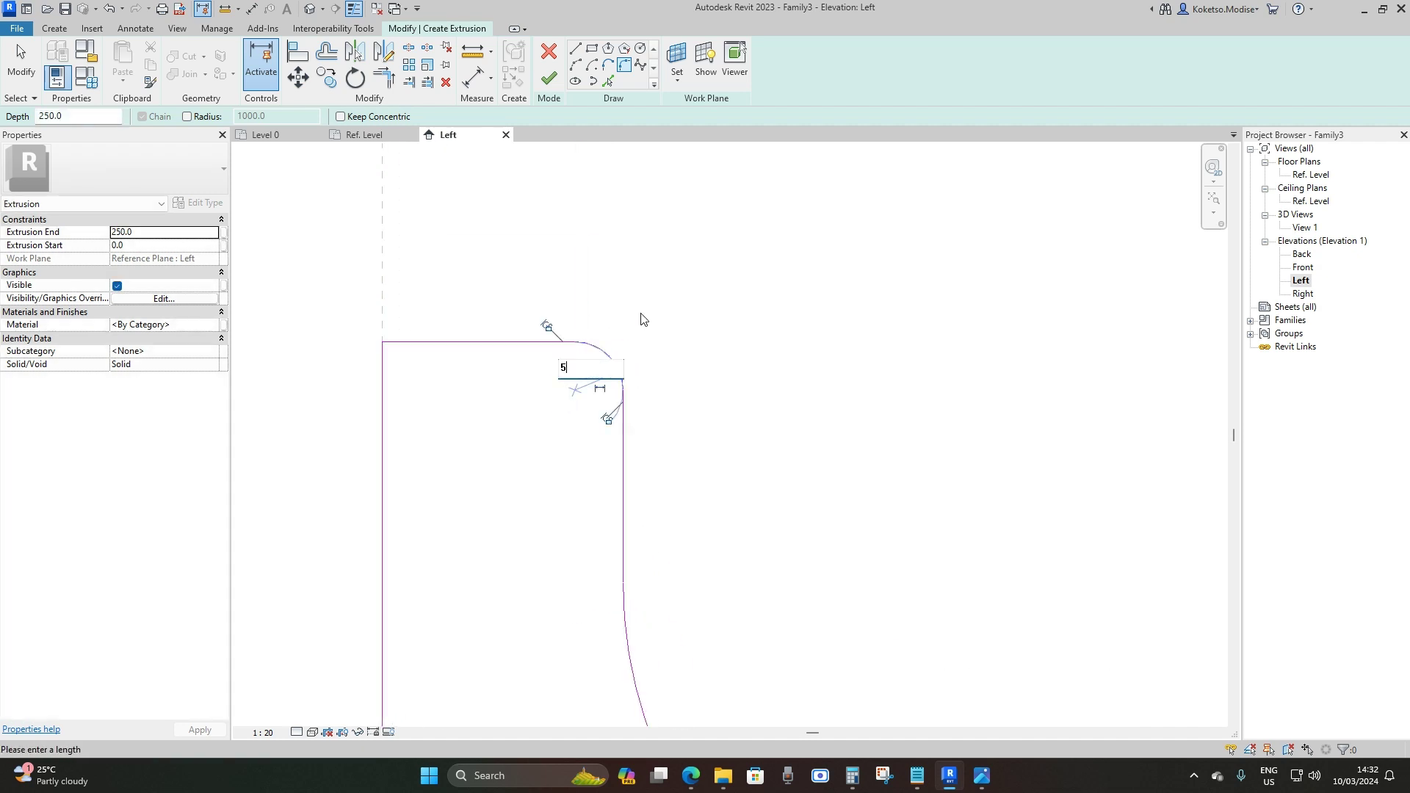
text(0)
key(Return)
scroll(645, 307, down, 2)
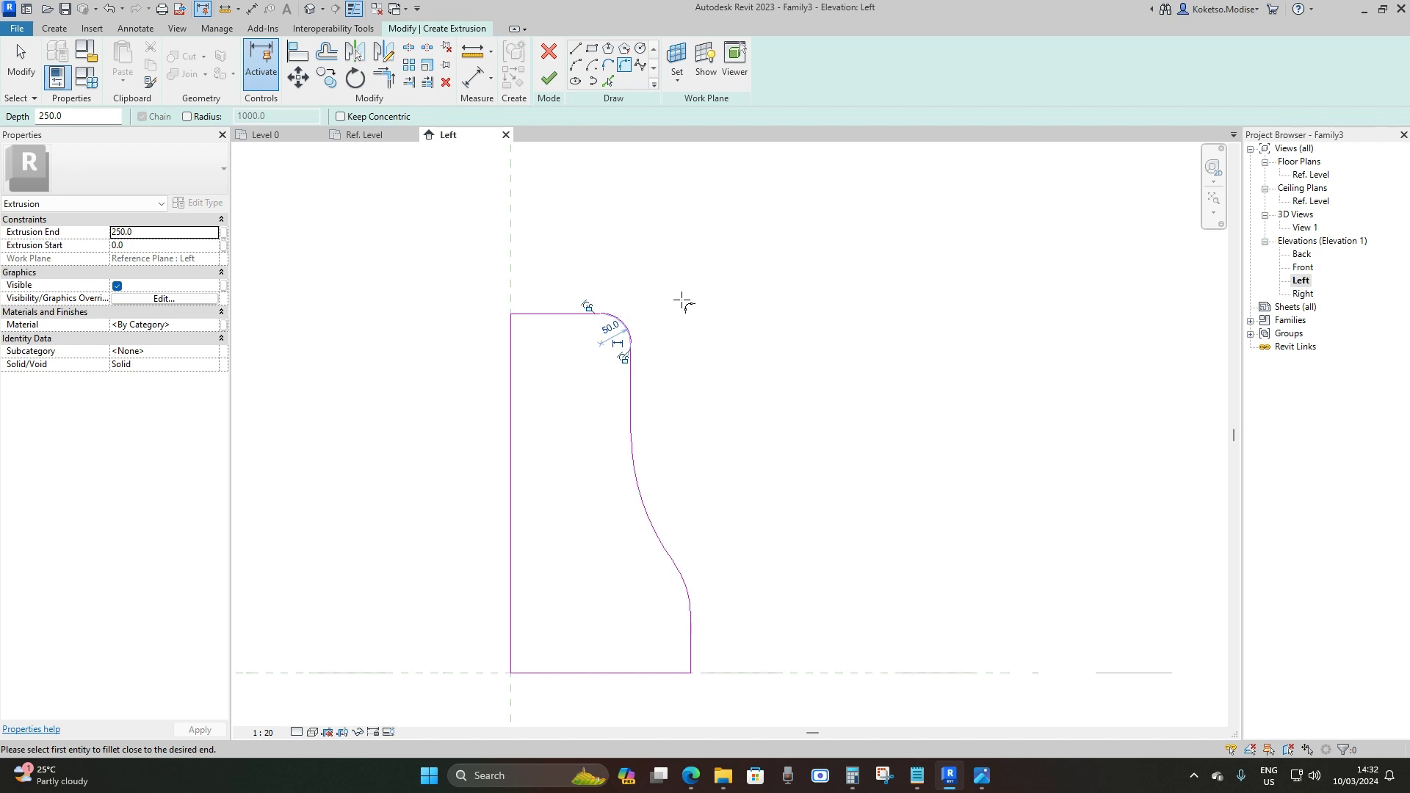
middle_drag(646, 421, 667, 356)
key(Escape)
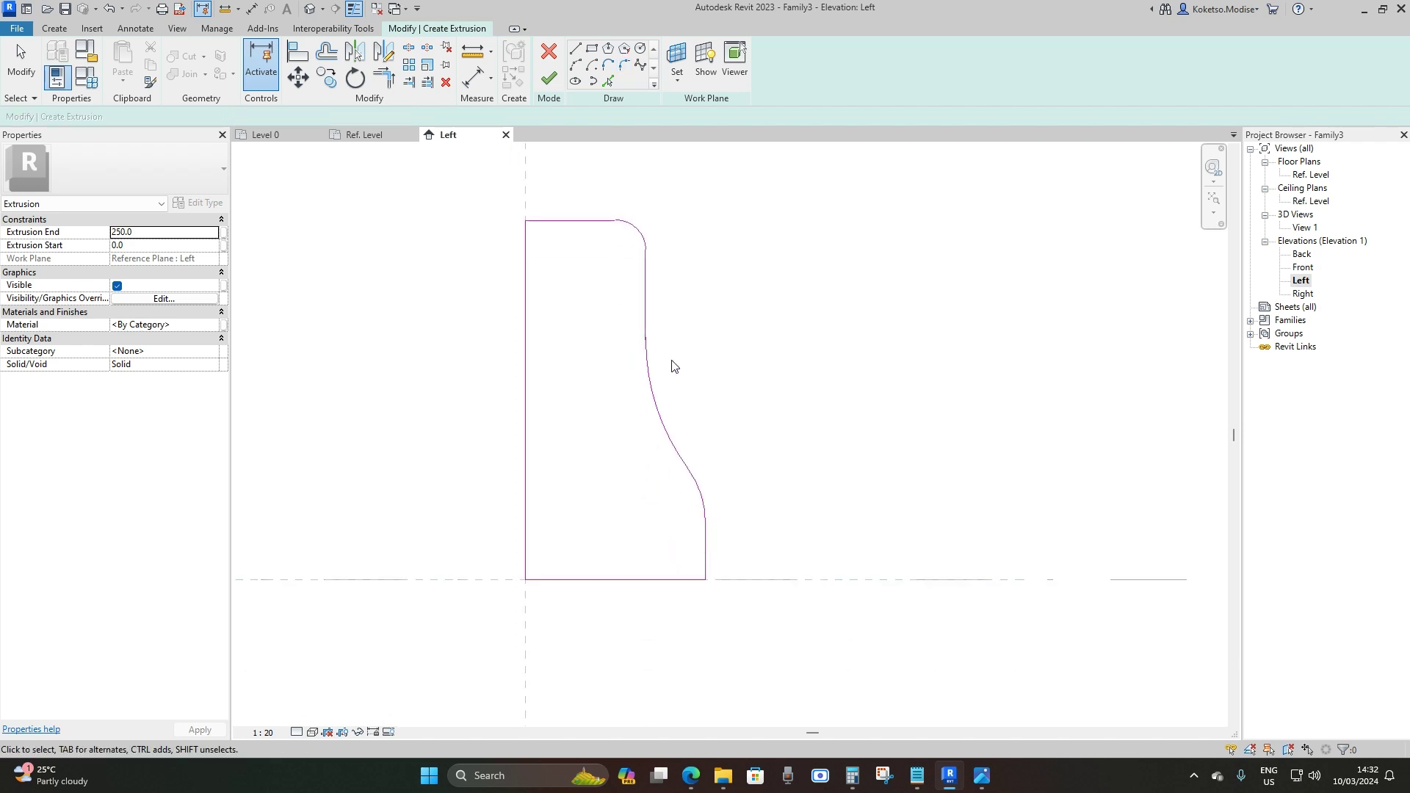
Set the radius of the concave arc on the parapet's front face to 250 mm.
scroll(659, 418, up, 2)
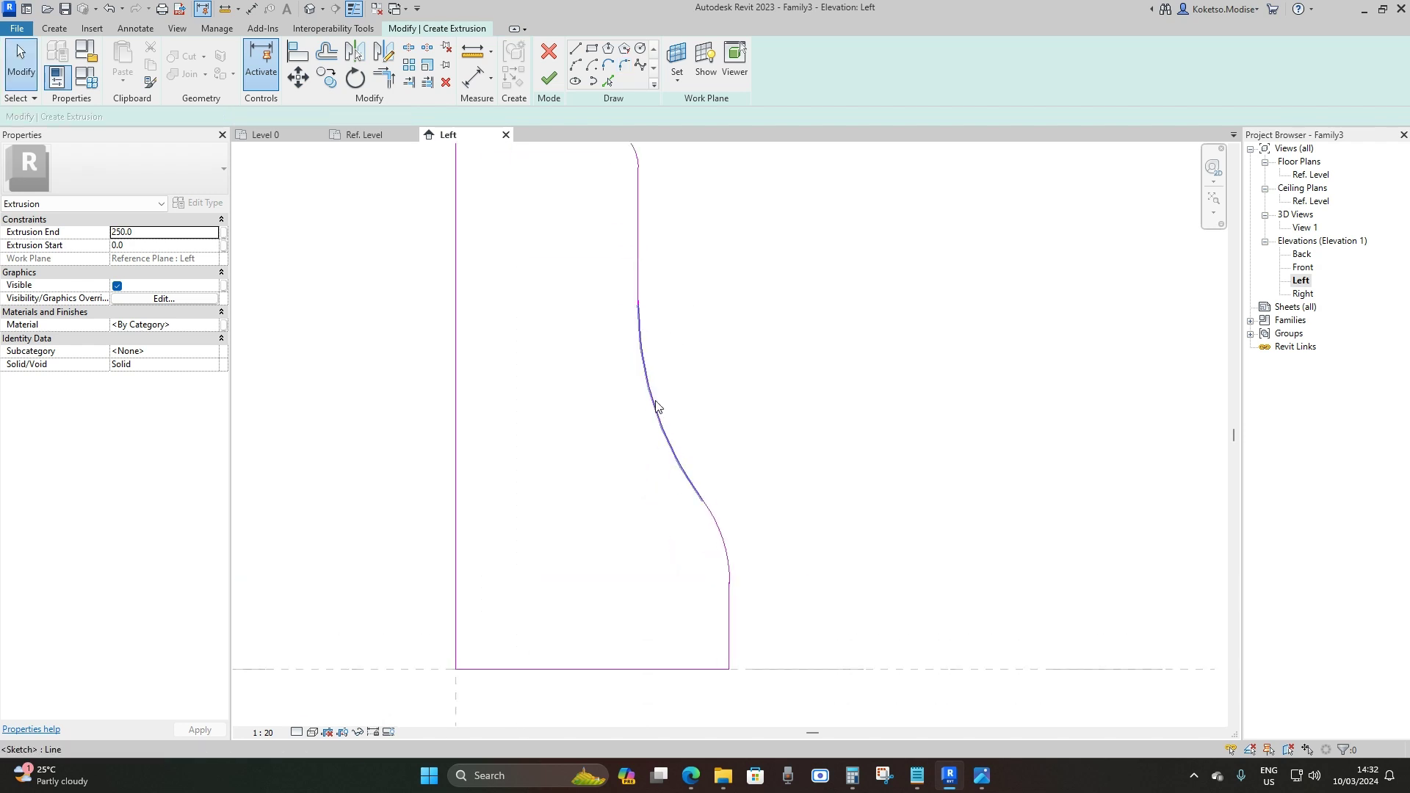
click(655, 407)
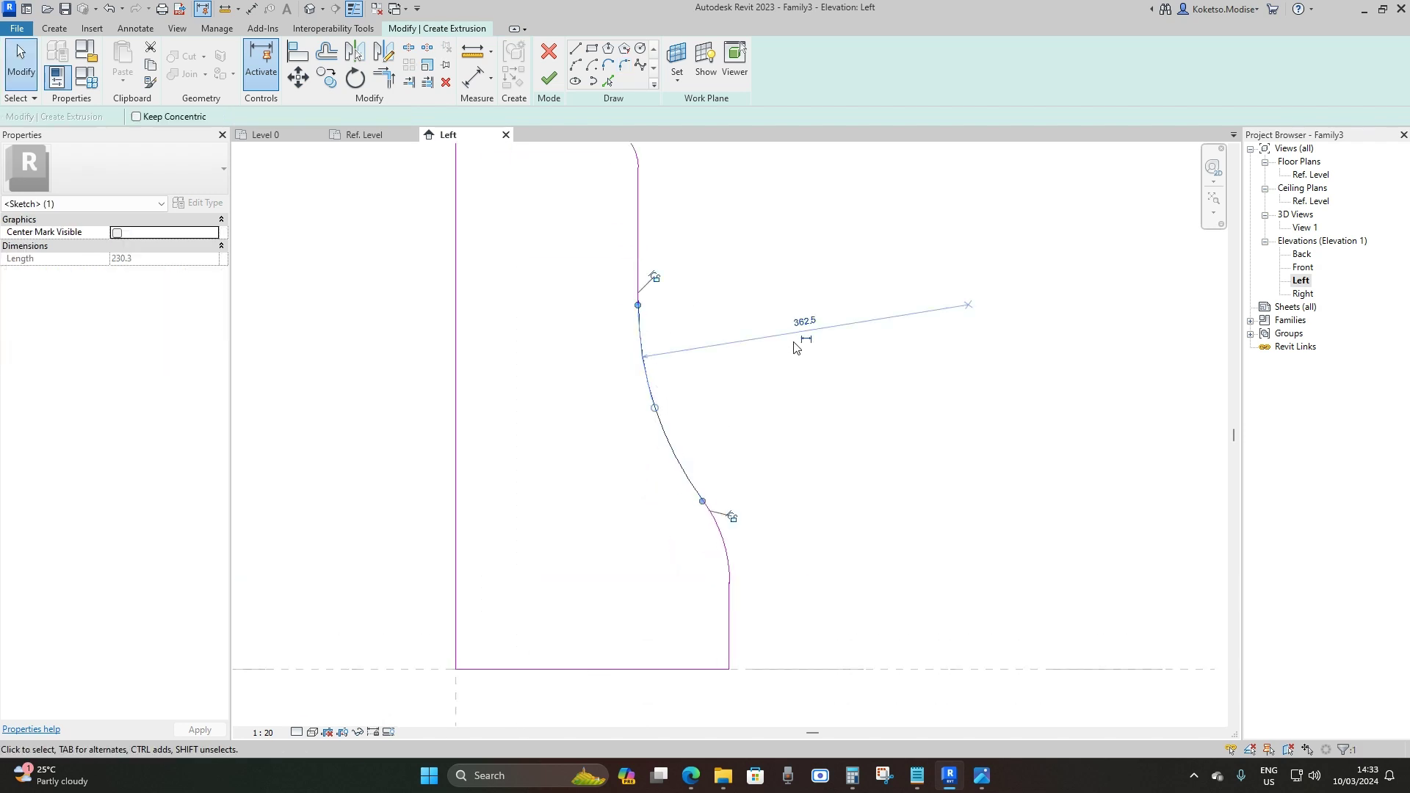
click(804, 322)
text(250)
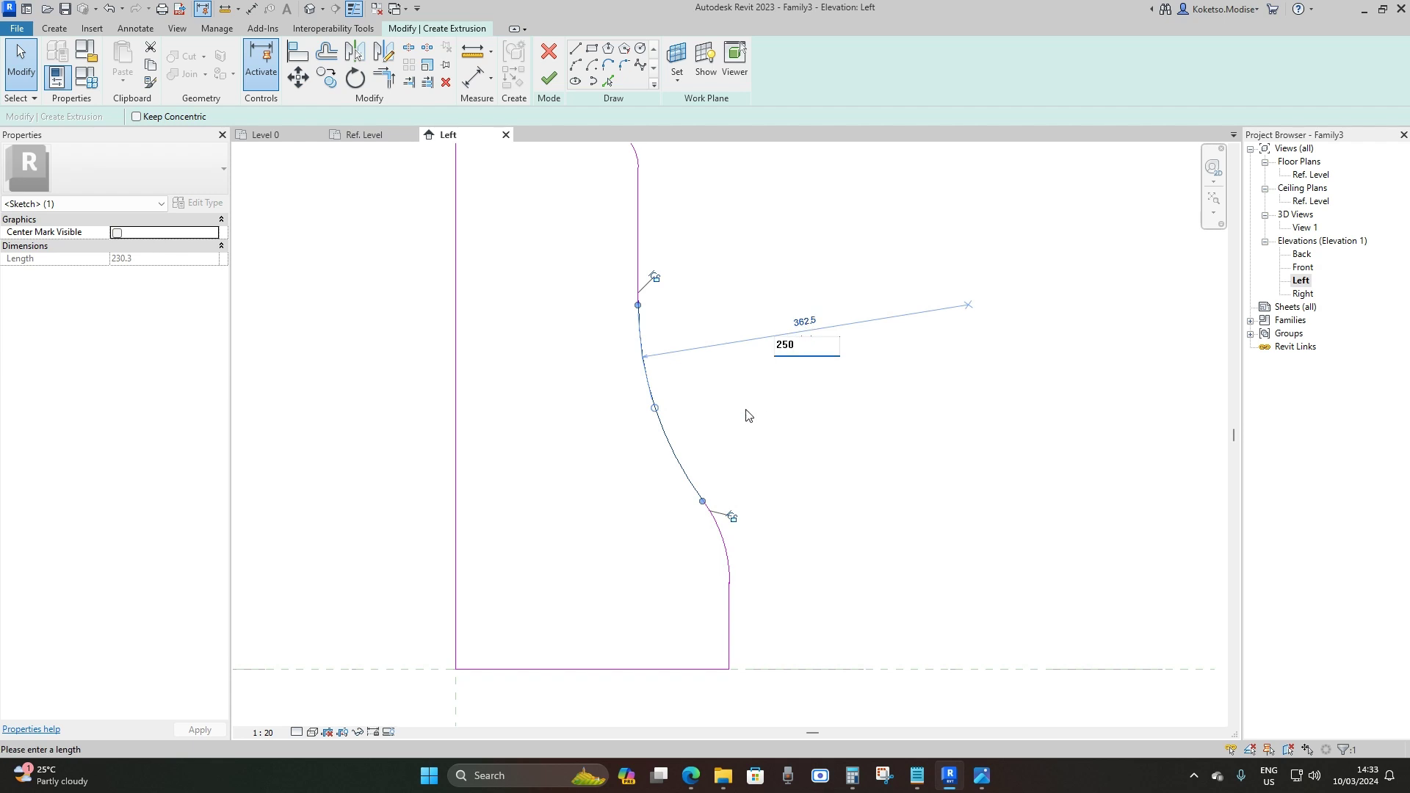
key(Return)
click(698, 417)
From the profile's bottom-left corner, sketch a leg 200 mm down and 60 mm to the right, returning vertically to the base line.
scroll(629, 418, down, 3)
middle_drag(604, 447, 553, 367)
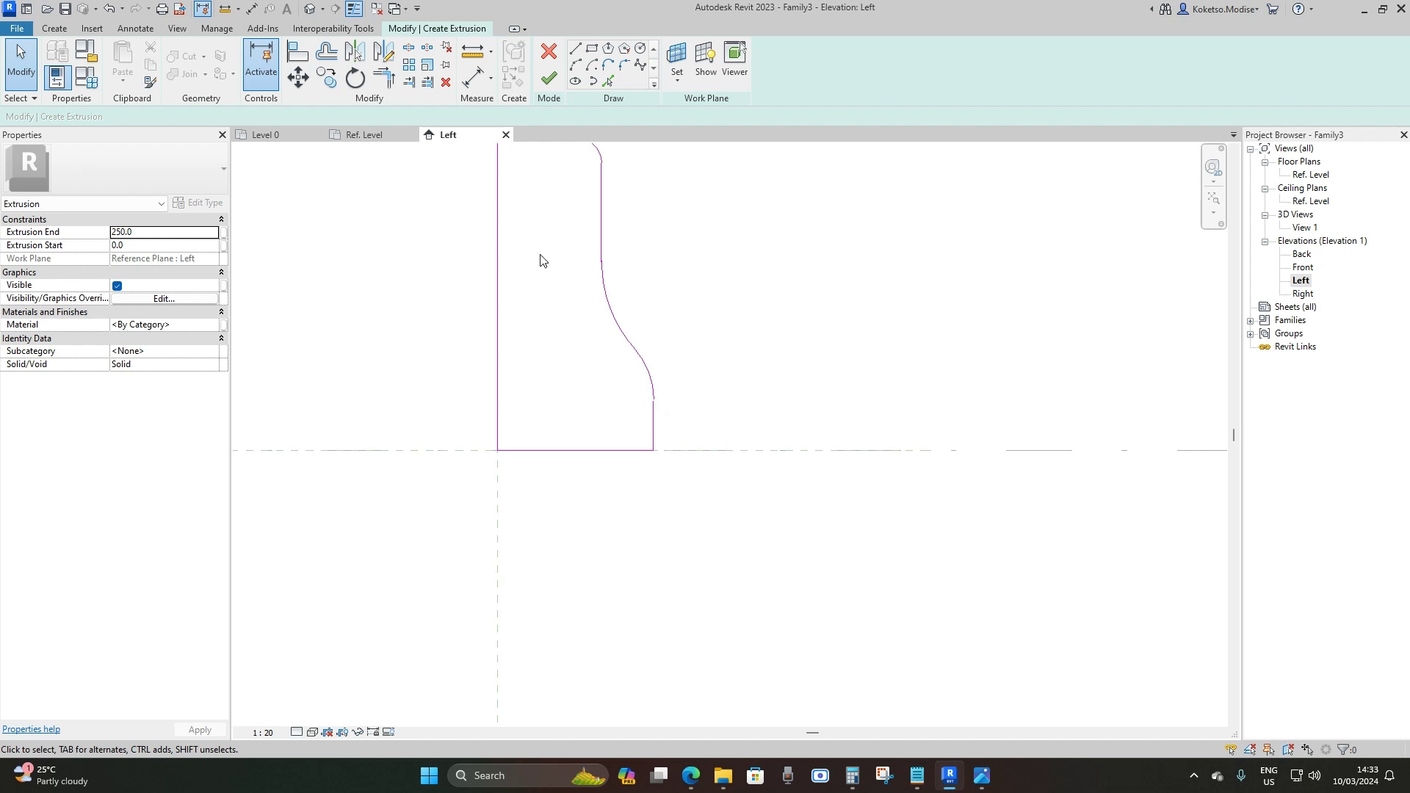
click(575, 53)
click(497, 447)
middle_drag(523, 450, 561, 372)
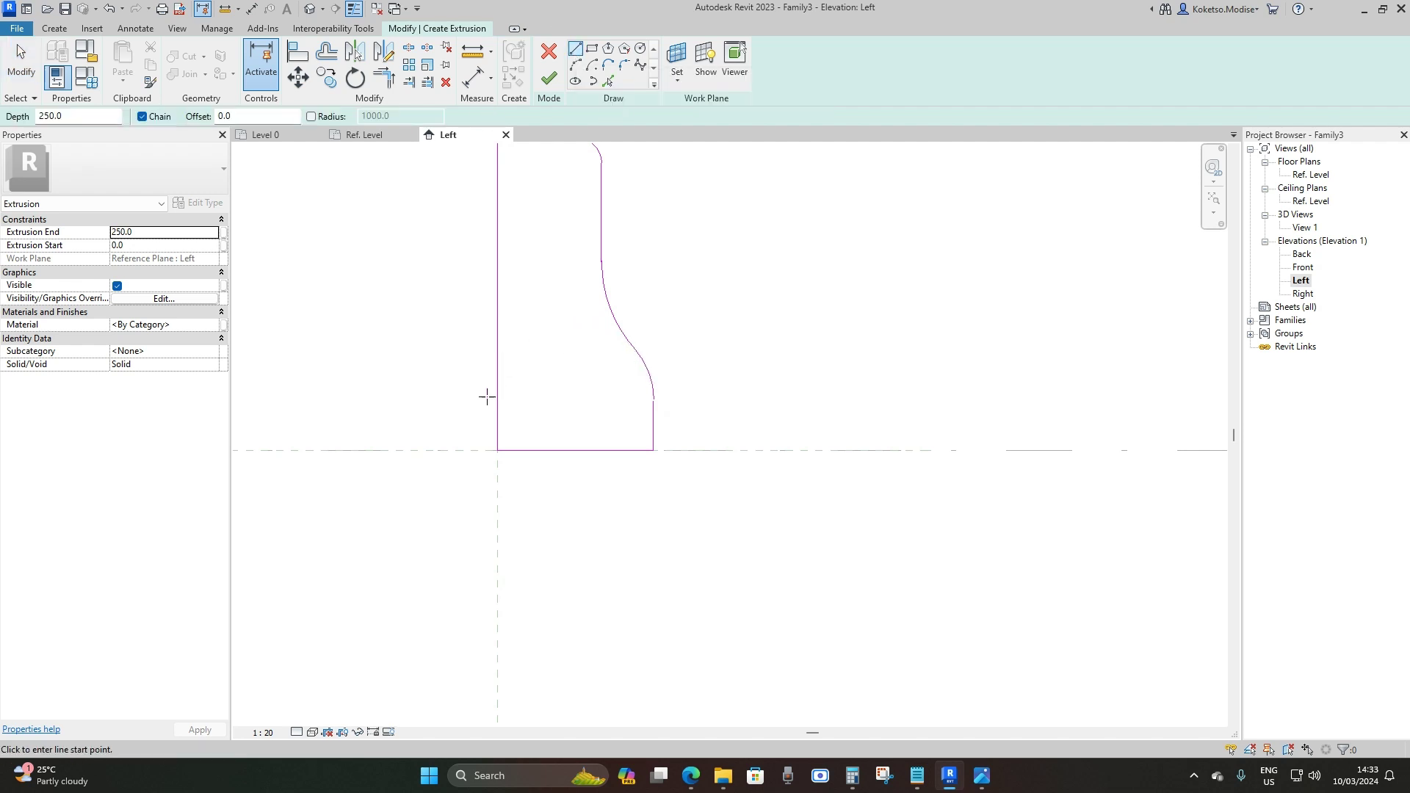
scroll(536, 360, up, 2)
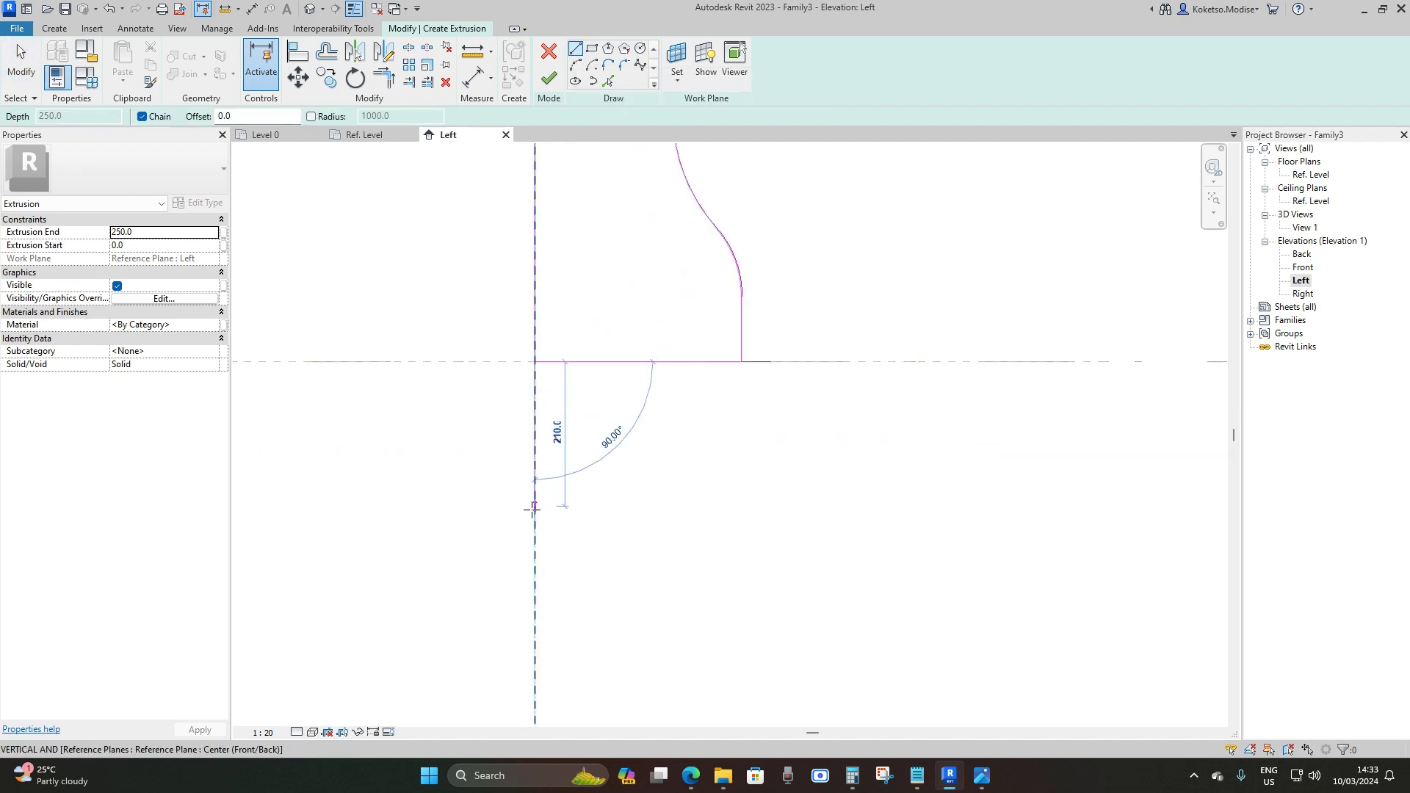
text(200)
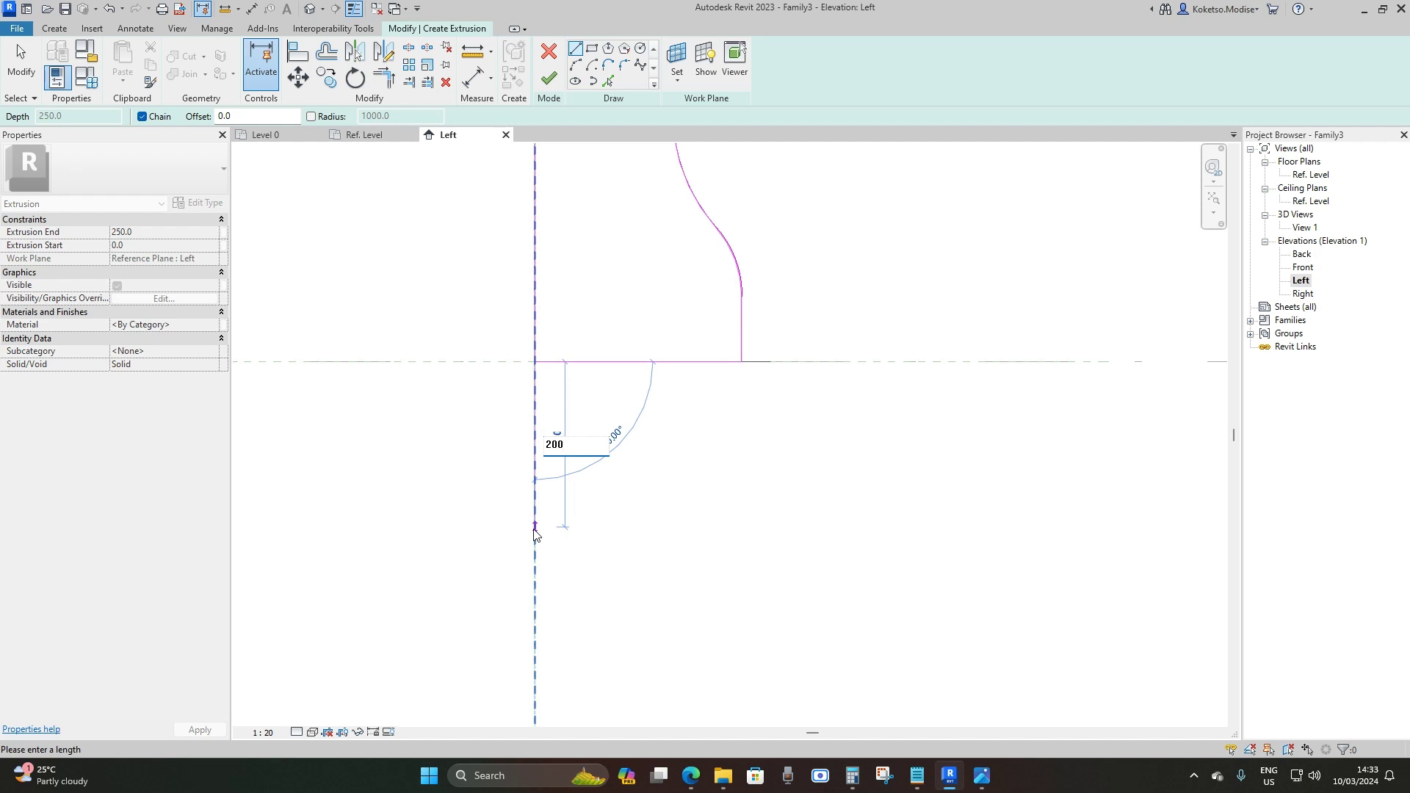
key(Return)
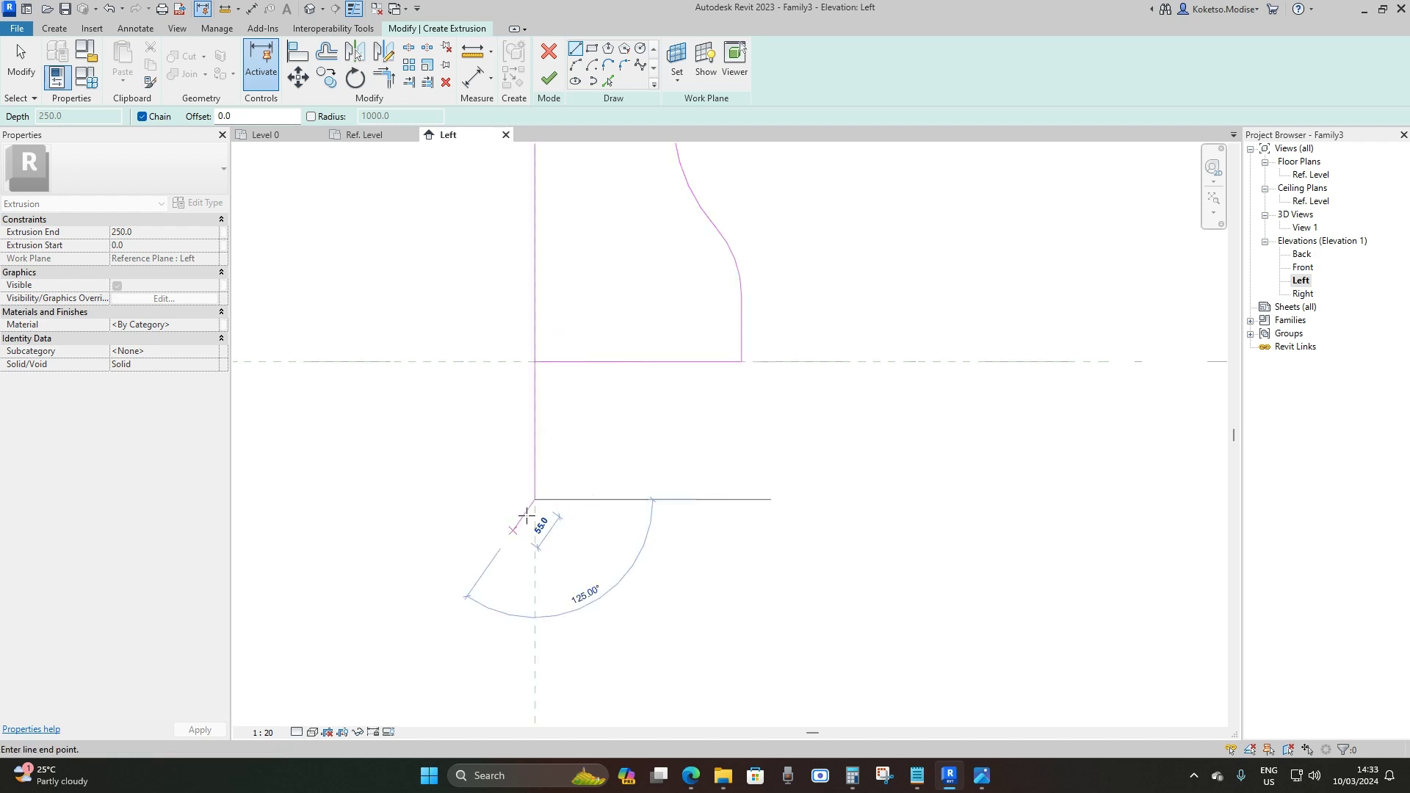
text(60)
key(Return)
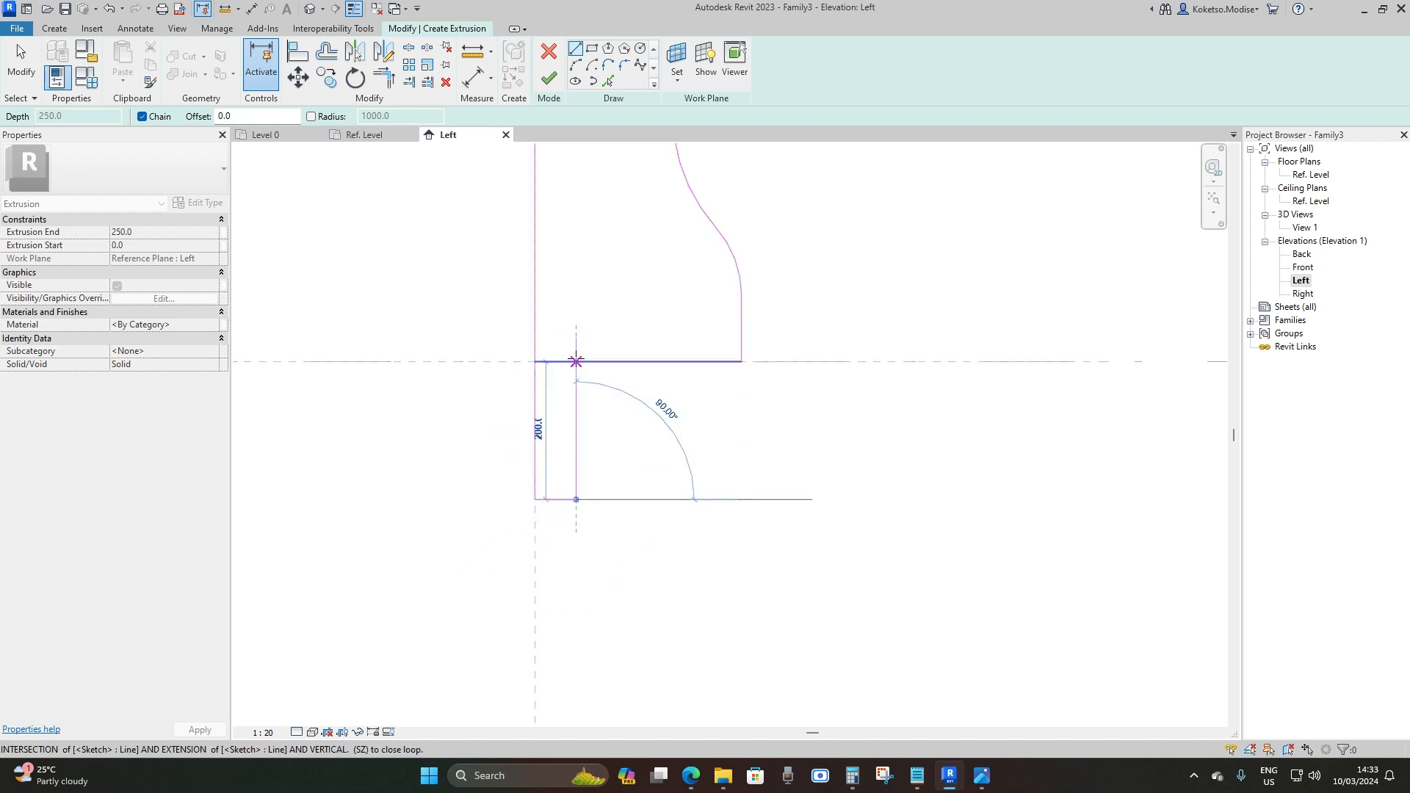
click(575, 361)
key(Escape)
key(Escape)
Trim the base line to the leg's right vertical line, removing the base segment across the leg.
scroll(546, 407, up, 3)
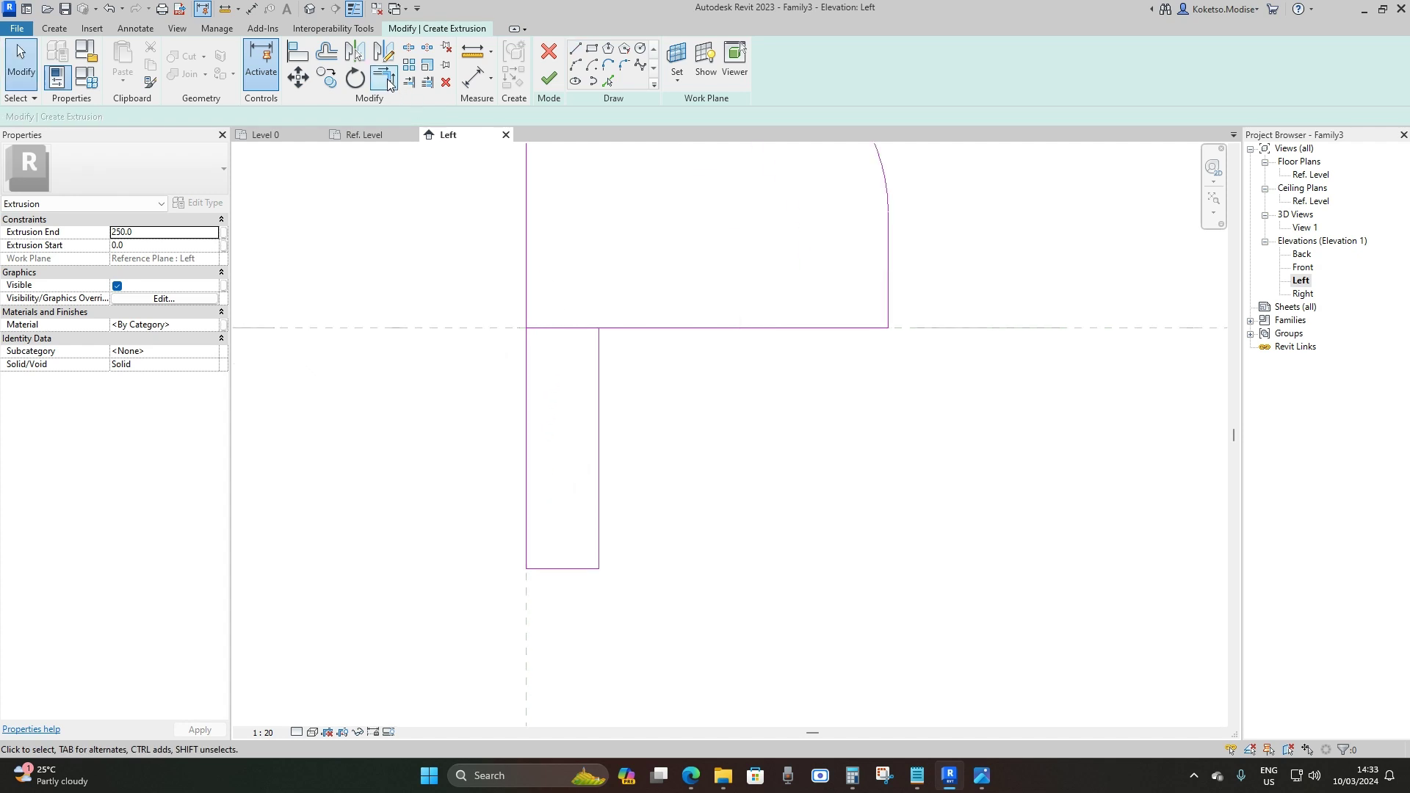
click(384, 78)
click(621, 327)
click(598, 345)
Sketch a 45° chamfer line about 14 mm long across each of the two bottom corners of the leg.
scroll(540, 550, up, 2)
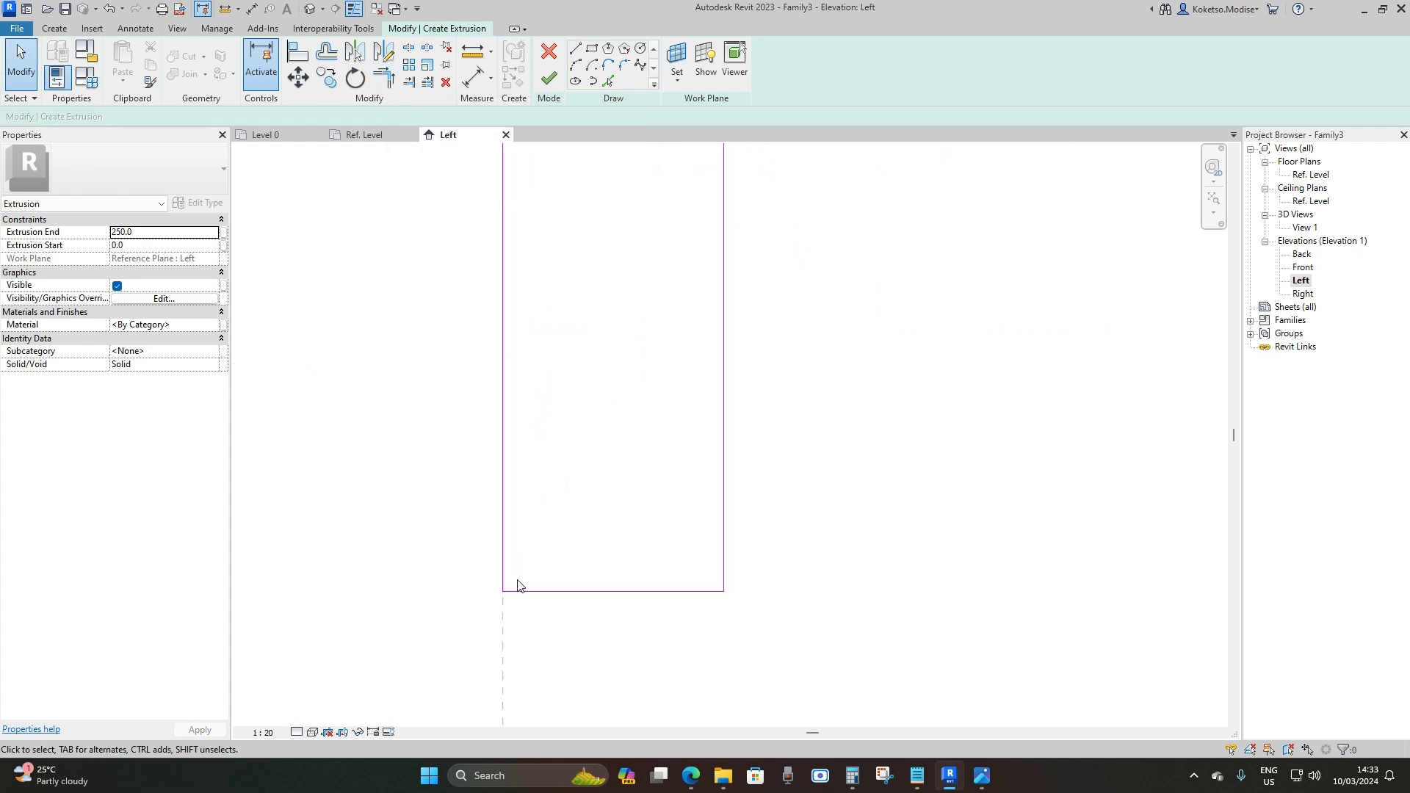
scroll(514, 592, down, 2)
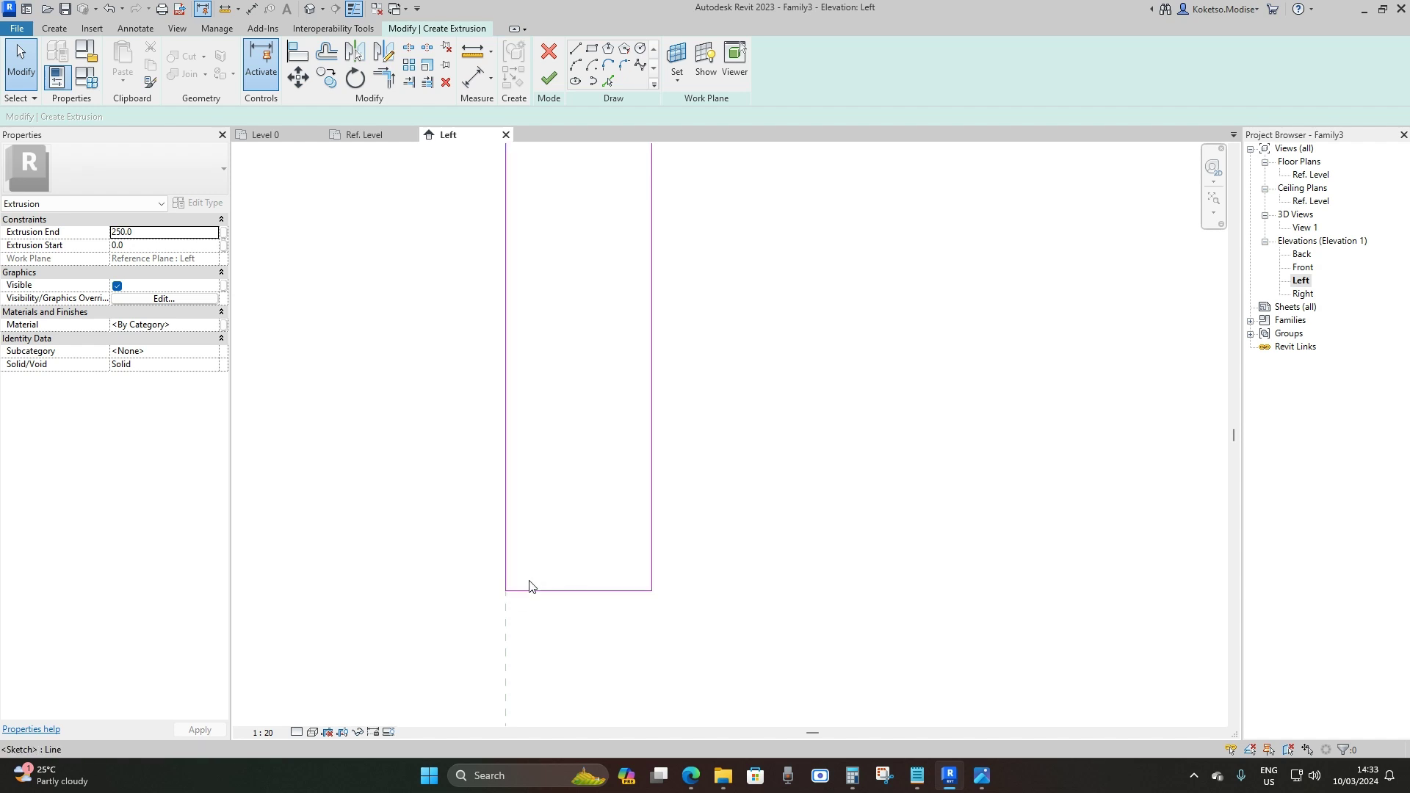
click(575, 50)
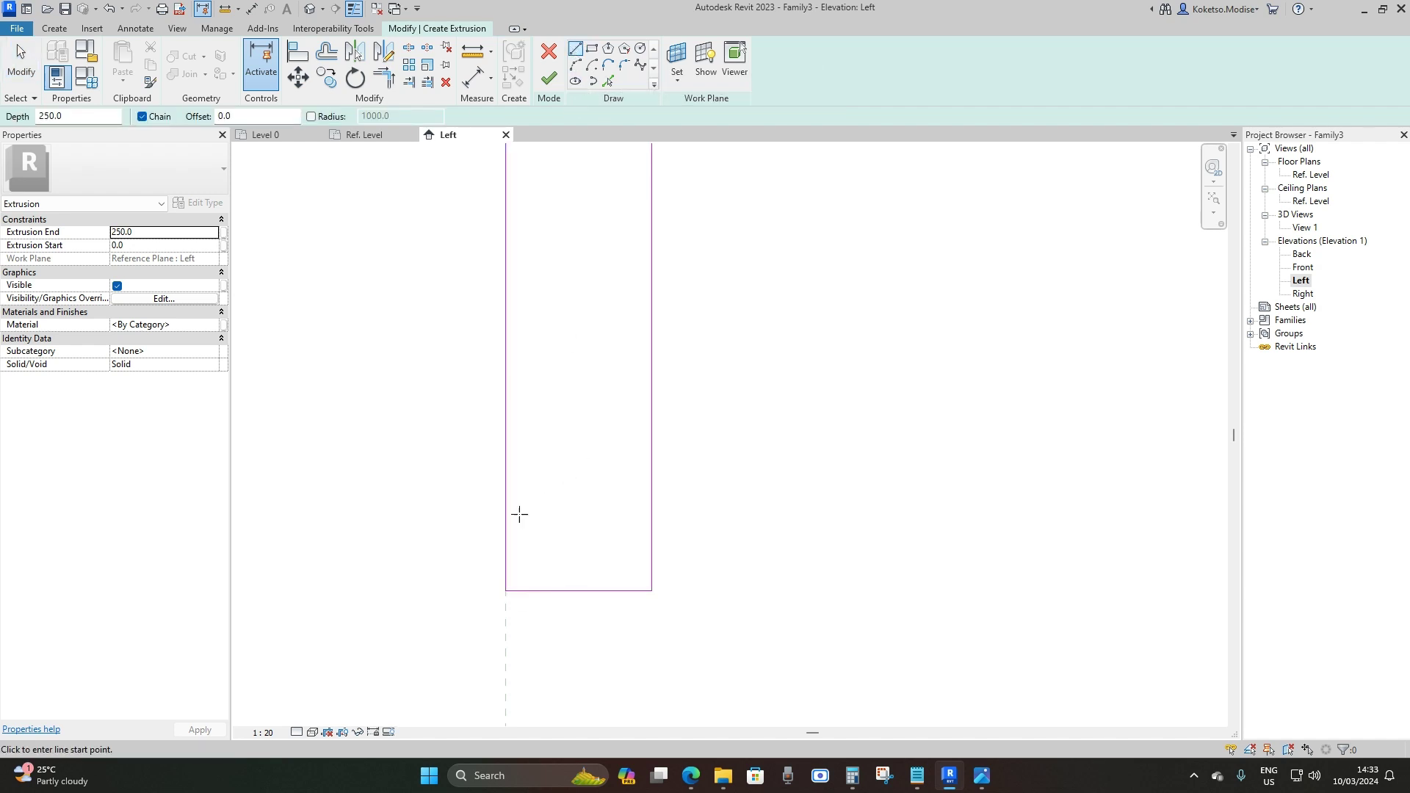
click(506, 566)
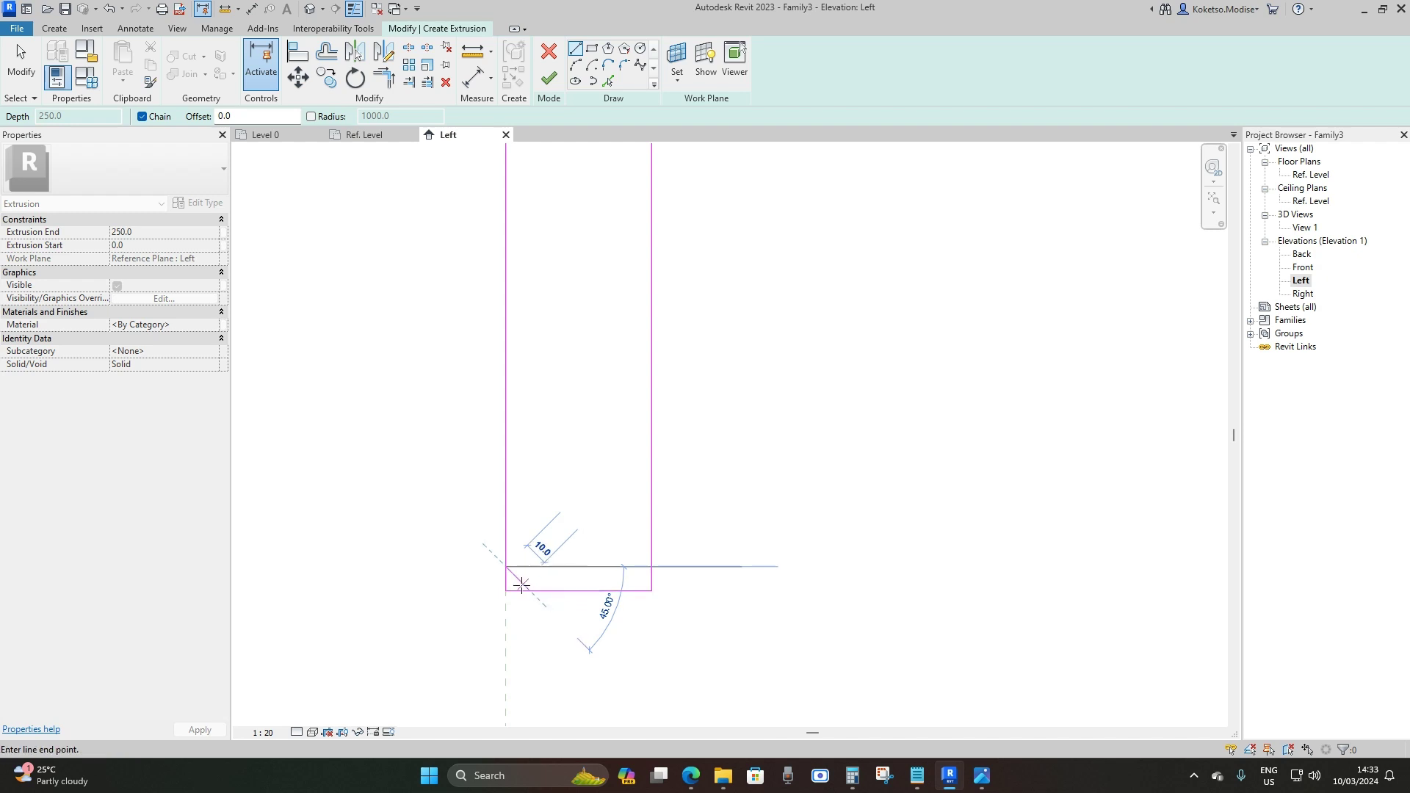
click(531, 590)
key(Escape)
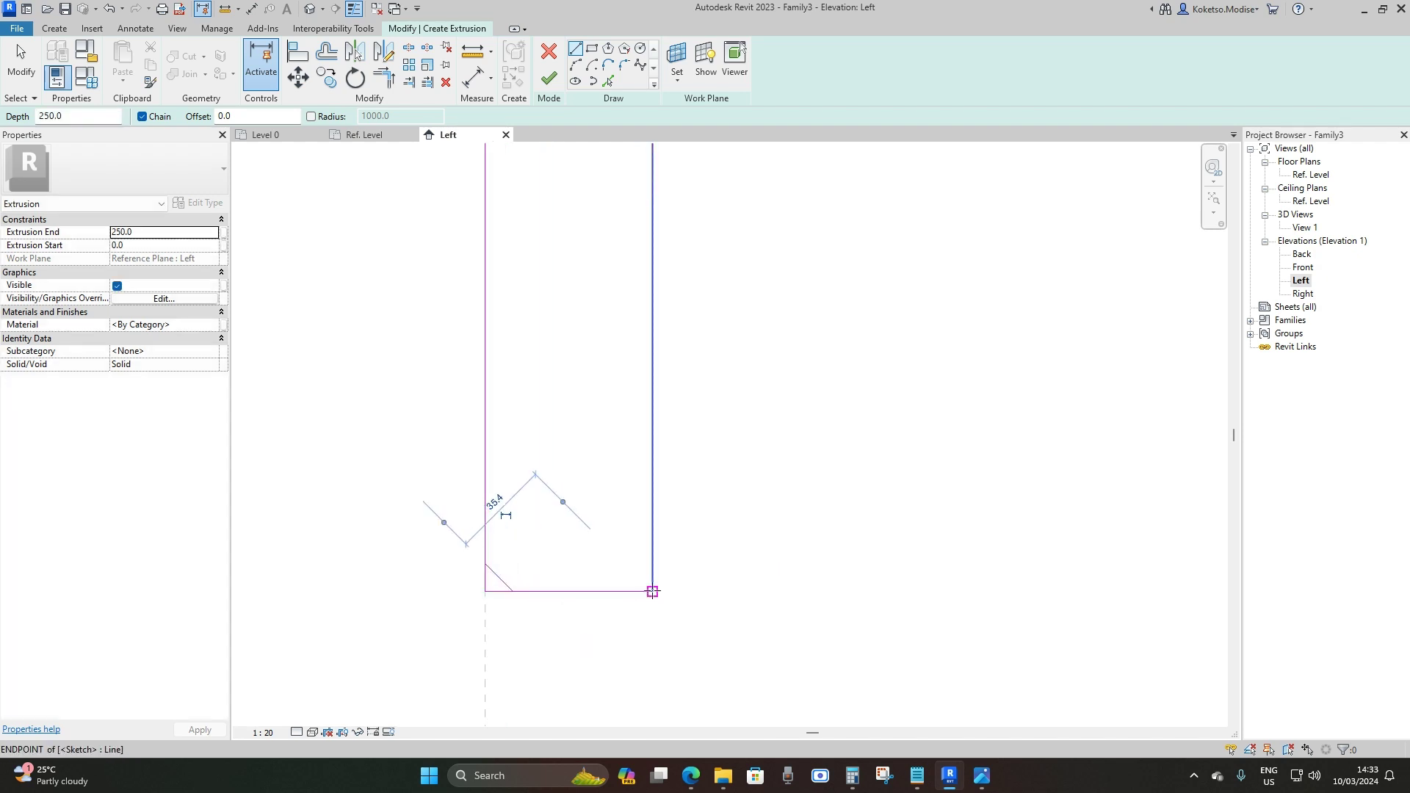
scroll(651, 576, down, 1)
middle_drag(715, 576, 854, 532)
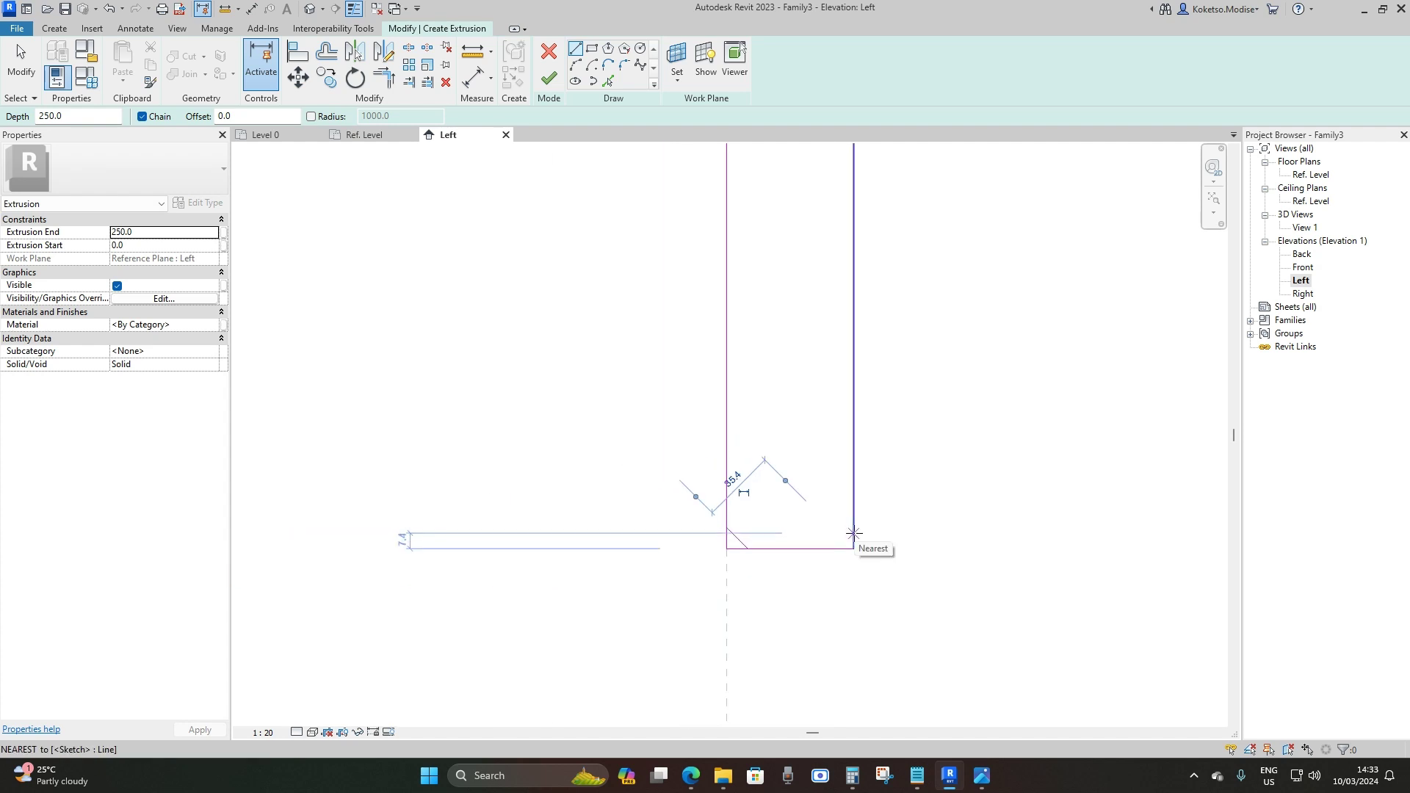
click(853, 529)
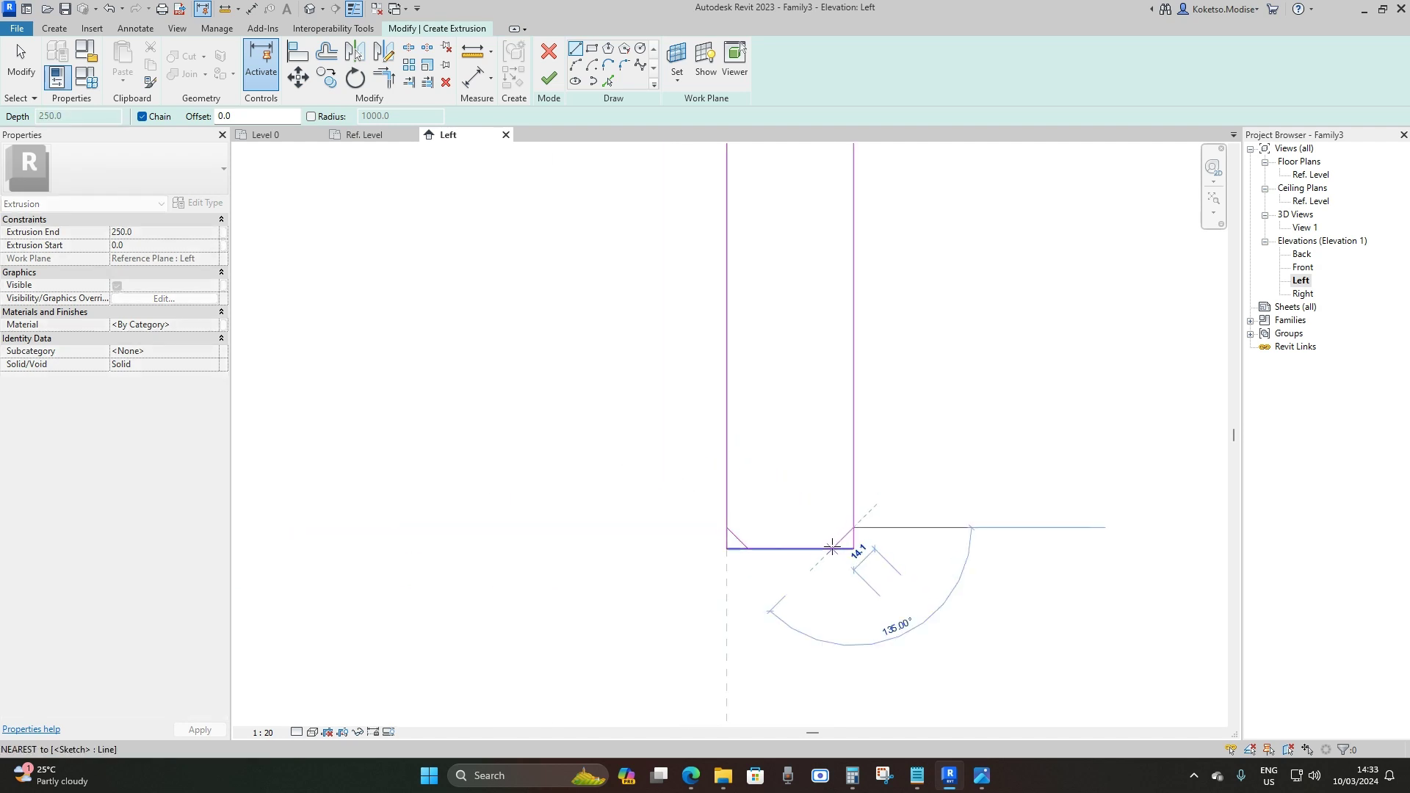
click(834, 547)
key(Escape)
scroll(840, 543, up, 1)
key(Escape)
key(Escape)
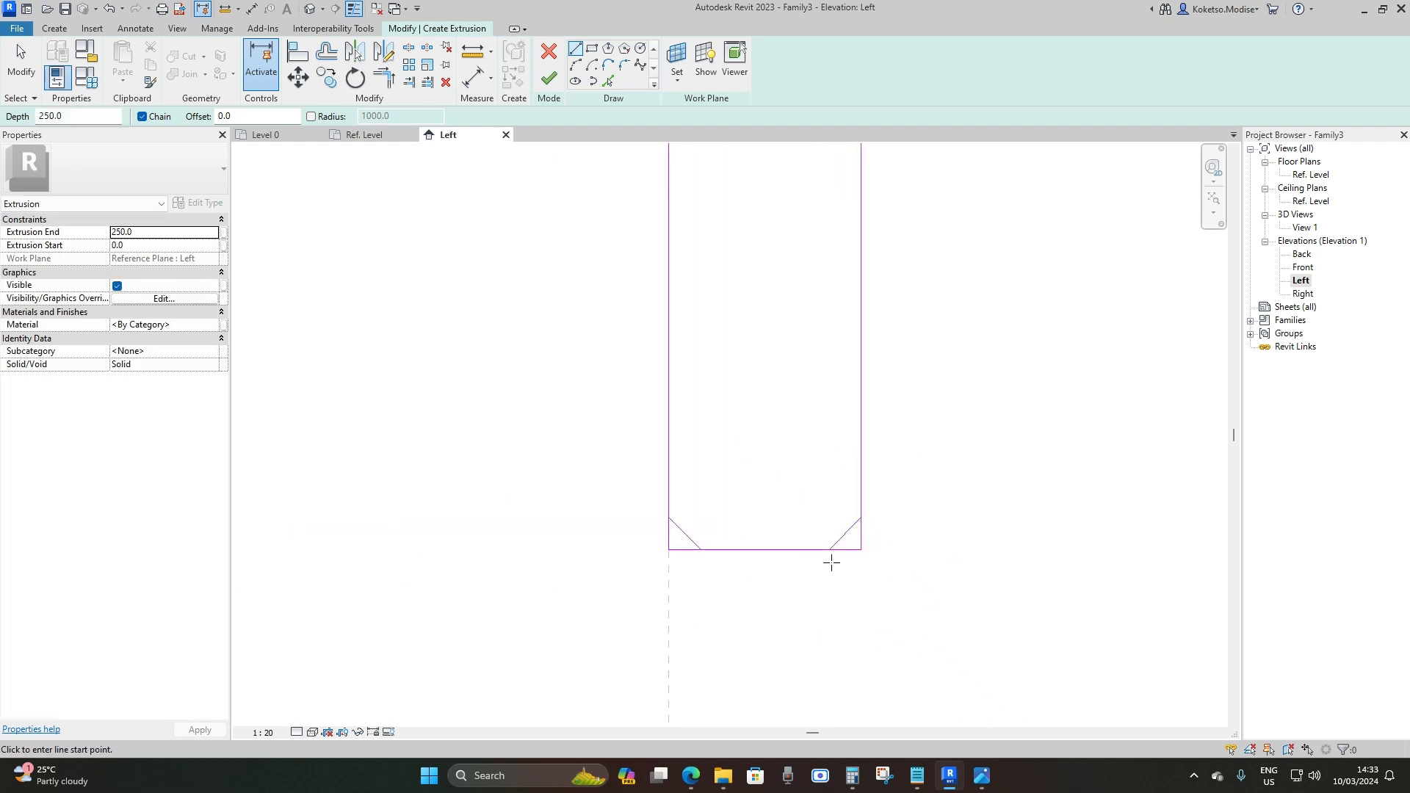
Trim the leg's vertical lines and bottom line to the two chamfer lines, removing both square corners.
scroll(539, 466, up, 3)
click(390, 84)
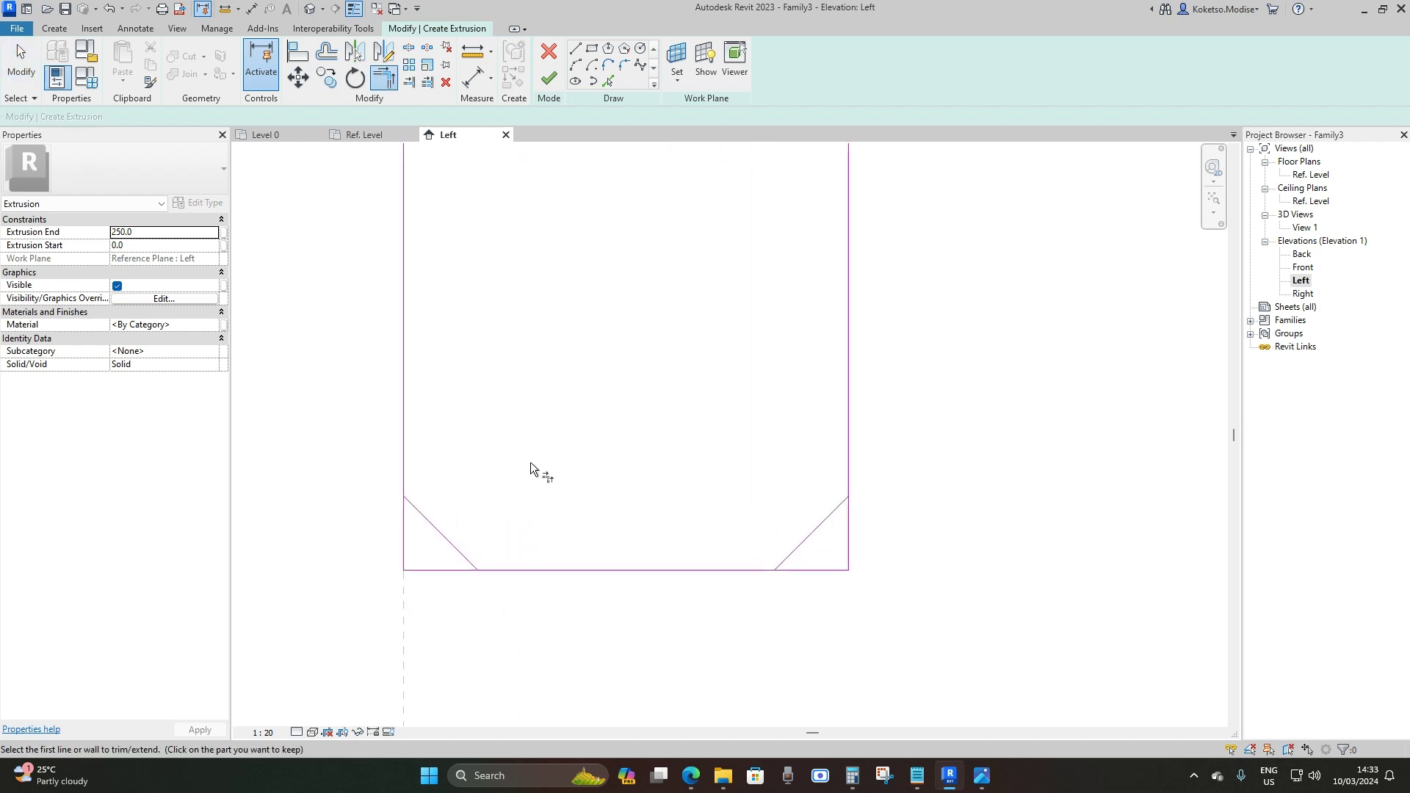
click(412, 462)
click(414, 504)
click(442, 535)
click(517, 572)
click(767, 571)
click(787, 558)
click(839, 506)
click(849, 488)
scroll(807, 470, down, 8)
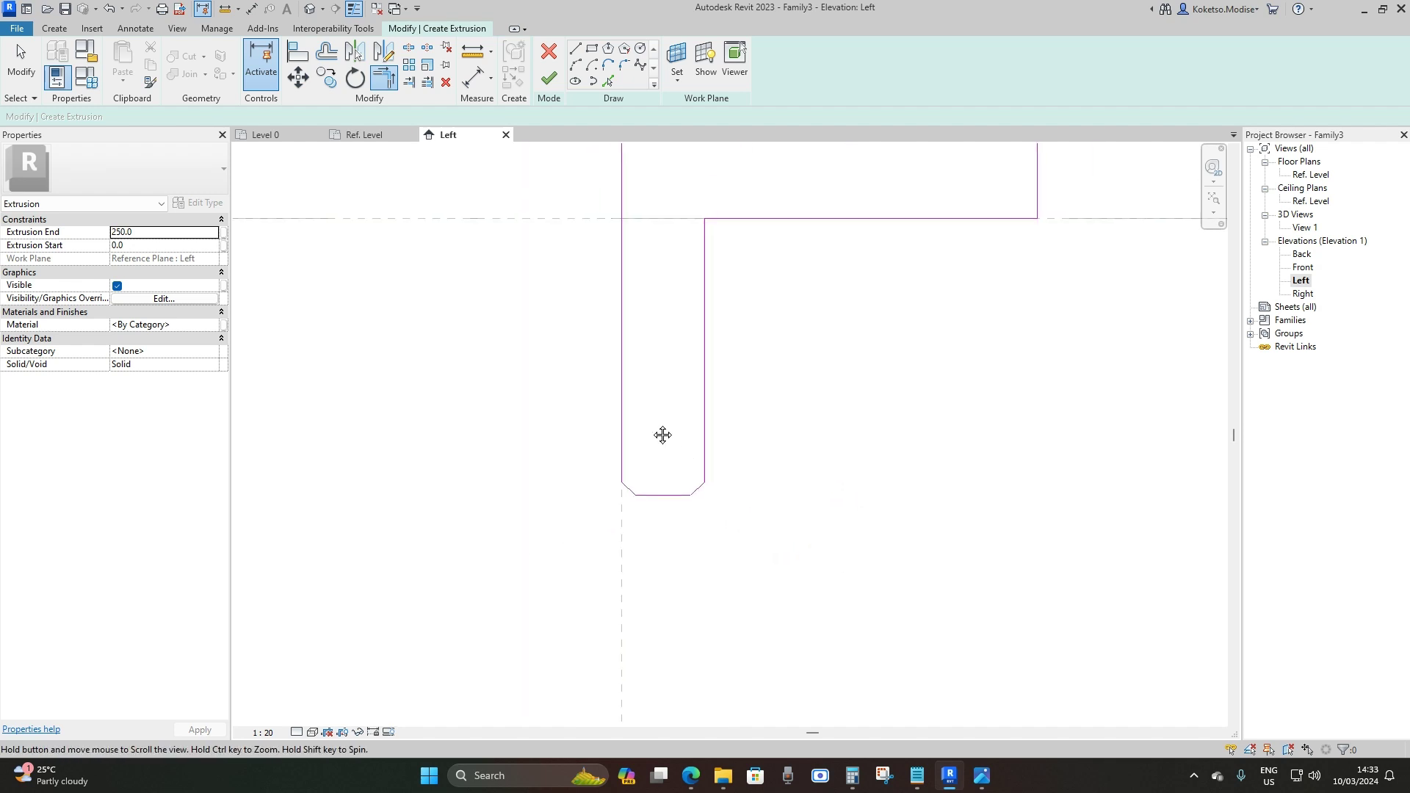
scroll(545, 504, down, 3)
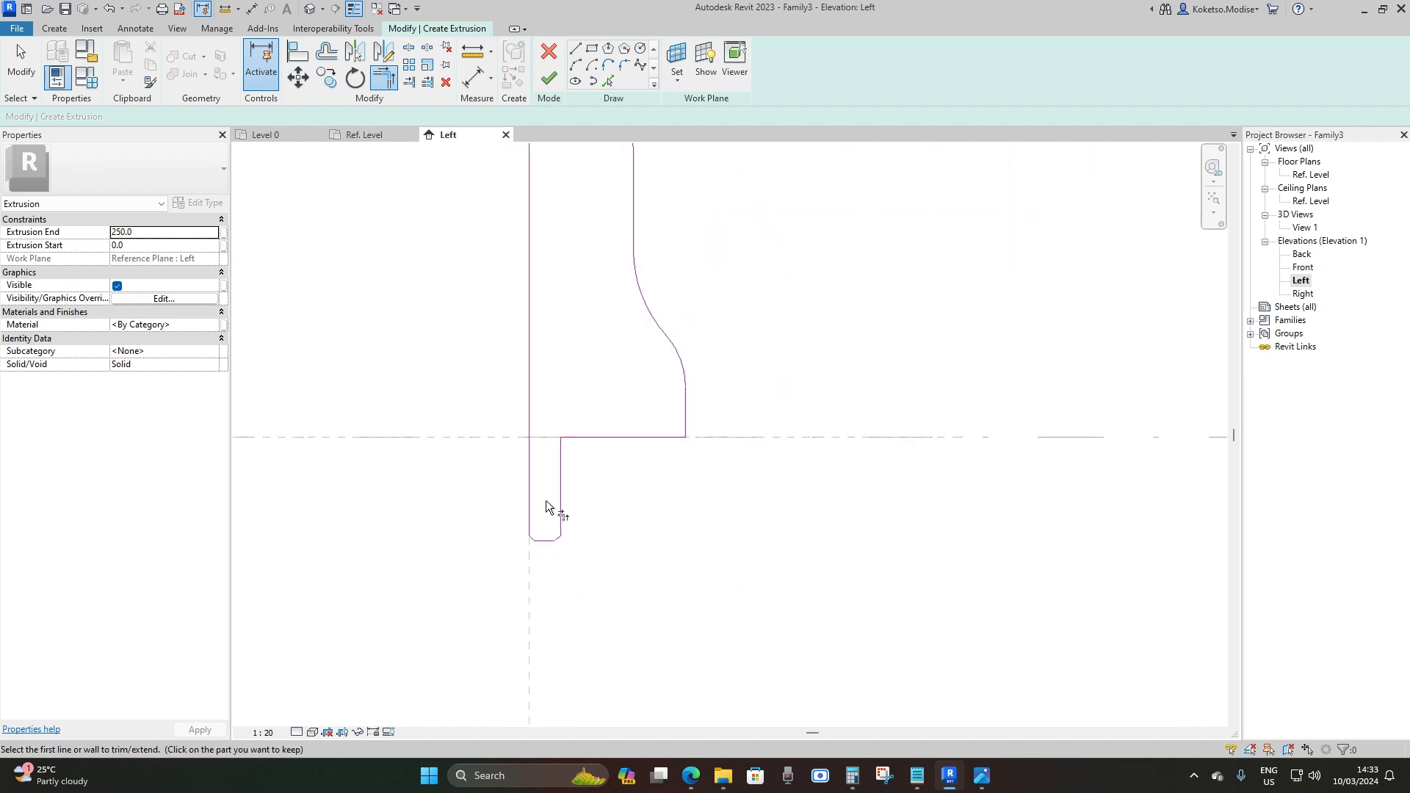
scroll(629, 544, up, 3)
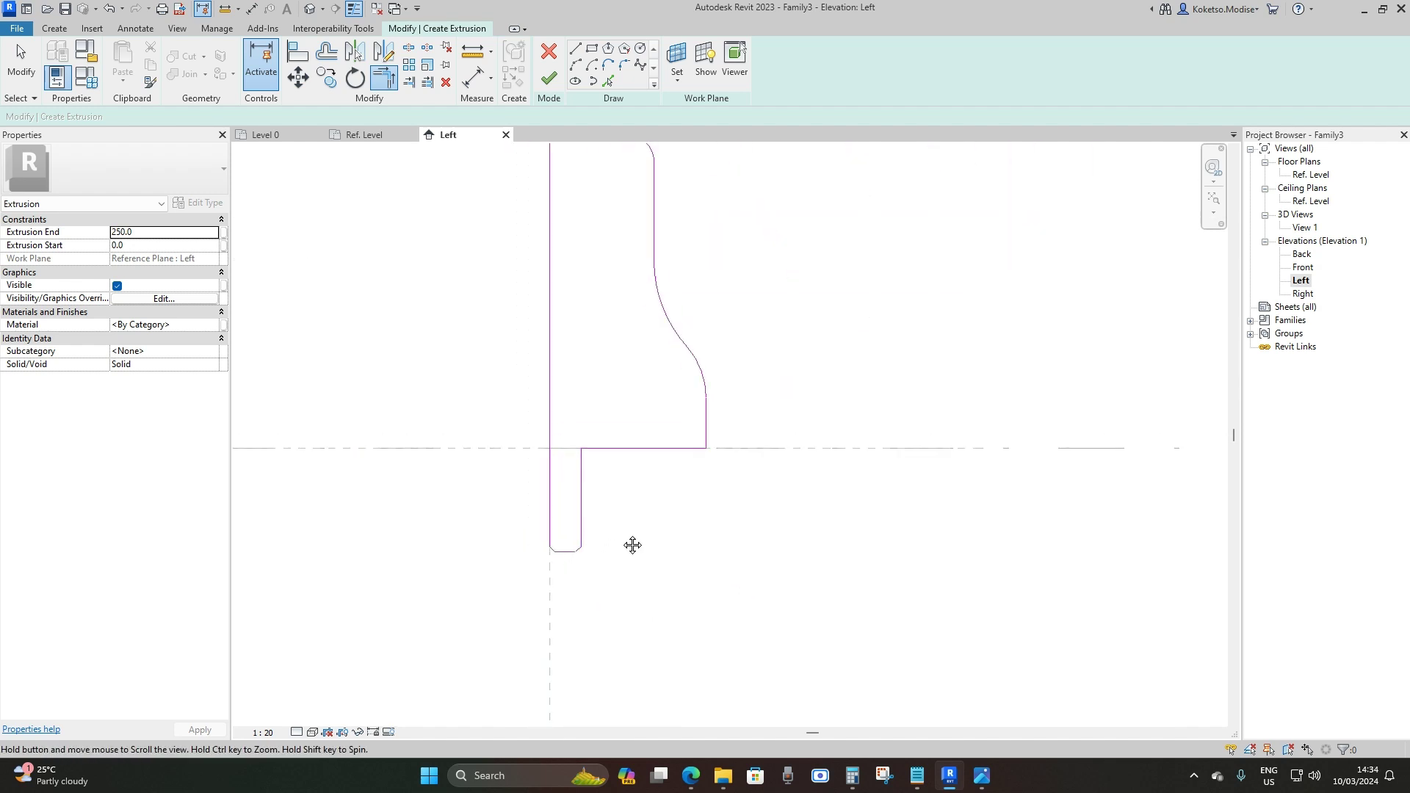
scroll(603, 478, up, 1)
key(Escape)
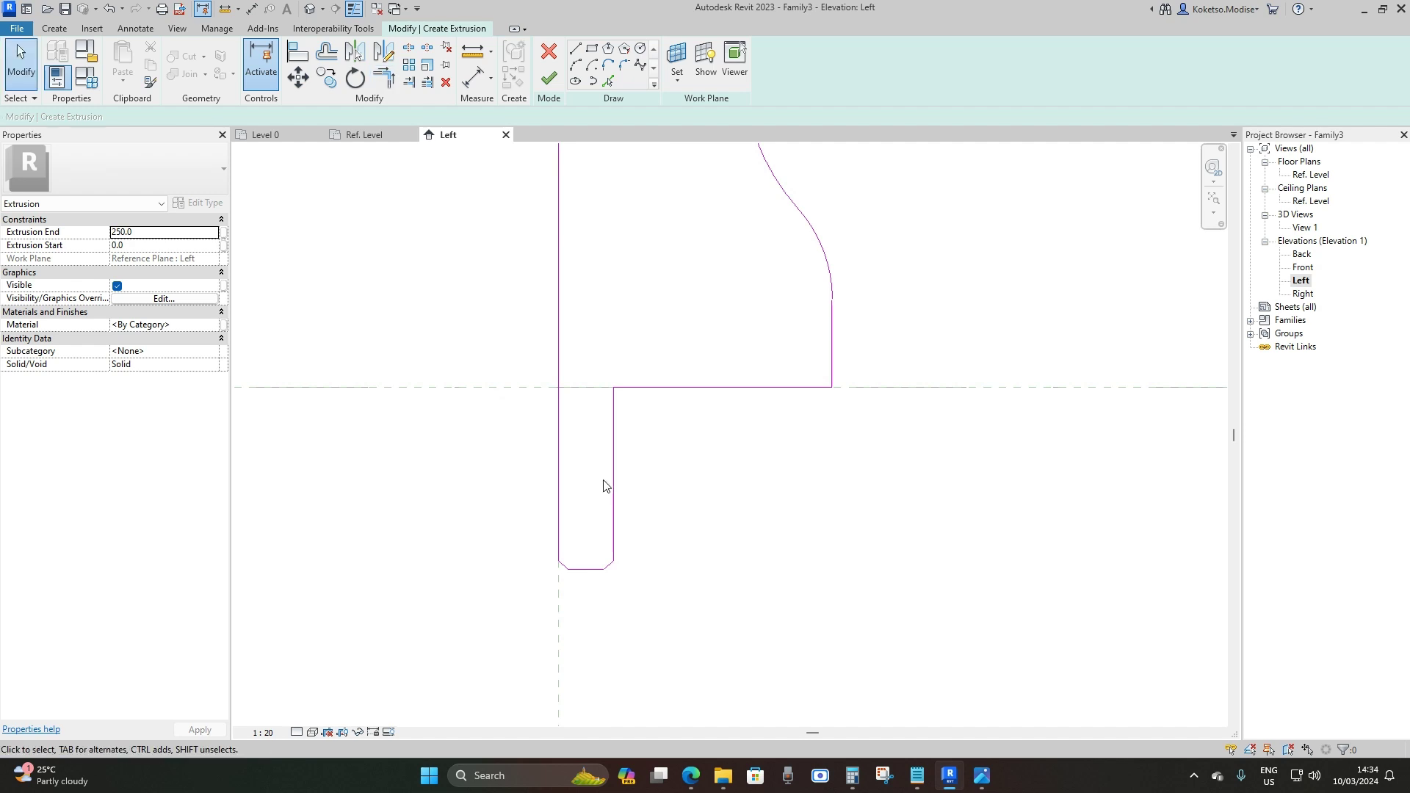
Add an aligned dimension above the profile for the top width, between the upper front vertical line and the back face.
scroll(603, 486, down, 3)
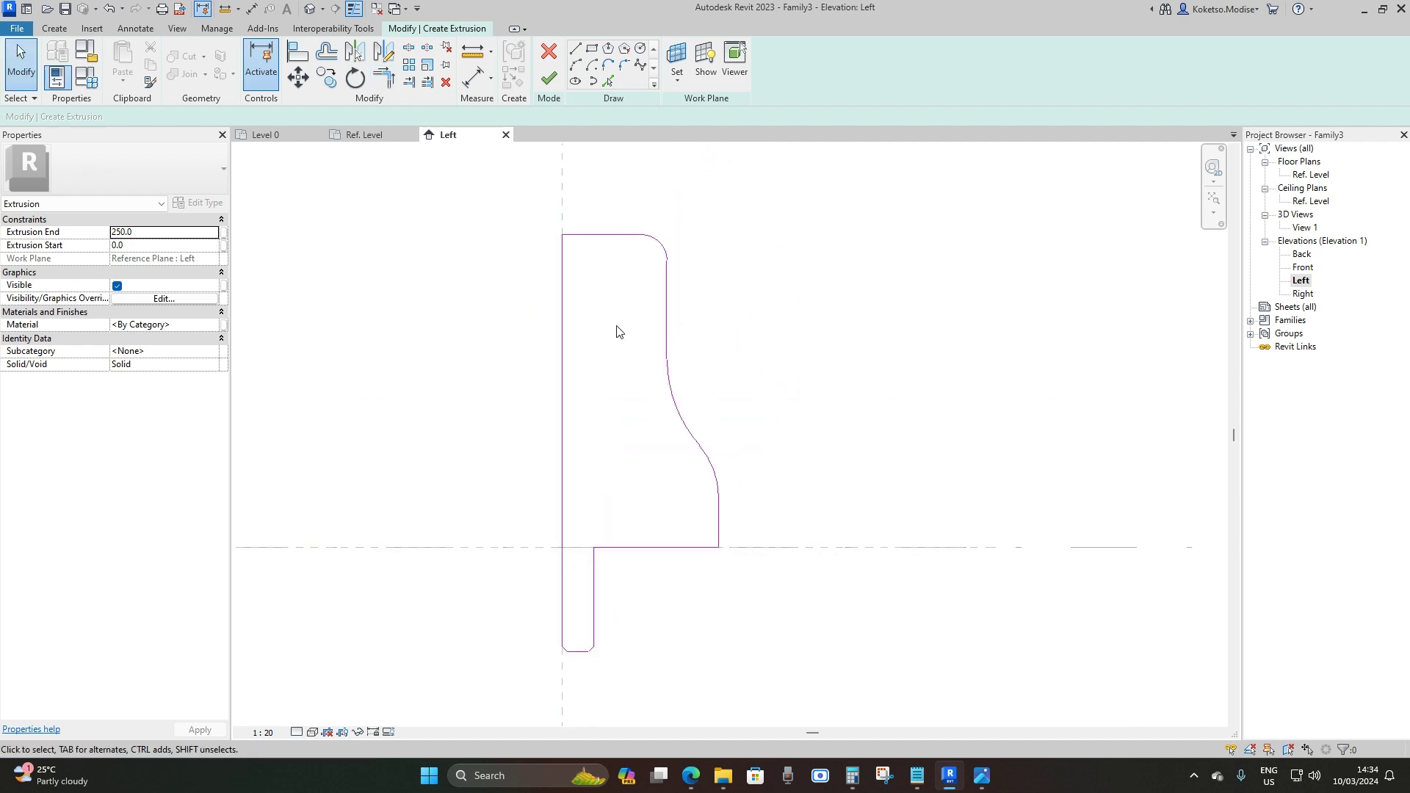
middle_drag(592, 384, 586, 372)
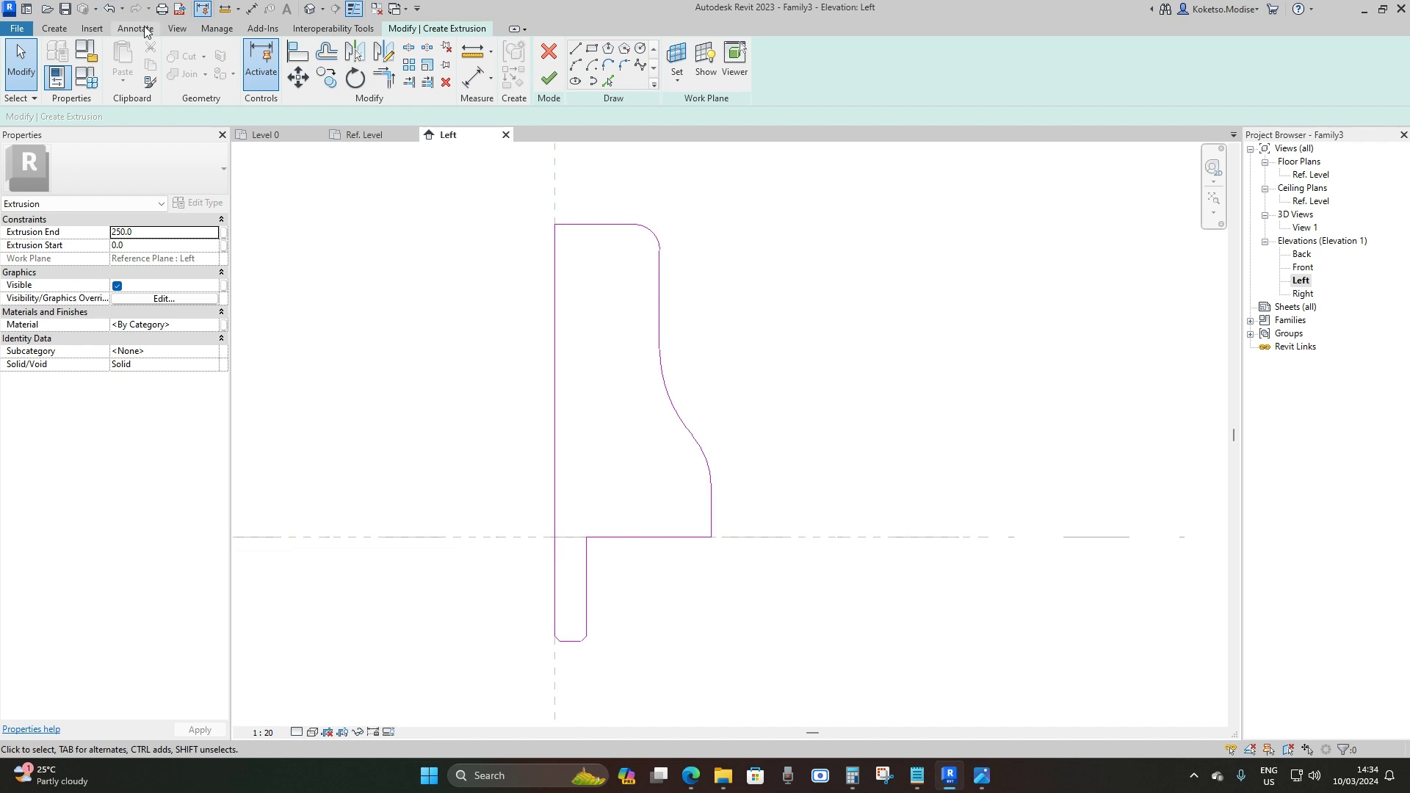
click(472, 76)
middle_drag(716, 265, 755, 292)
scroll(714, 291, up, 2)
click(694, 334)
click(557, 341)
scroll(551, 353, down, 2)
click(529, 274)
Add an aligned dimension below the profile for the base width, between the lower front vertical line and the back face.
scroll(679, 455, down, 1)
scroll(680, 471, up, 1)
click(683, 444)
click(545, 434)
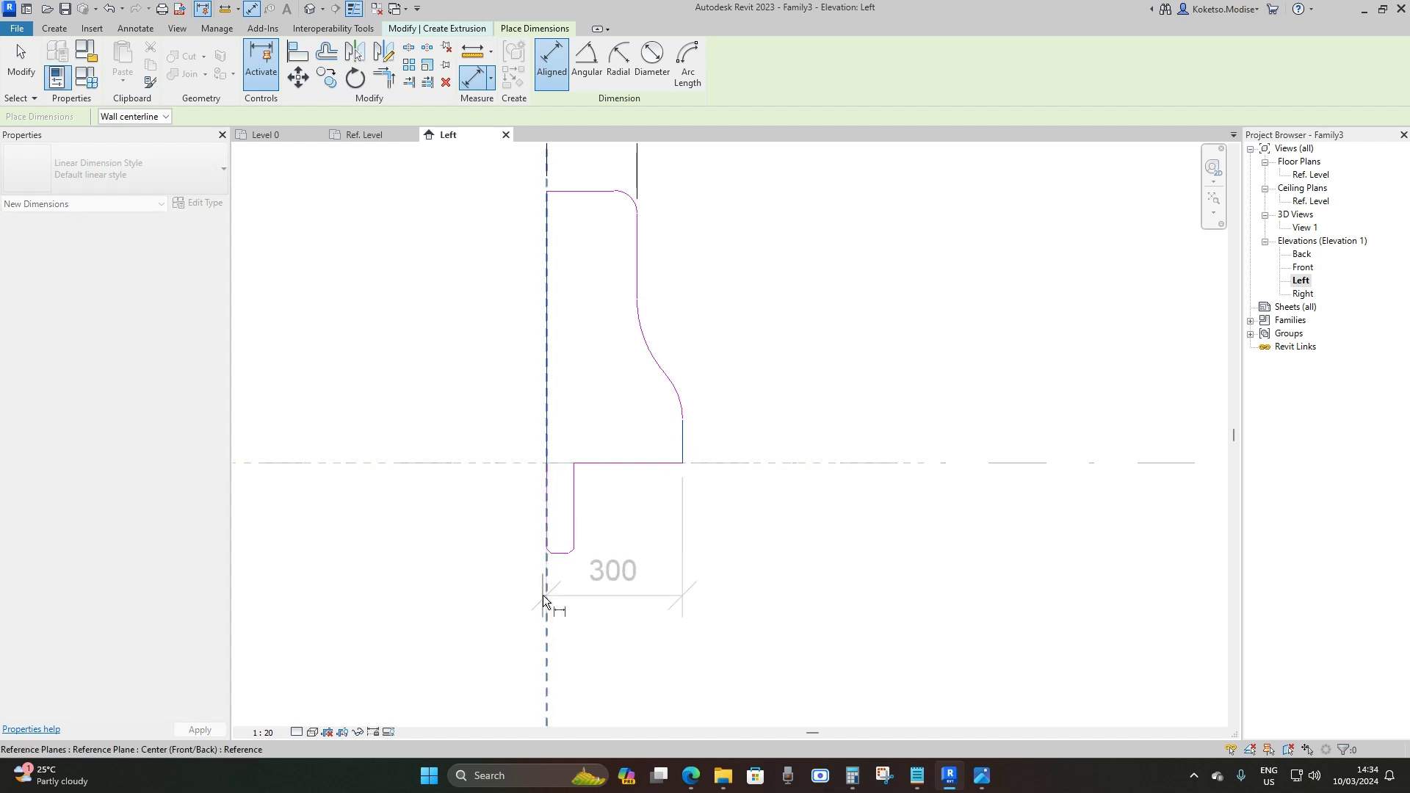
click(515, 624)
Add an aligned dimension for the leg's width, placed just below the leg.
scroll(585, 533, up, 1)
click(569, 514)
click(535, 537)
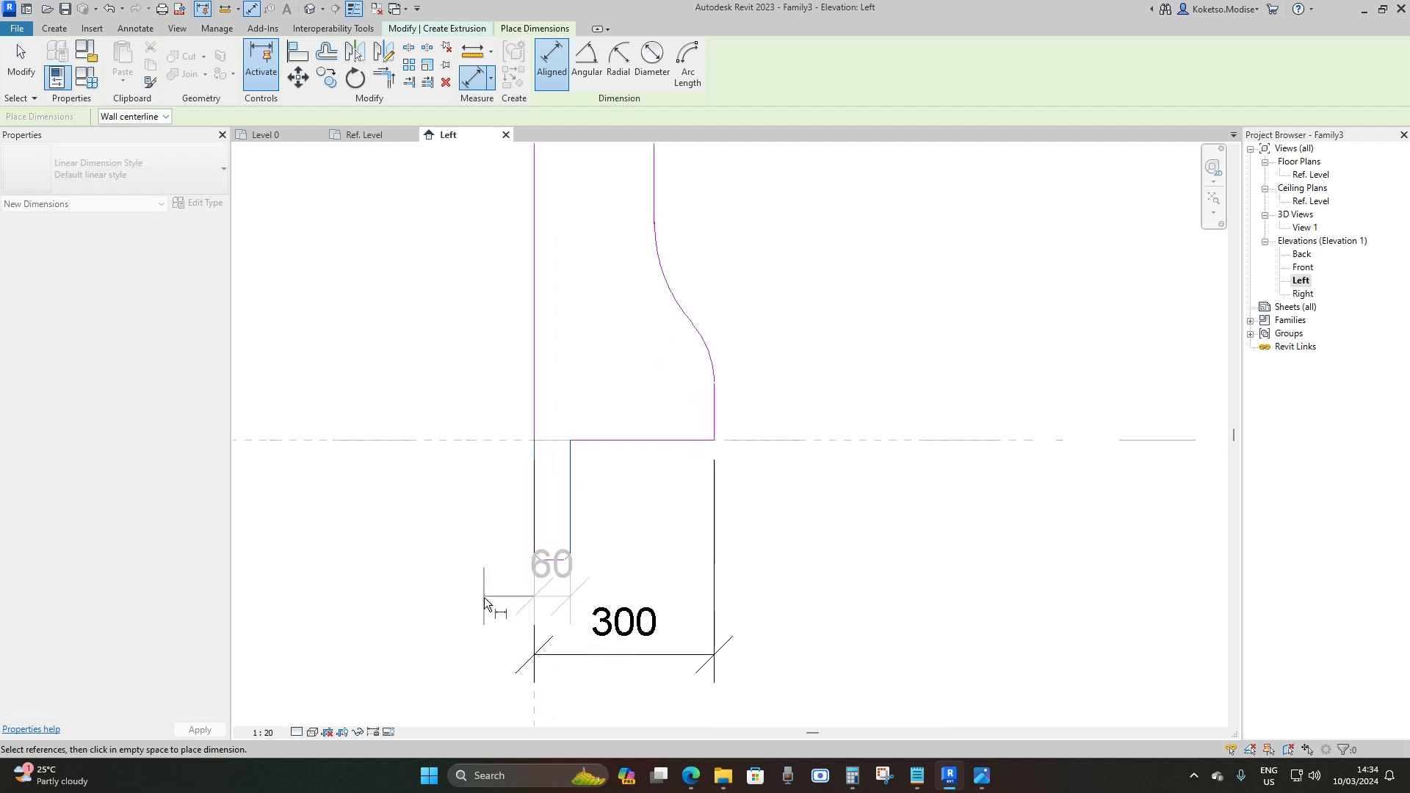
click(482, 604)
Set the elevation's view scale to 1:5.
click(246, 725)
click(269, 554)
scroll(577, 609, up, 1)
scroll(586, 388, down, 2)
Add an aligned height dimension behind the profile, from the top line to the base line.
click(646, 243)
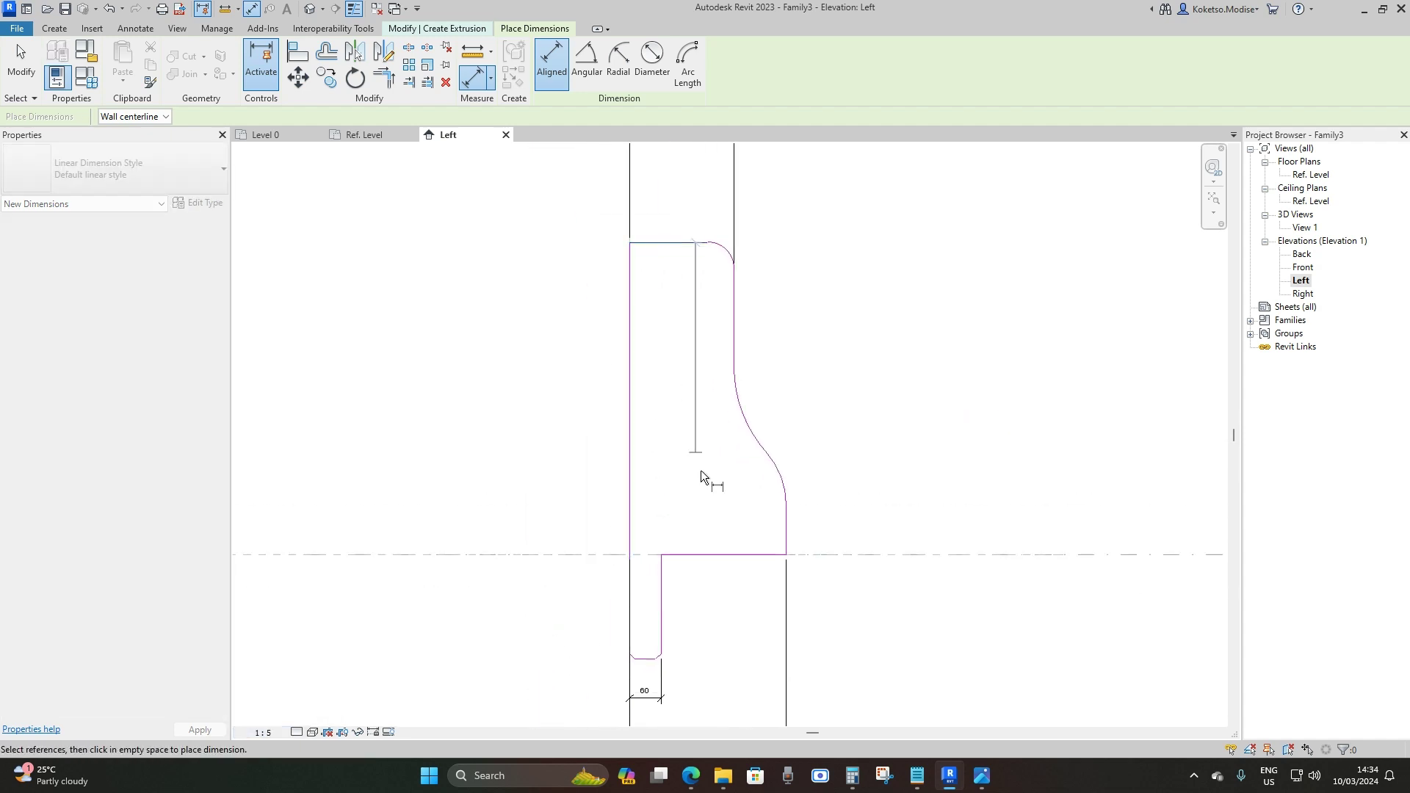
click(694, 555)
click(541, 422)
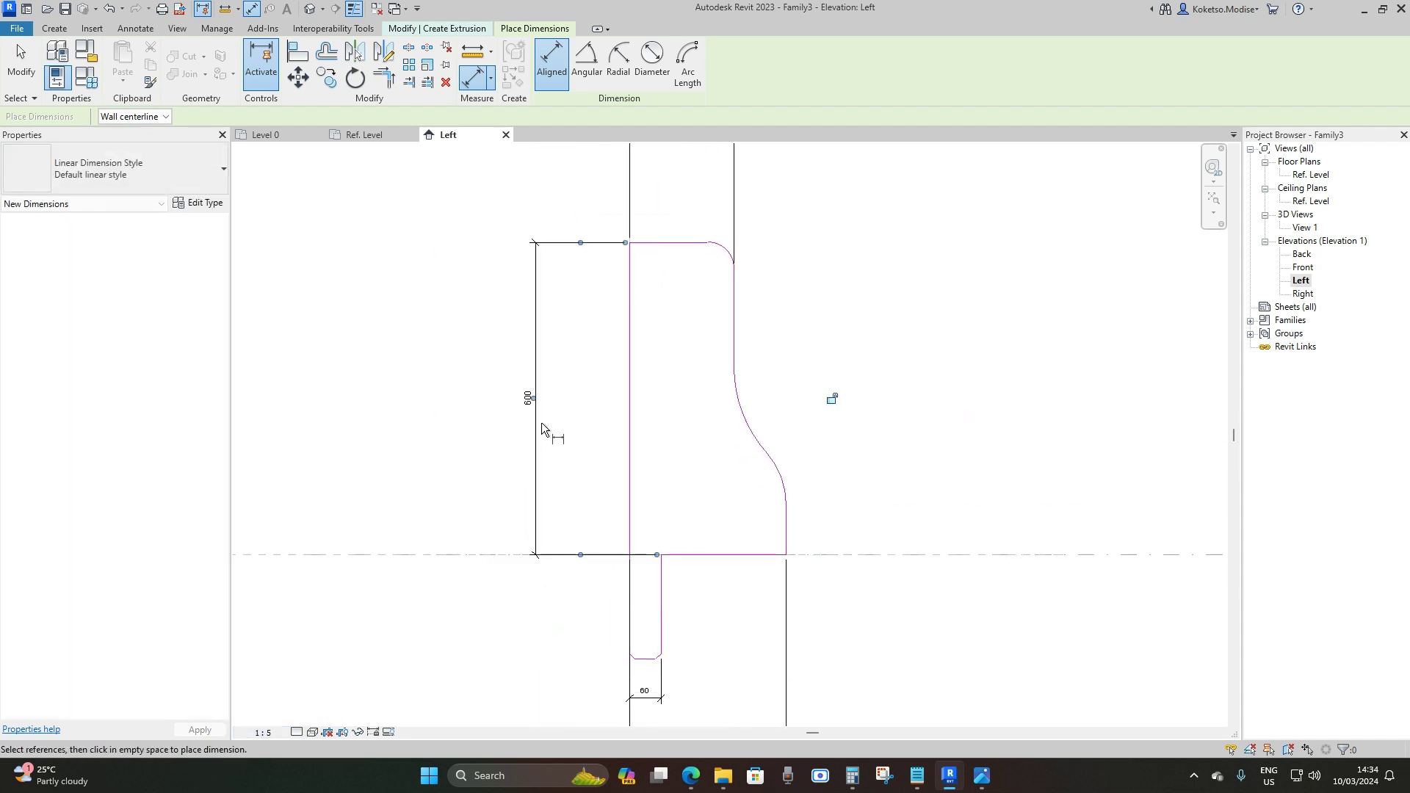
Add radial dimensions to the concave and convex arcs of the front face and to the rounded top corner.
scroll(690, 441, up, 2)
click(618, 70)
click(742, 395)
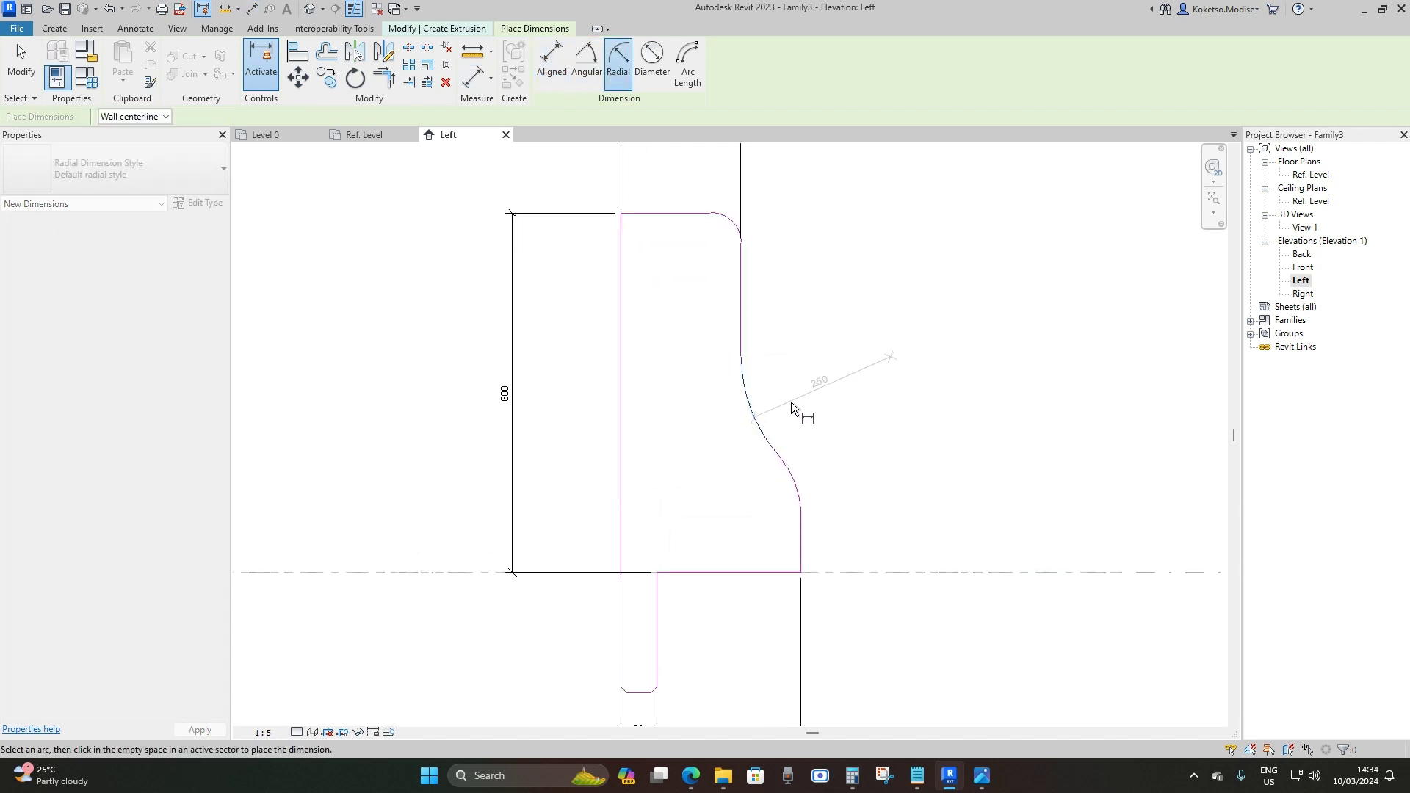
click(791, 400)
click(797, 491)
click(711, 514)
click(720, 245)
click(711, 275)
scroll(645, 358, down, 3)
key(Escape)
Label the top width dimension with a new type family parameter named TOP WIDTH.
scroll(639, 390, down, 1)
middle_drag(629, 403, 594, 479)
scroll(607, 272, up, 1)
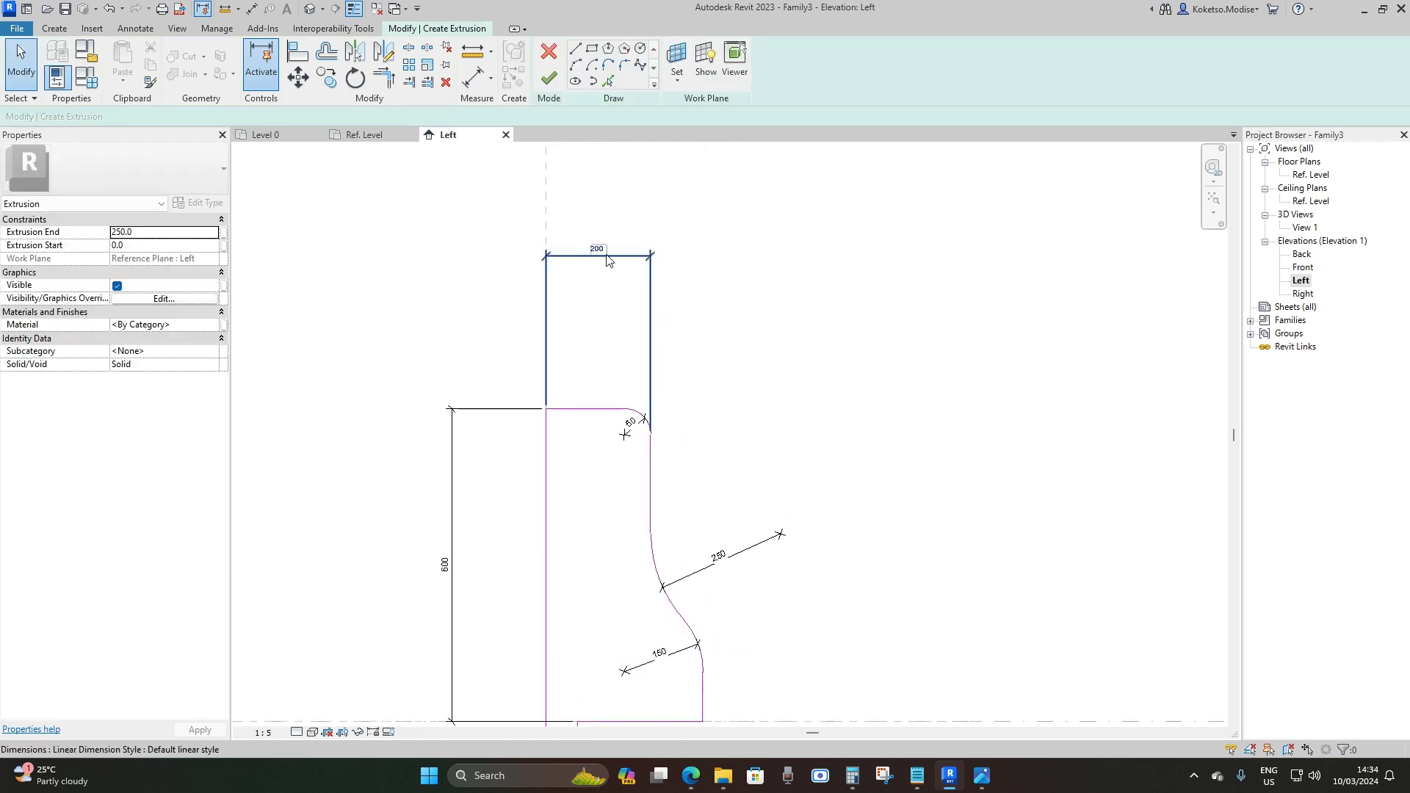
click(598, 254)
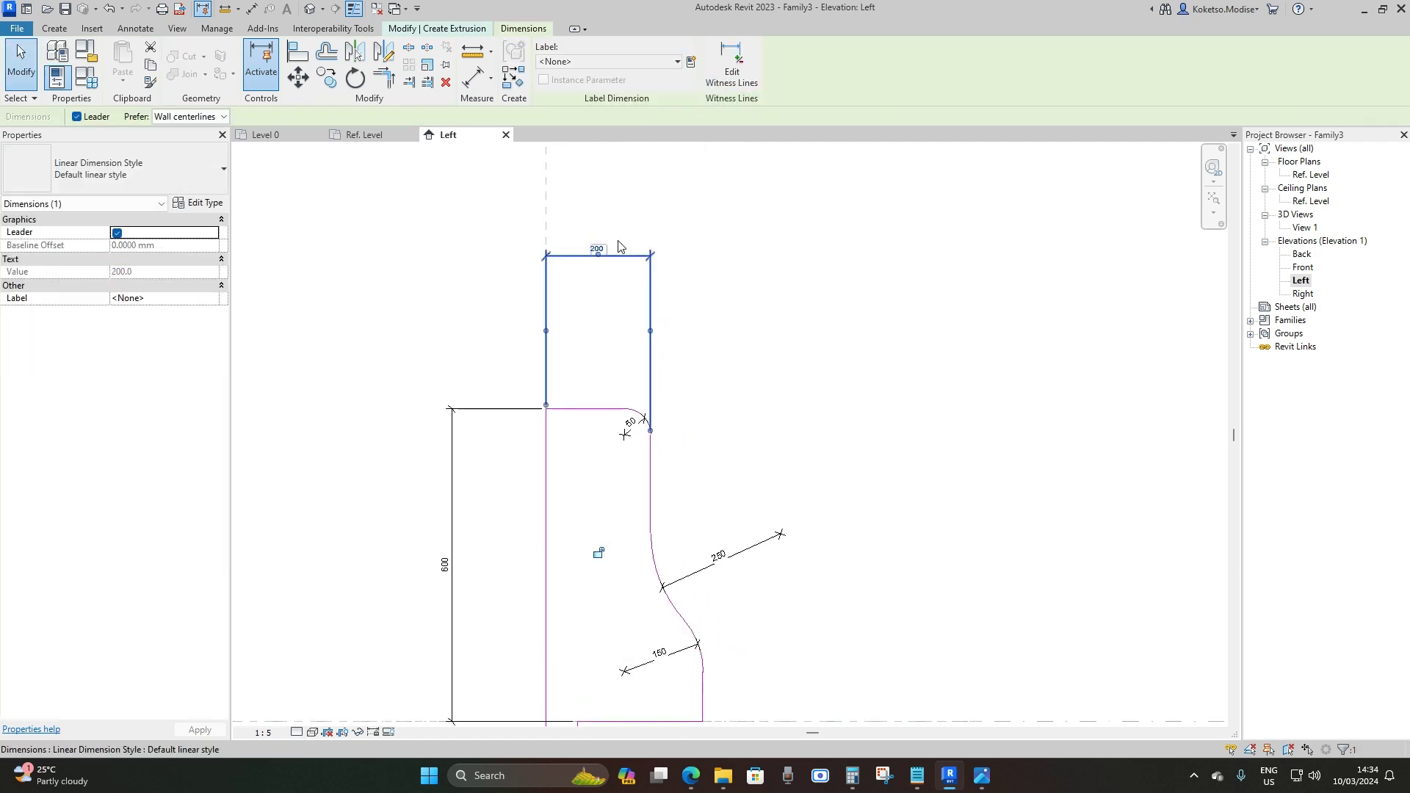
click(692, 64)
text(TOP WIDTH)
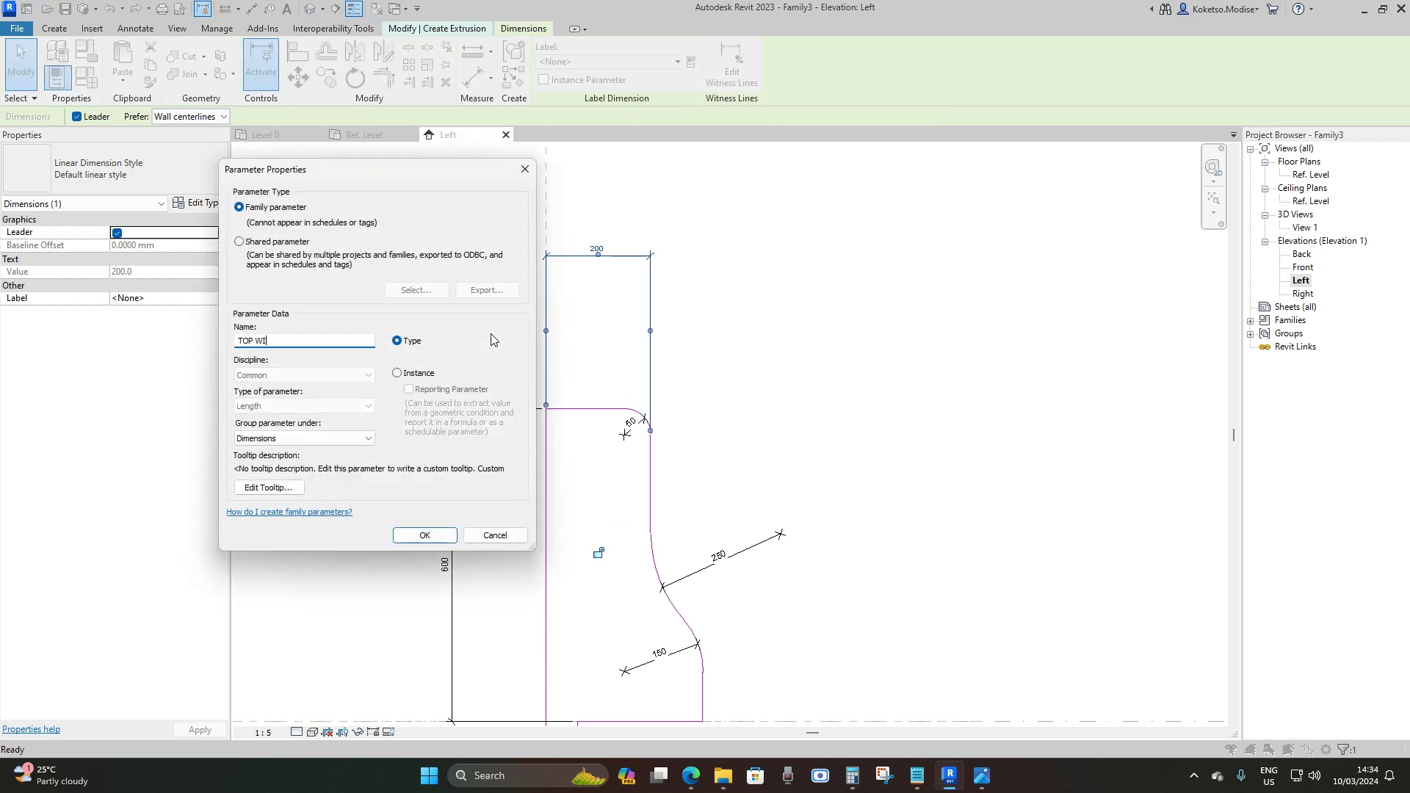
click(424, 535)
middle_drag(628, 527, 616, 444)
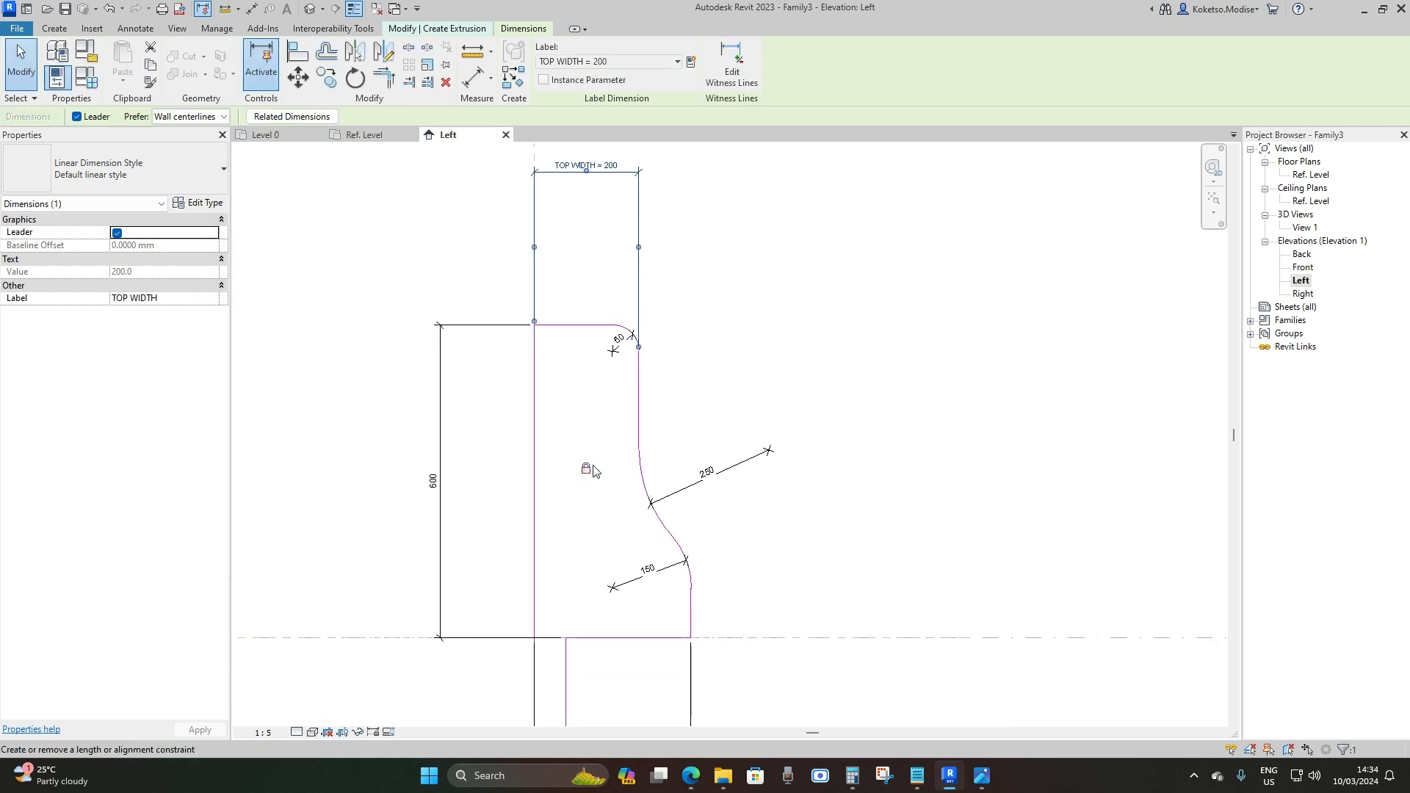
Label the overall base width dimension with a new type family parameter named BOTTOM WIDTH.
scroll(715, 344, down, 2)
click(765, 541)
scroll(663, 619, up, 1)
click(664, 618)
scroll(706, 596, up, 2)
click(691, 62)
text(BOTTOM WIDTH)
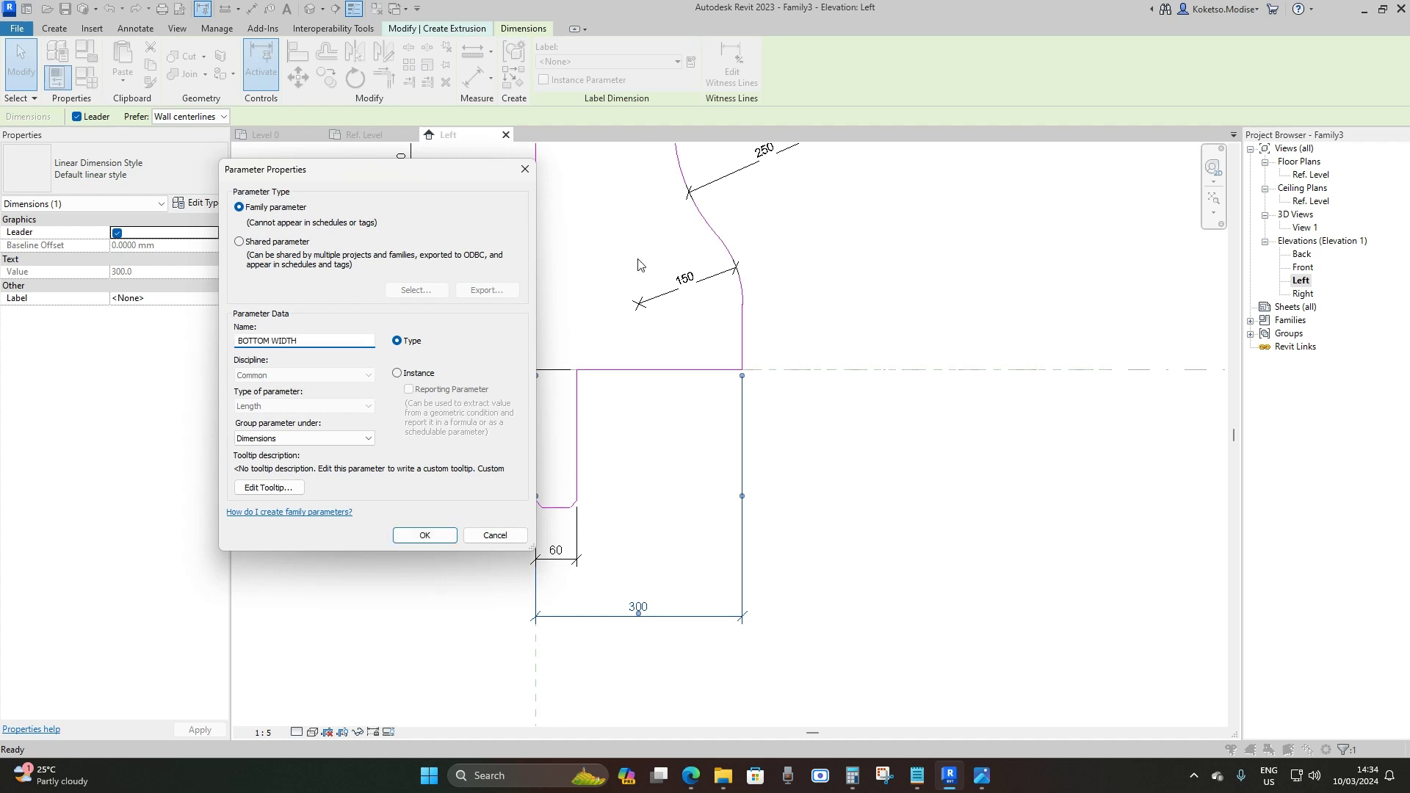
click(425, 535)
Label the leg's width dimension with a new type family parameter named BOTTOM WIDTH2.
scroll(626, 522, down, 2)
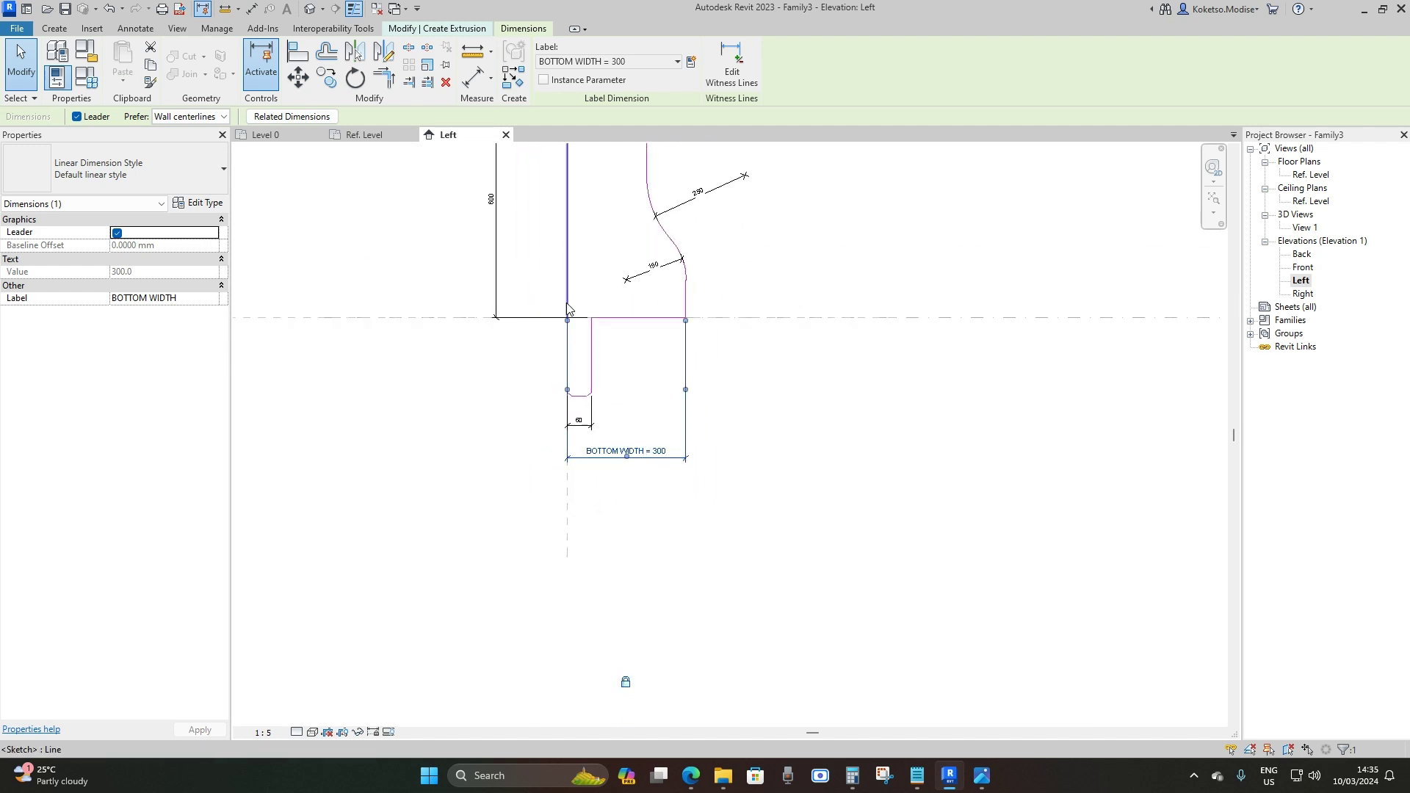
scroll(602, 390, up, 2)
scroll(602, 391, up, 1)
click(608, 324)
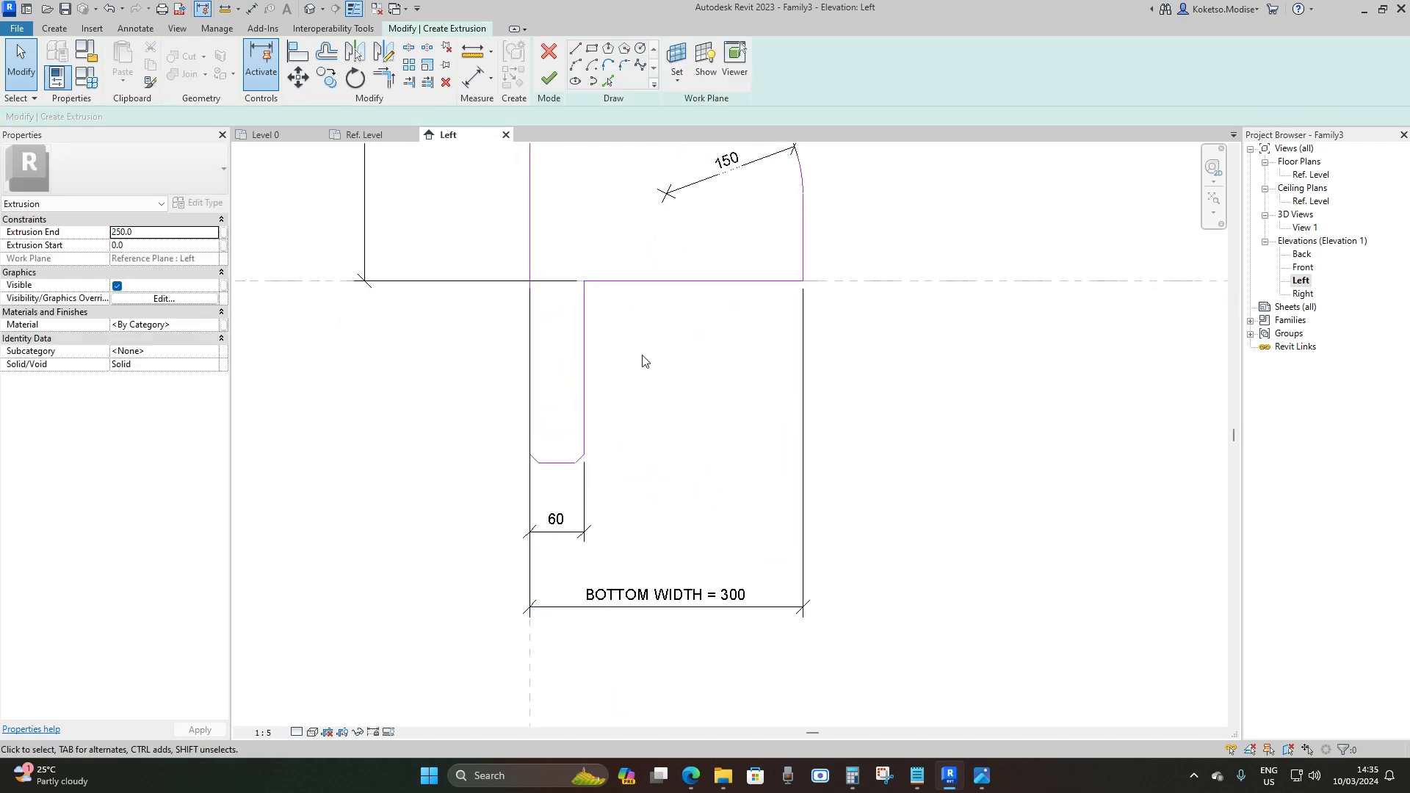
click(562, 540)
click(691, 61)
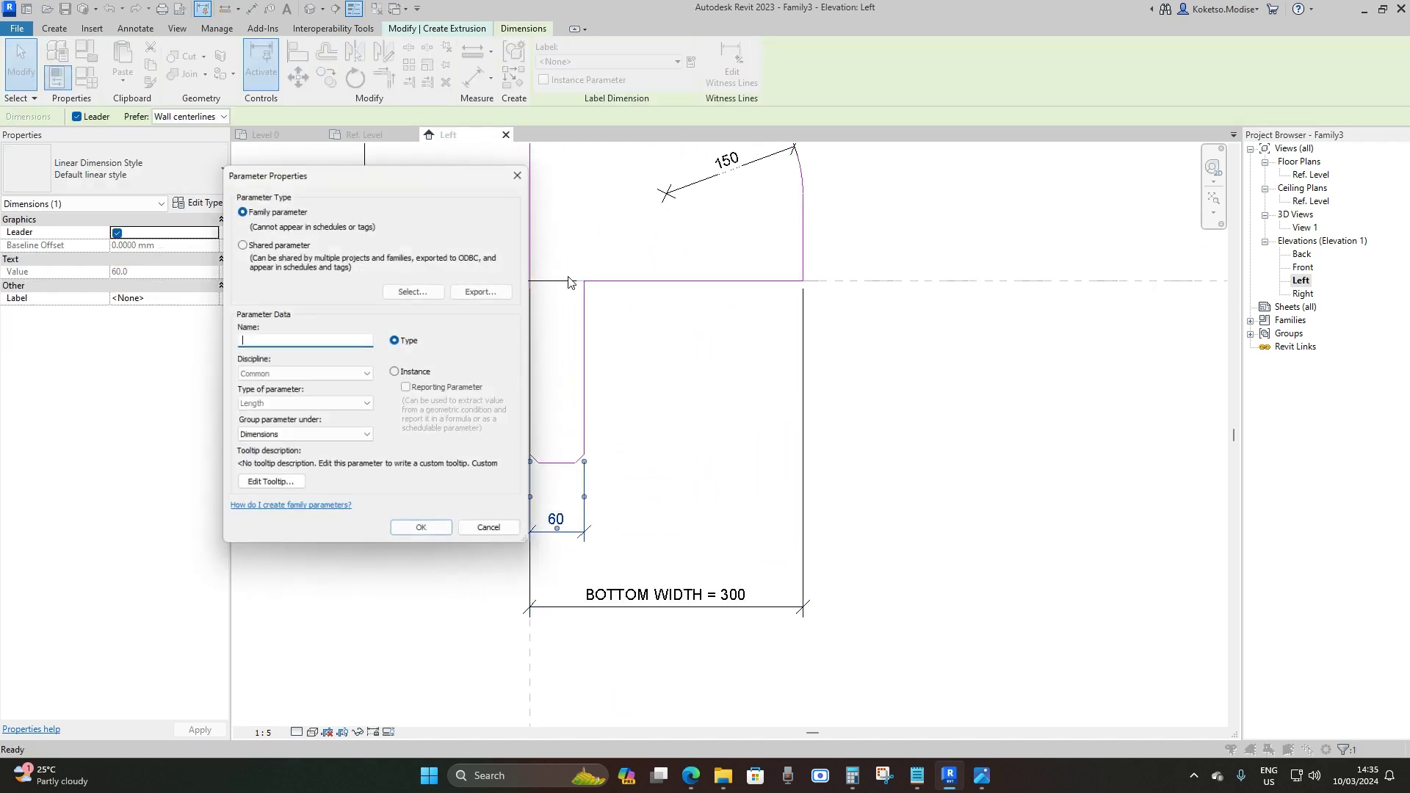
text(BOTTOM WIDTH2)
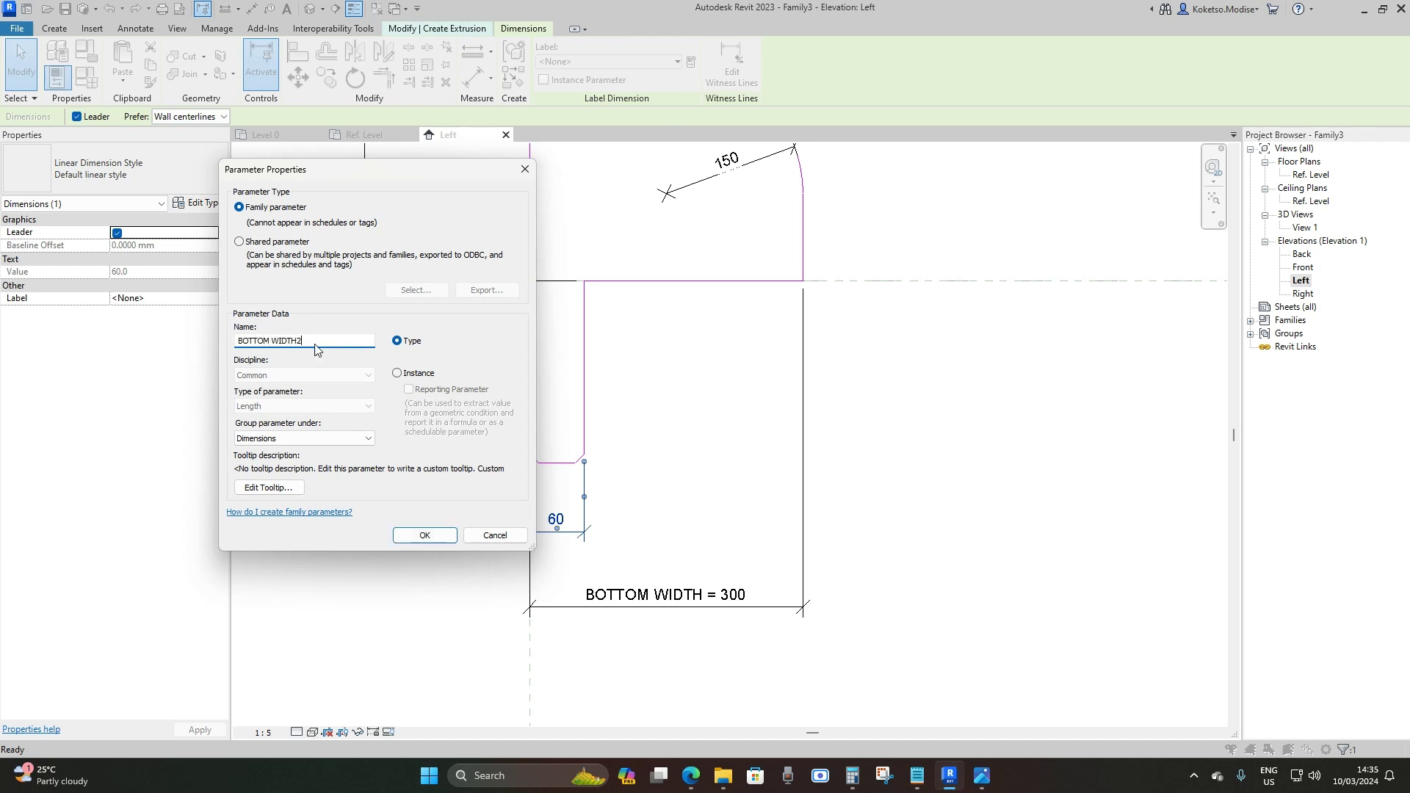
click(423, 535)
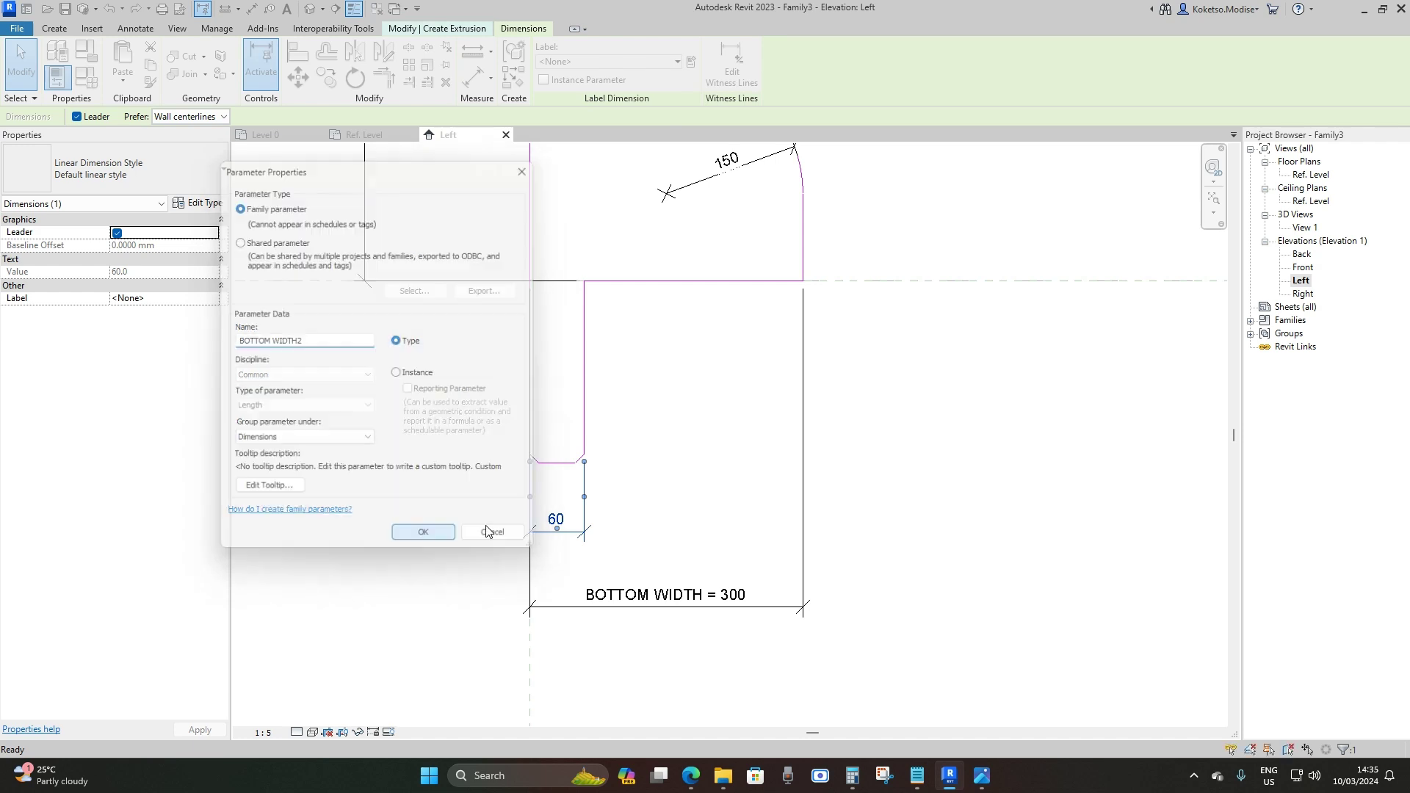
Label the profile's vertical dimension with a new type family parameter named HEIGHT.
scroll(587, 441, down, 5)
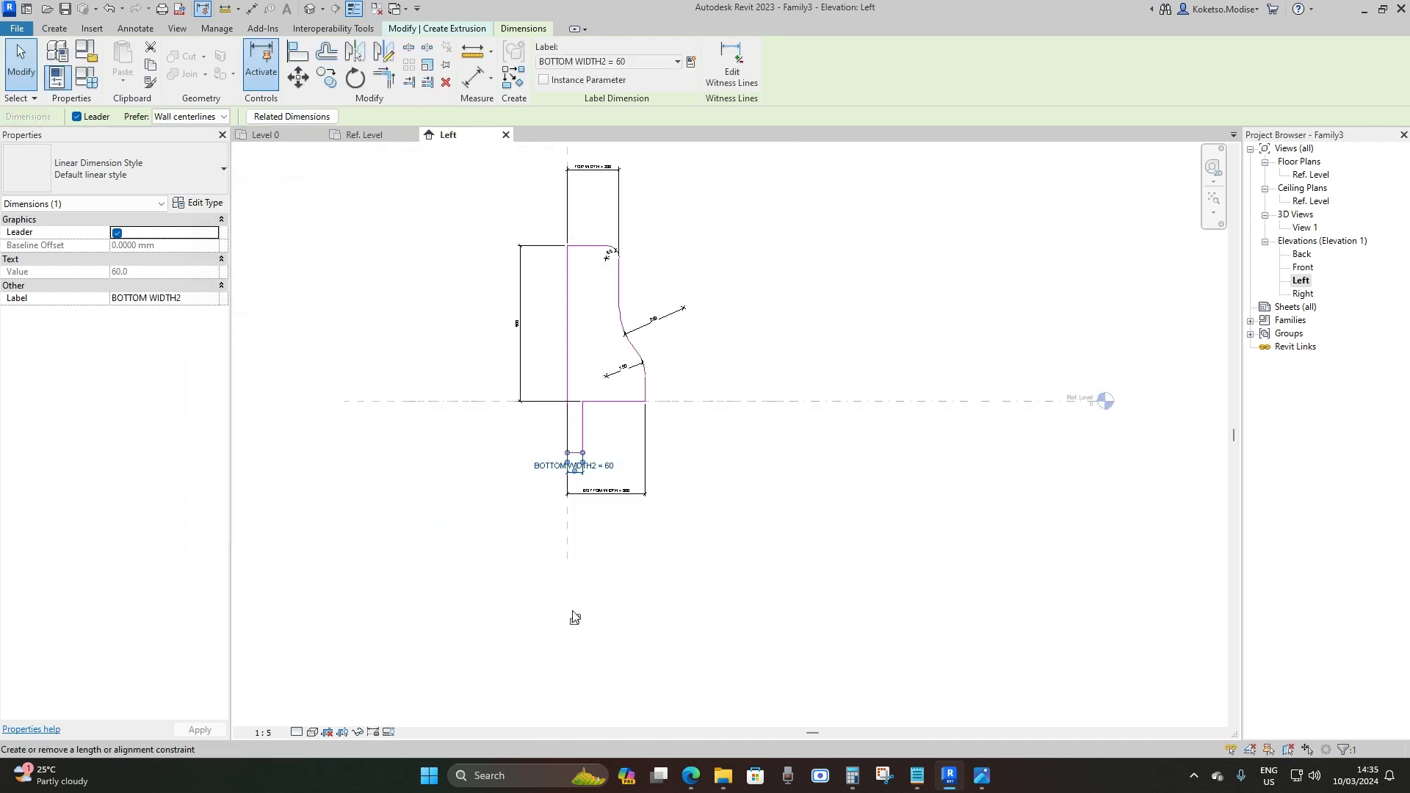
scroll(615, 354, up, 2)
click(615, 354)
scroll(561, 297, up, 2)
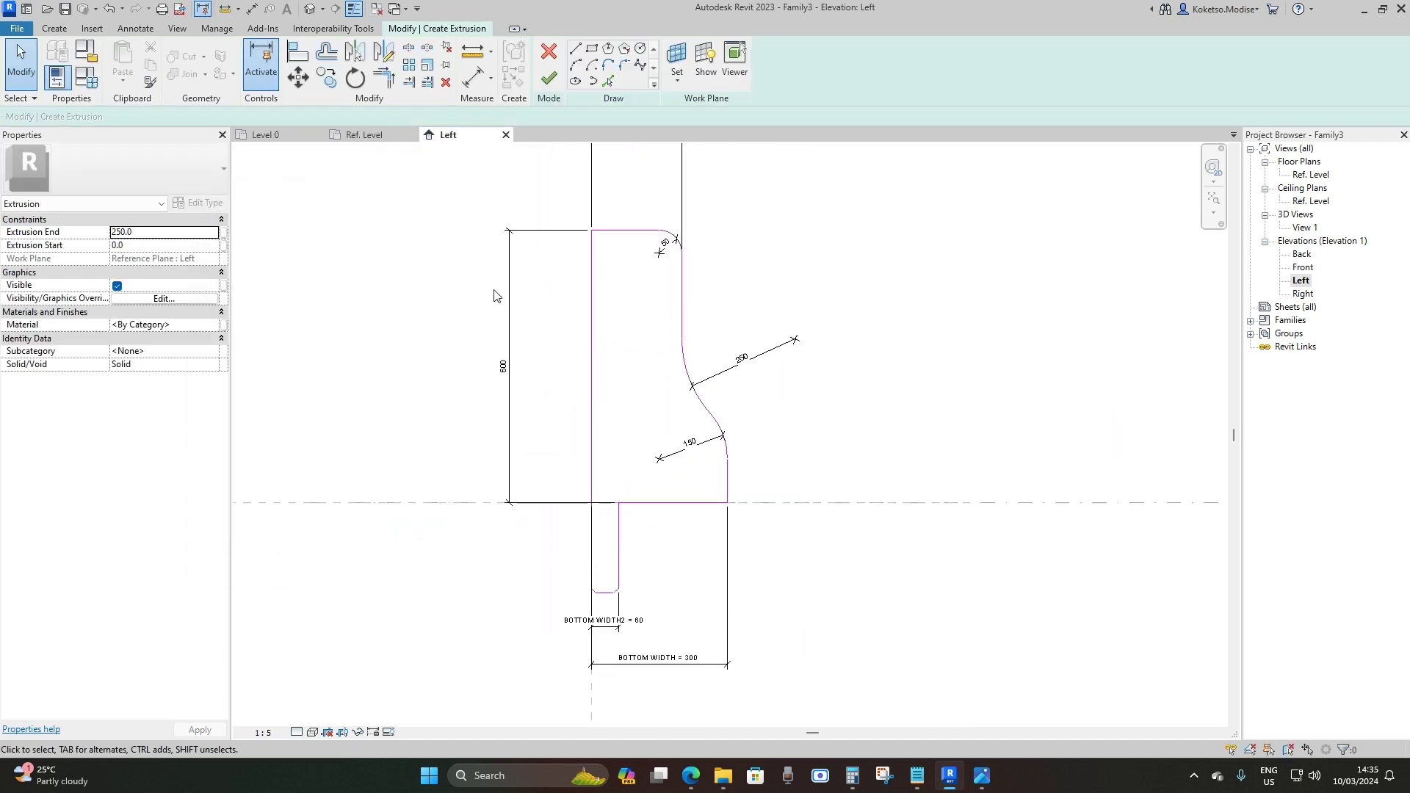
click(509, 331)
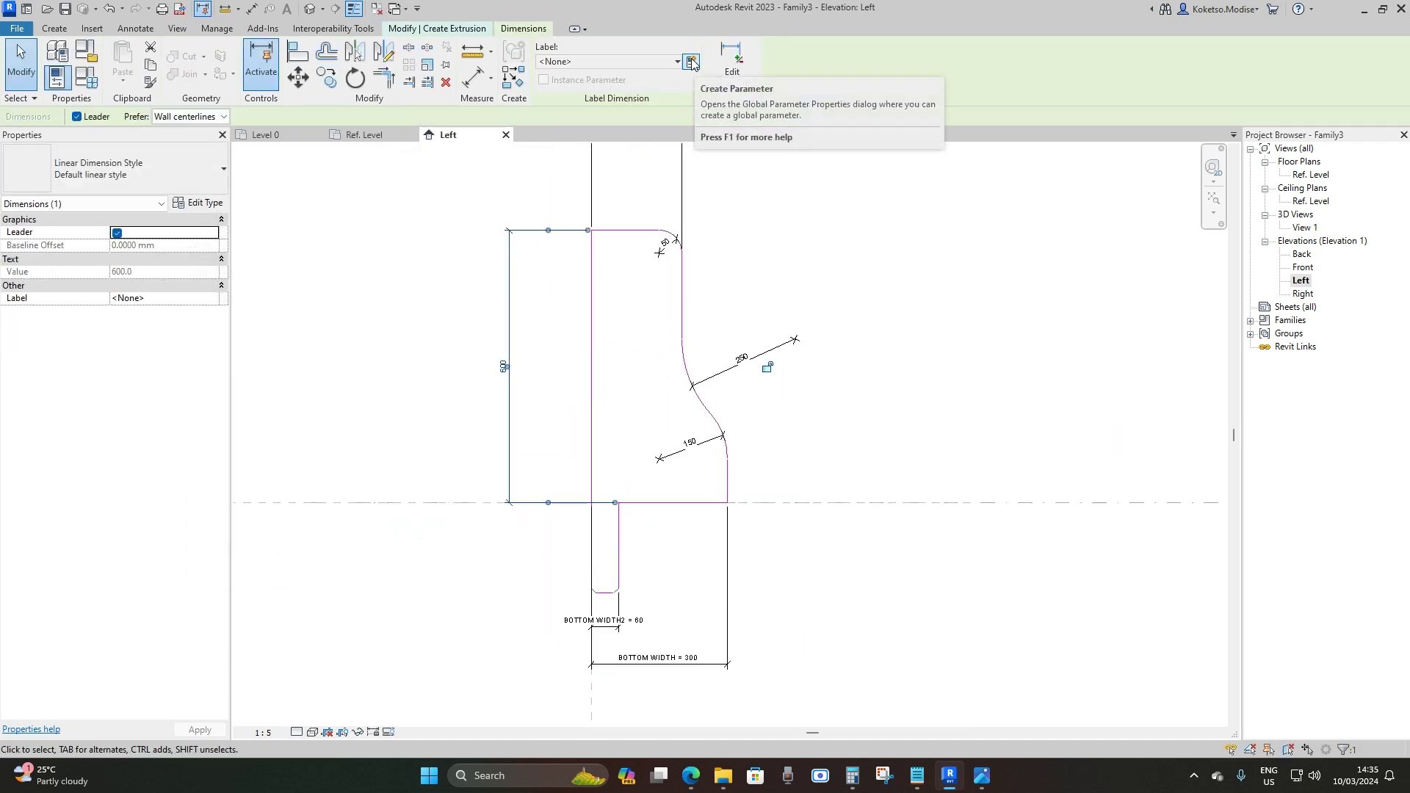
click(691, 62)
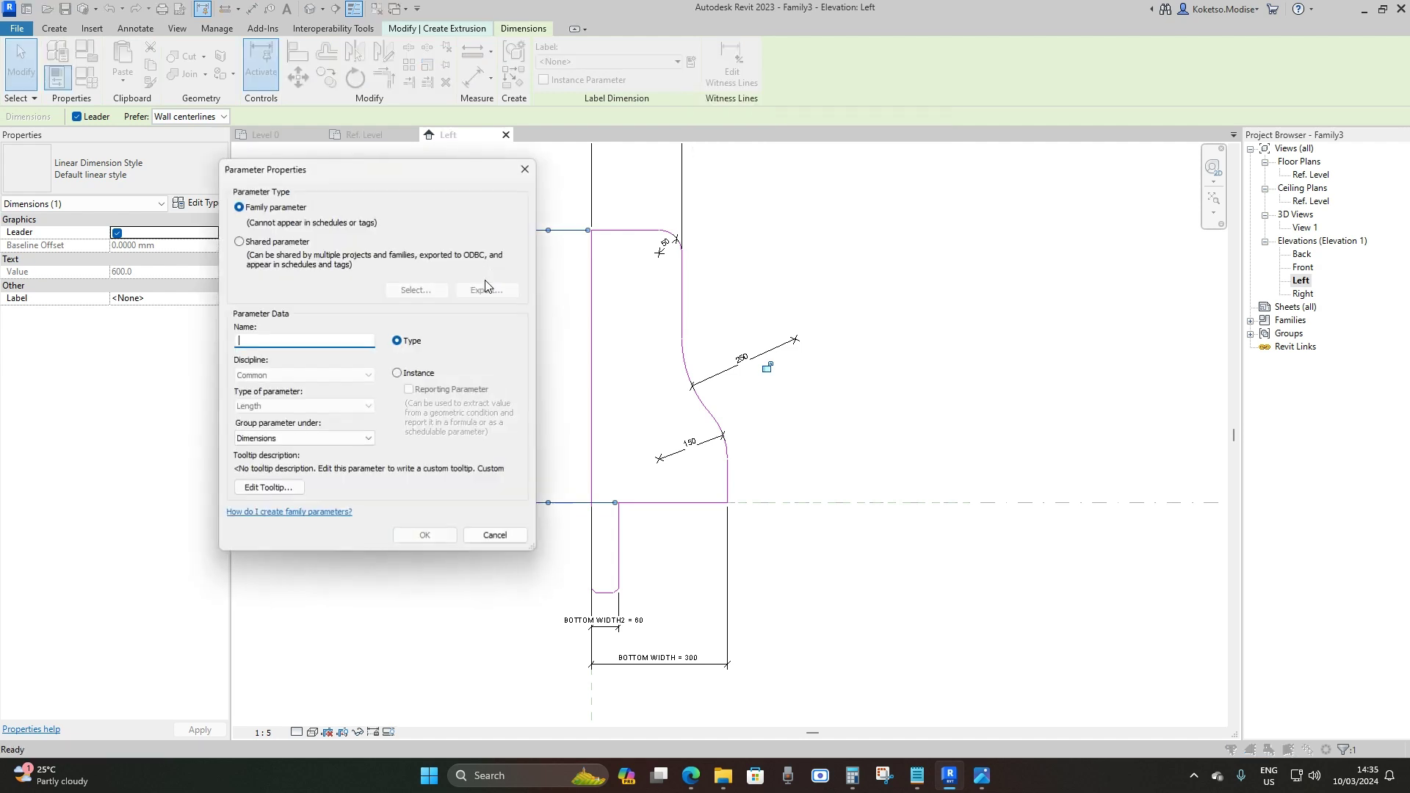
text(HEIGHT)
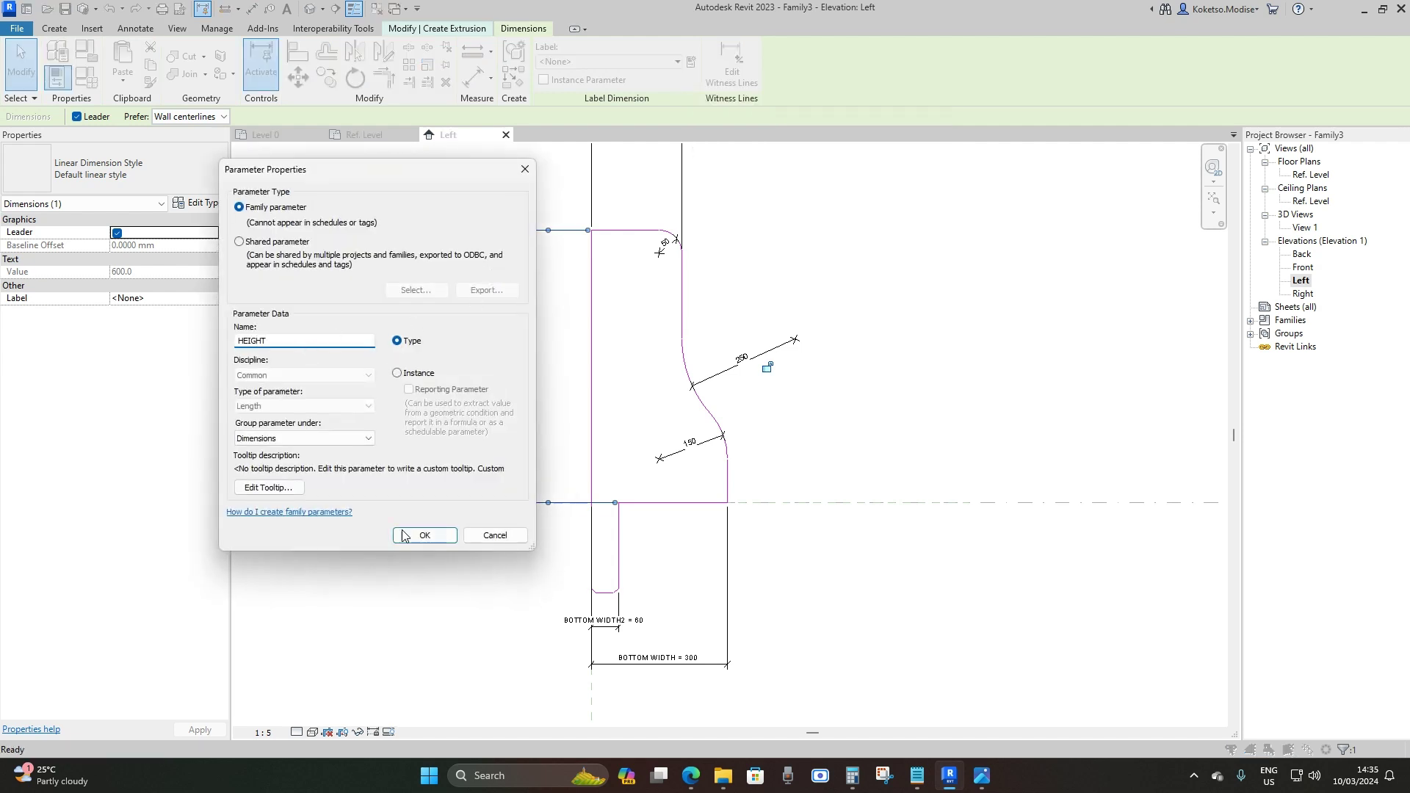
click(403, 536)
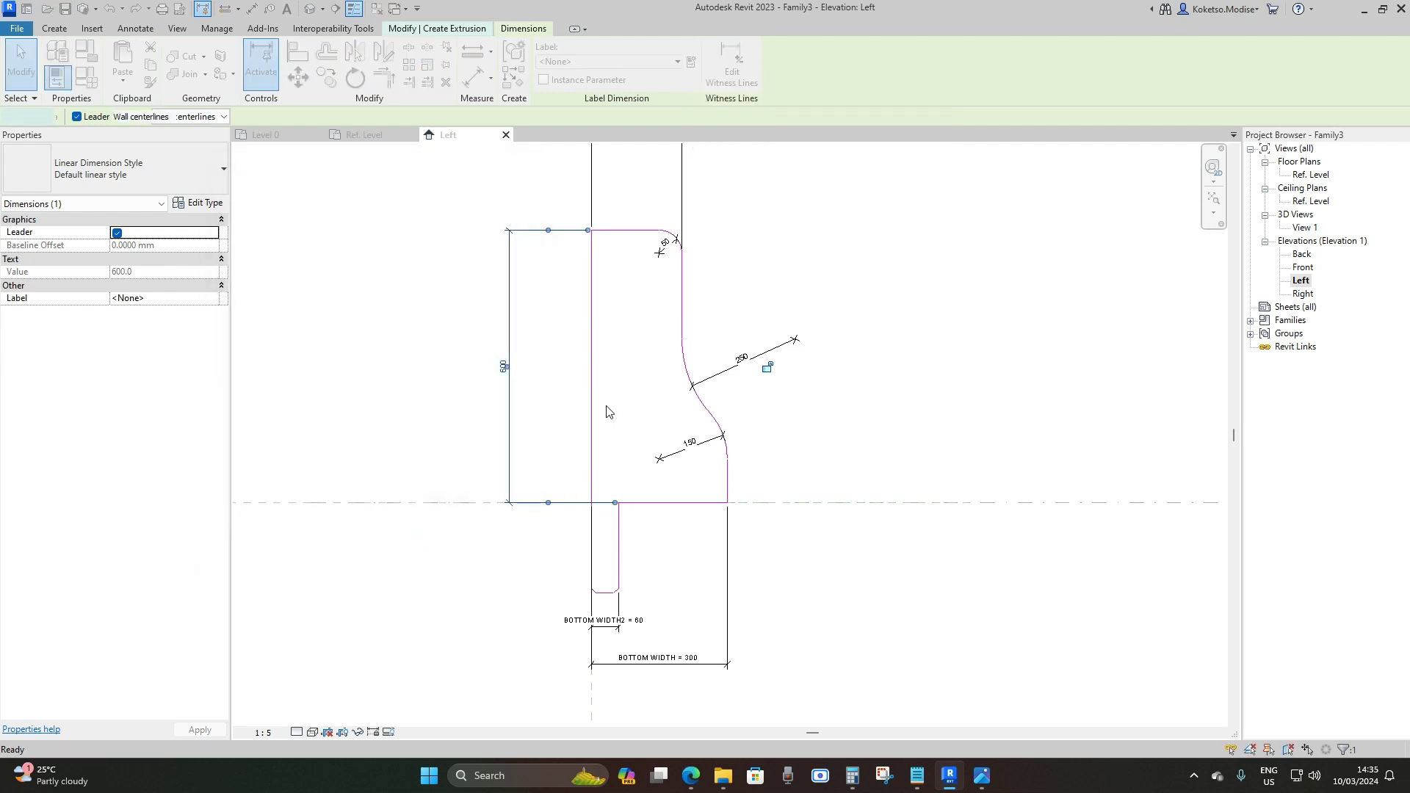
Label the top corner's radial dimension with a new type family parameter named R1.
scroll(765, 360, up, 2)
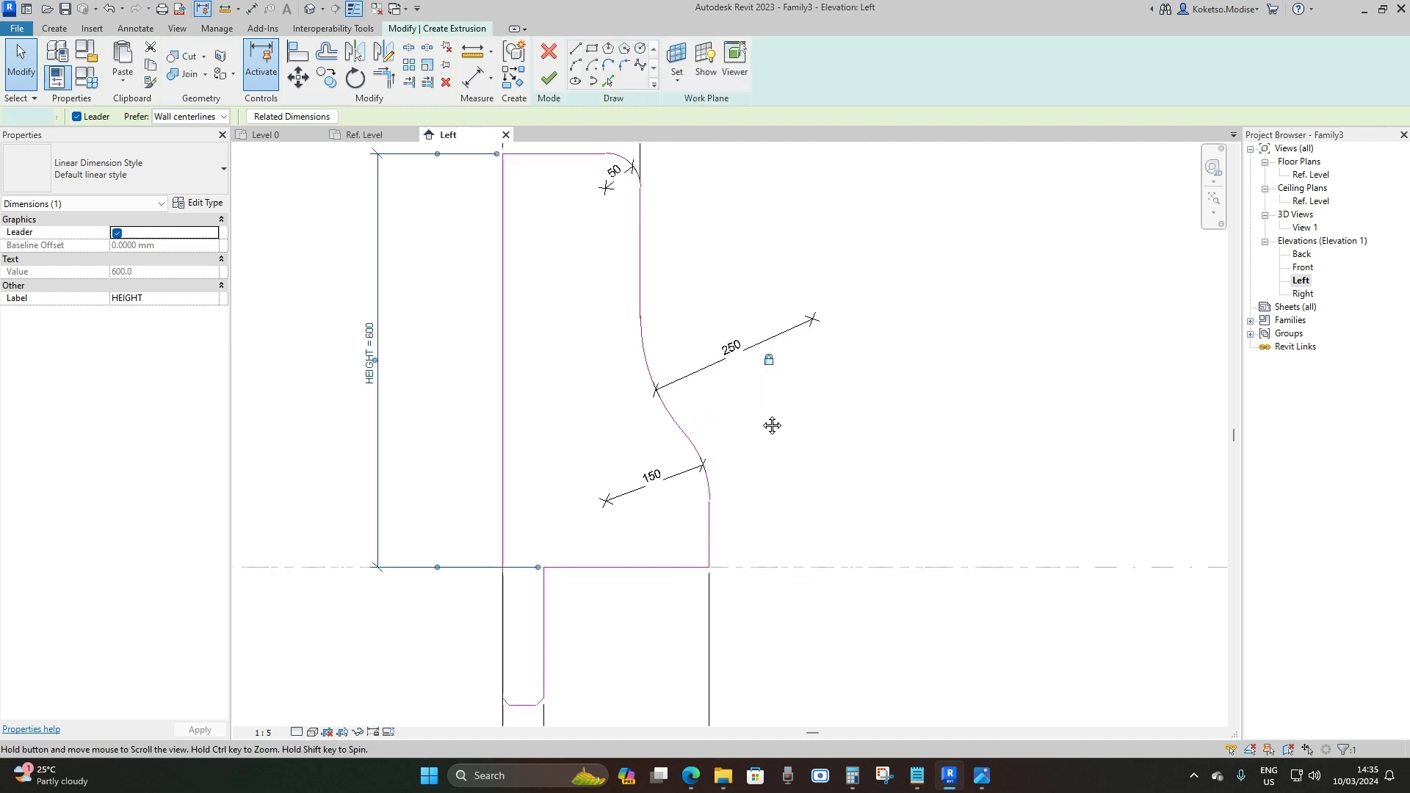
key(Escape)
click(641, 252)
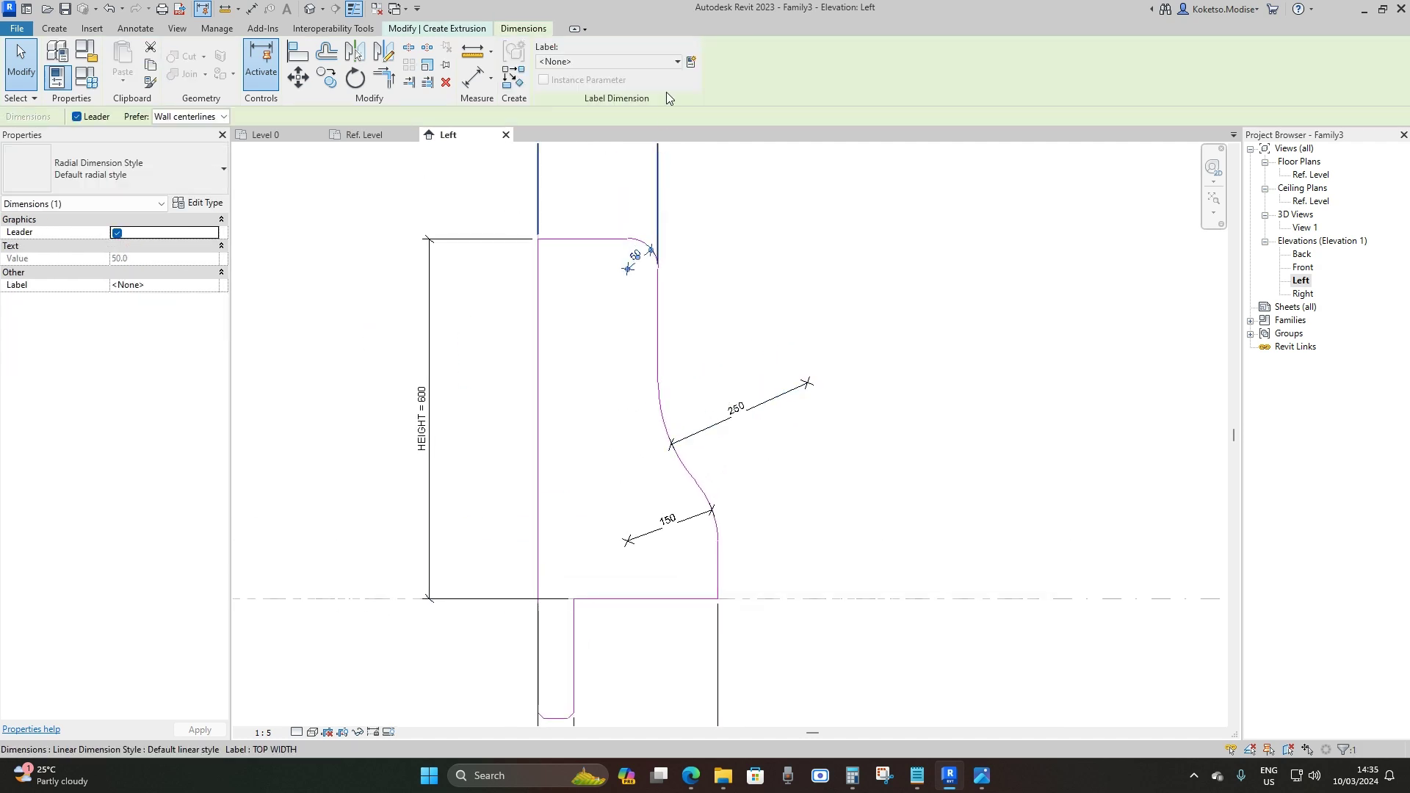
click(690, 63)
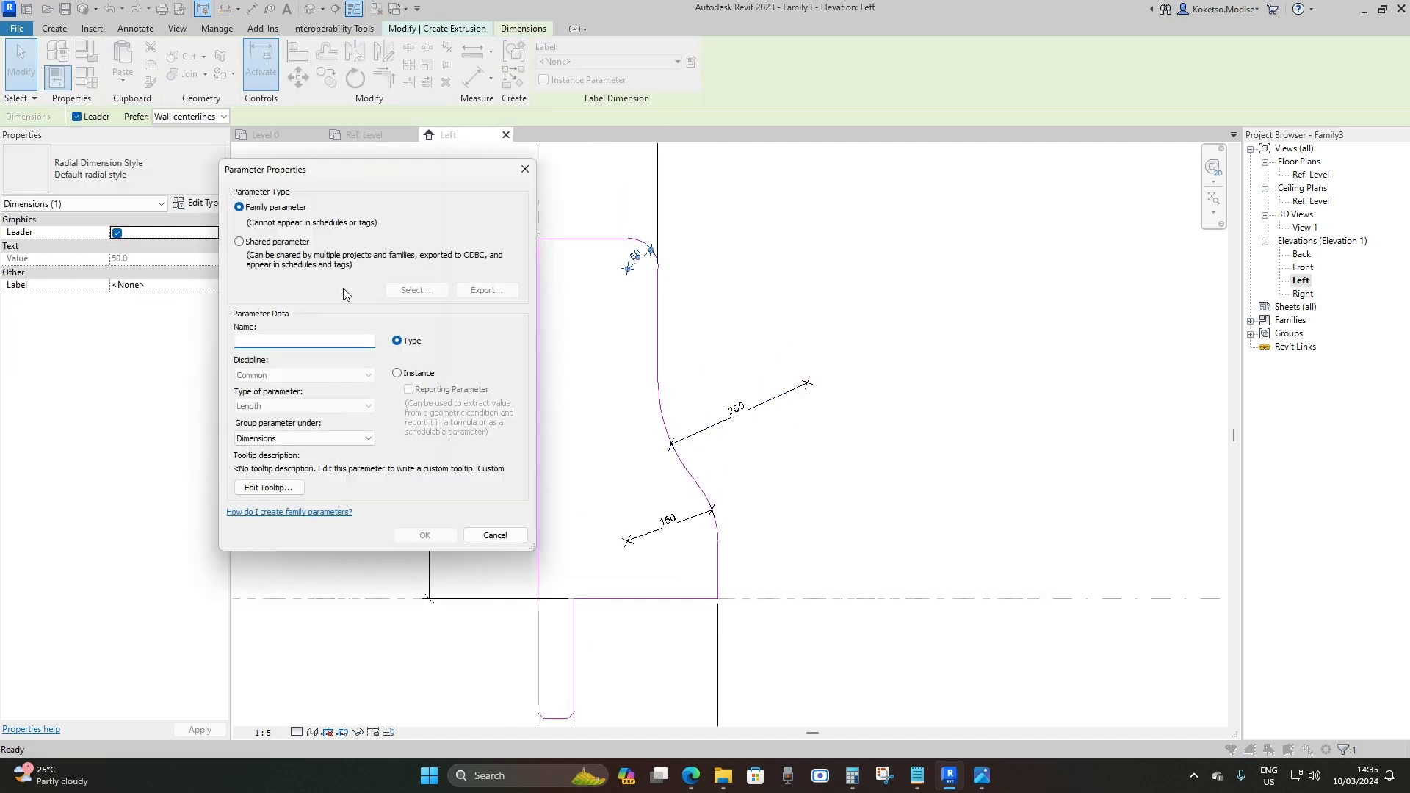
text(R1)
click(425, 536)
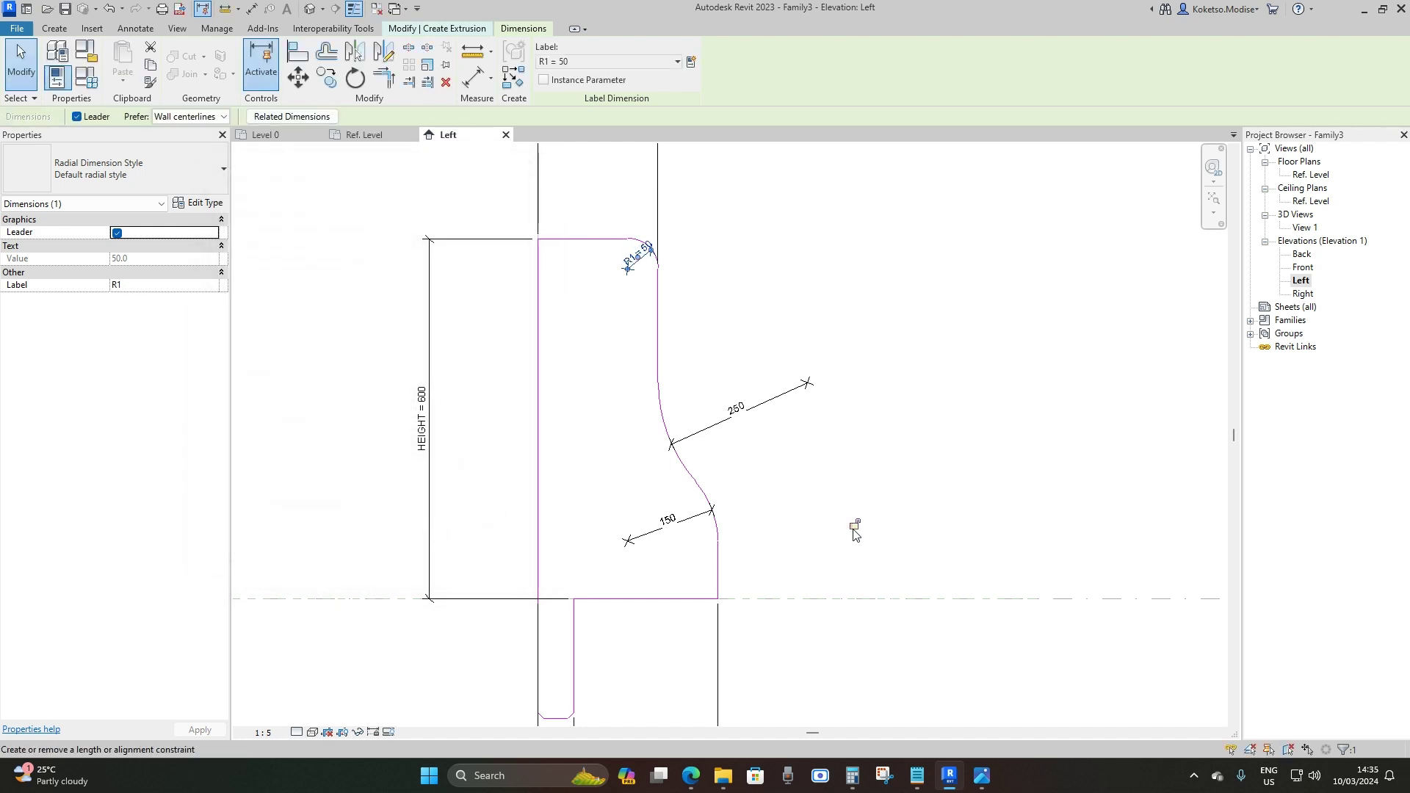
click(765, 466)
Label the concave face arc's radial dimension with a new type family parameter named R2.
click(734, 406)
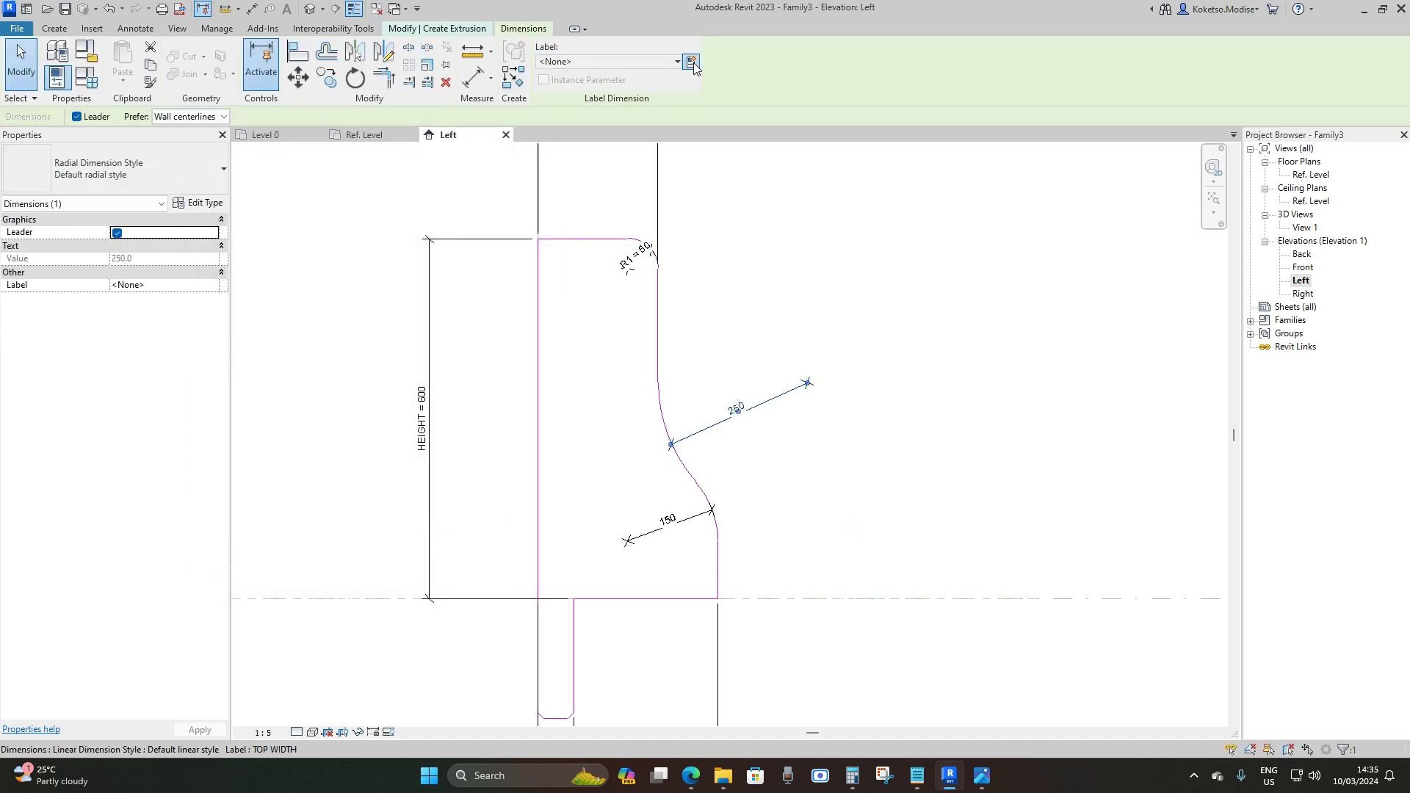
click(690, 63)
text(R2)
click(426, 535)
scroll(907, 450, down, 2)
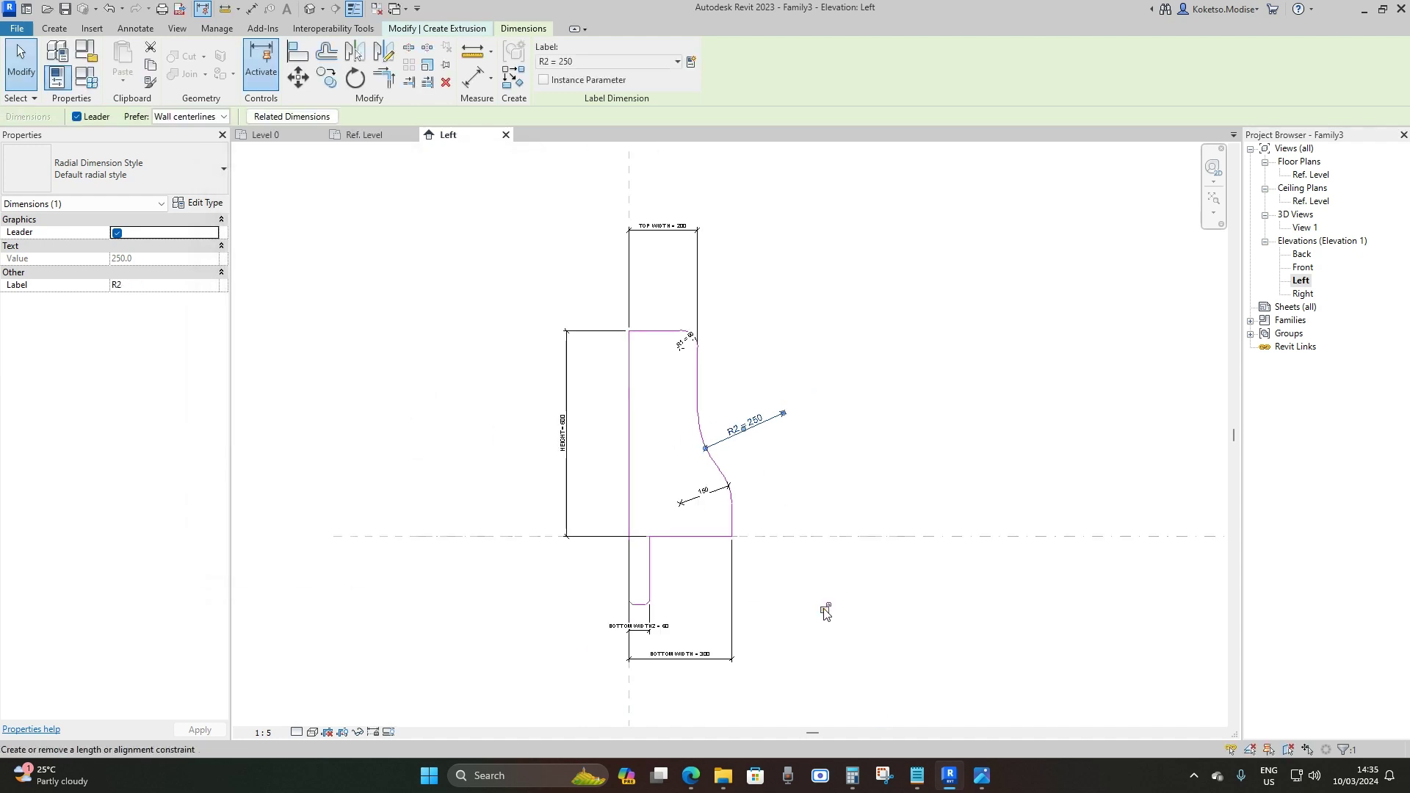
Label the lower convex arc's radial dimension with a new type family parameter named R3.
scroll(689, 428, up, 2)
click(709, 547)
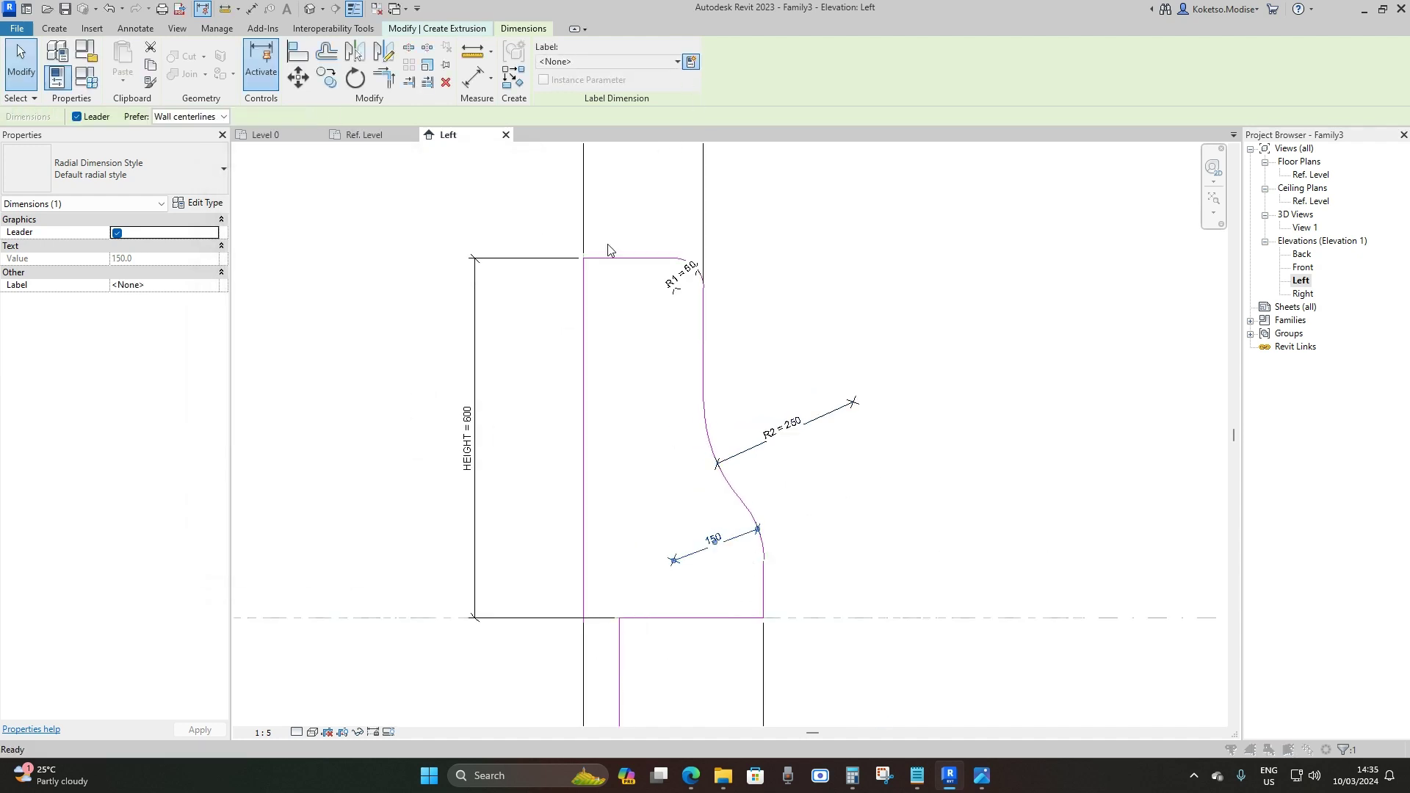
click(691, 62)
text(R3)
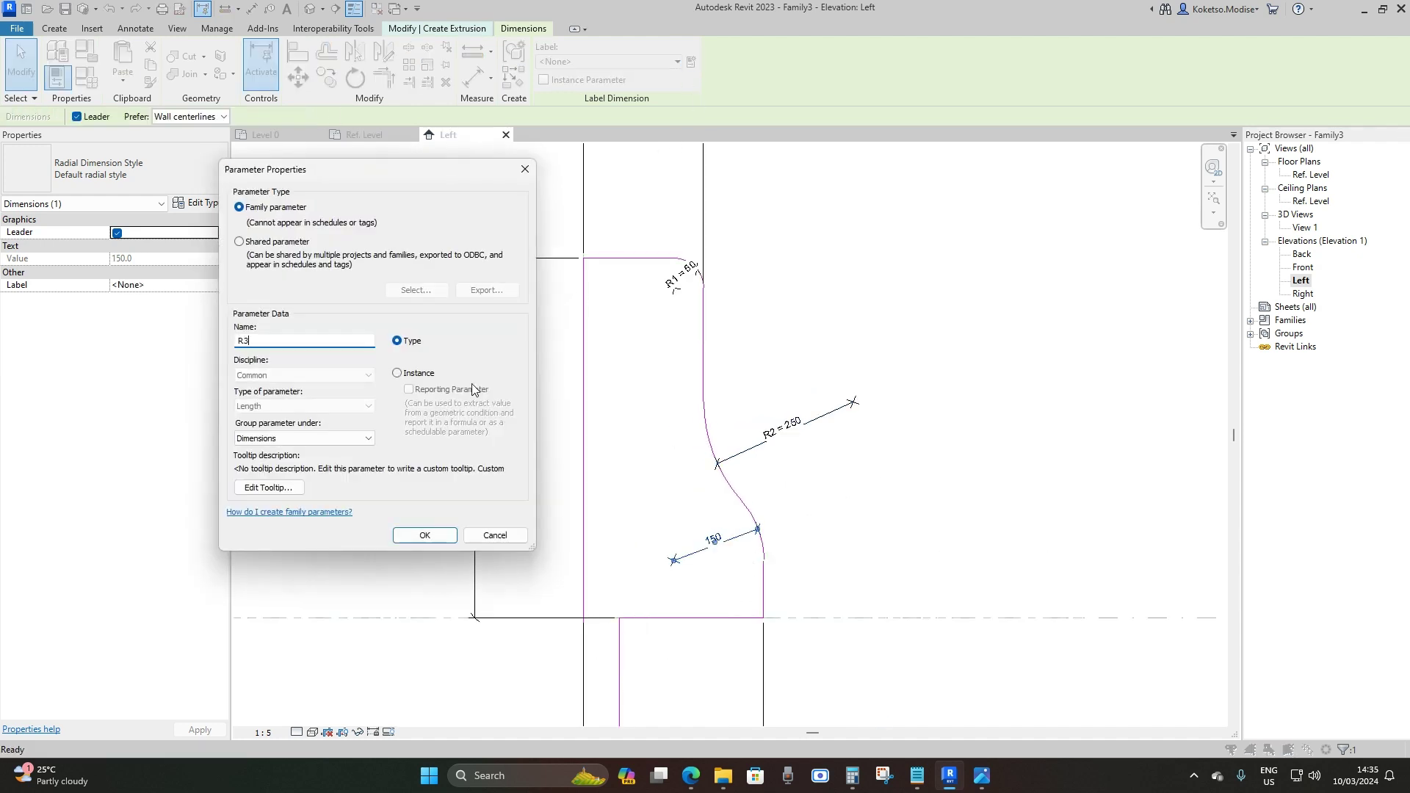
click(425, 535)
scroll(715, 361, down, 2)
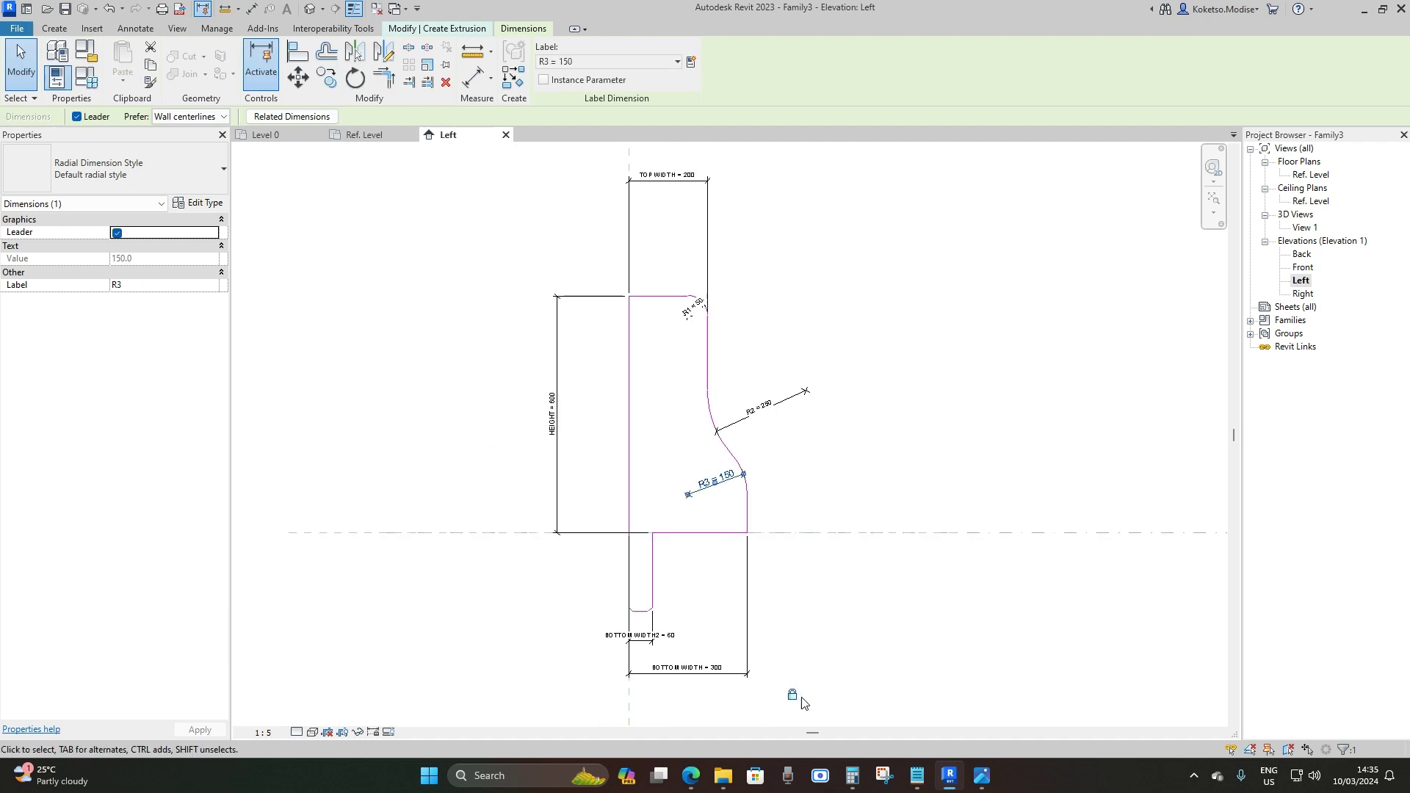
click(819, 463)
Finish the profile sketch to create the solid extrusion.
middle_drag(819, 463, 743, 448)
scroll(743, 448, up, 1)
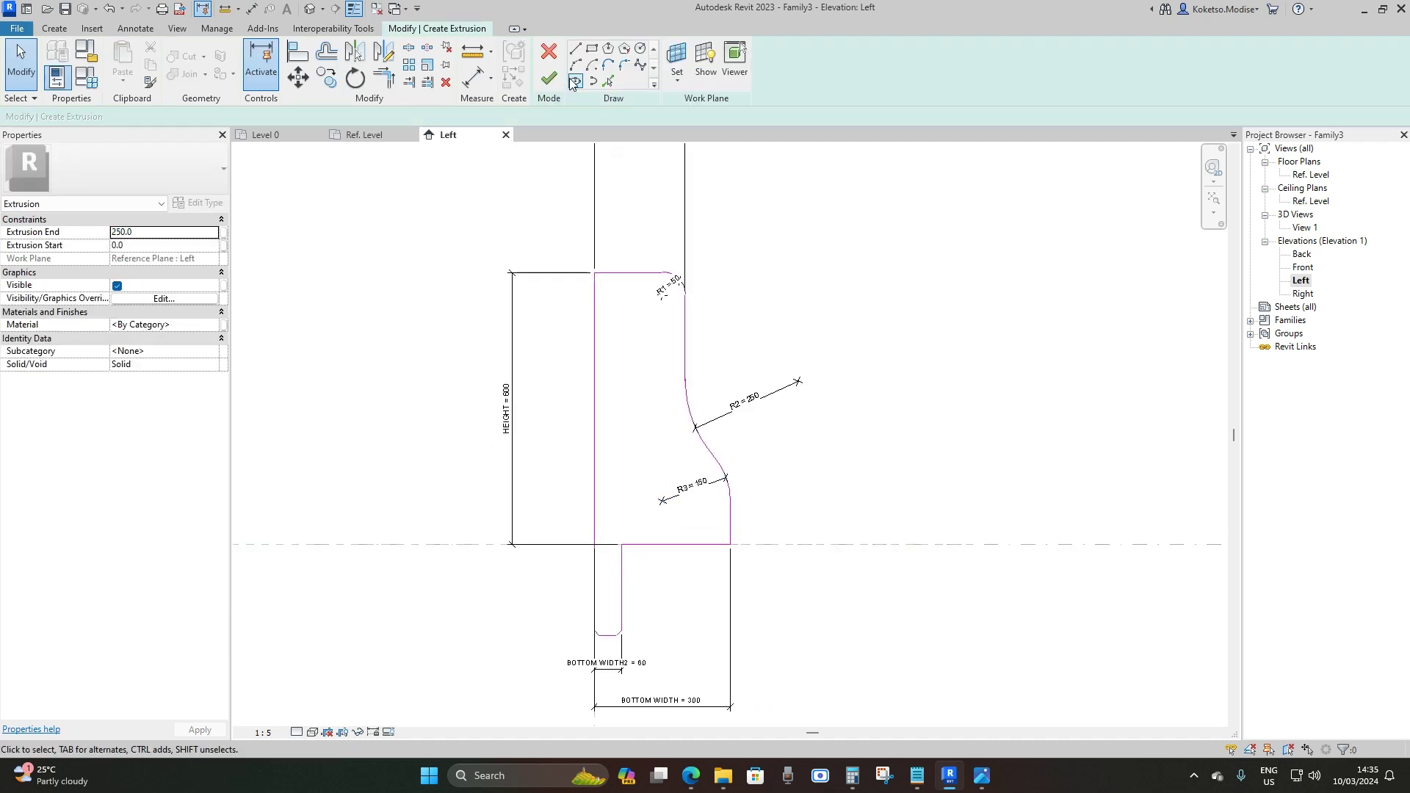
click(549, 77)
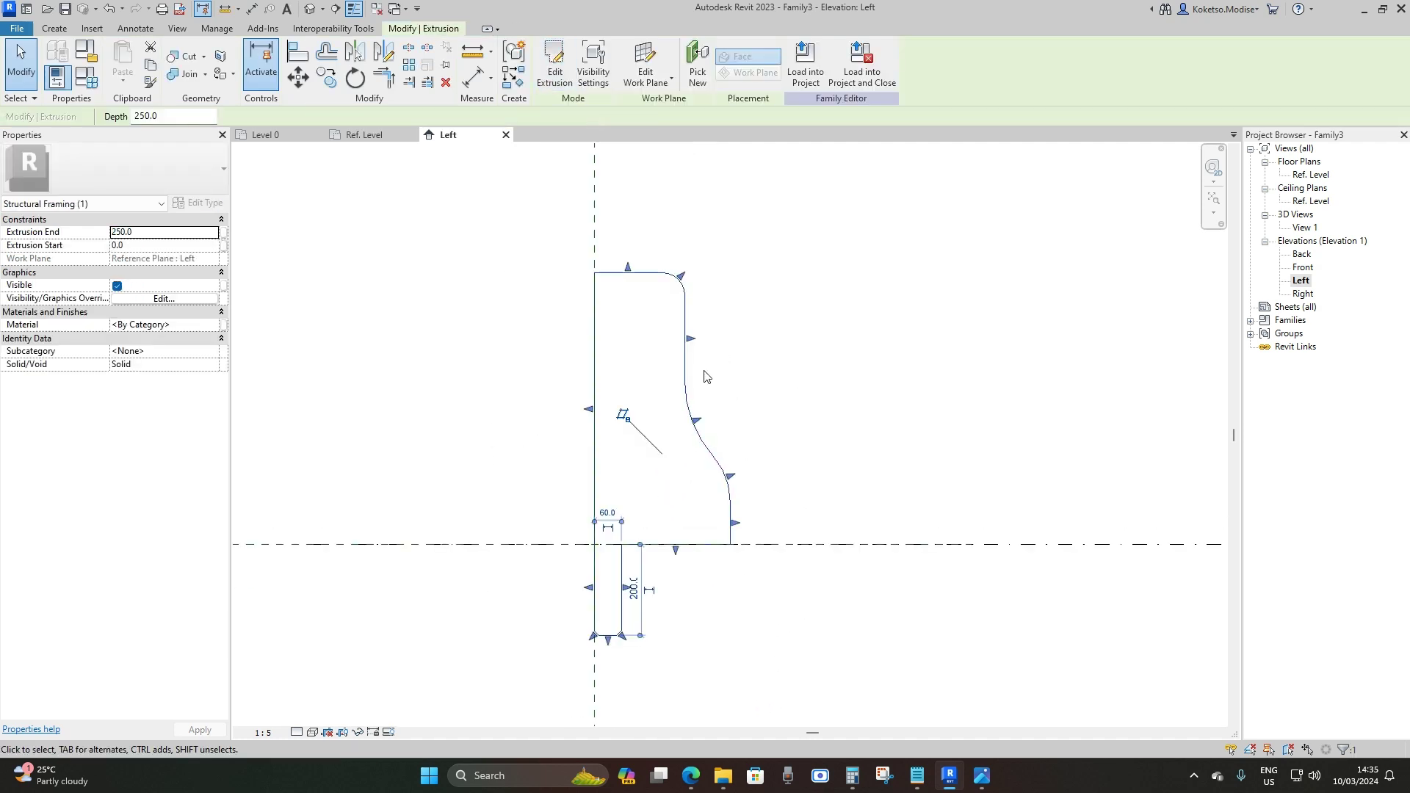
Move the extrusion horizontally from the leg's inner top corner so that corner lands on the vertical centre reference plane.
scroll(665, 371, down, 1)
scroll(647, 242, up, 1)
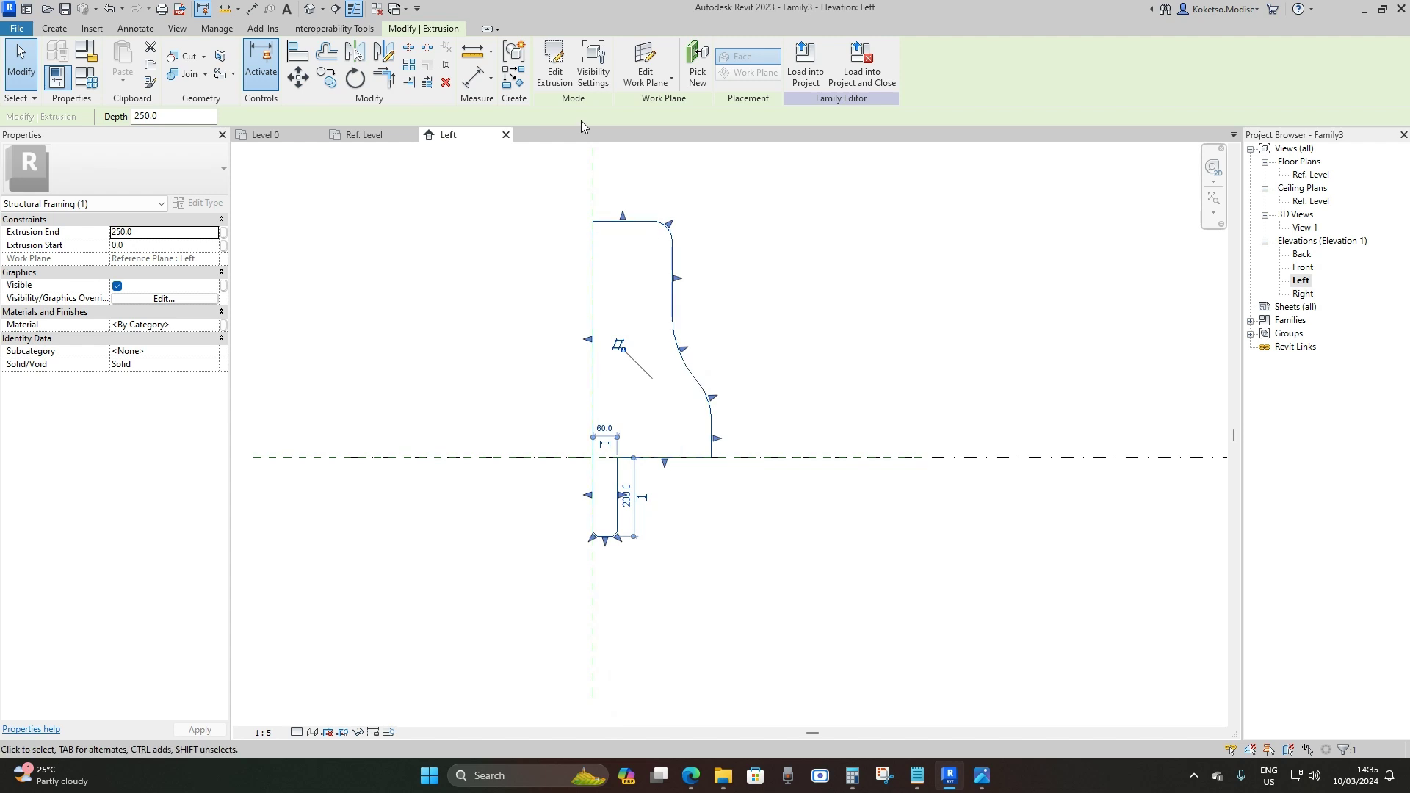
click(298, 77)
scroll(607, 499, up, 1)
scroll(607, 500, up, 2)
click(630, 412)
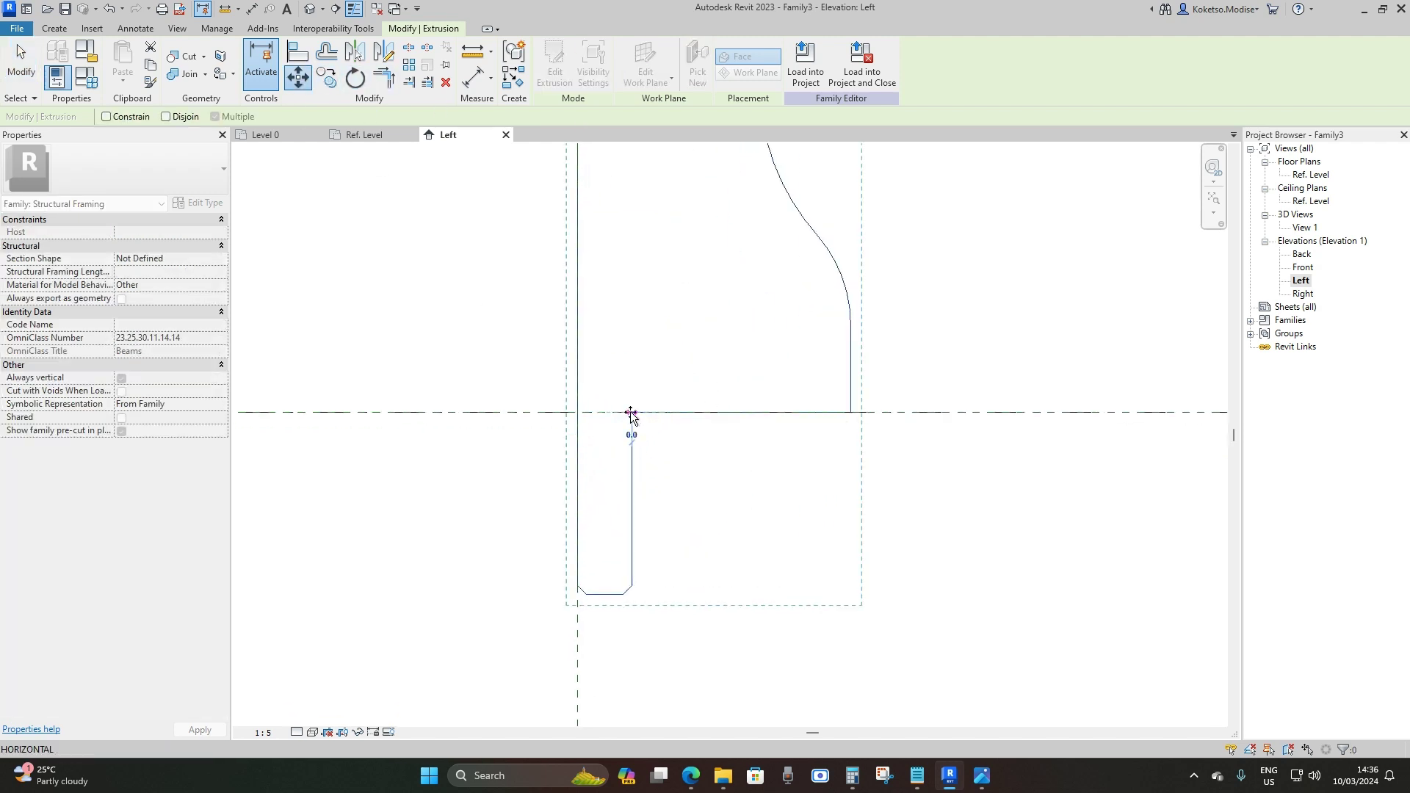
click(578, 414)
scroll(624, 404, down, 3)
click(736, 274)
middle_drag(736, 273, 660, 342)
scroll(561, 403, down, 2)
scroll(563, 409, up, 1)
middle_drag(564, 409, 658, 406)
scroll(636, 385, up, 1)
scroll(636, 384, up, 1)
middle_drag(653, 326, 675, 338)
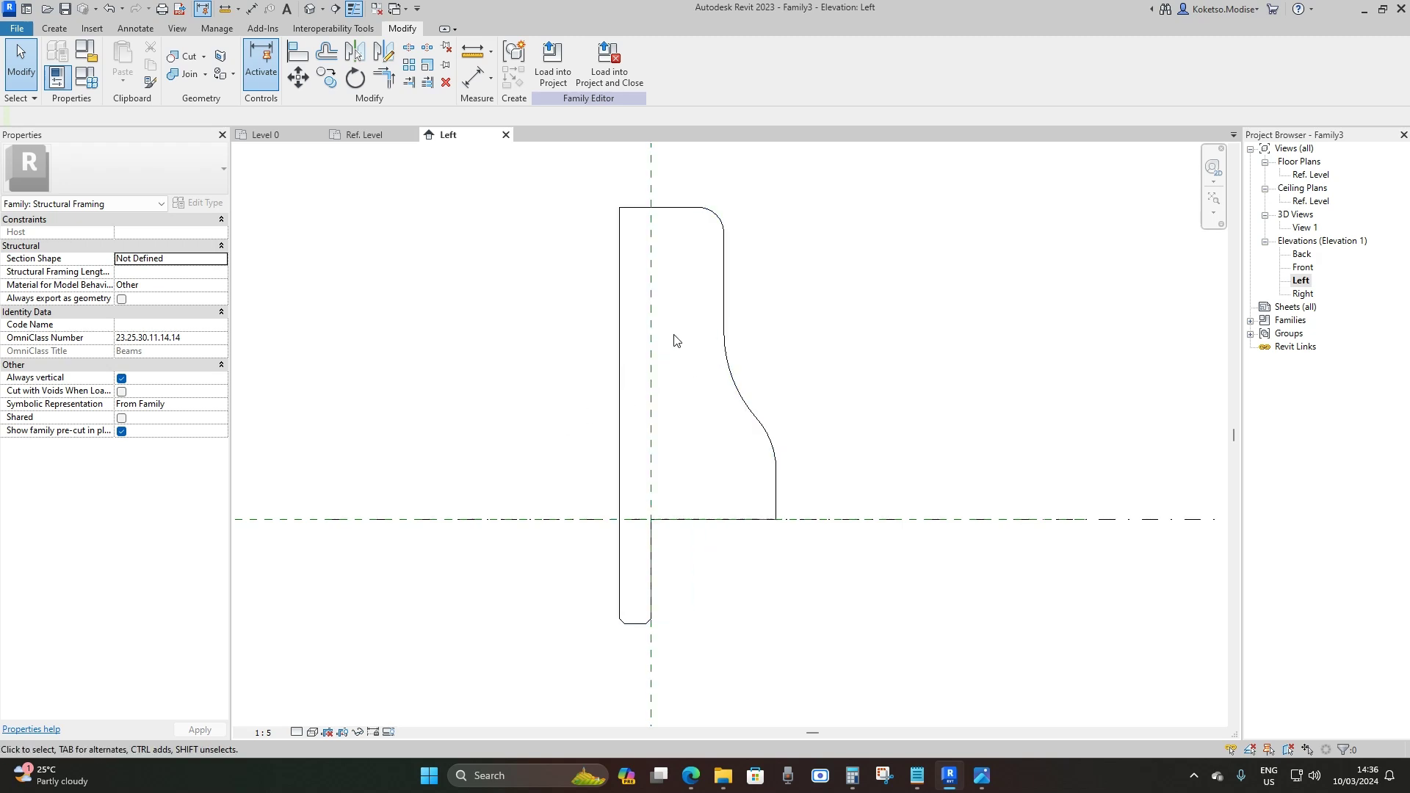
In the Ref. Level plan, stretch the extrusion's right end to the right reference plane.
scroll(679, 356, down, 1)
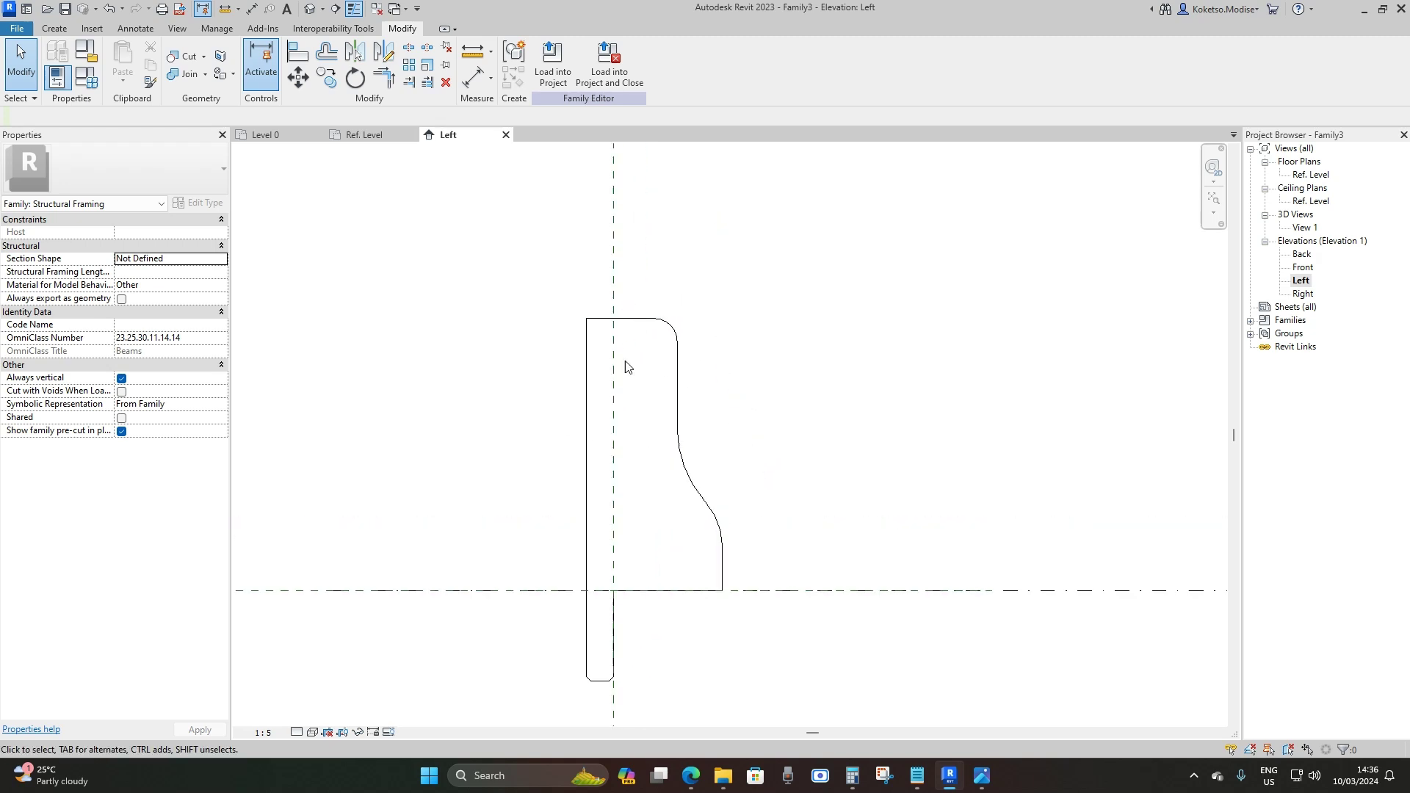
scroll(632, 392, down, 1)
mouse_move(634, 394)
middle_down()
mouse_move(655, 362)
mouse_move(653, 387)
middle_up()
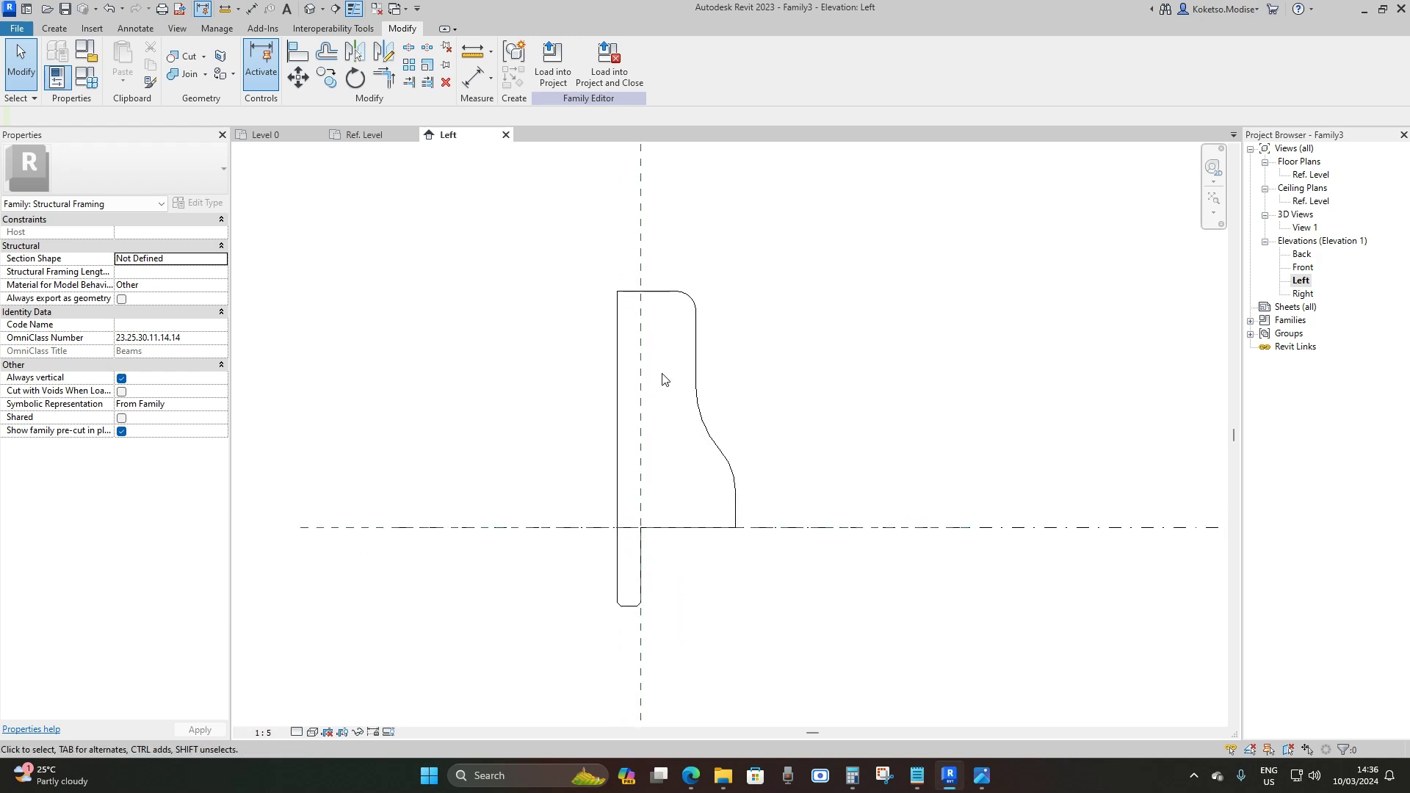
scroll(656, 411, down, 1)
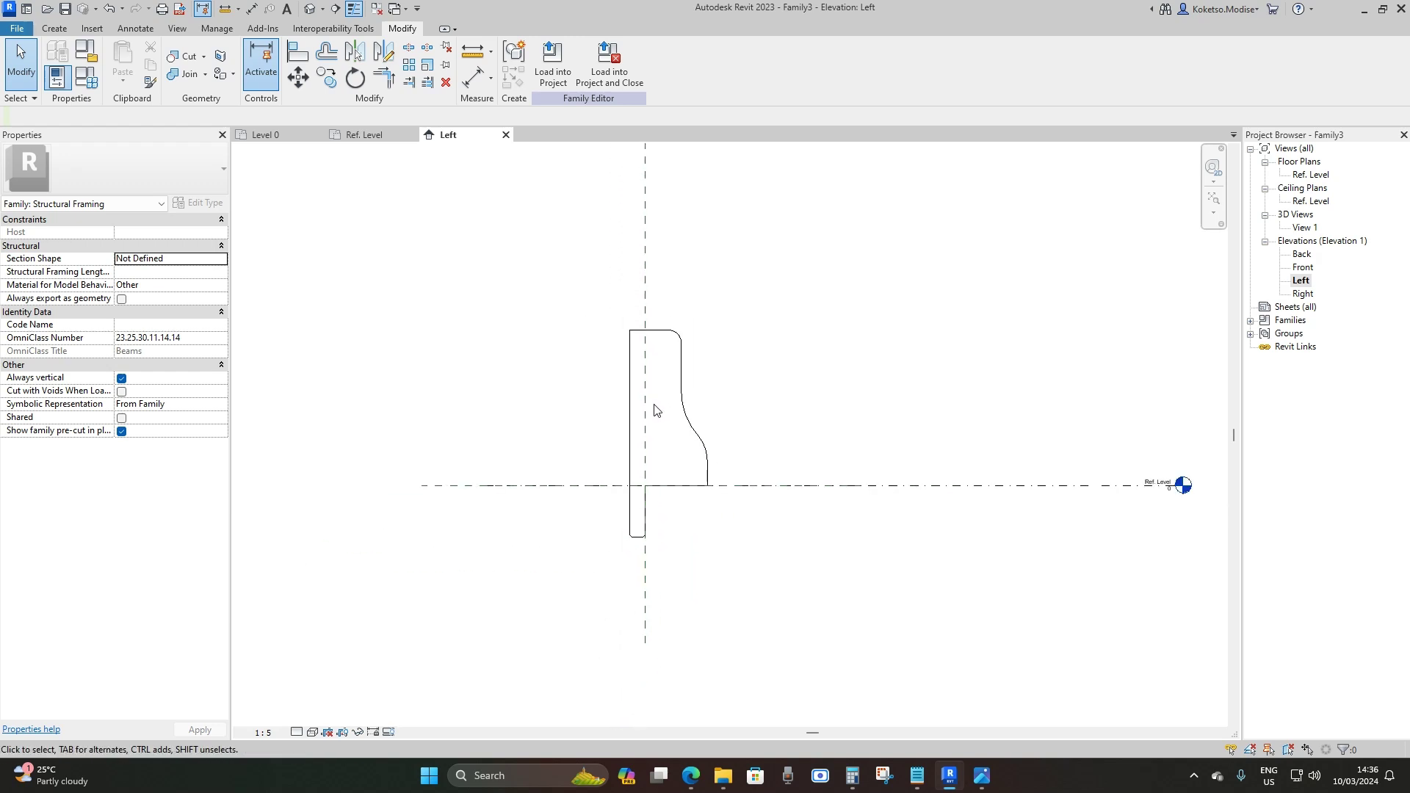
double_click(1303, 267)
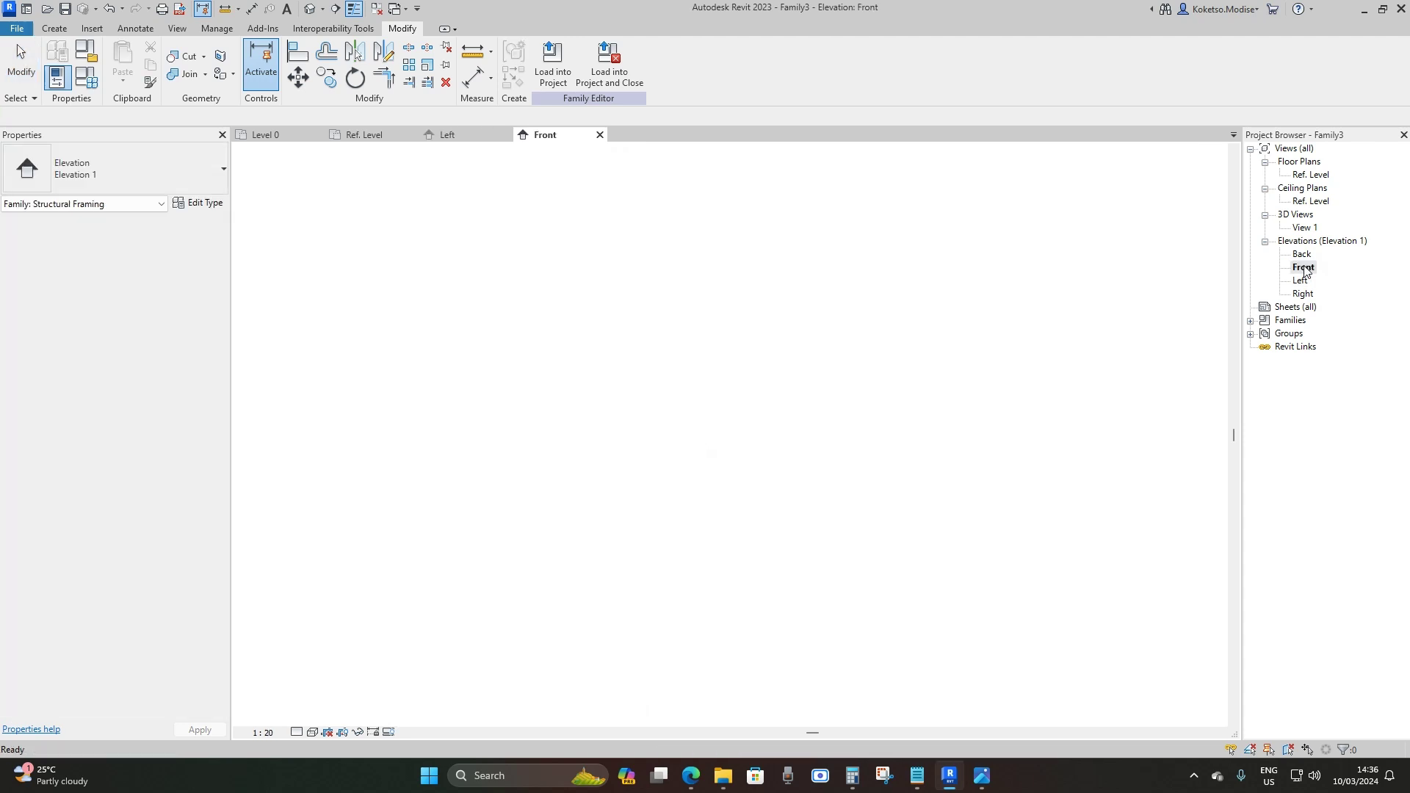
middle_drag(353, 406, 413, 405)
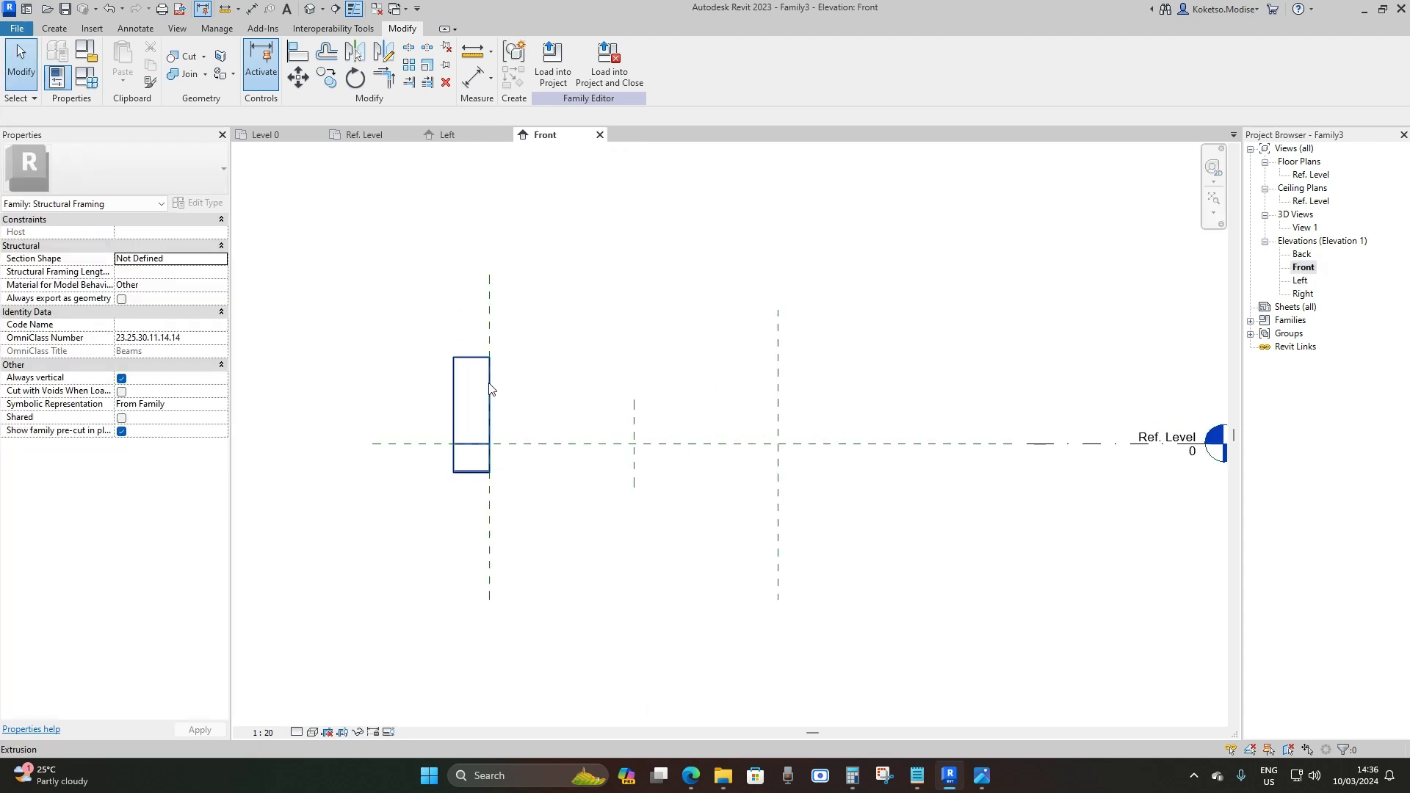
double_click(1305, 176)
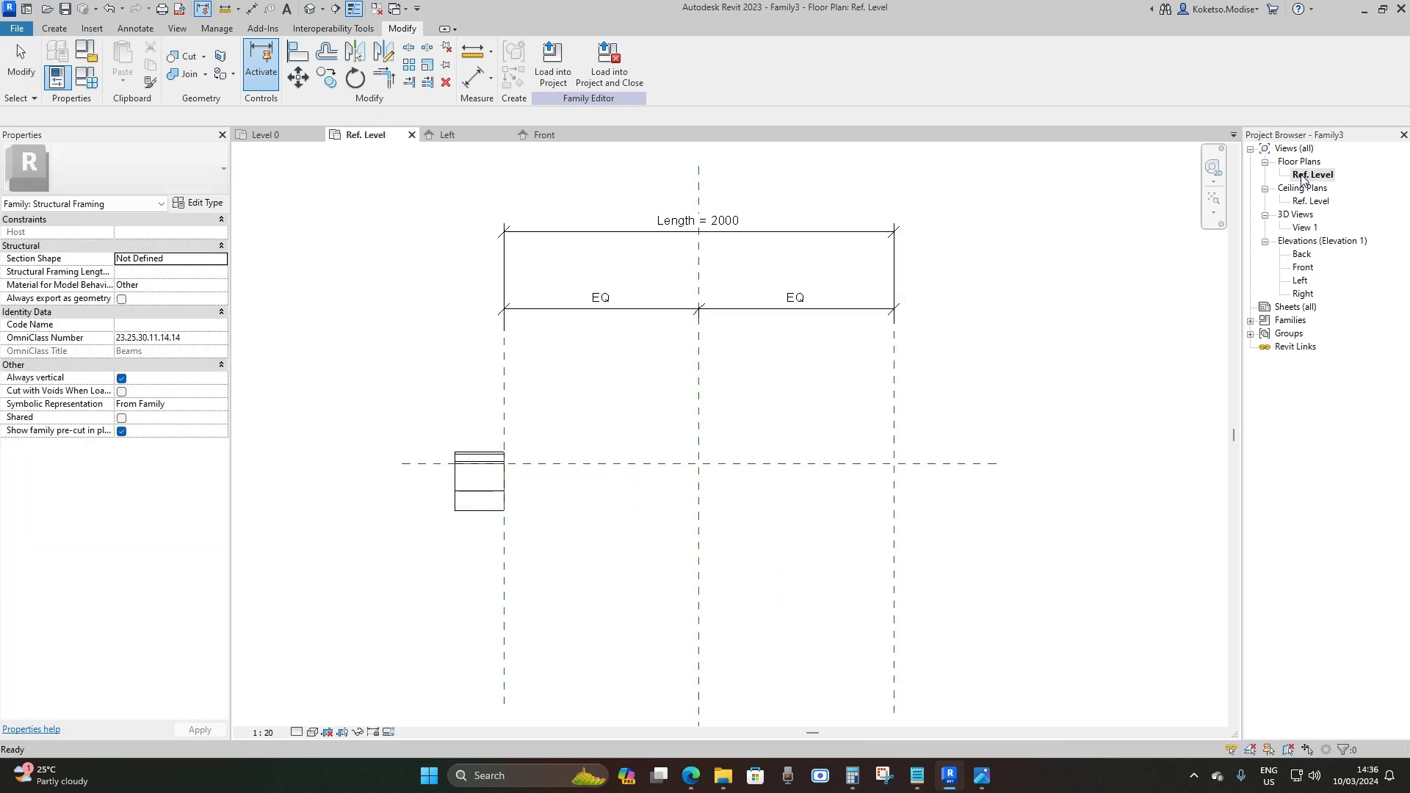
click(506, 488)
drag(512, 482, 955, 481)
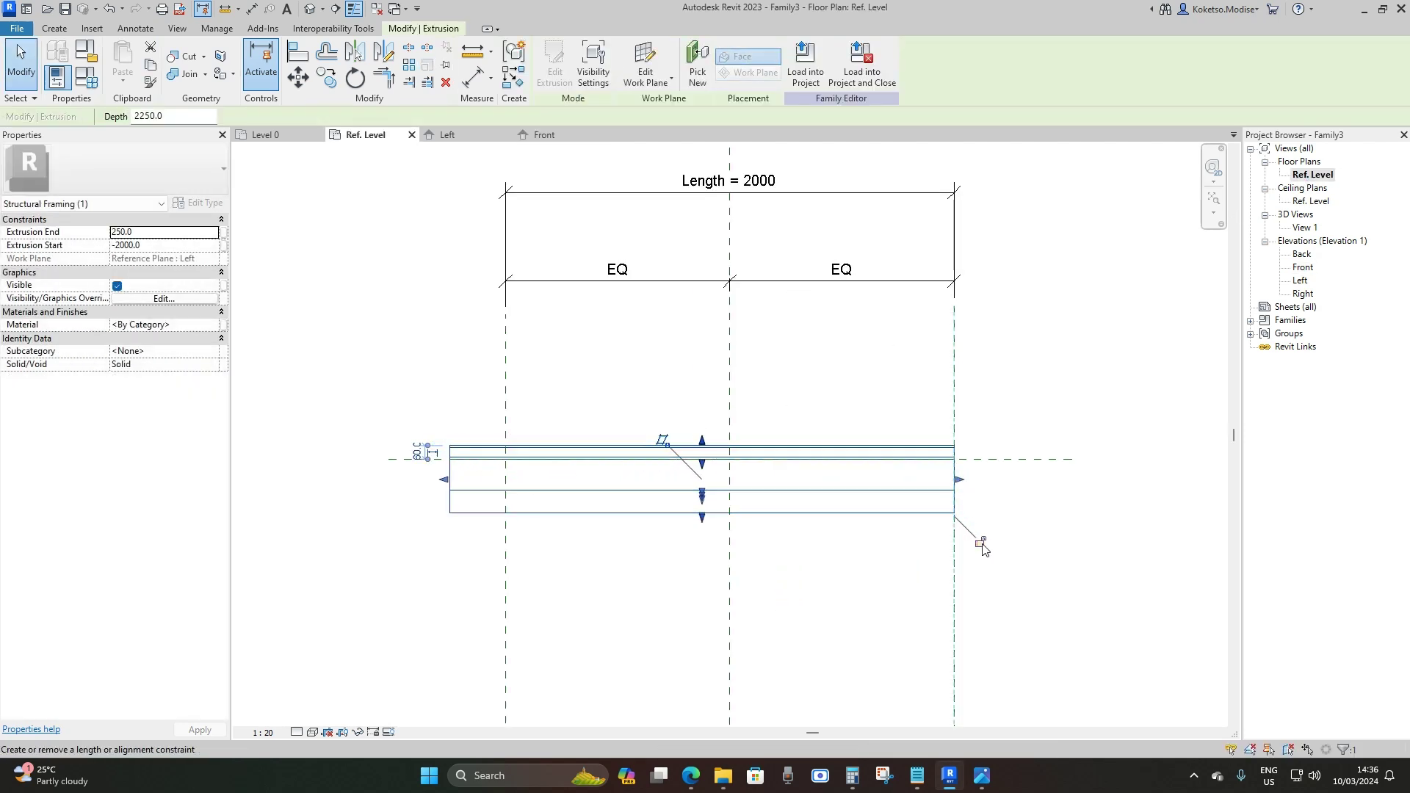
Stretch the extrusion's left end onto the left reference plane and lock it there.
drag(444, 480, 506, 481)
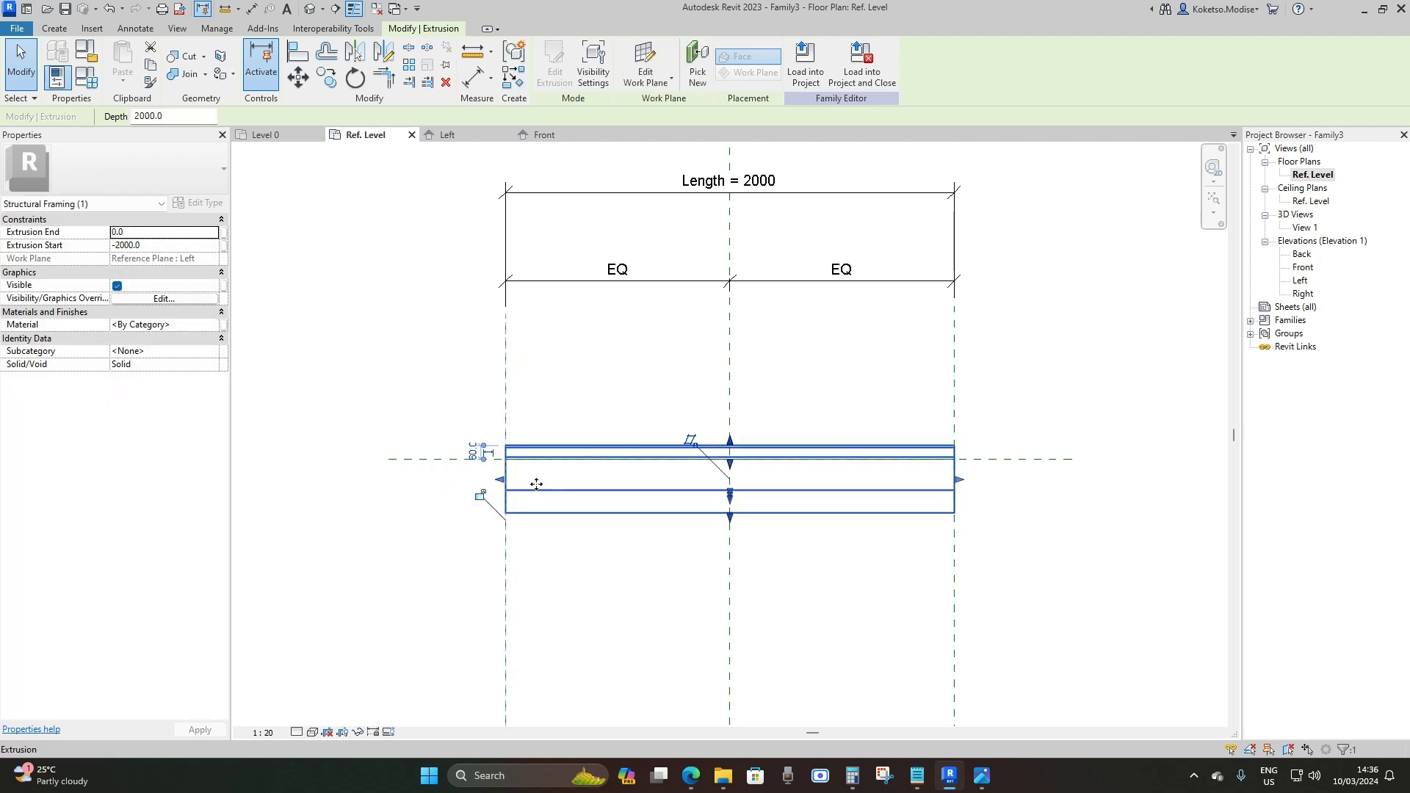
click(479, 497)
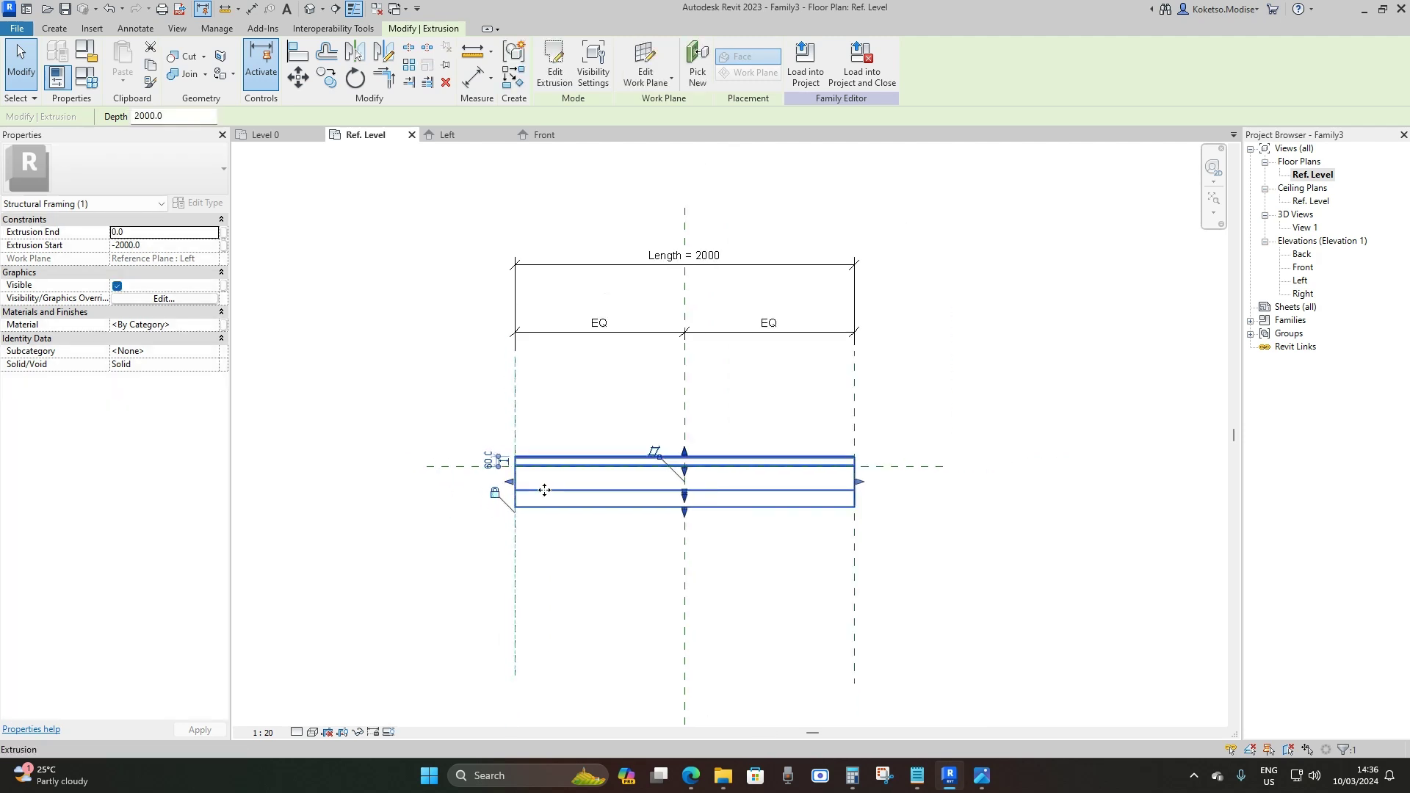
click(736, 538)
scroll(674, 541, down, 2)
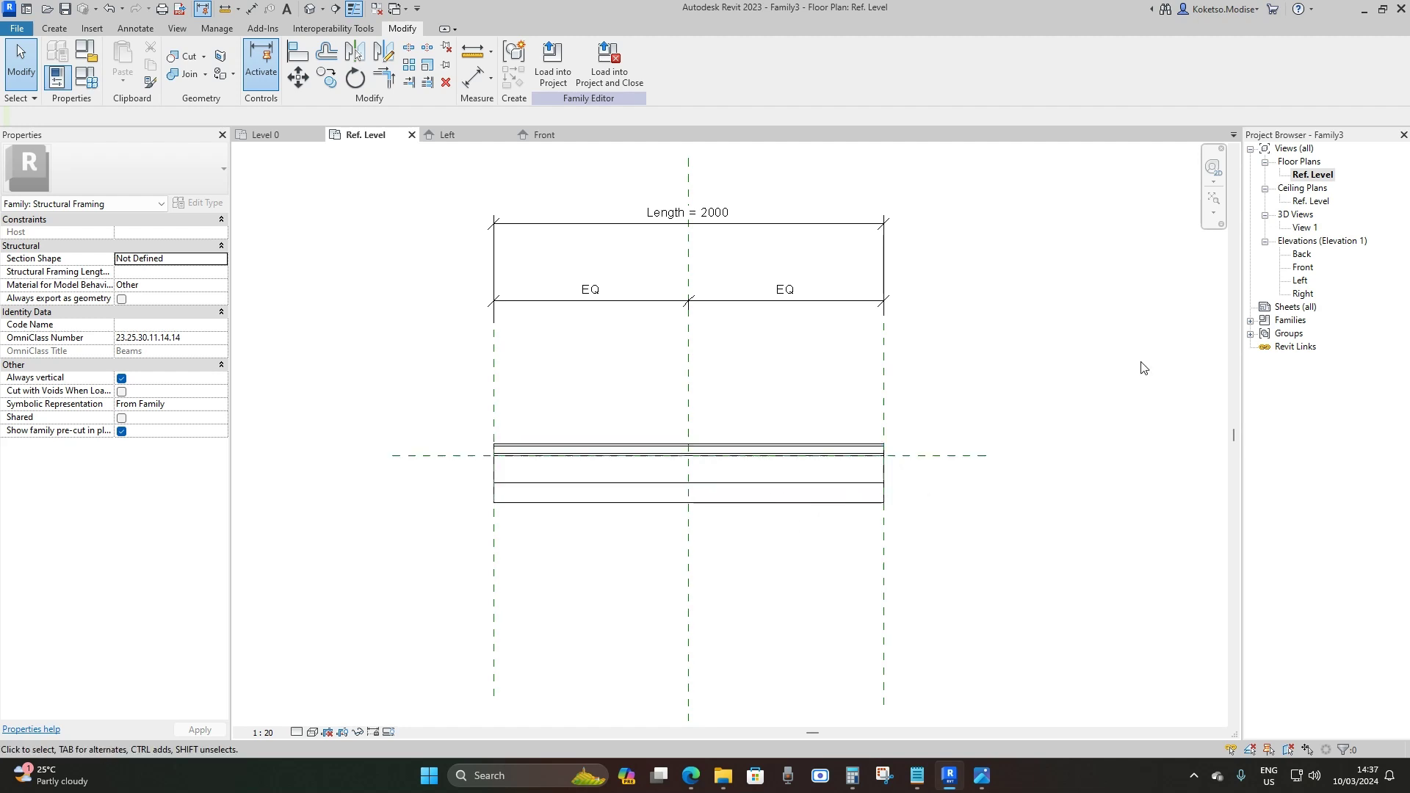
In the Front elevation, draw a horizontal reference plane across the parapet above the Ref. Level, extending past both ends.
double_click(1304, 269)
middle_drag(696, 450, 675, 465)
scroll(675, 465, up, 1)
scroll(576, 362, up, 2)
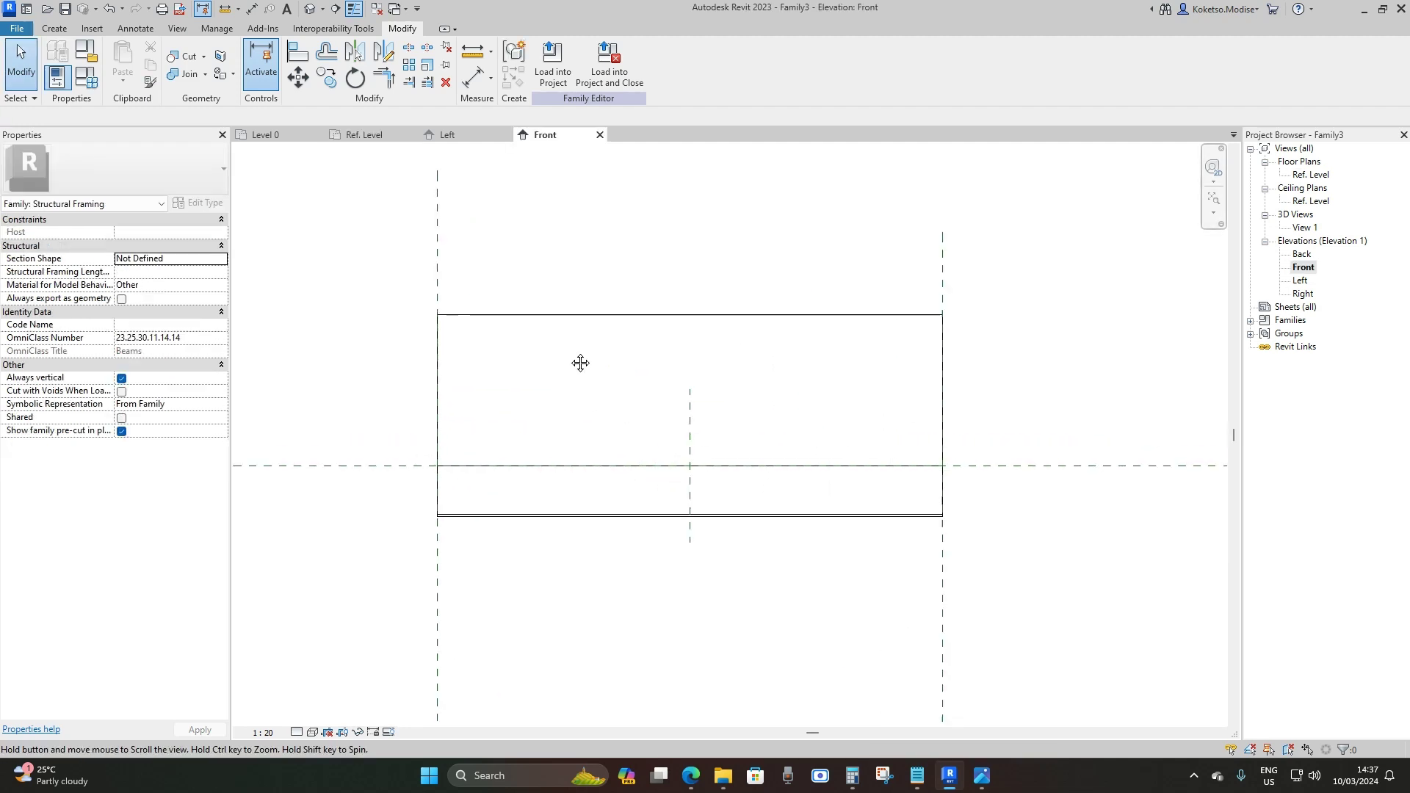
click(56, 29)
click(834, 59)
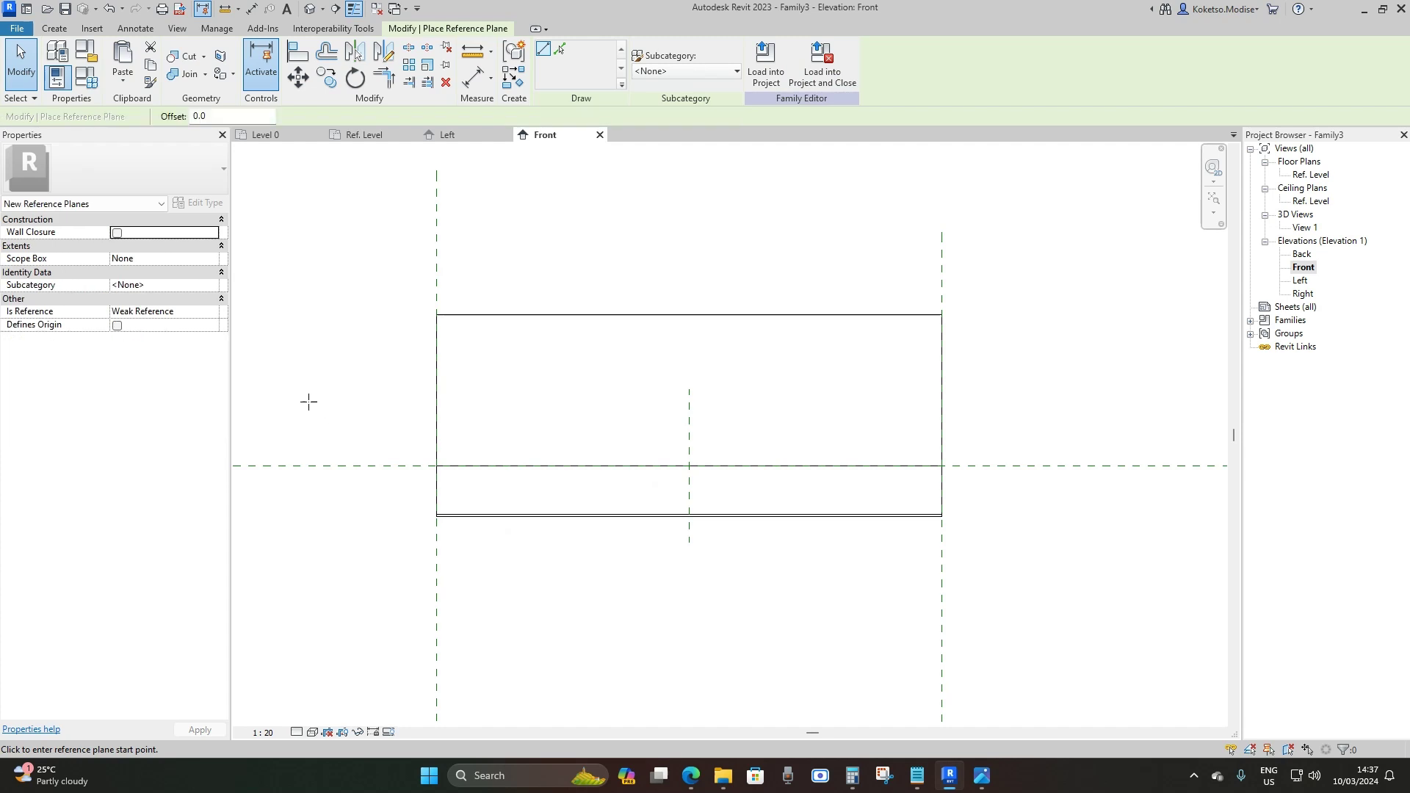
click(274, 379)
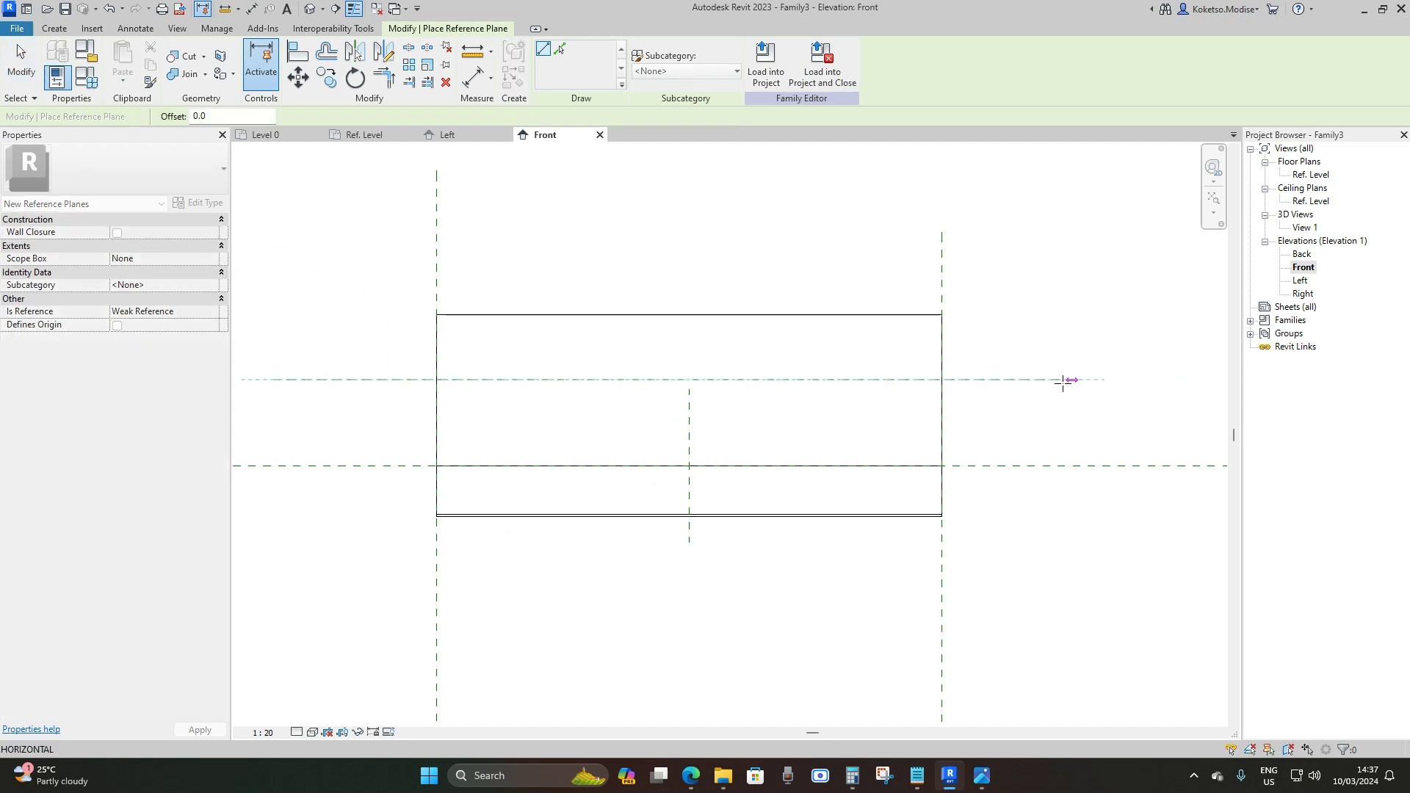
click(1038, 380)
key(Escape)
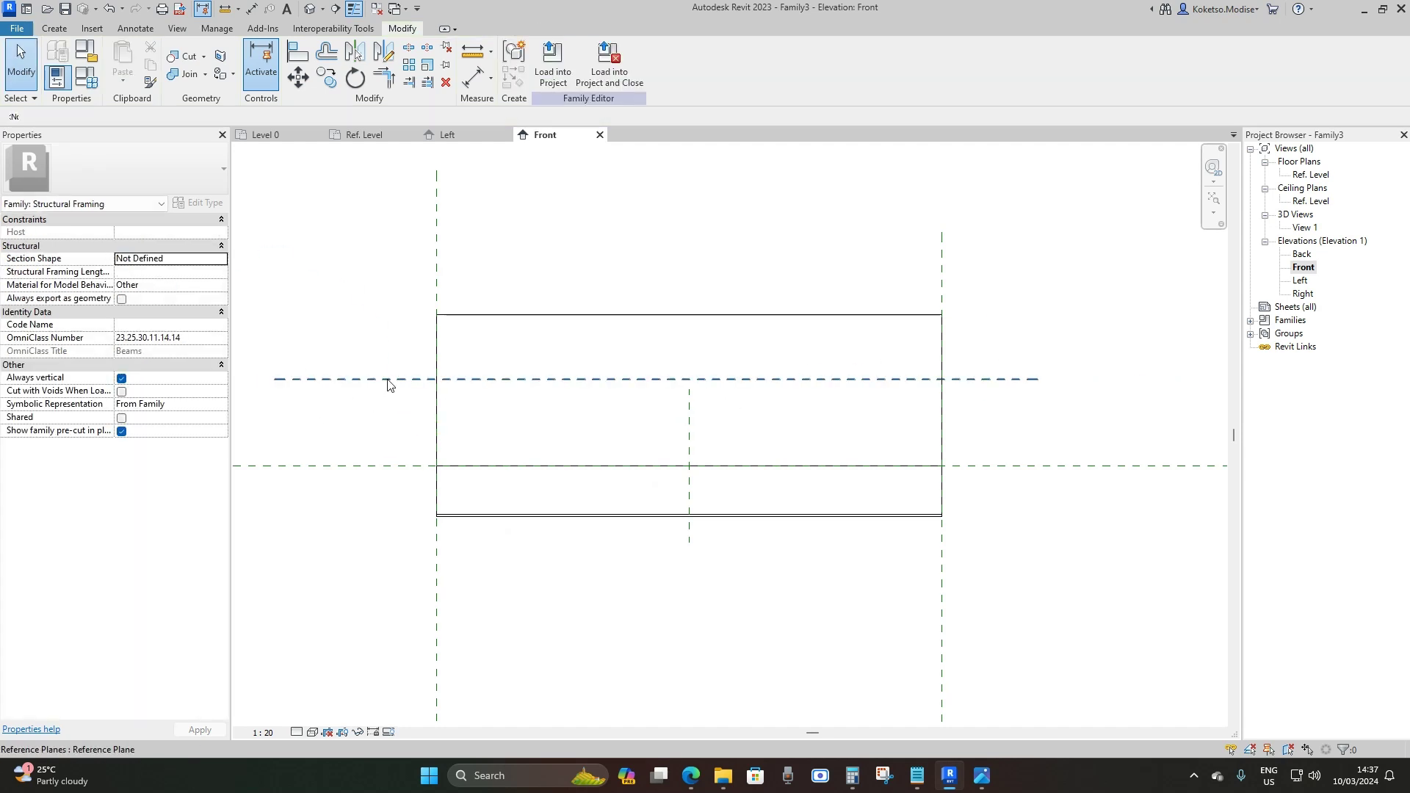
Set the new horizontal reference plane's height above the Ref. Level to 300 mm.
click(388, 382)
click(420, 422)
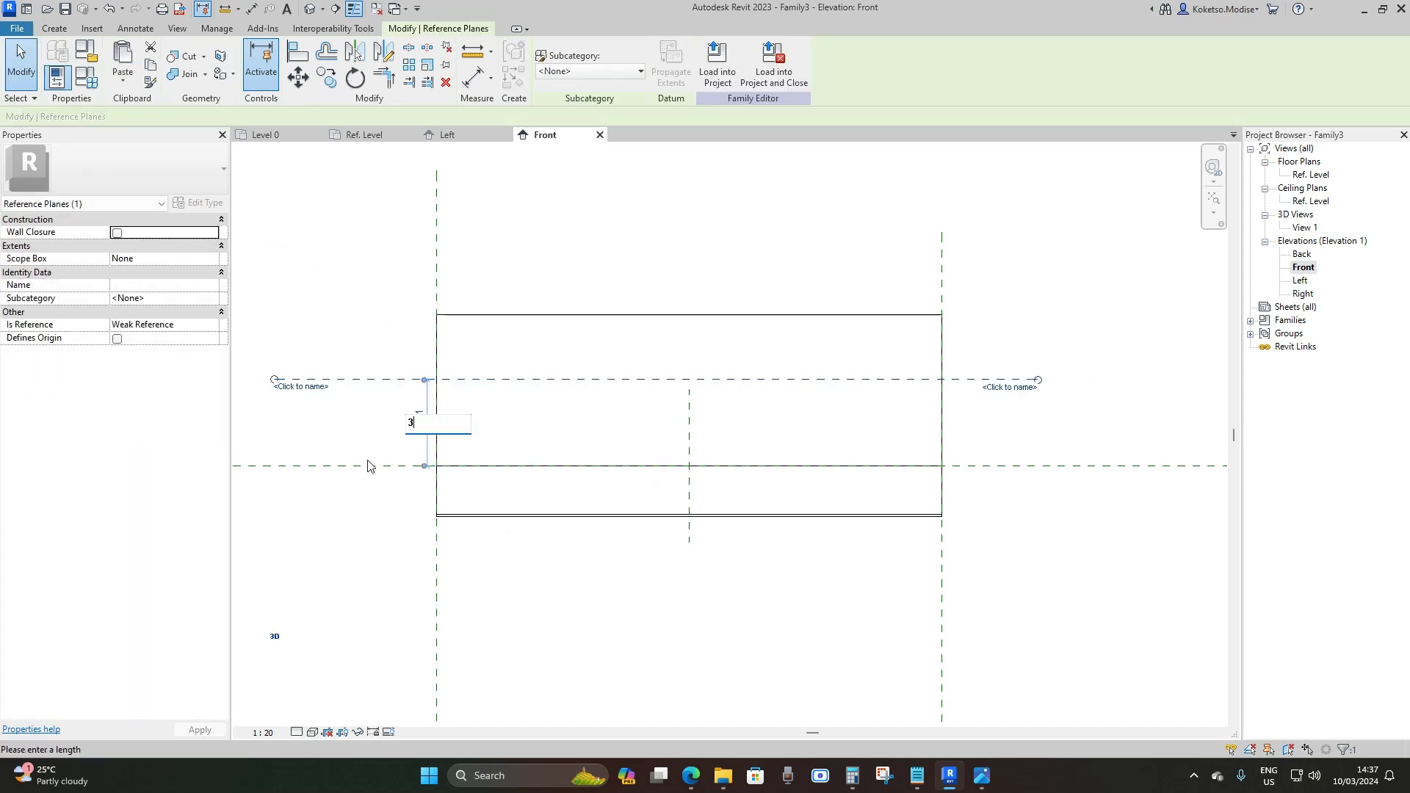
key(Return)
scroll(529, 434, down, 2)
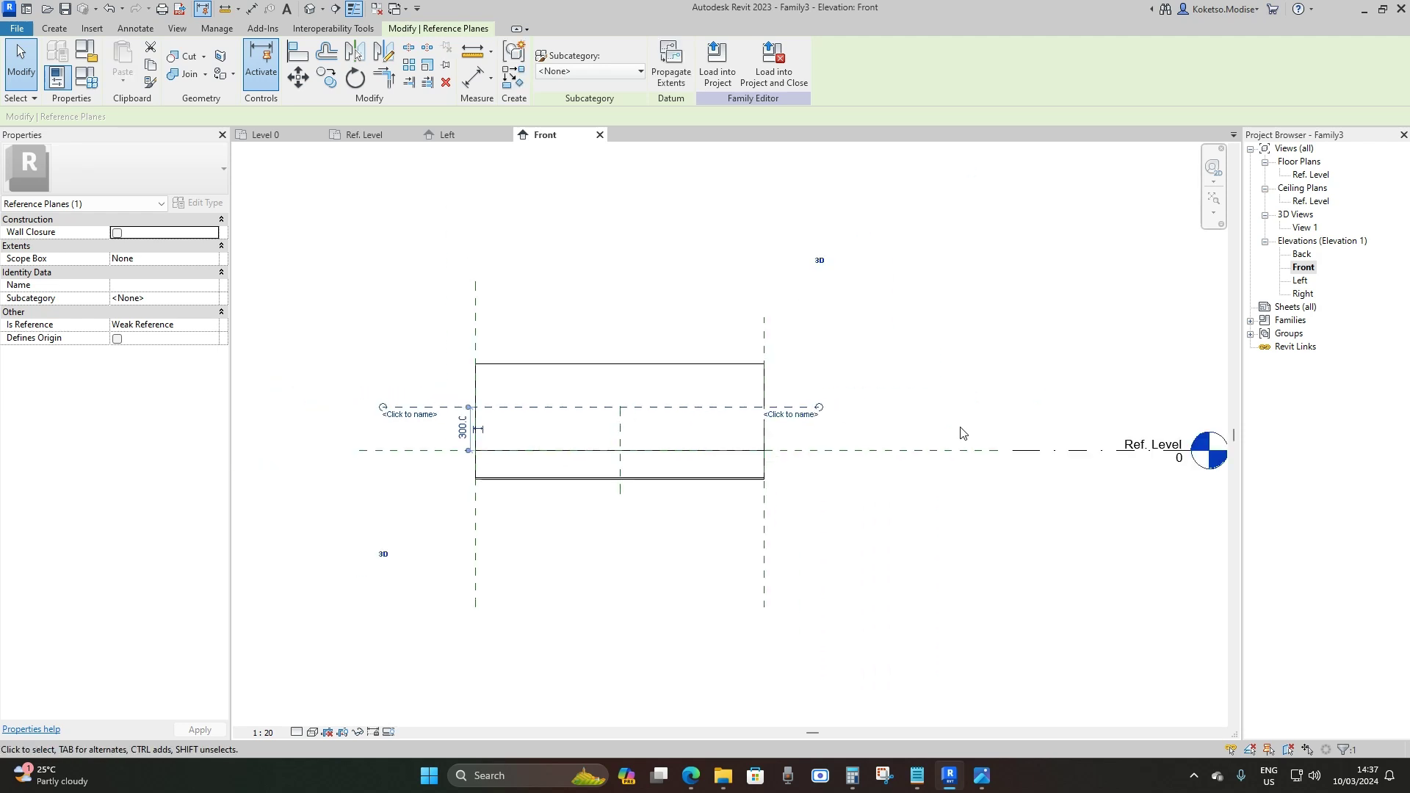
scroll(691, 423, up, 3)
key(Escape)
middle_drag(635, 325, 535, 327)
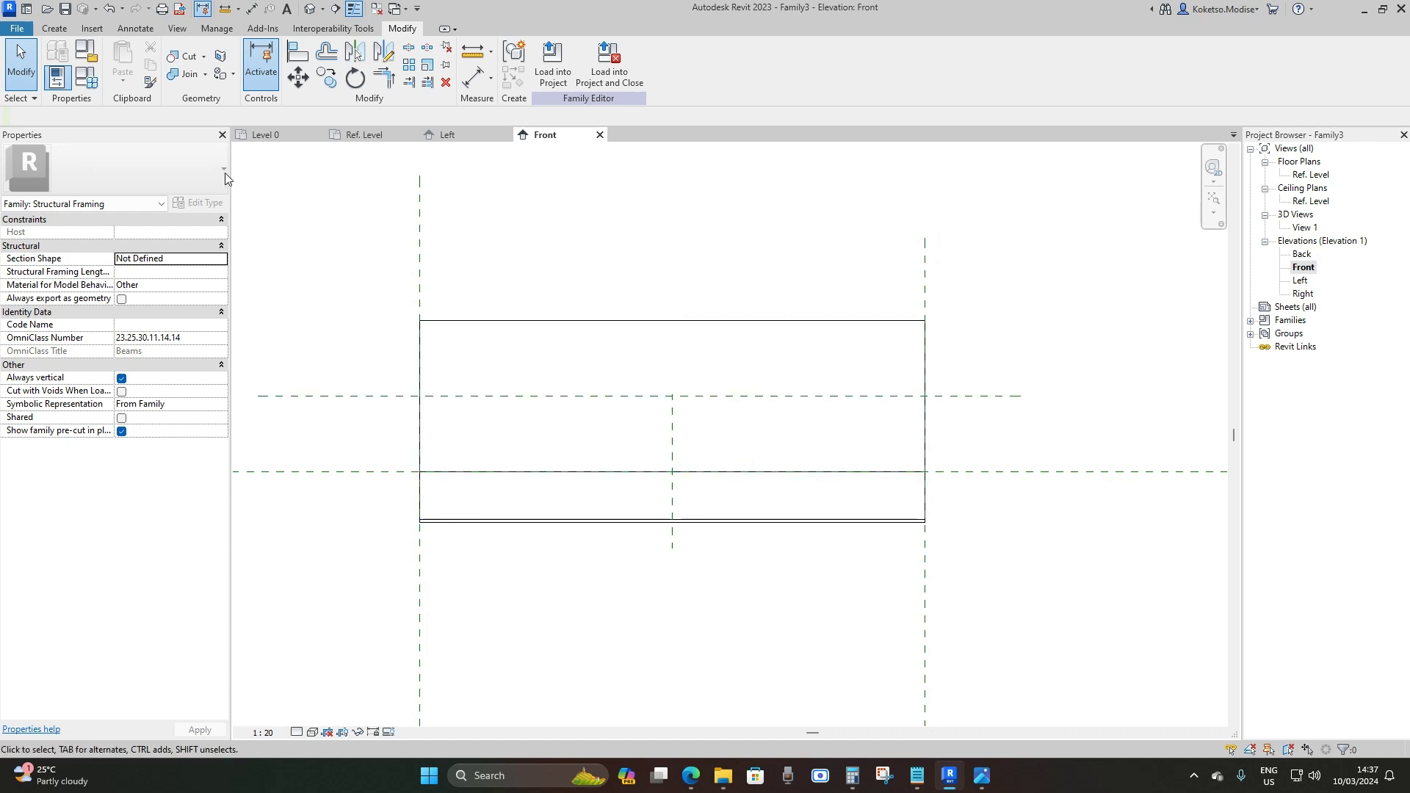
Begin a void swept blend with a sketched path on the work plane Reference Plane : Center (Front/Back).
click(55, 28)
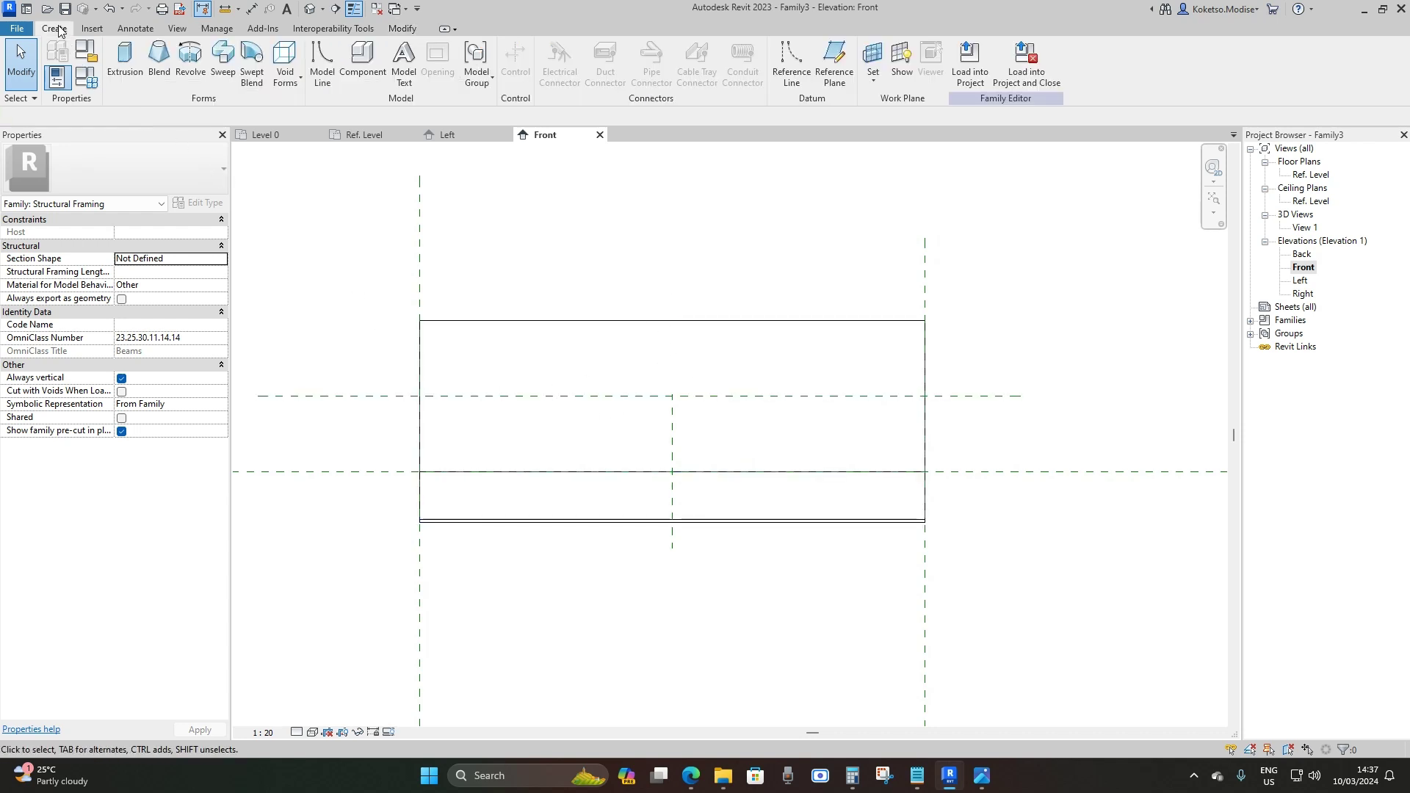
click(286, 80)
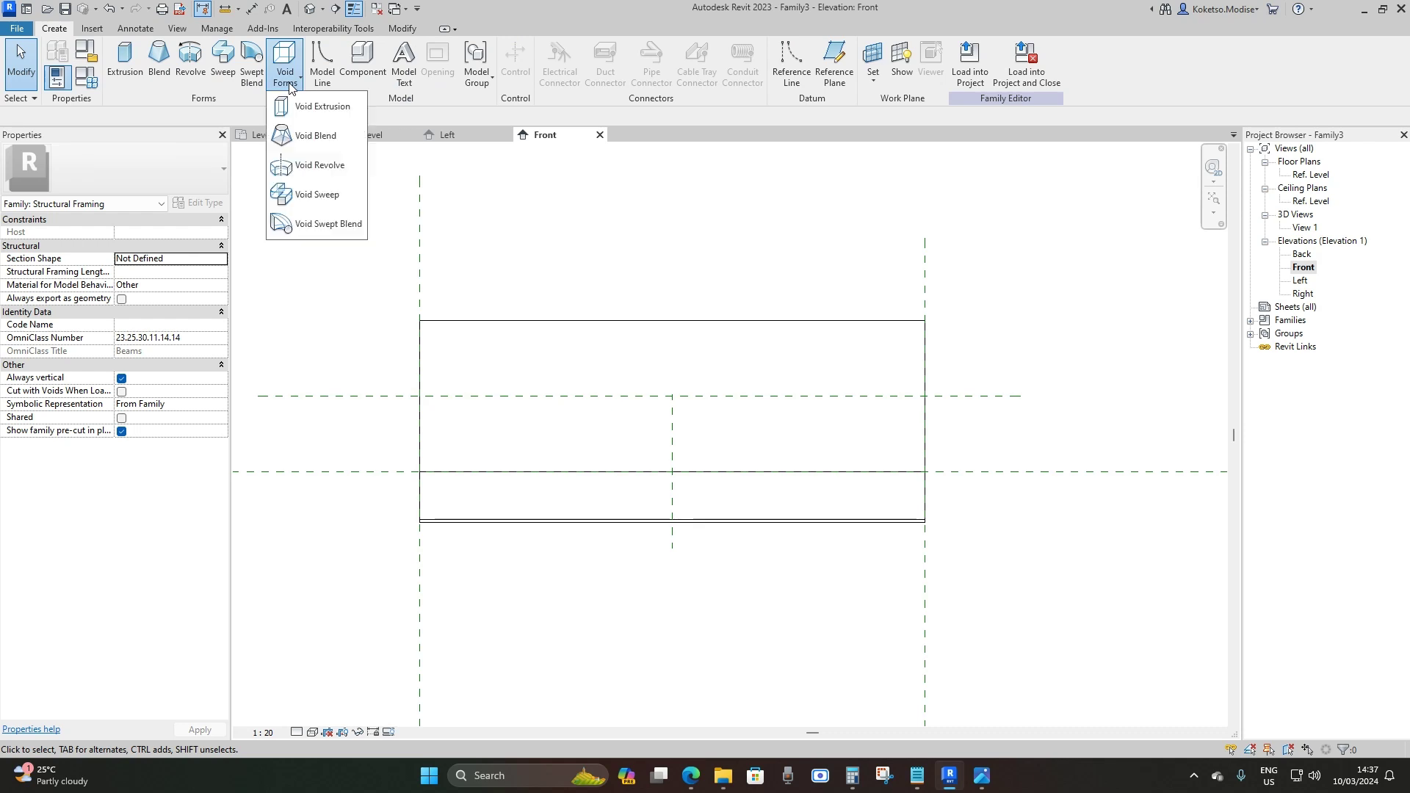
click(309, 229)
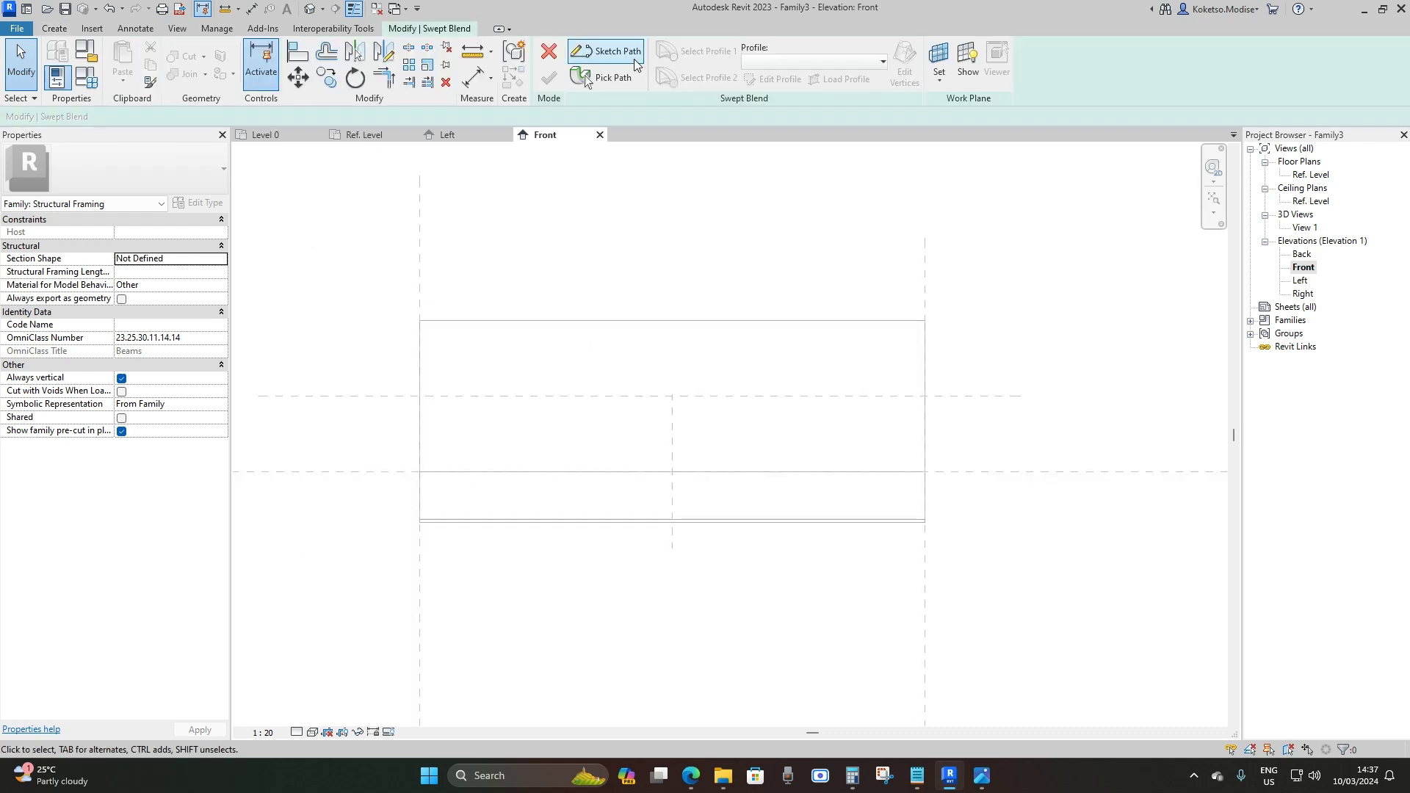
click(608, 50)
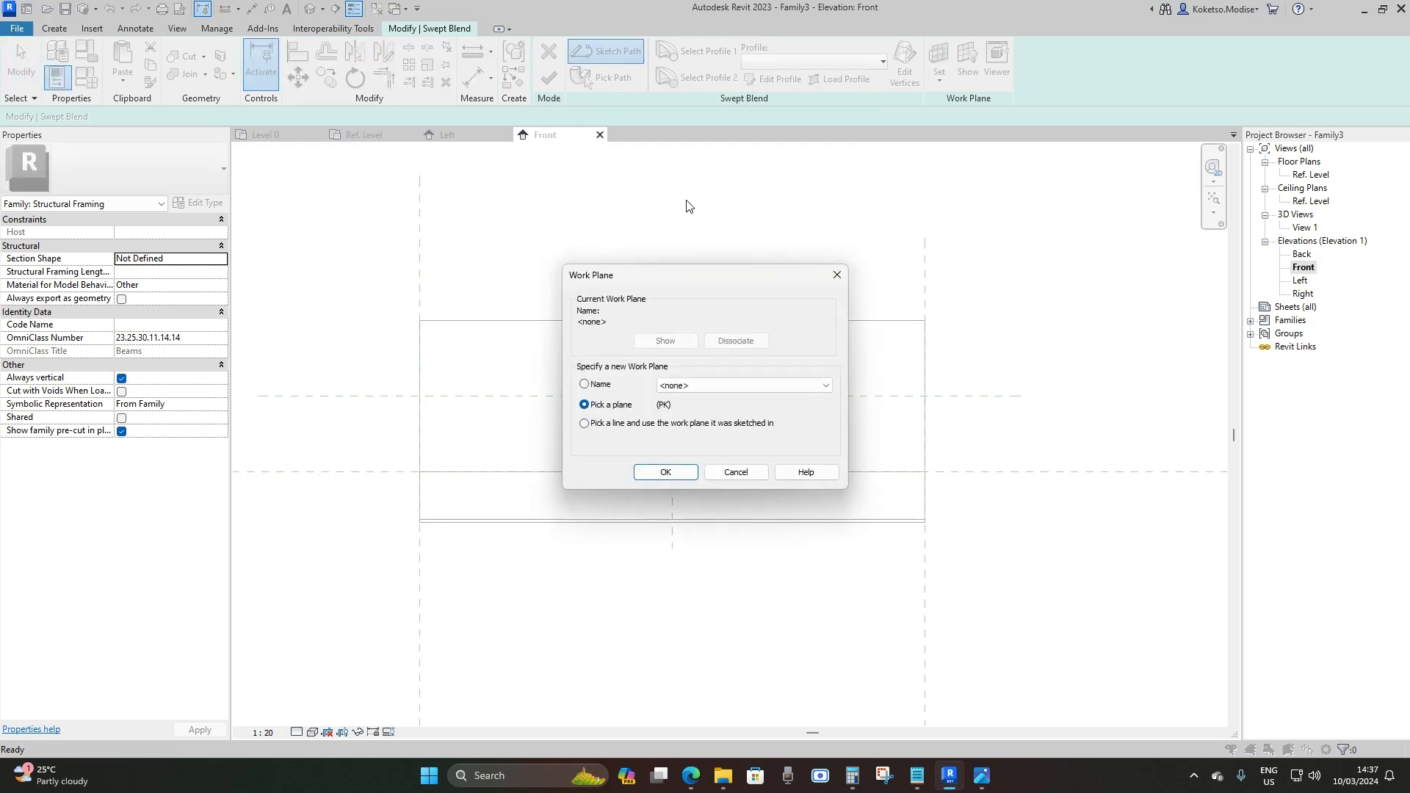
click(693, 385)
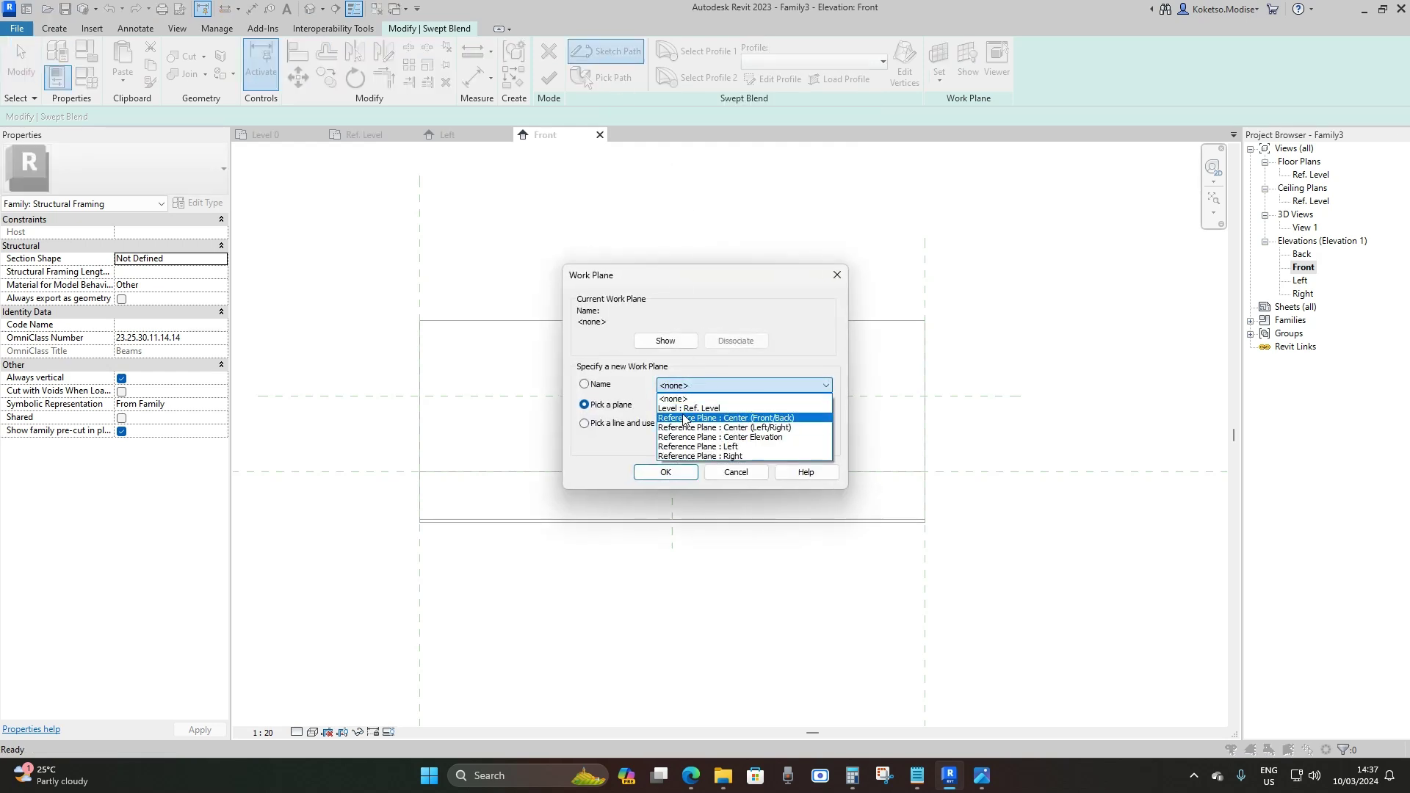
click(766, 419)
click(664, 472)
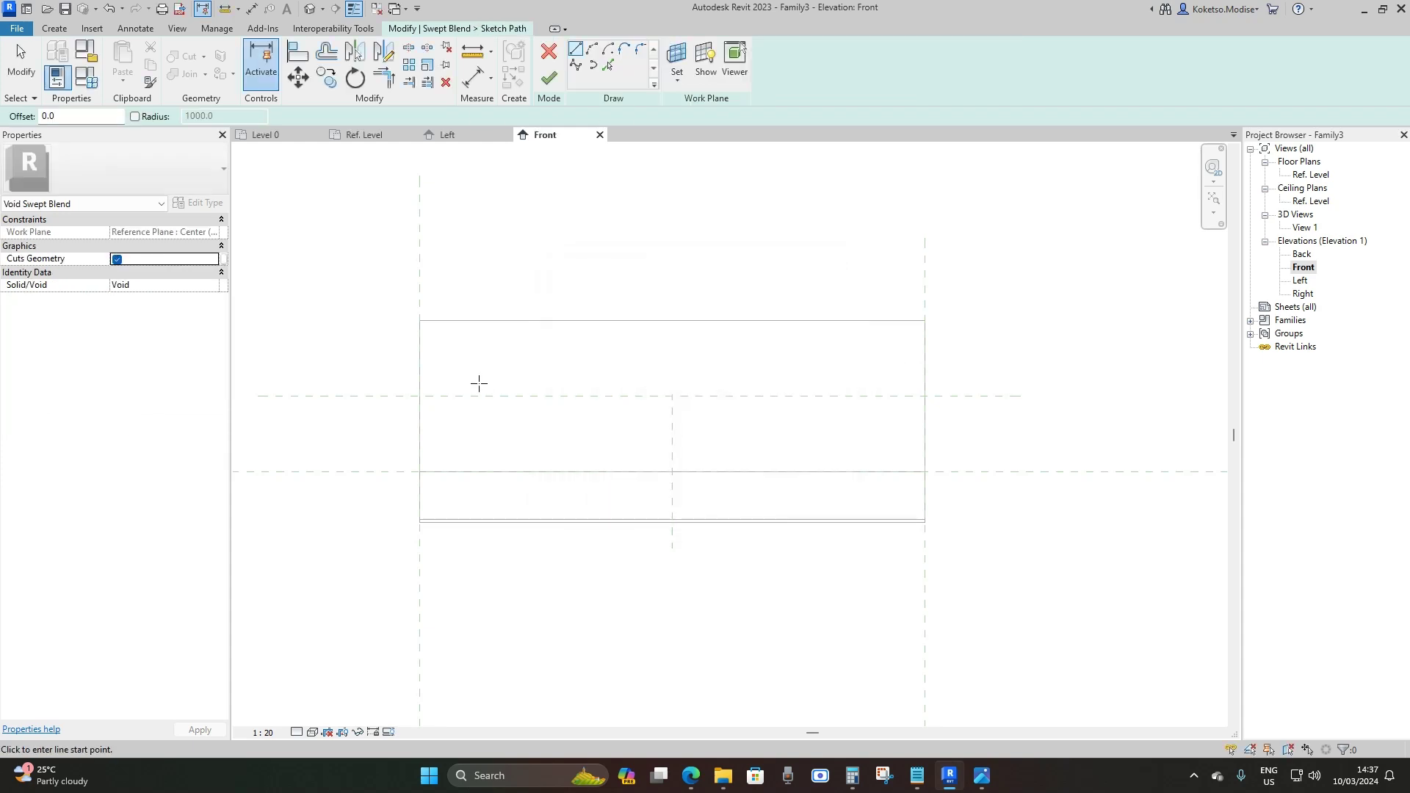
Sketch a spline path from the left plane's intersection with the 300 mm plane, through the centre plane, to the parapet's top edge at mid-length.
click(576, 65)
scroll(532, 356, down, 1)
scroll(463, 418, up, 1)
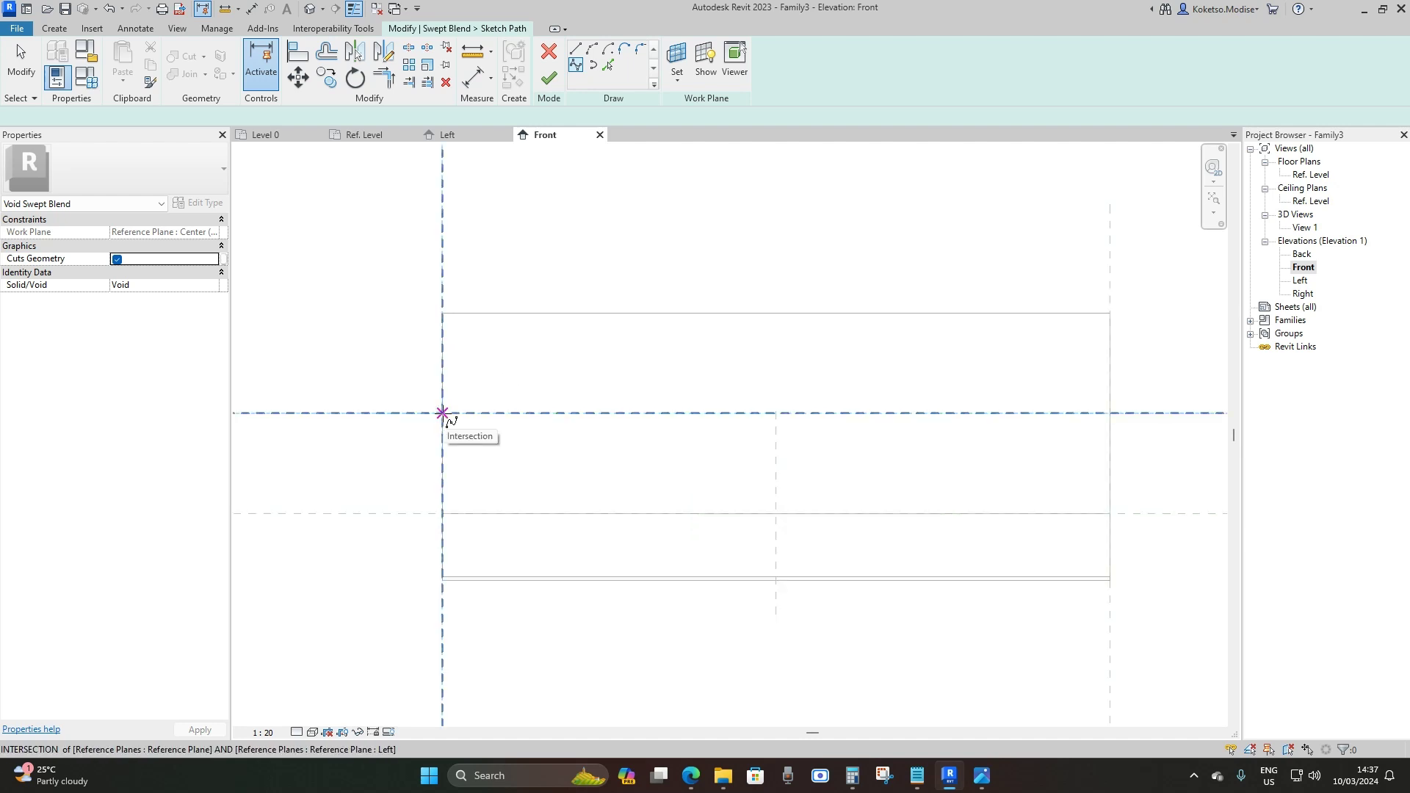
click(442, 413)
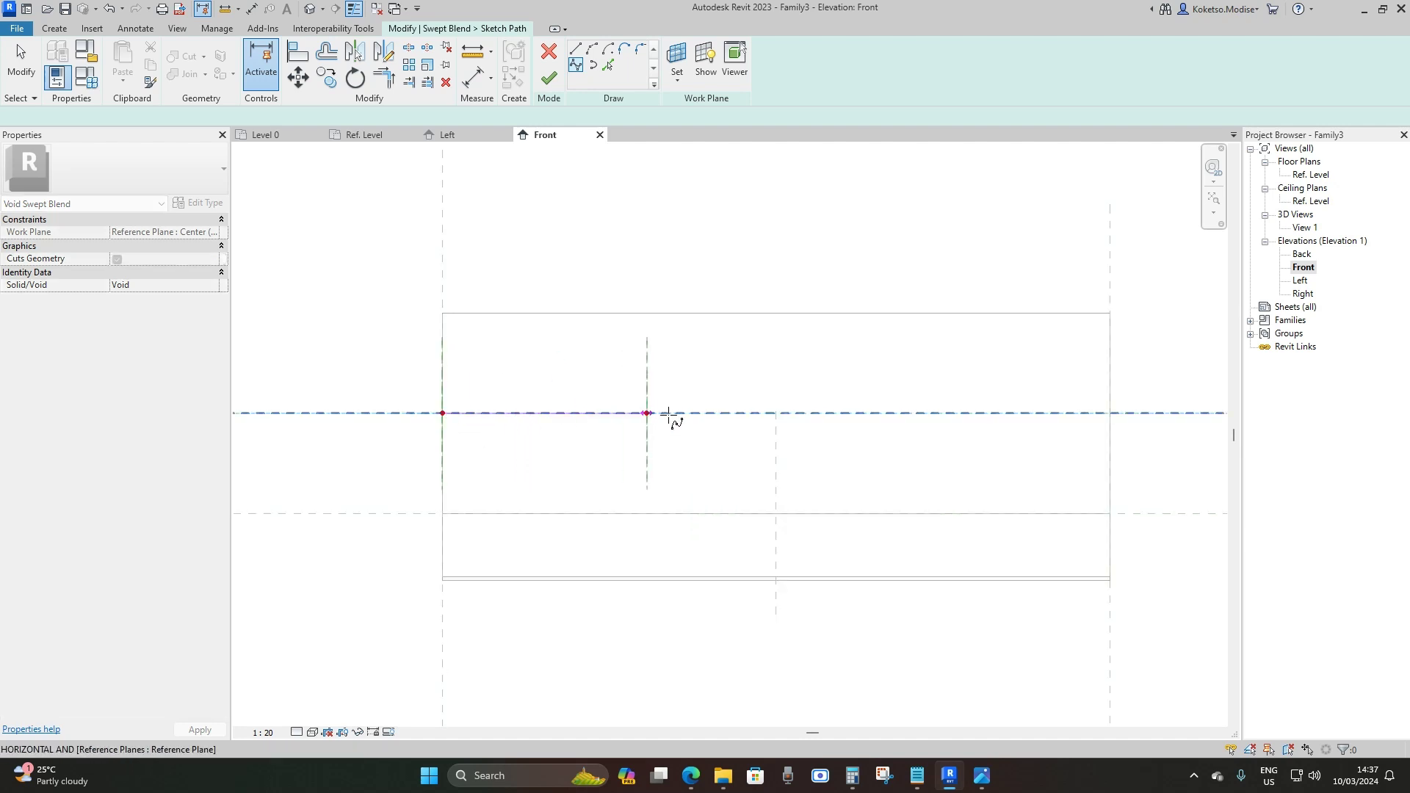
click(776, 413)
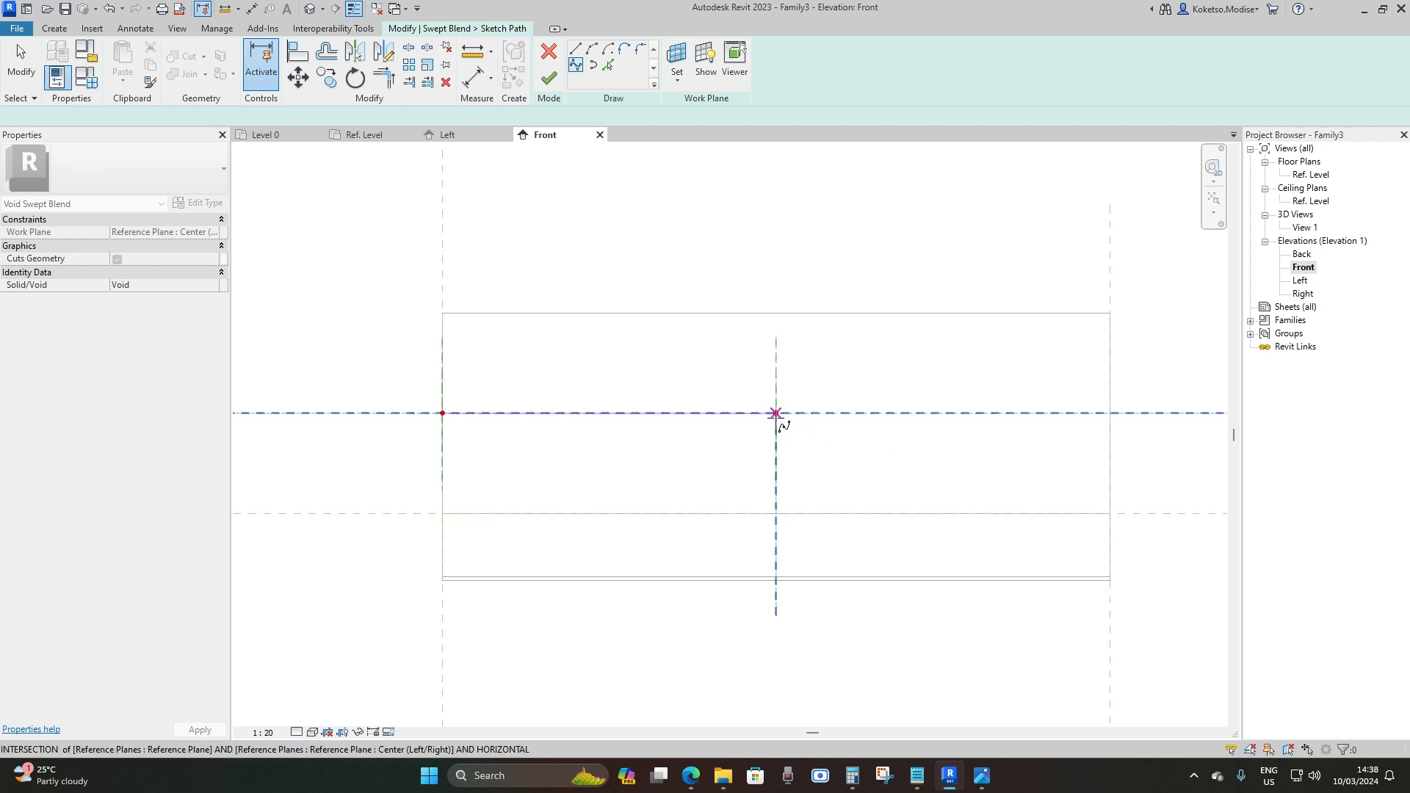
click(776, 315)
key(Escape)
key(Escape)
middle_drag(740, 384, 633, 390)
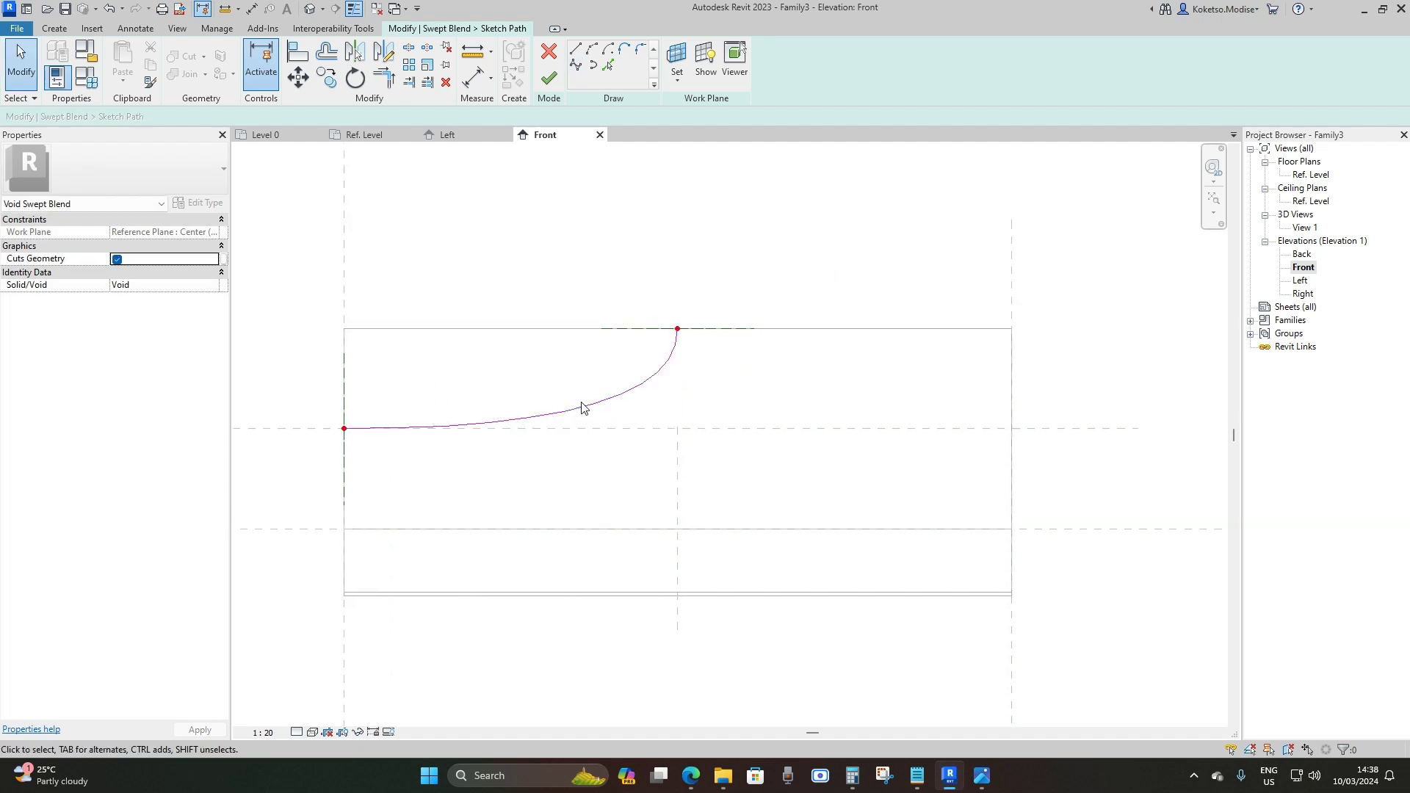
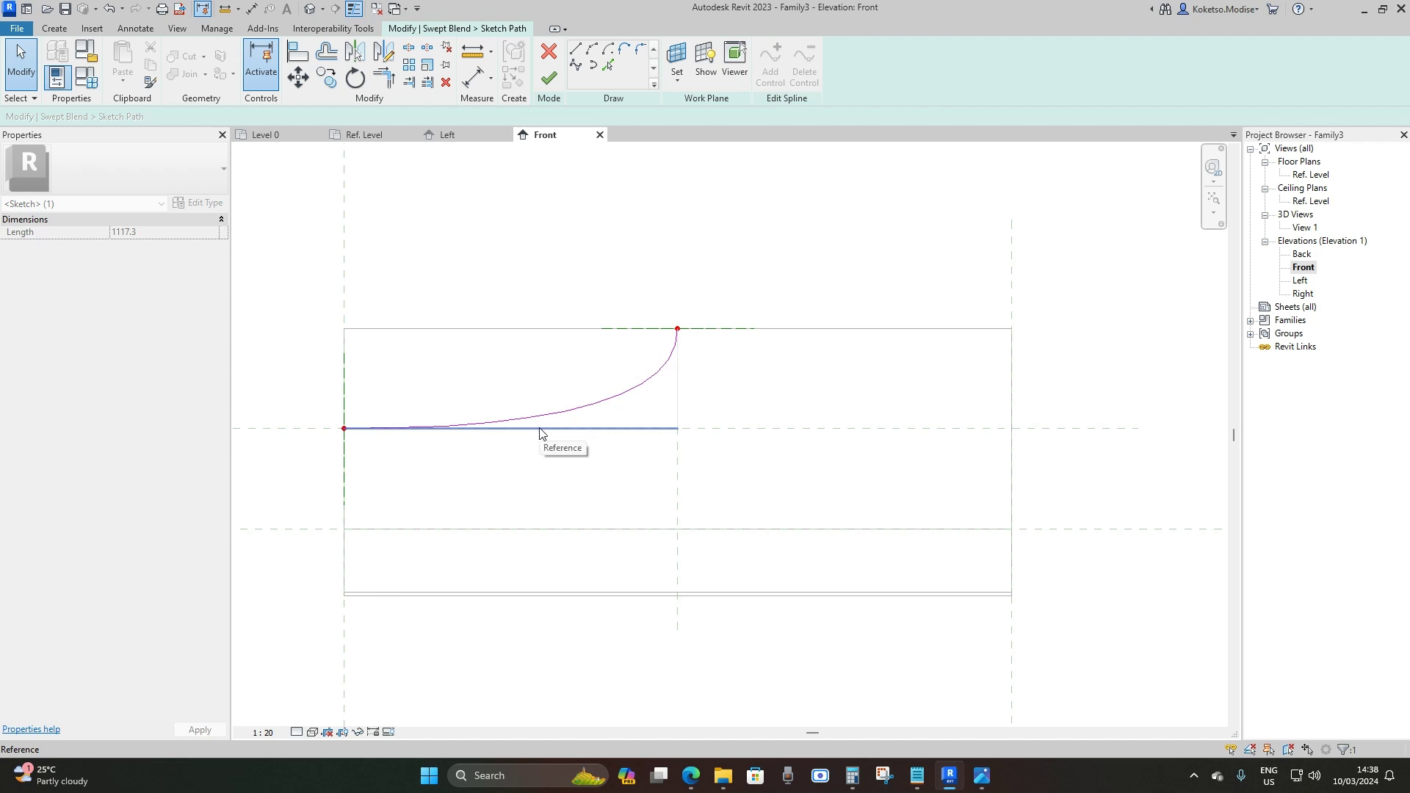
Add a control point on the spline's horizontal control line and slide it toward the corner, undoing the accidental move of the whole spline.
click(511, 430)
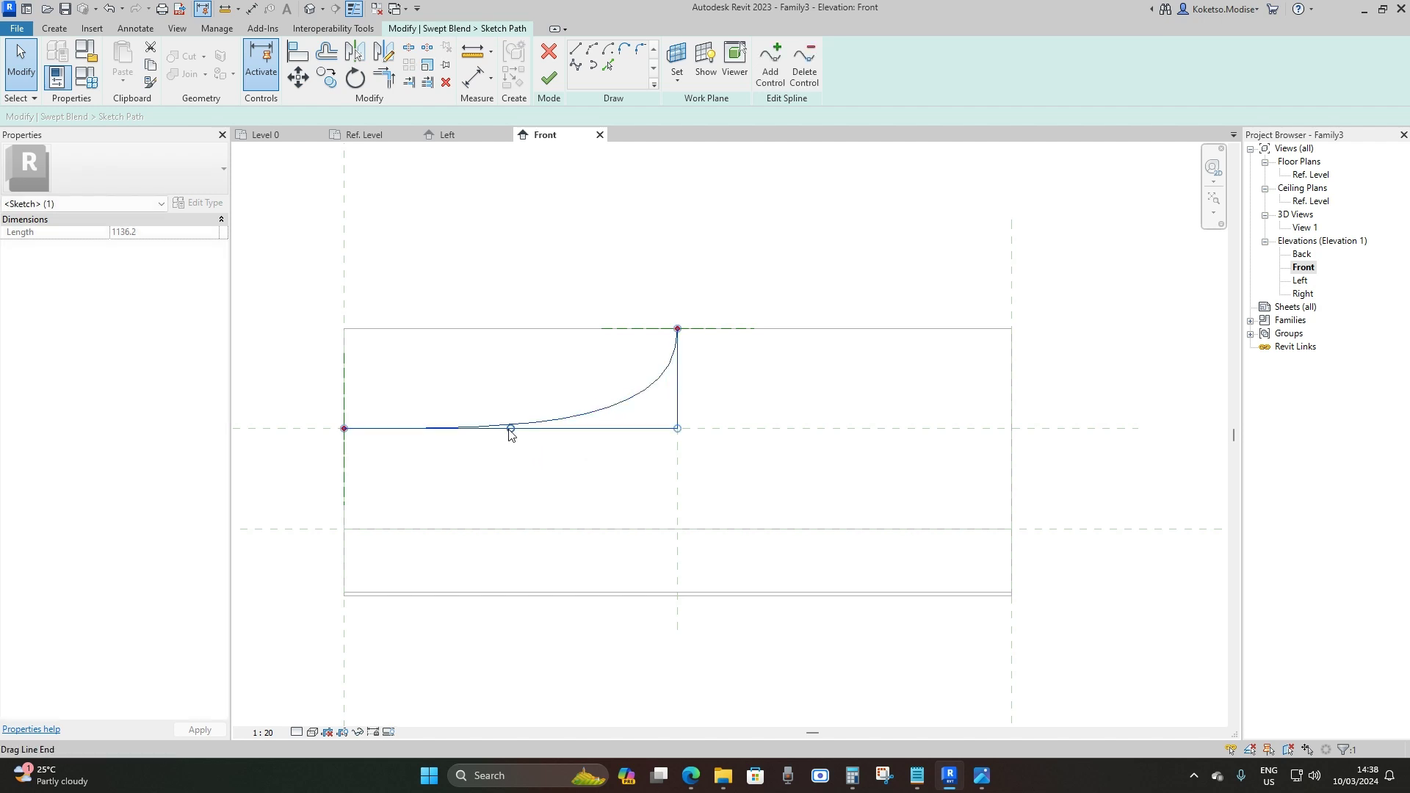
key(Escape)
drag(571, 429, 648, 429)
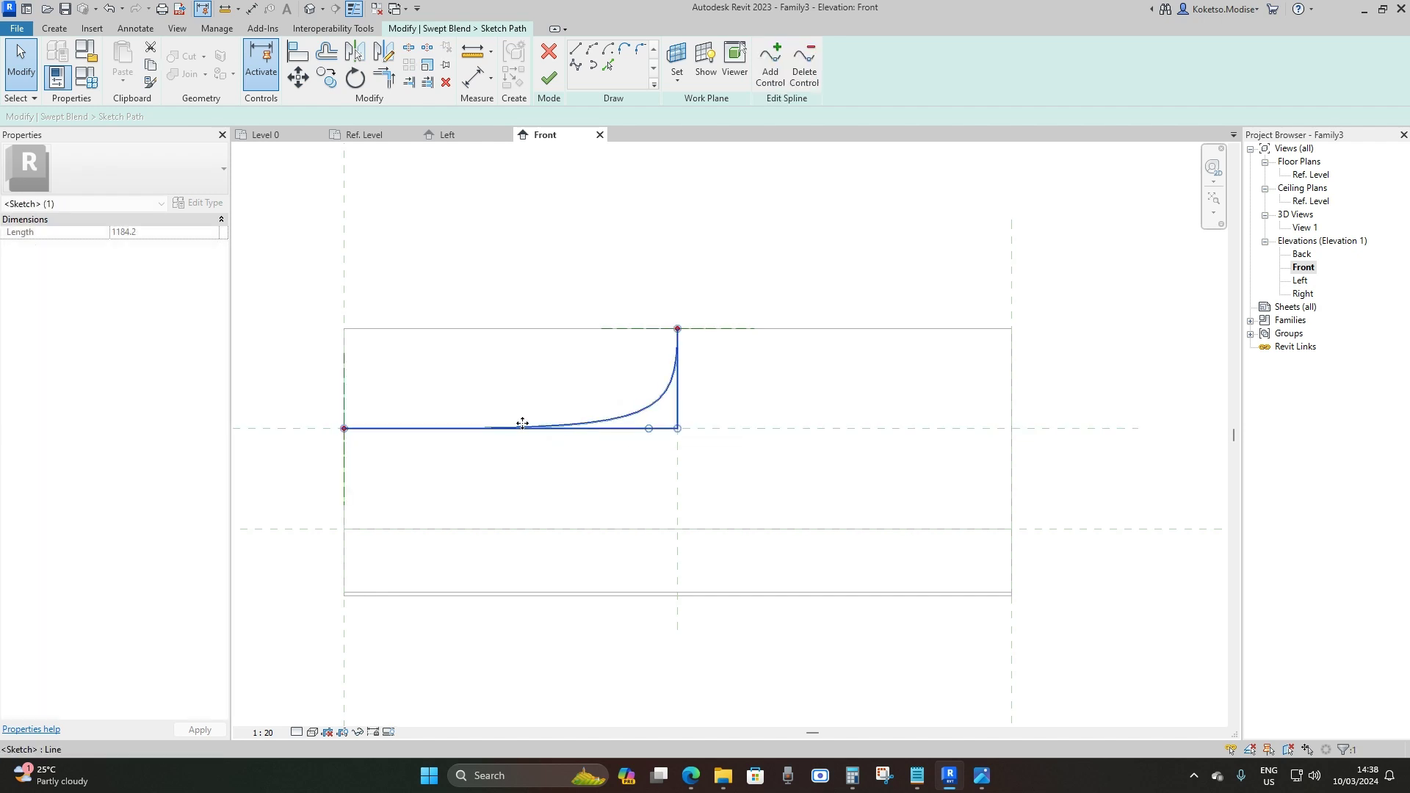
drag(674, 350, 557, 420)
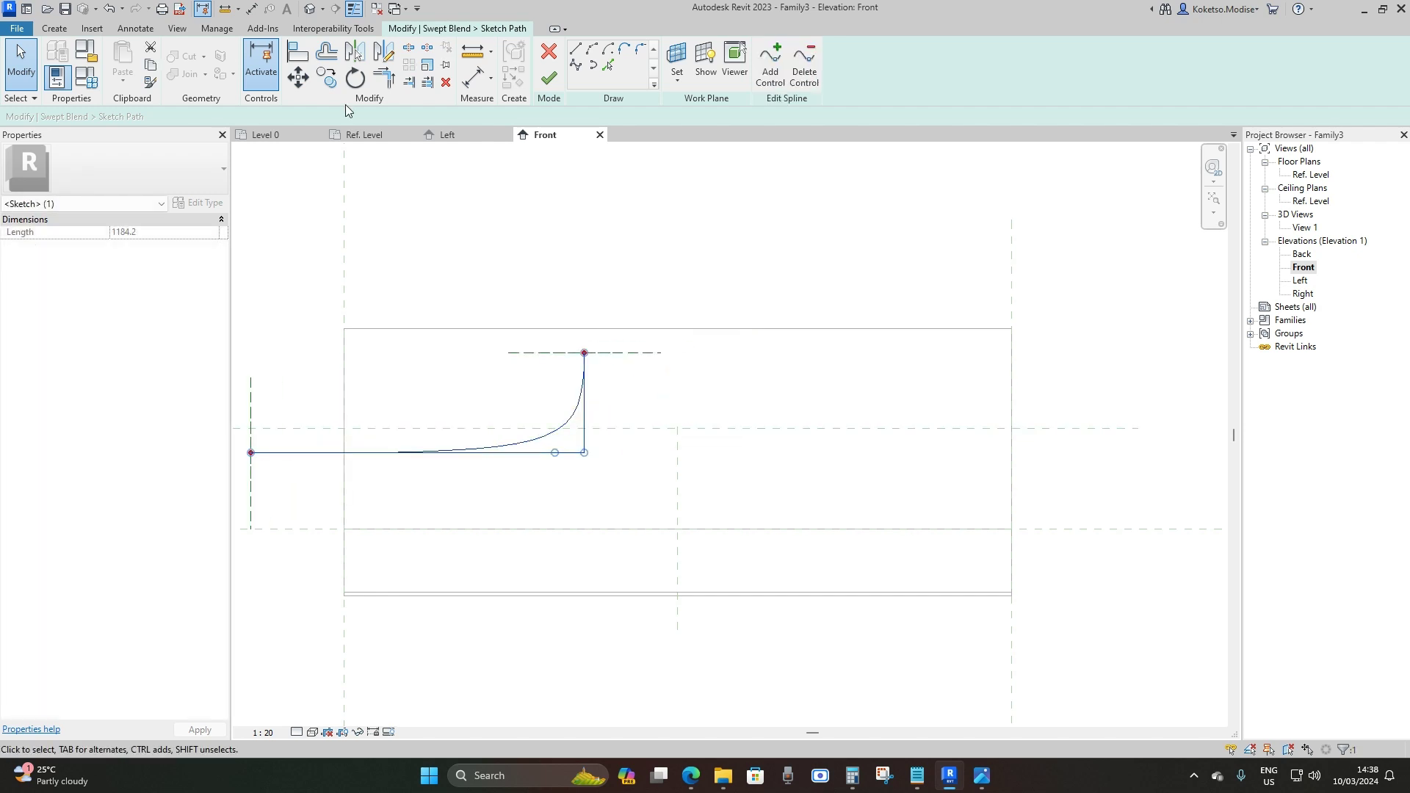
click(110, 9)
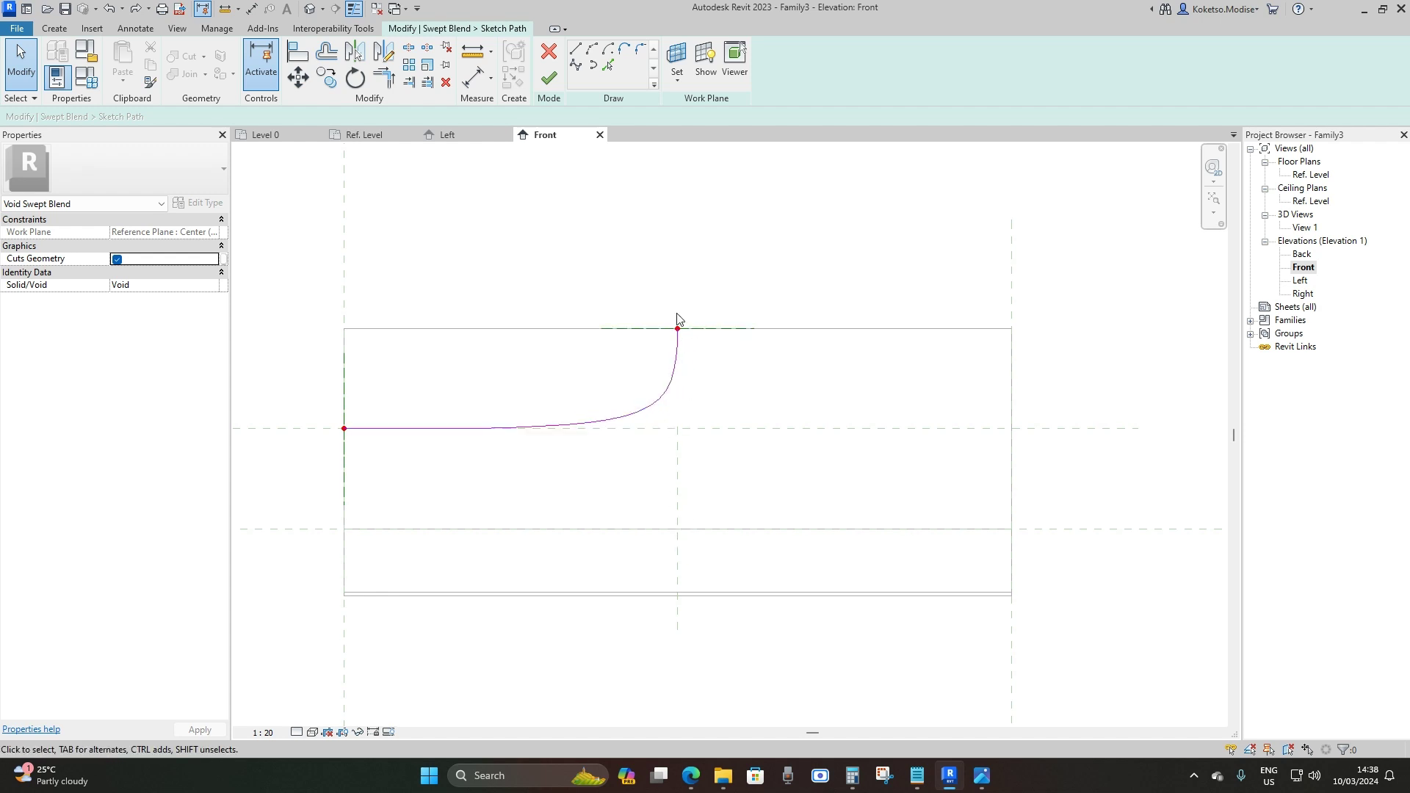
Move the spline's added control point further along the horizontal plane, almost onto the centre-plane corner, to tighten the bend.
click(620, 424)
drag(649, 432, 650, 429)
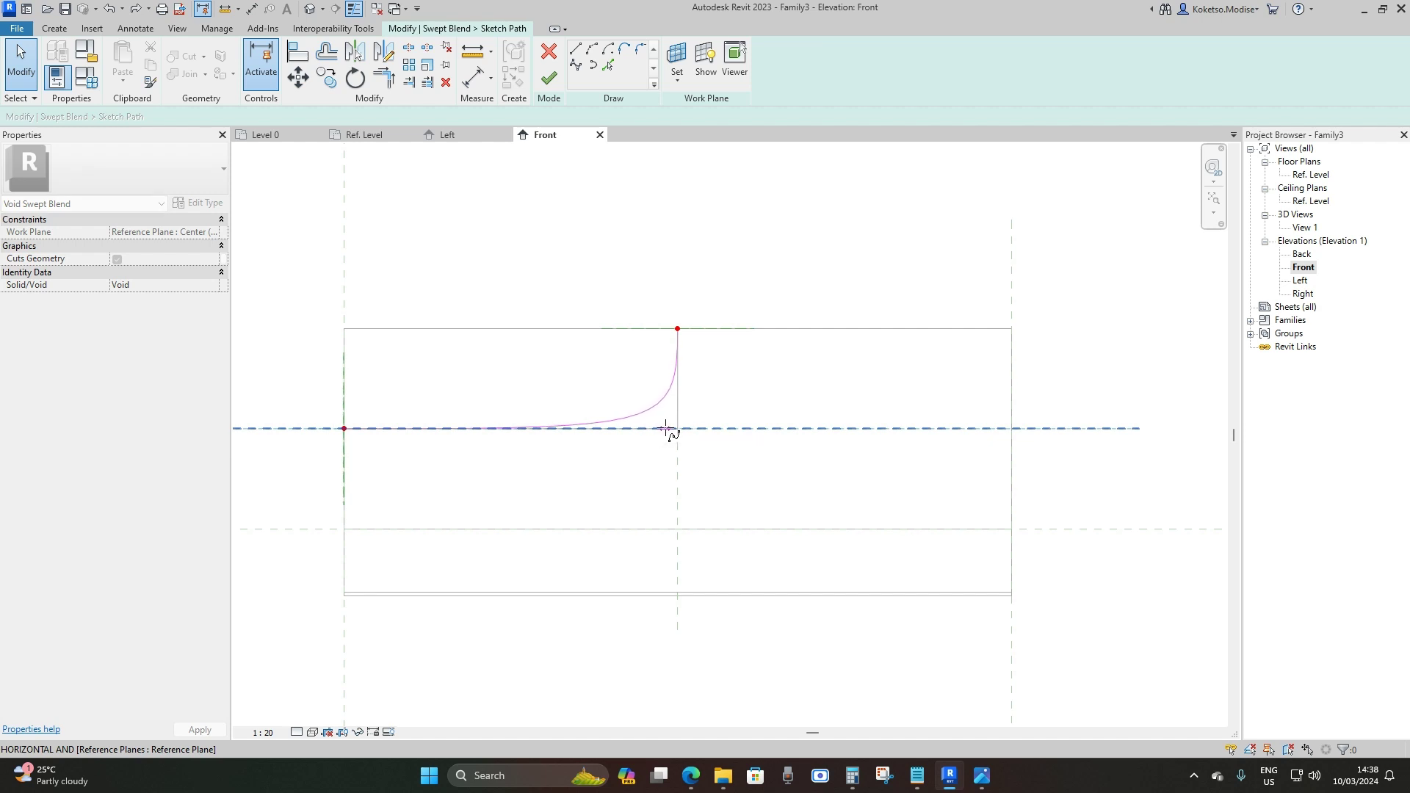
drag(671, 429, 671, 429)
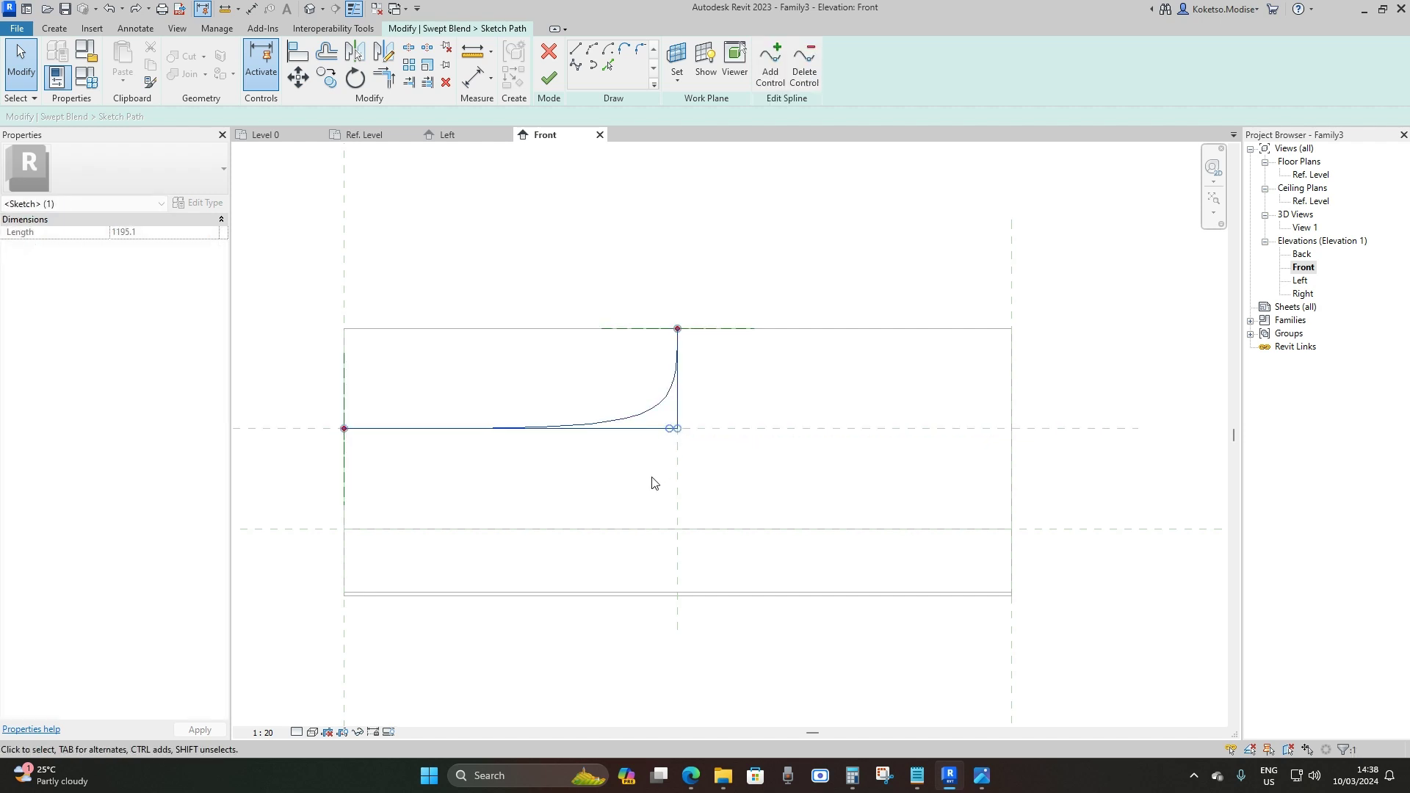
click(683, 214)
scroll(667, 415, up, 2)
scroll(667, 415, down, 2)
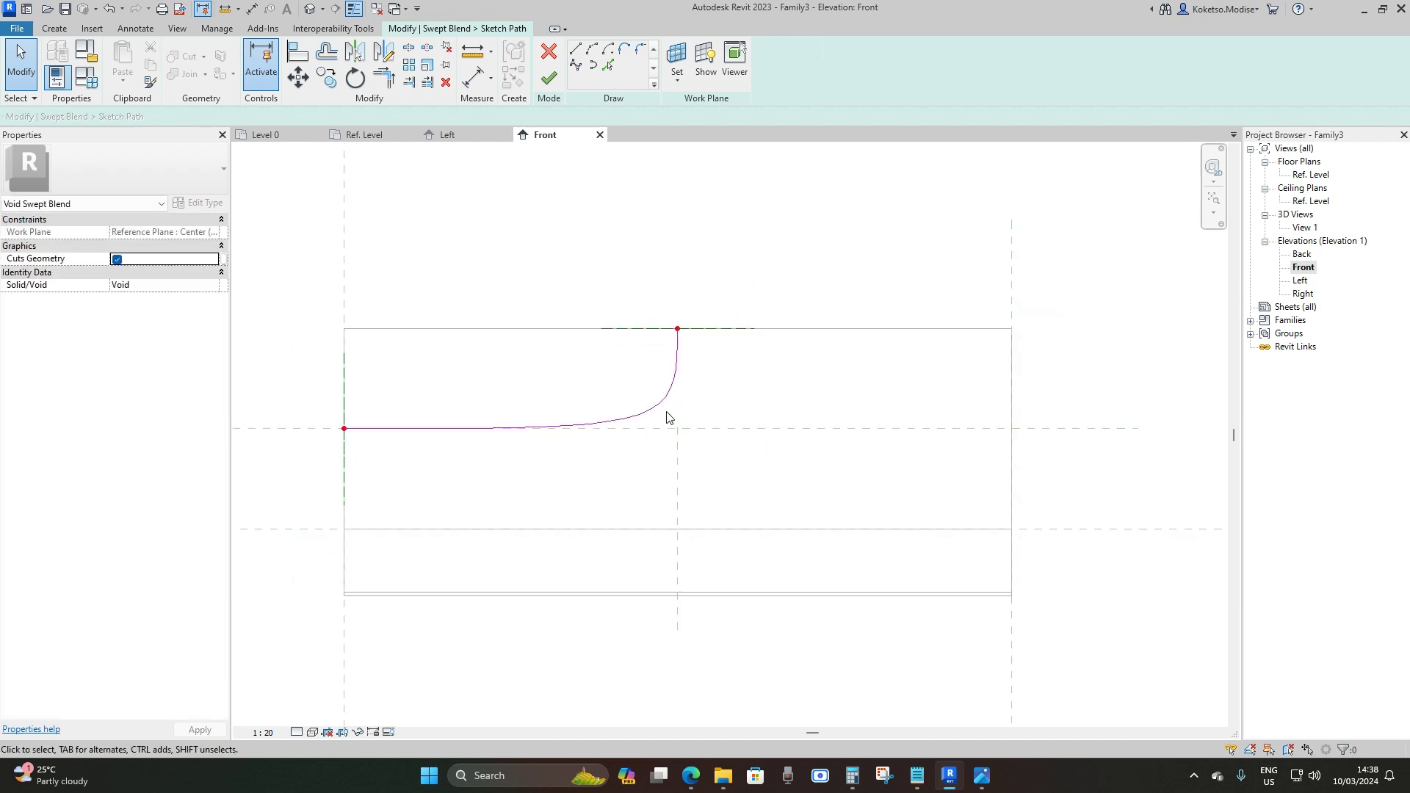
Finish the path sketch and open Profile 1 of the swept blend for editing in the Left elevation.
click(550, 78)
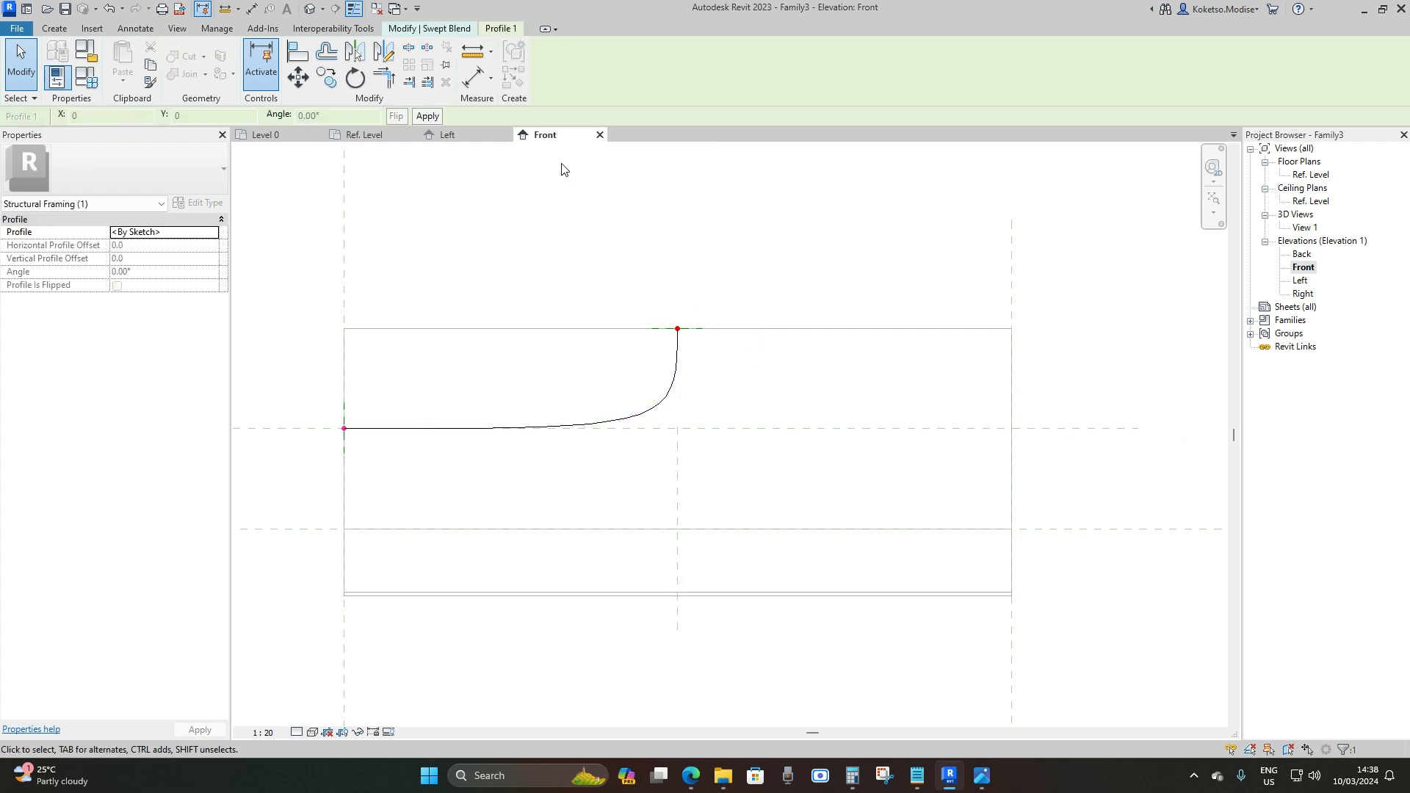
click(444, 30)
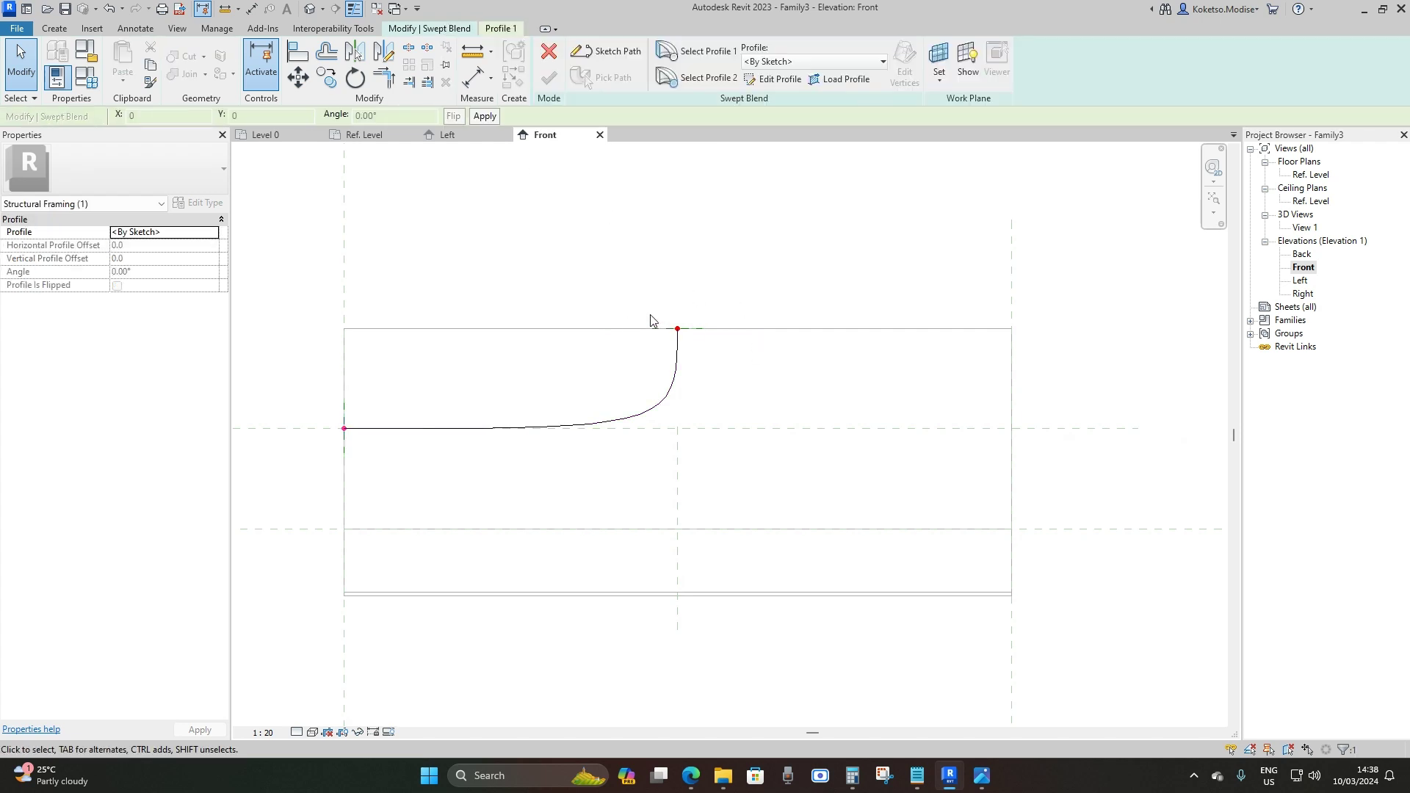
scroll(611, 311, up, 1)
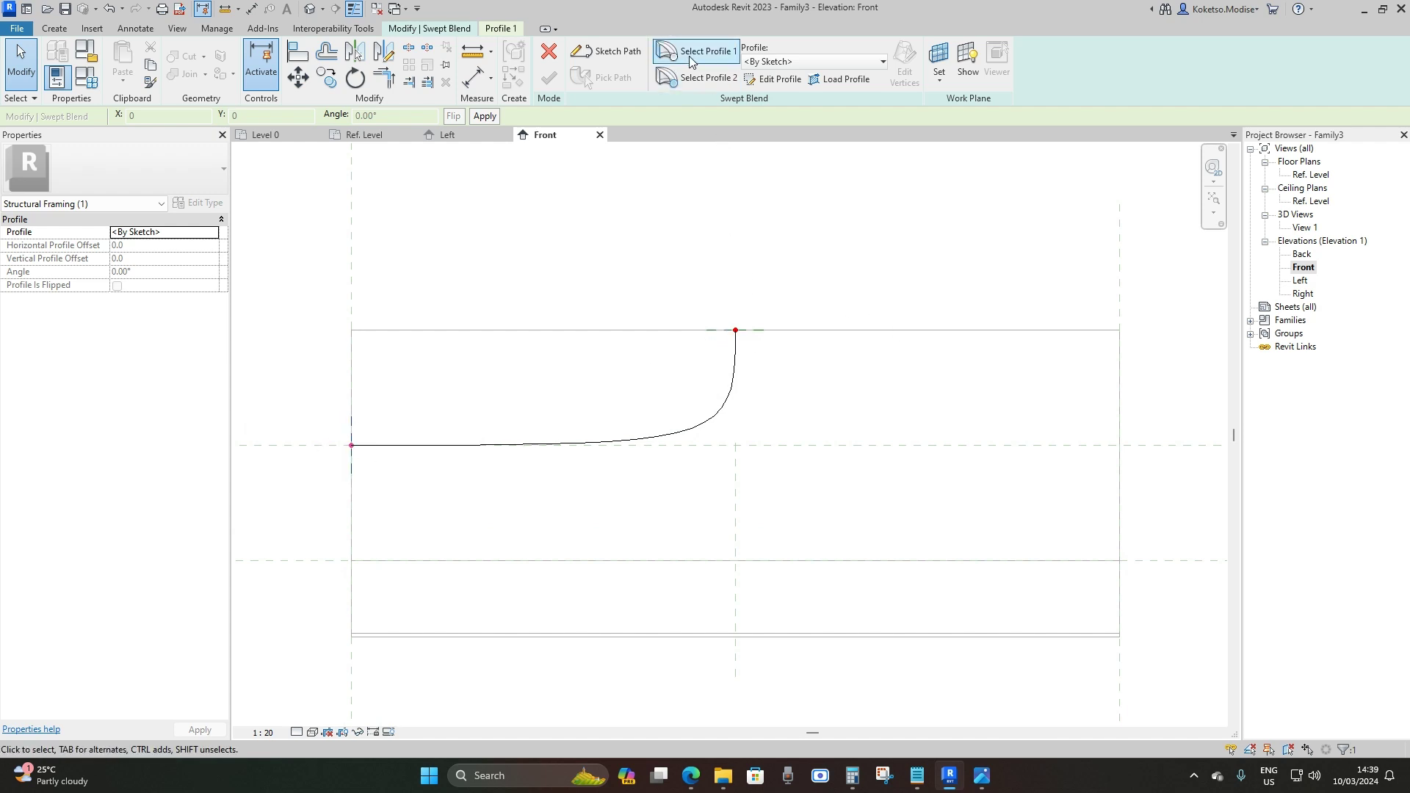
click(775, 79)
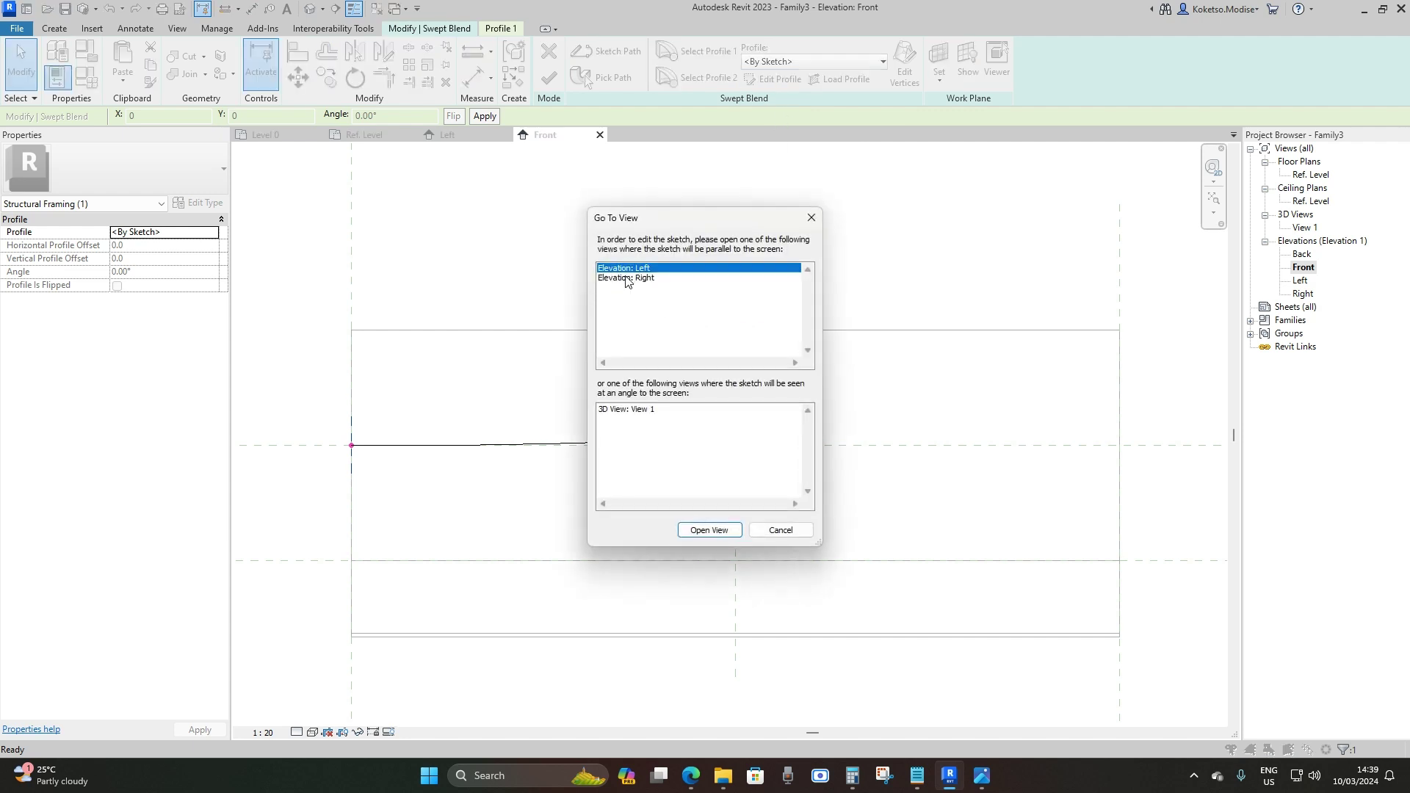
click(708, 530)
Sketch a 30 mm radius circle centred on the path's start point as Profile 1 and finish the profile.
scroll(645, 378, up, 3)
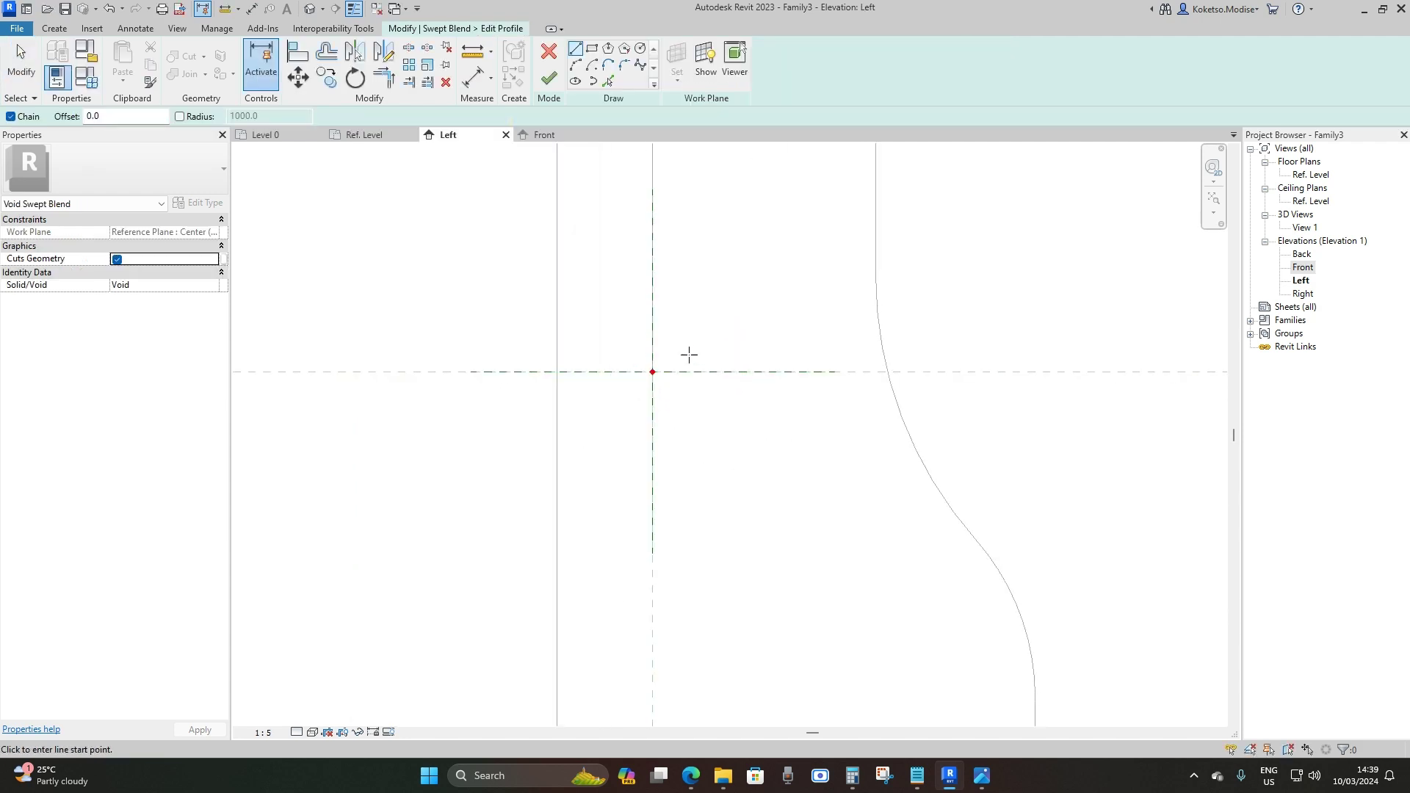
click(641, 49)
click(653, 371)
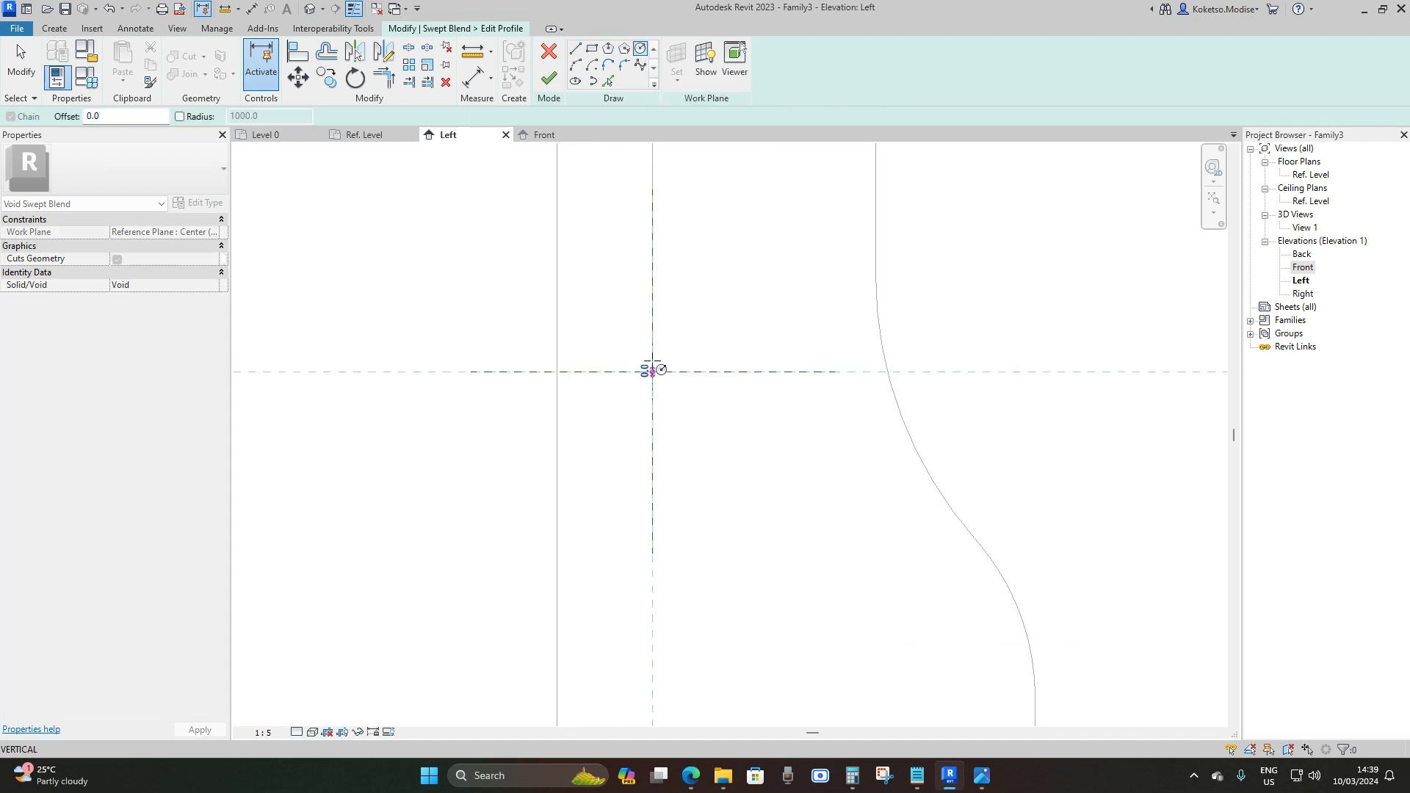
click(652, 324)
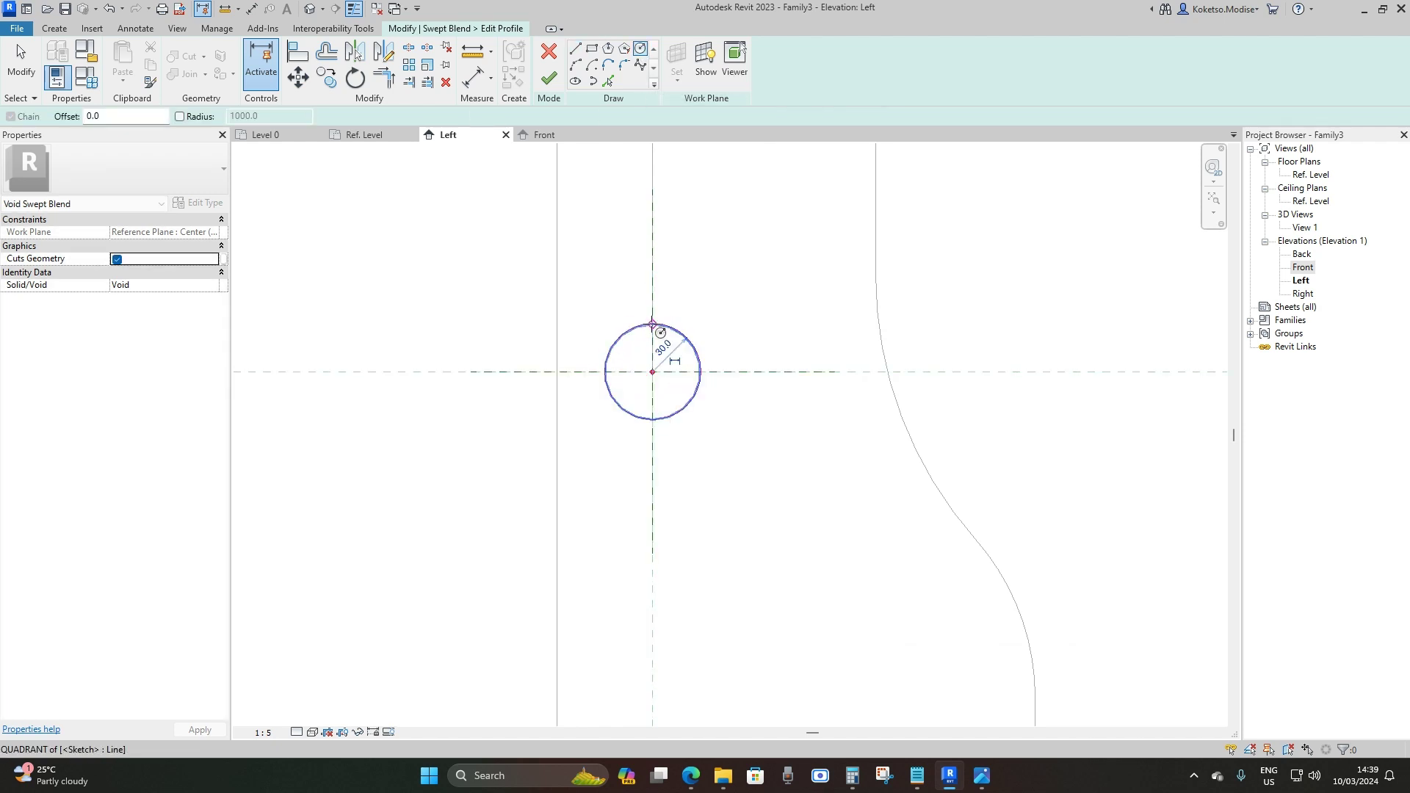
key(Escape)
scroll(697, 316, down, 4)
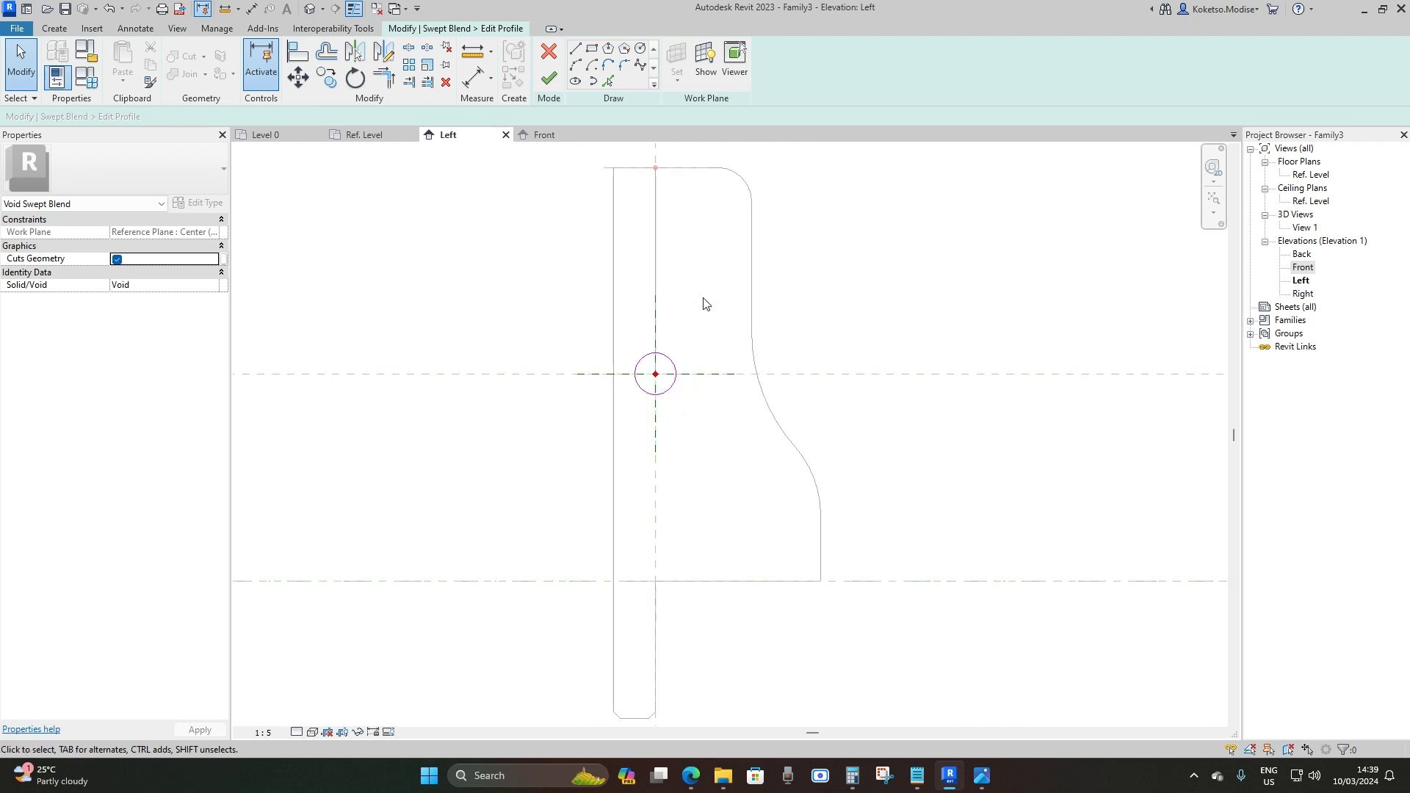
click(550, 79)
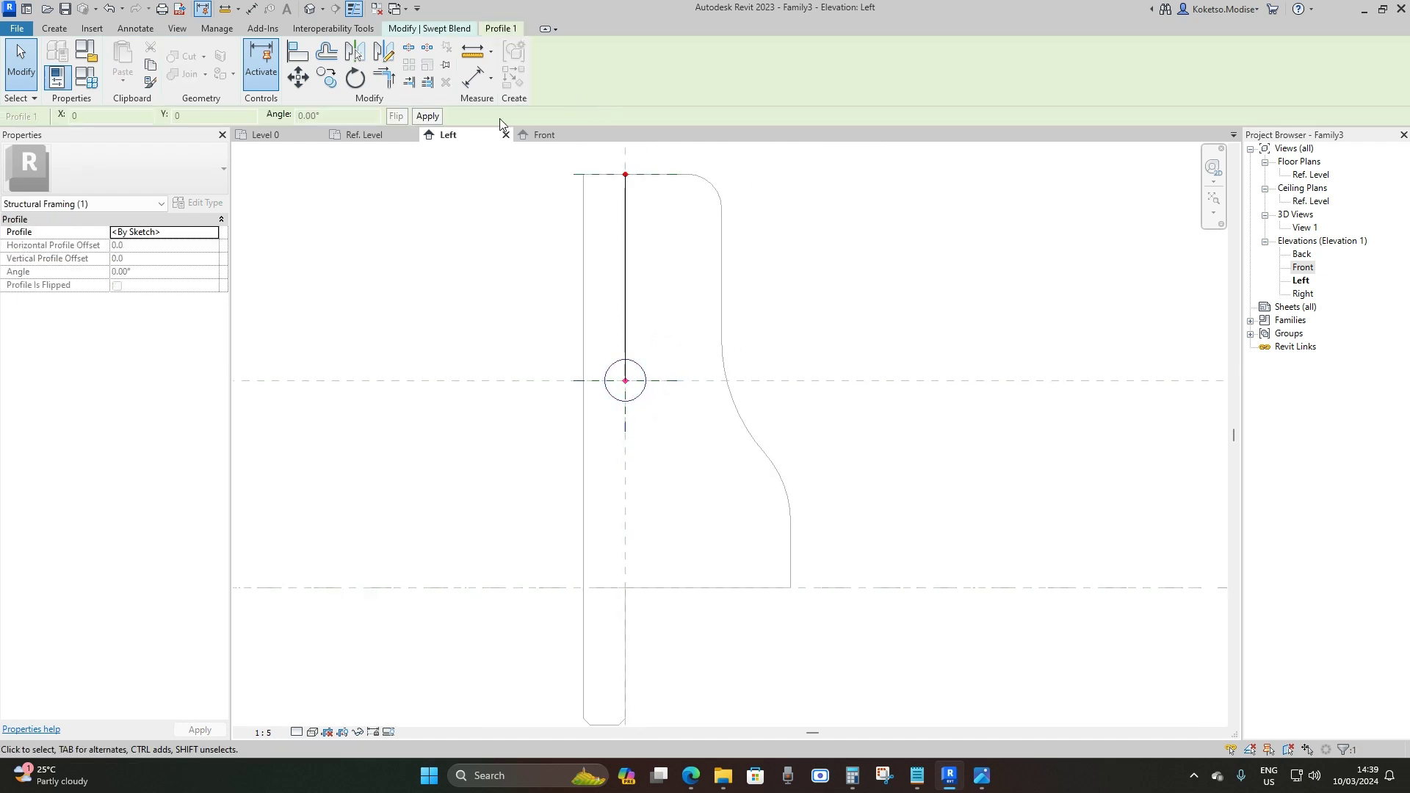
From the Front elevation, select Profile 2 and open it for editing in the Ref. Level floor plan.
click(547, 135)
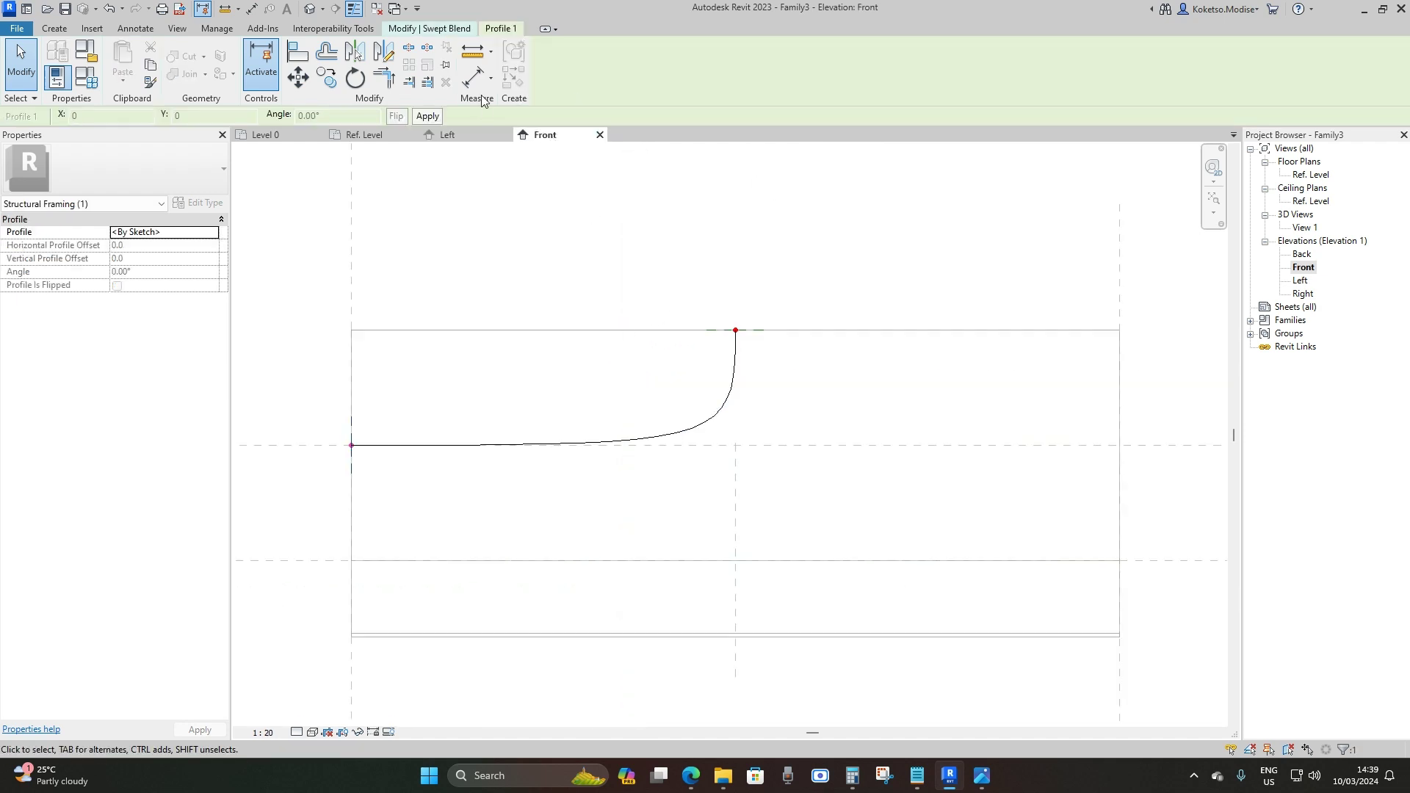
click(415, 28)
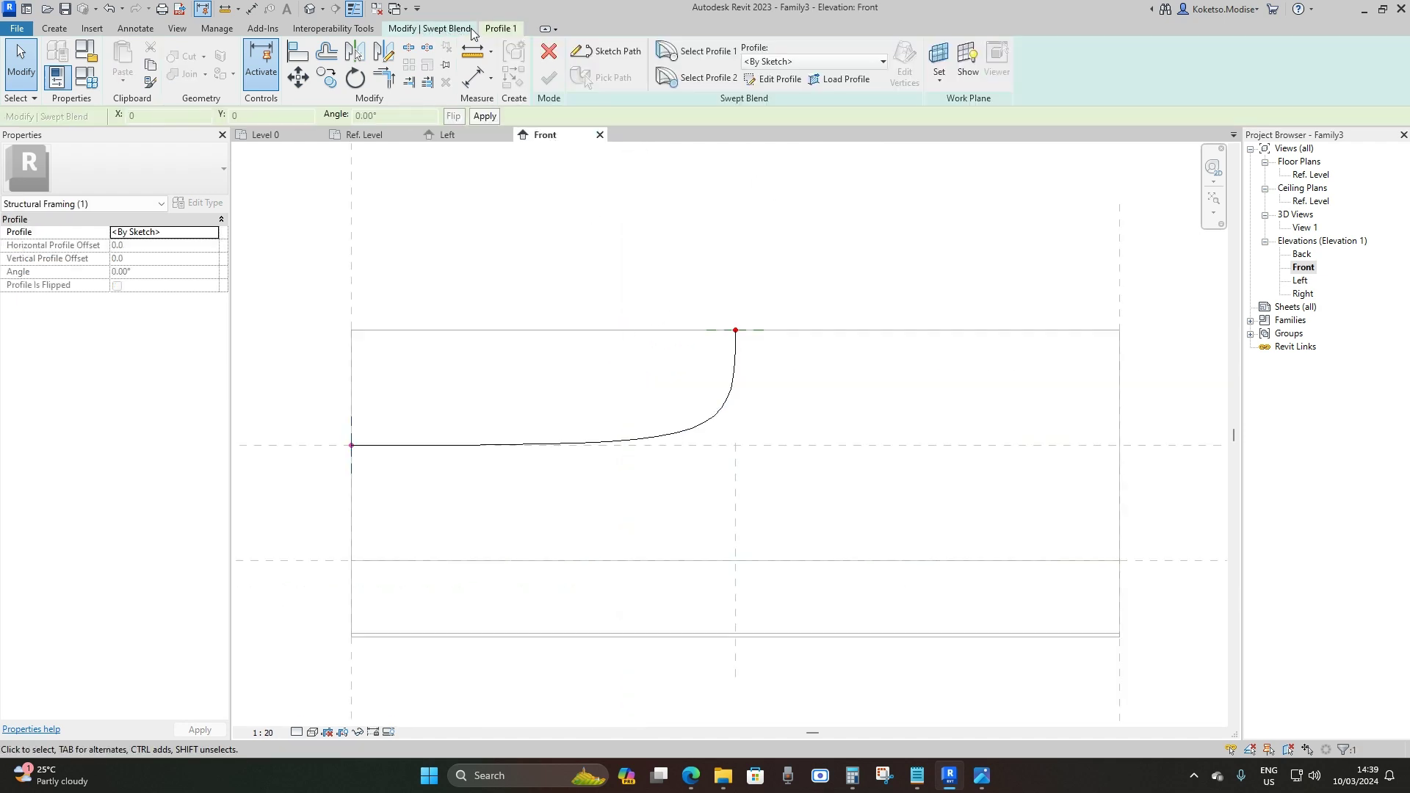
click(696, 78)
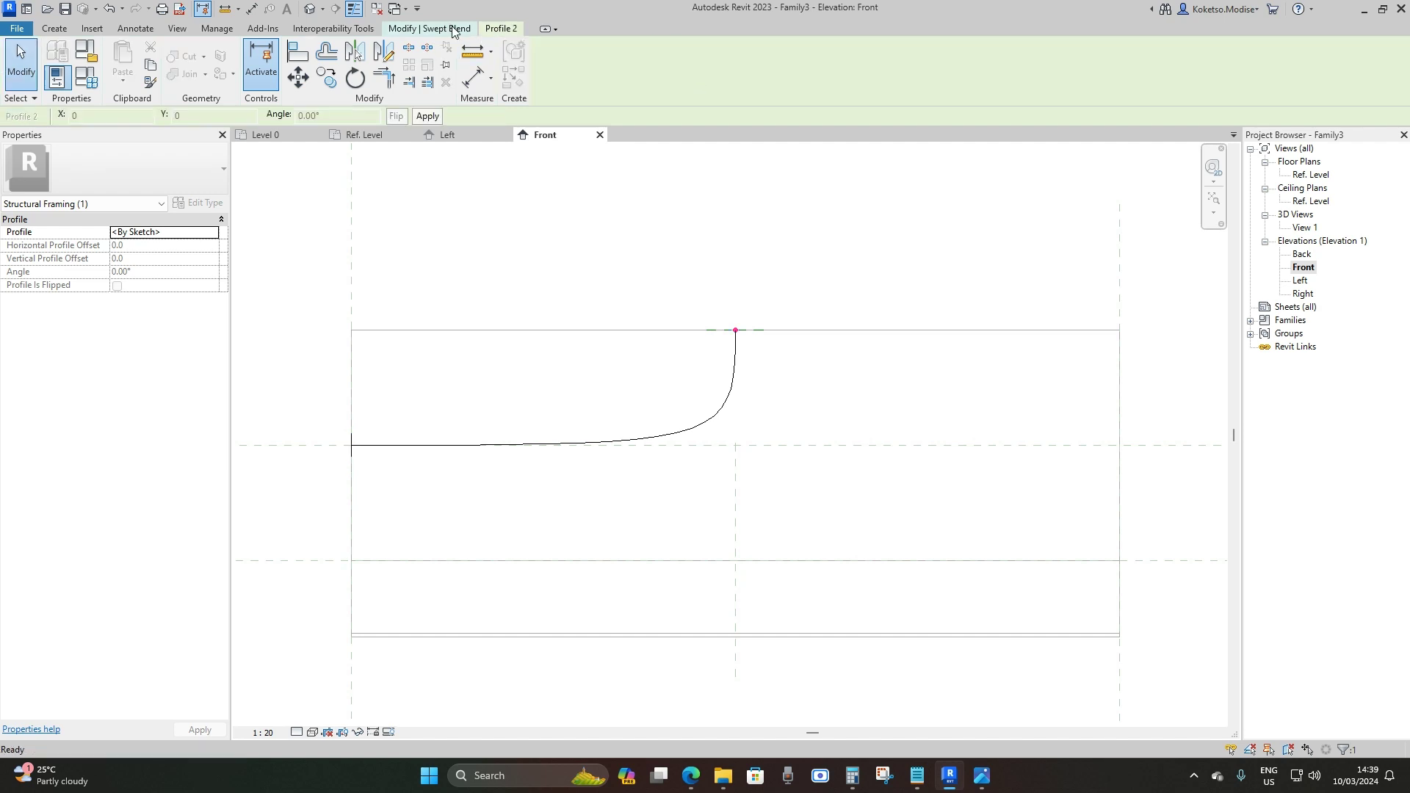
click(771, 79)
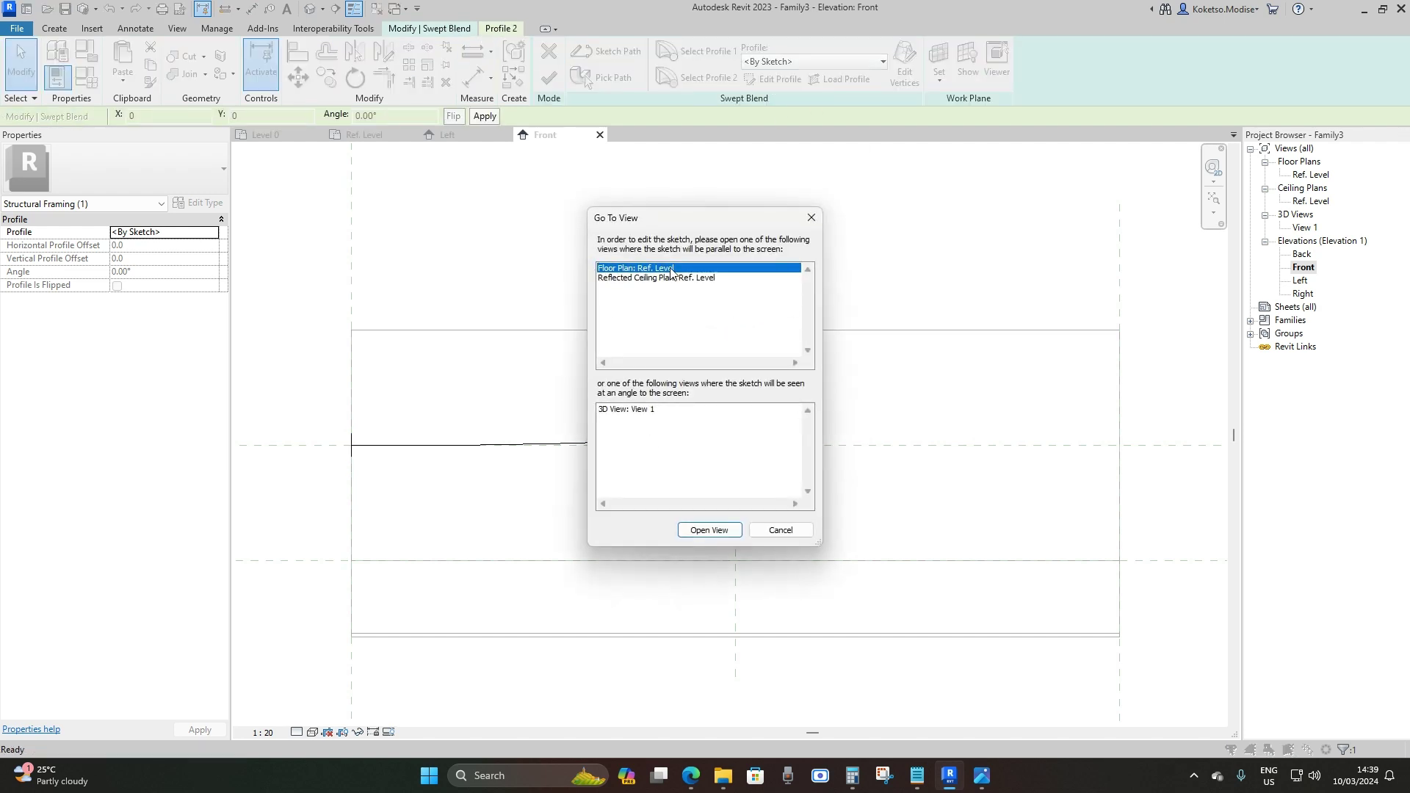
click(714, 529)
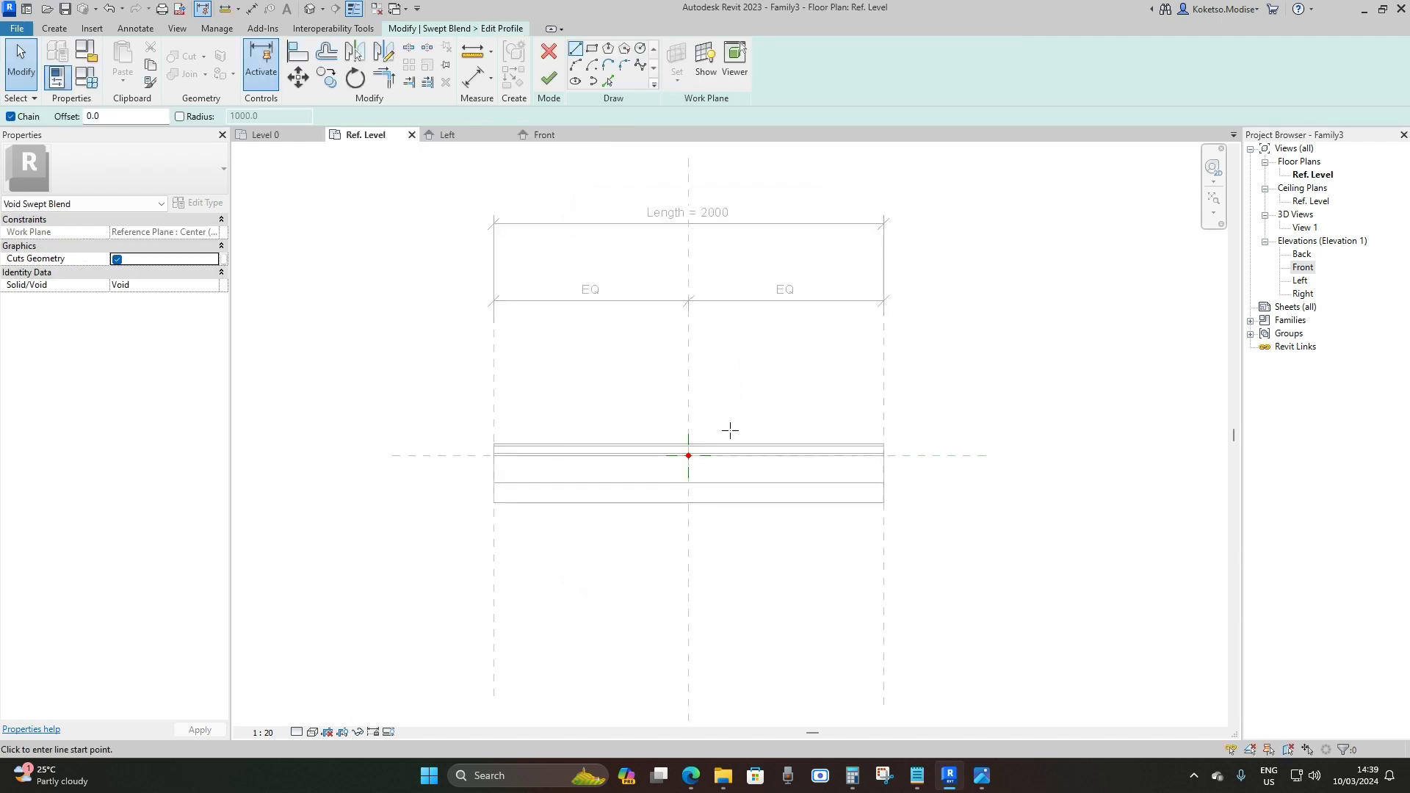
Sketch a 30 mm radius circle centred on the path's end point as Profile 2 and finish the void swept blend.
scroll(688, 461, up, 5)
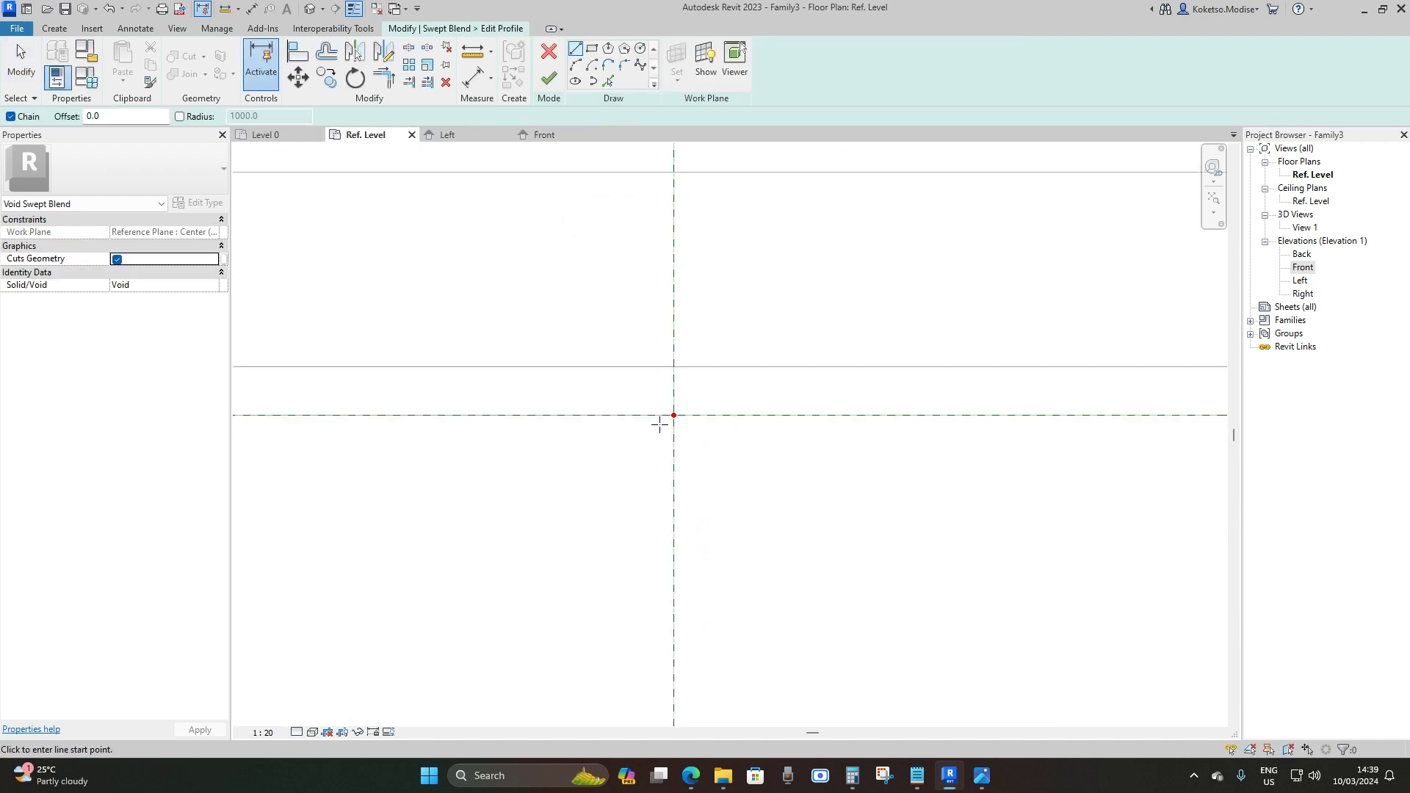
click(639, 48)
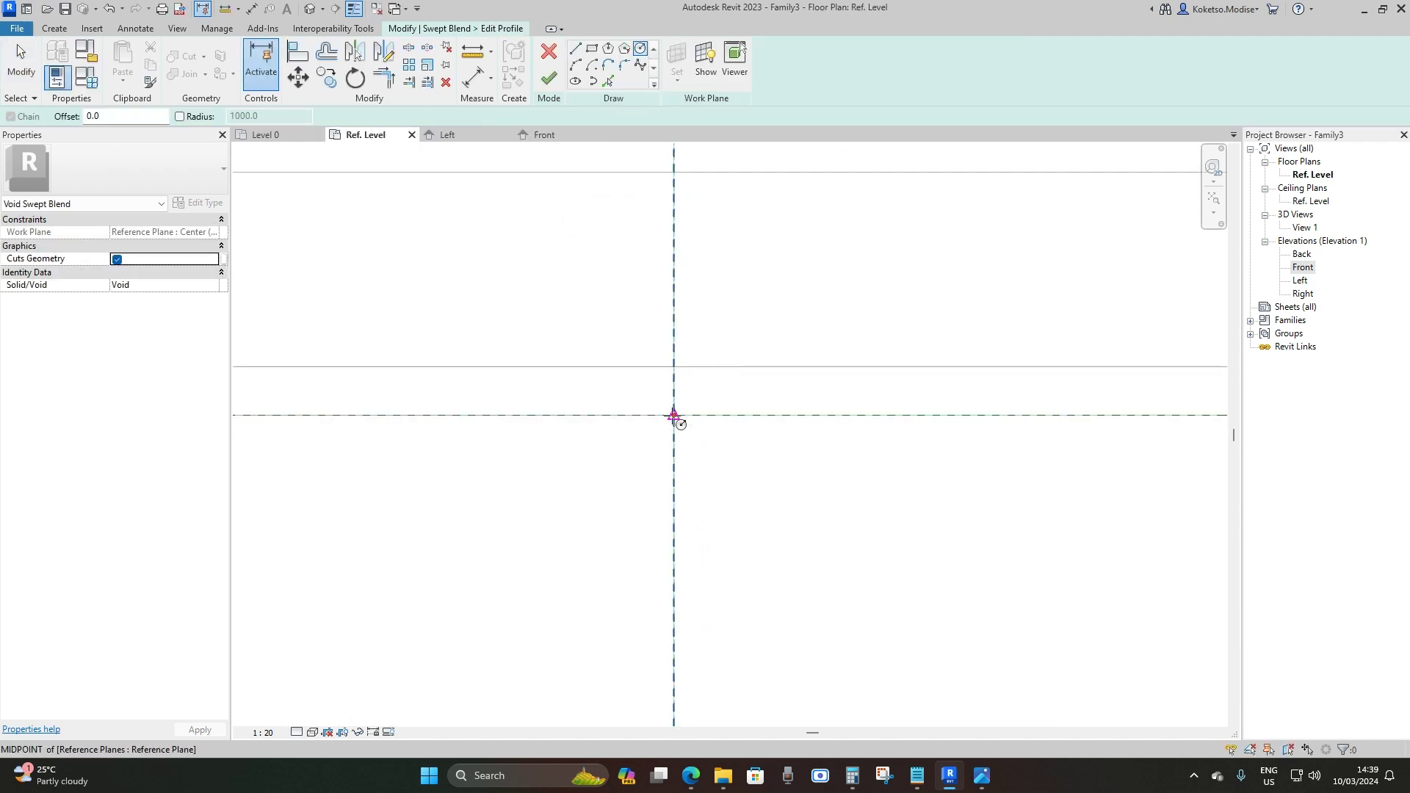
click(673, 416)
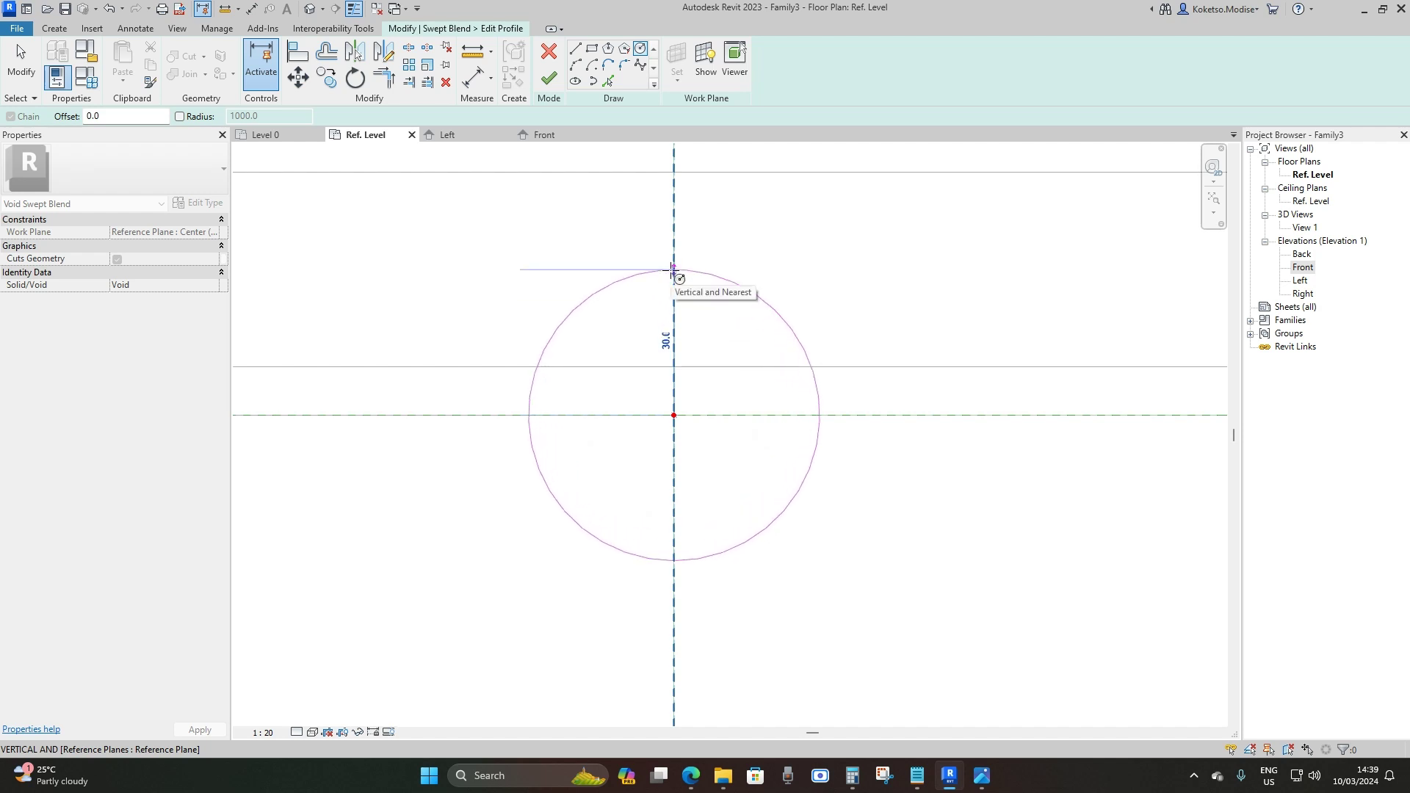
click(673, 270)
key(Escape)
key(Escape)
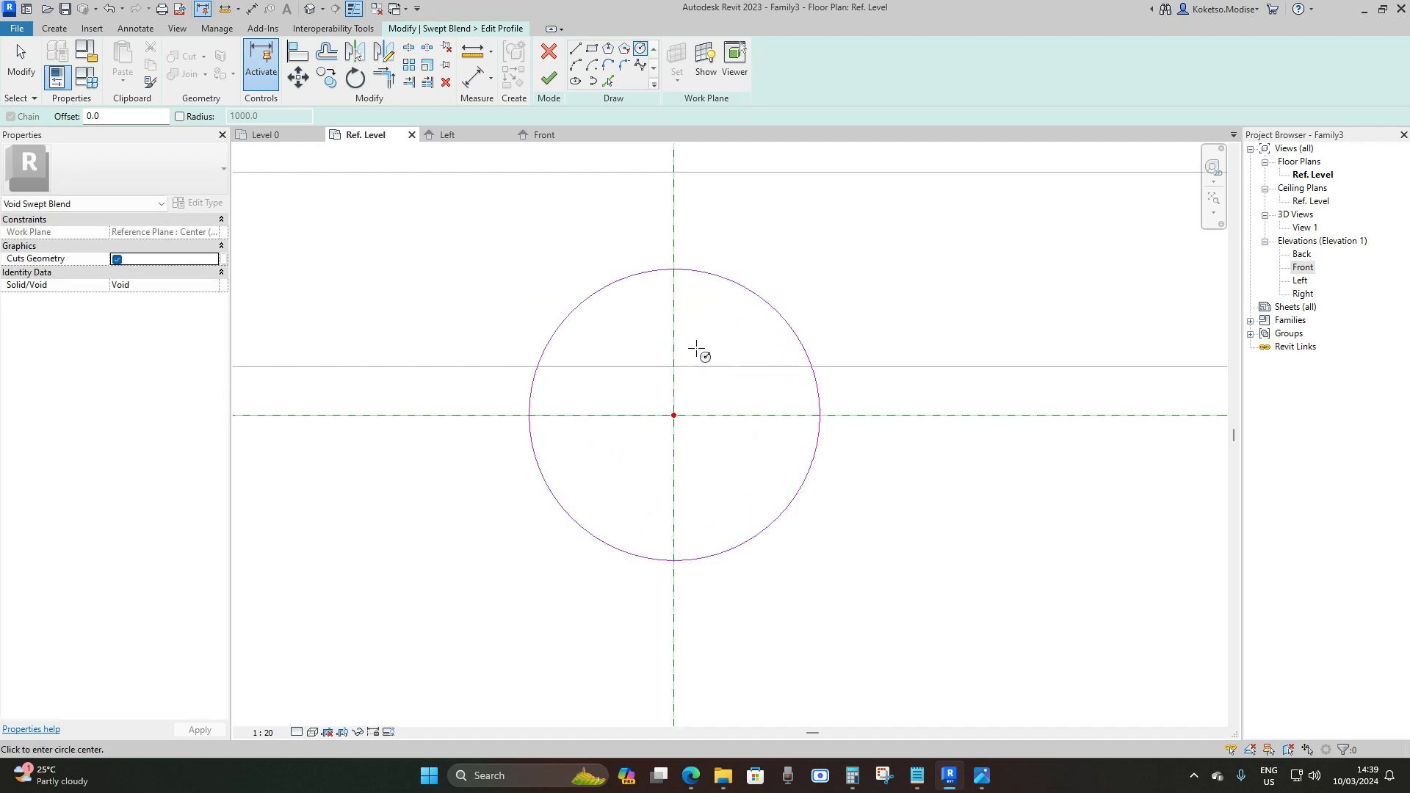
click(548, 79)
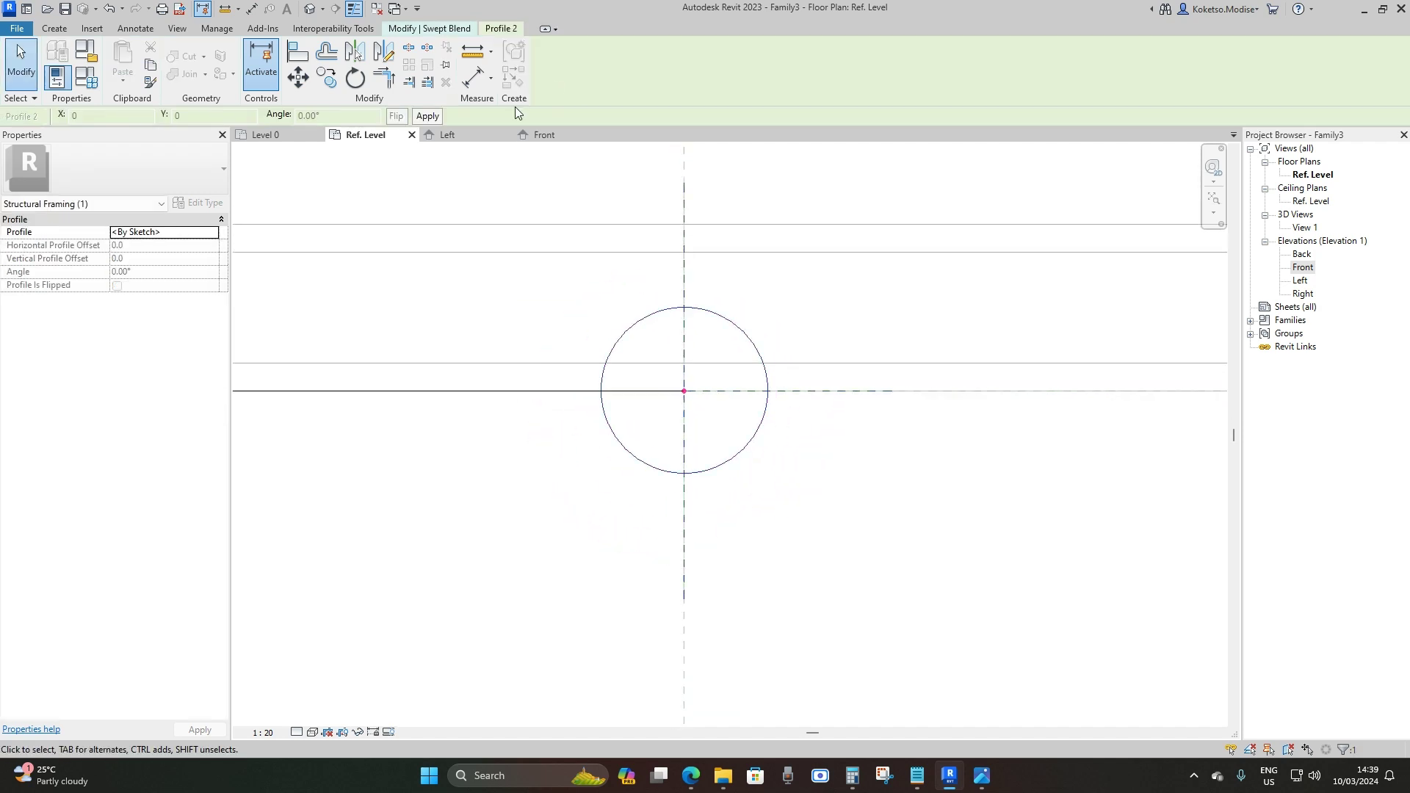
click(584, 75)
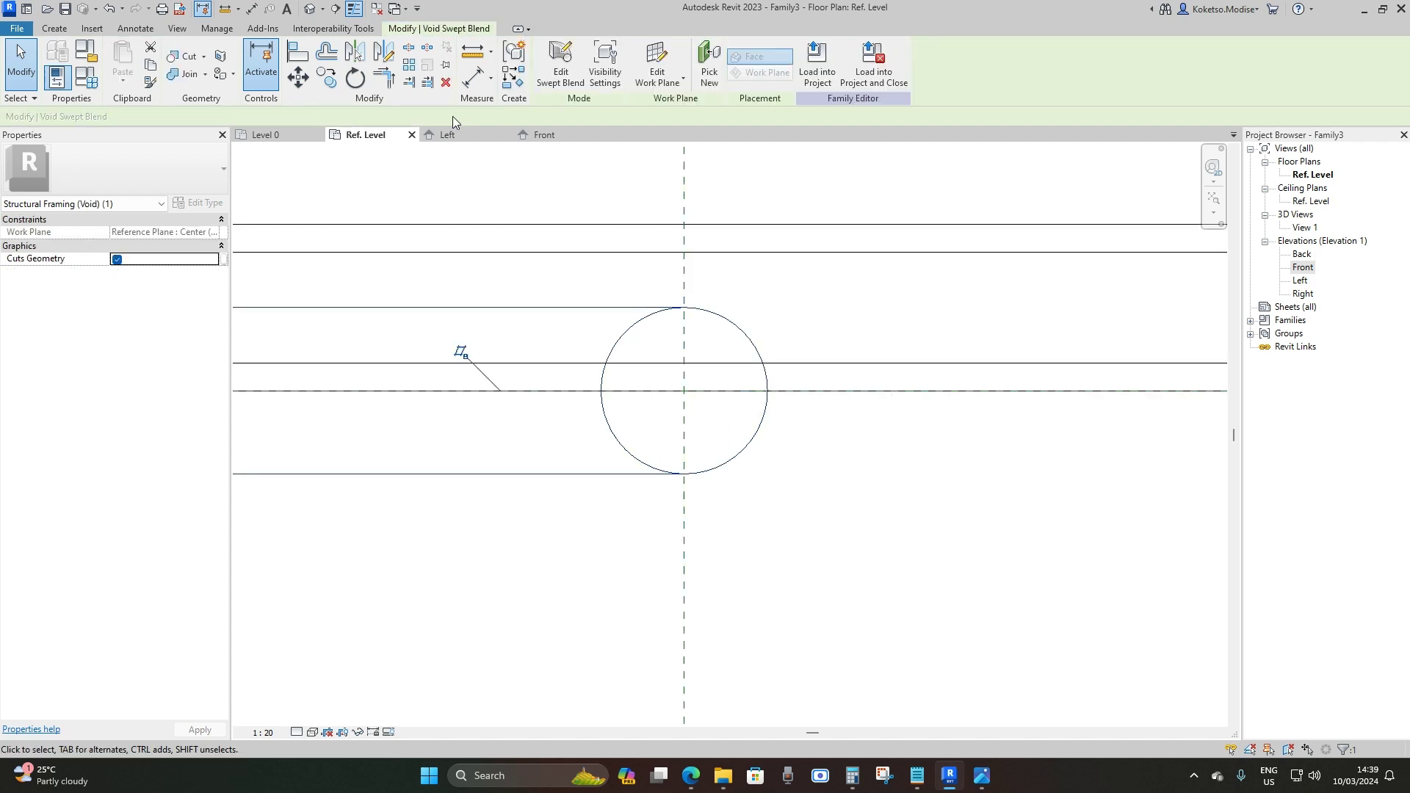
Open the default 3D view with Fine detail level and Shaded visual style, and inspect the cut parapet.
click(311, 11)
shift+middle_drag(808, 315, 871, 310)
scroll(709, 358, up, 3)
click(296, 732)
click(323, 716)
click(312, 732)
click(334, 687)
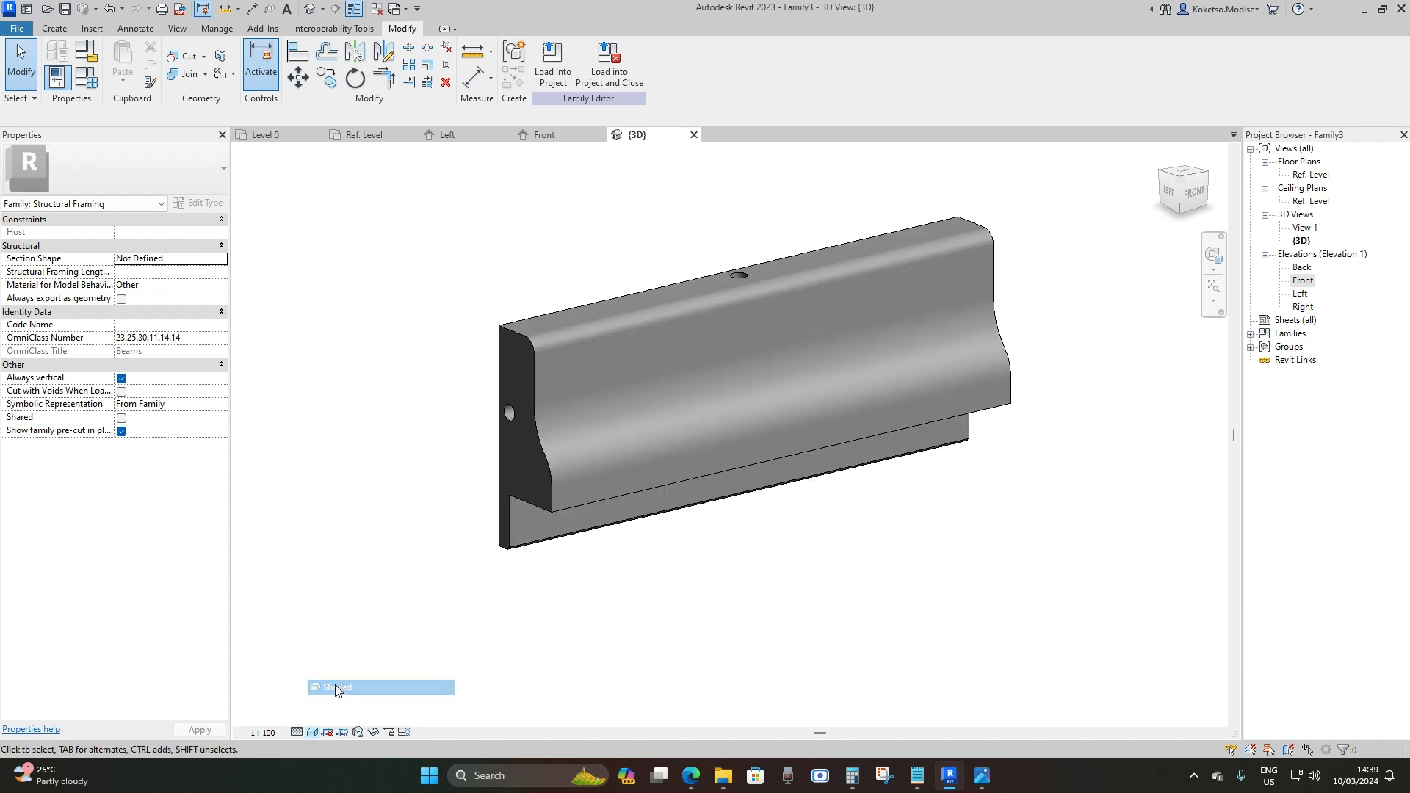
shift+middle_drag(409, 663, 804, 472)
shift+middle_drag(734, 384, 420, 607)
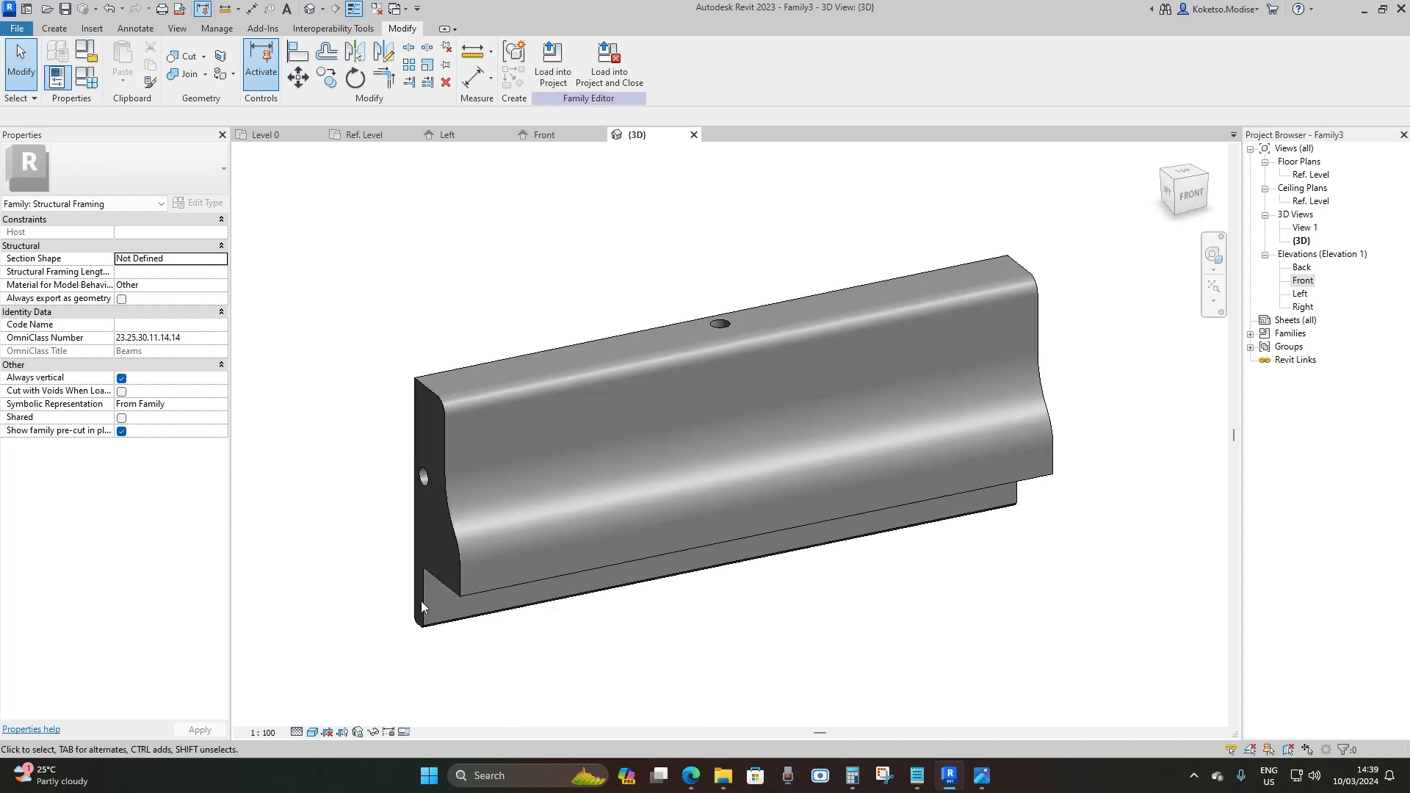
Display the 3D view in Wireframe to examine the curved void inside the parapet.
click(311, 732)
click(345, 658)
shift+middle_drag(498, 485, 677, 445)
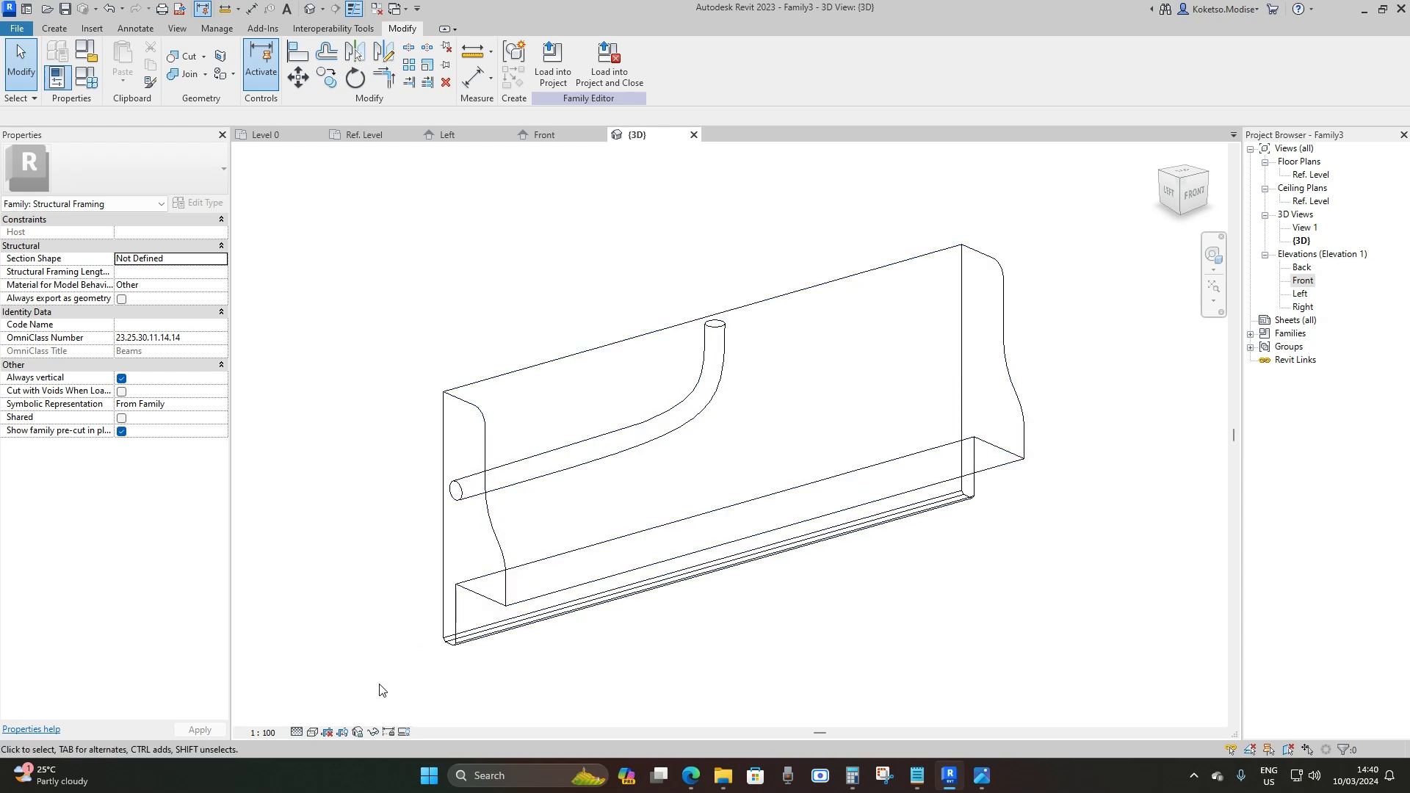
Set the 3D view's visual style to Realistic and assign Concrete - Precast Concrete as the parapet extrusion's material.
click(312, 733)
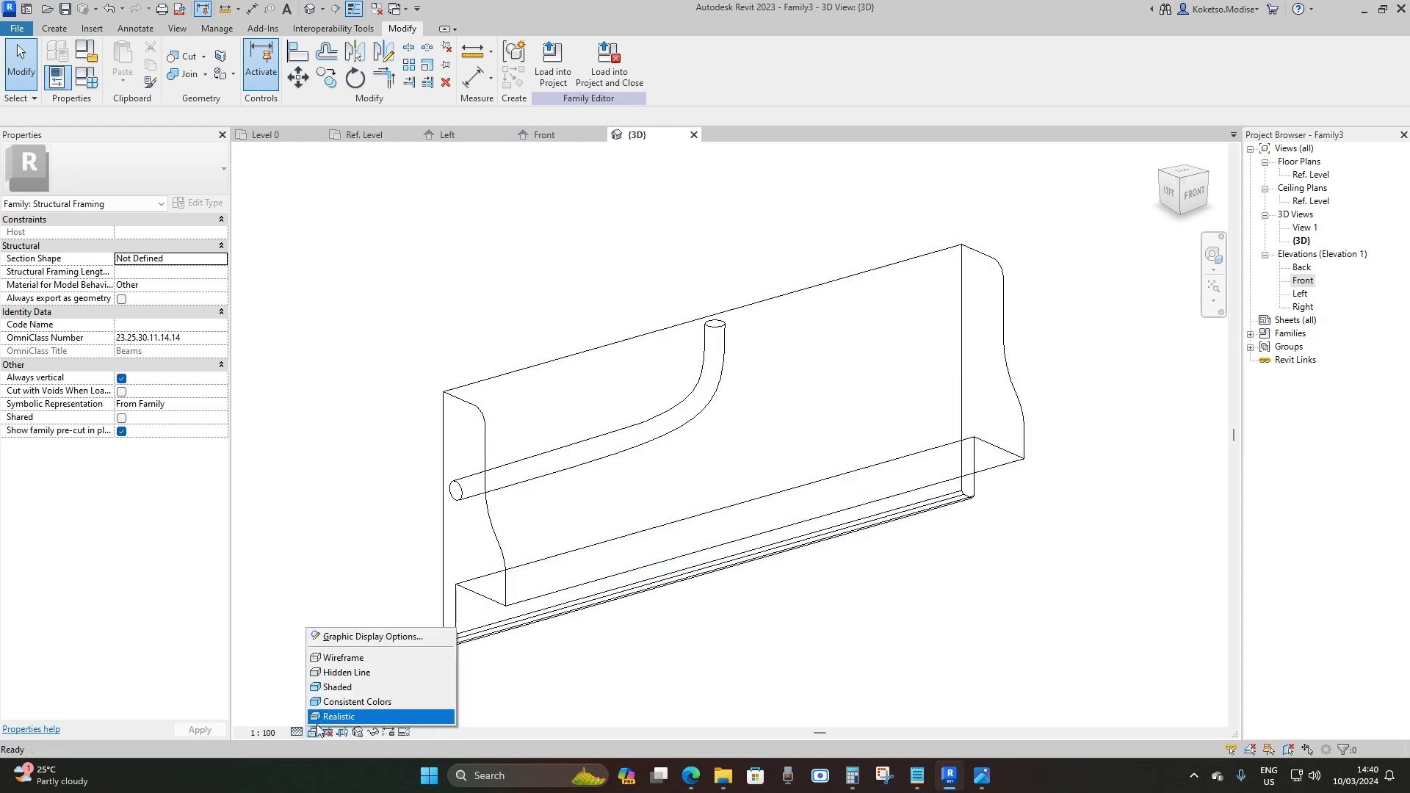
click(321, 717)
mouse_move(771, 441)
shift+middle_down()
mouse_move(875, 365)
mouse_move(685, 526)
shift+middle_up()
shift+middle_drag(629, 610, 579, 409)
click(579, 408)
click(212, 326)
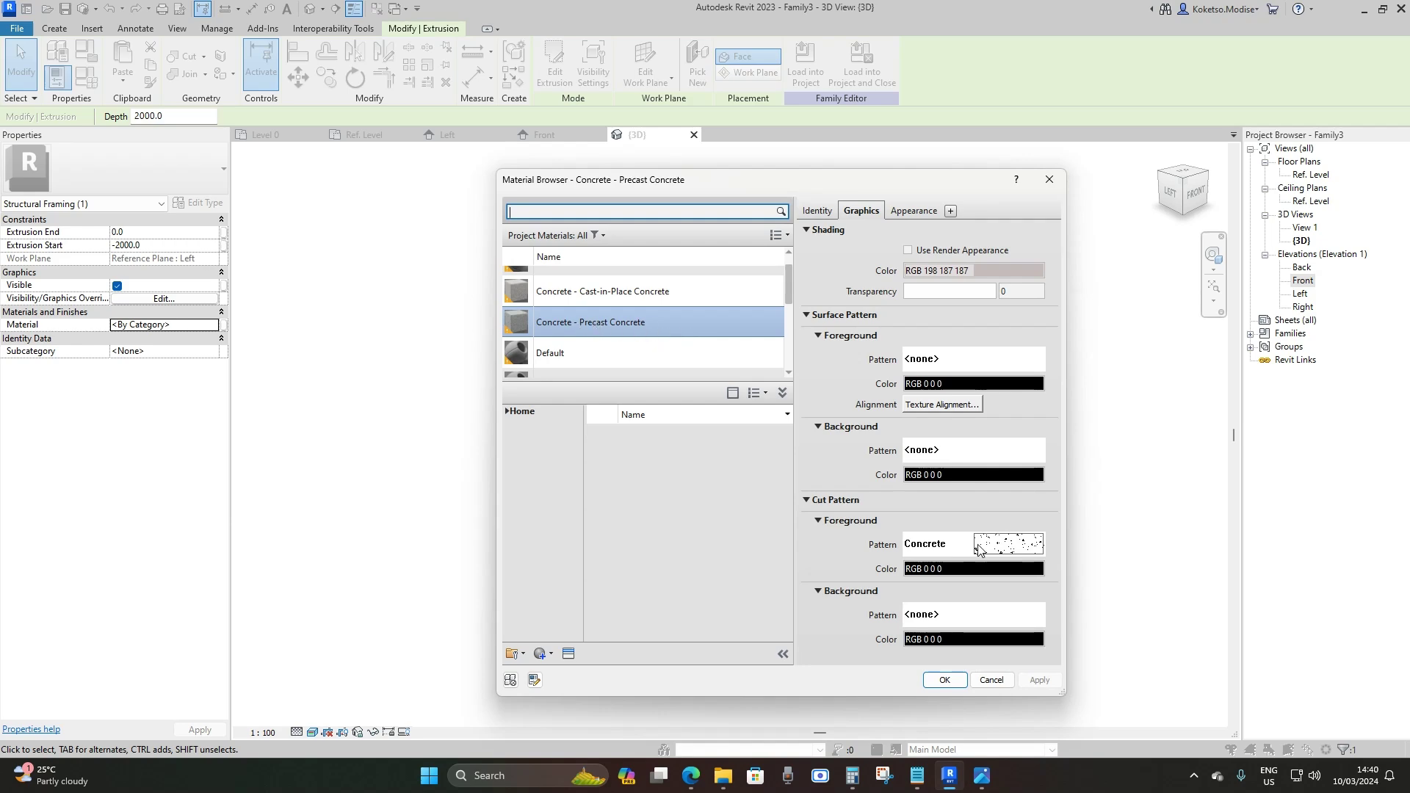
click(945, 679)
click(674, 630)
shift+middle_drag(674, 625, 663, 588)
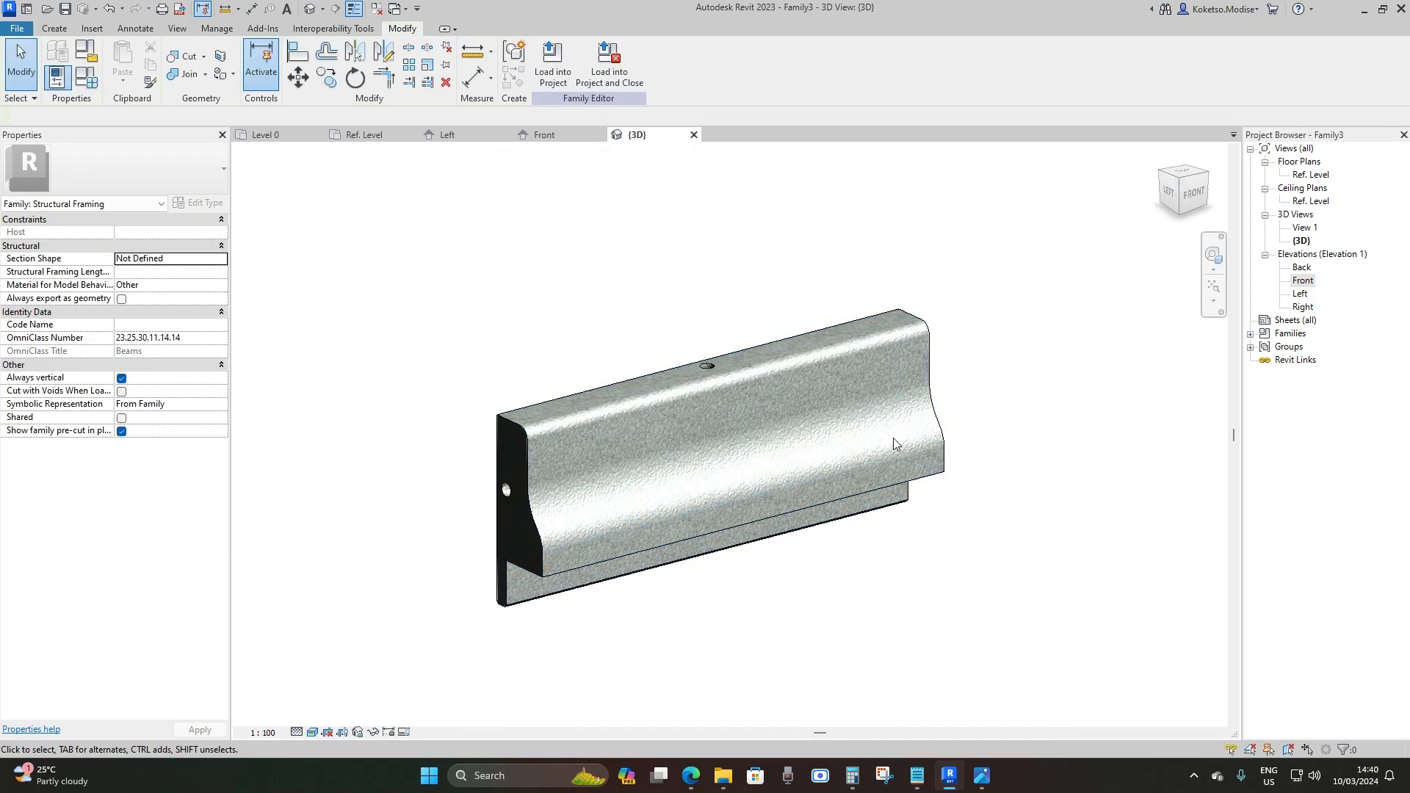
In the Front elevation, mirror the void swept blend about the Center (Left/Right) reference plane and unjoin the conflicting elements.
click(548, 136)
scroll(668, 352, down, 3)
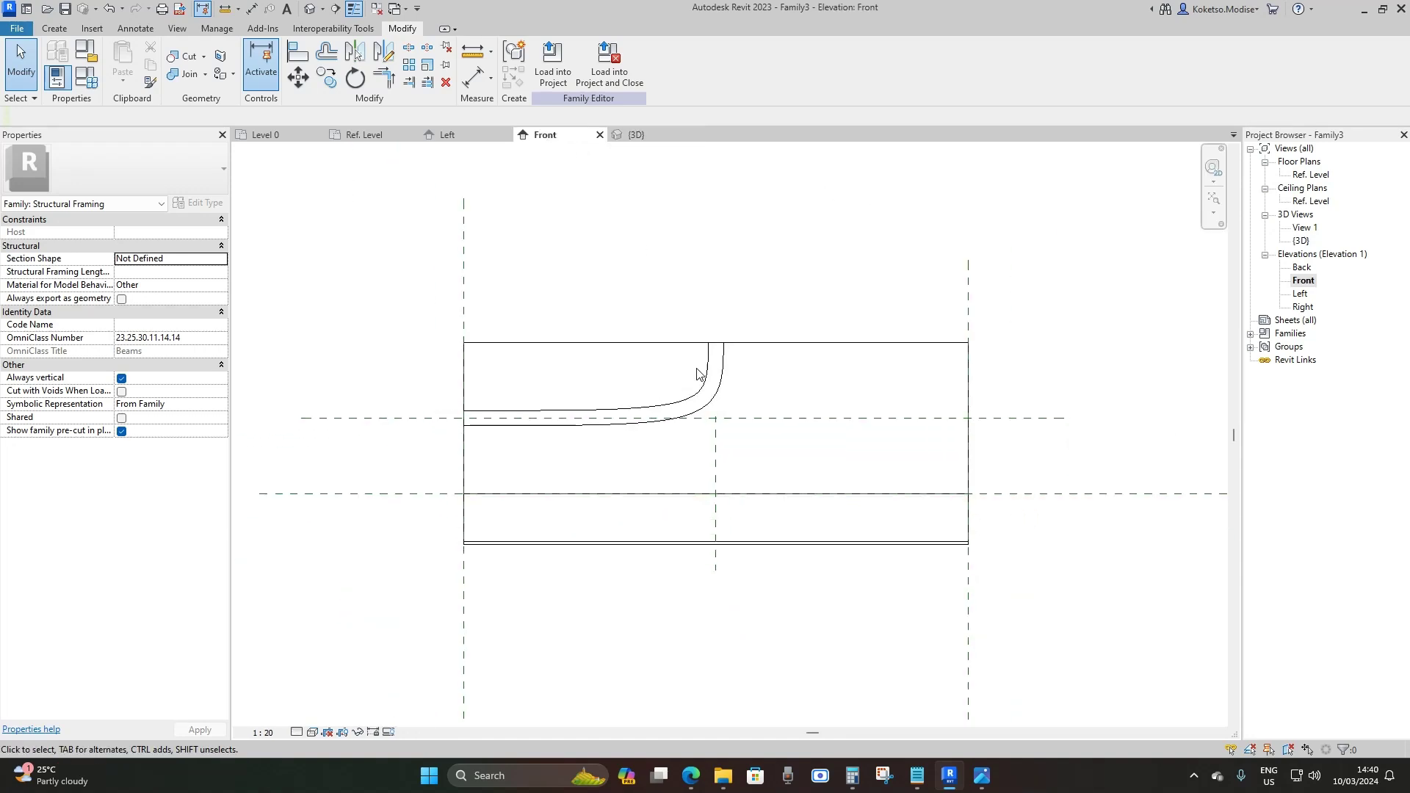
click(735, 397)
middle_drag(734, 397, 687, 362)
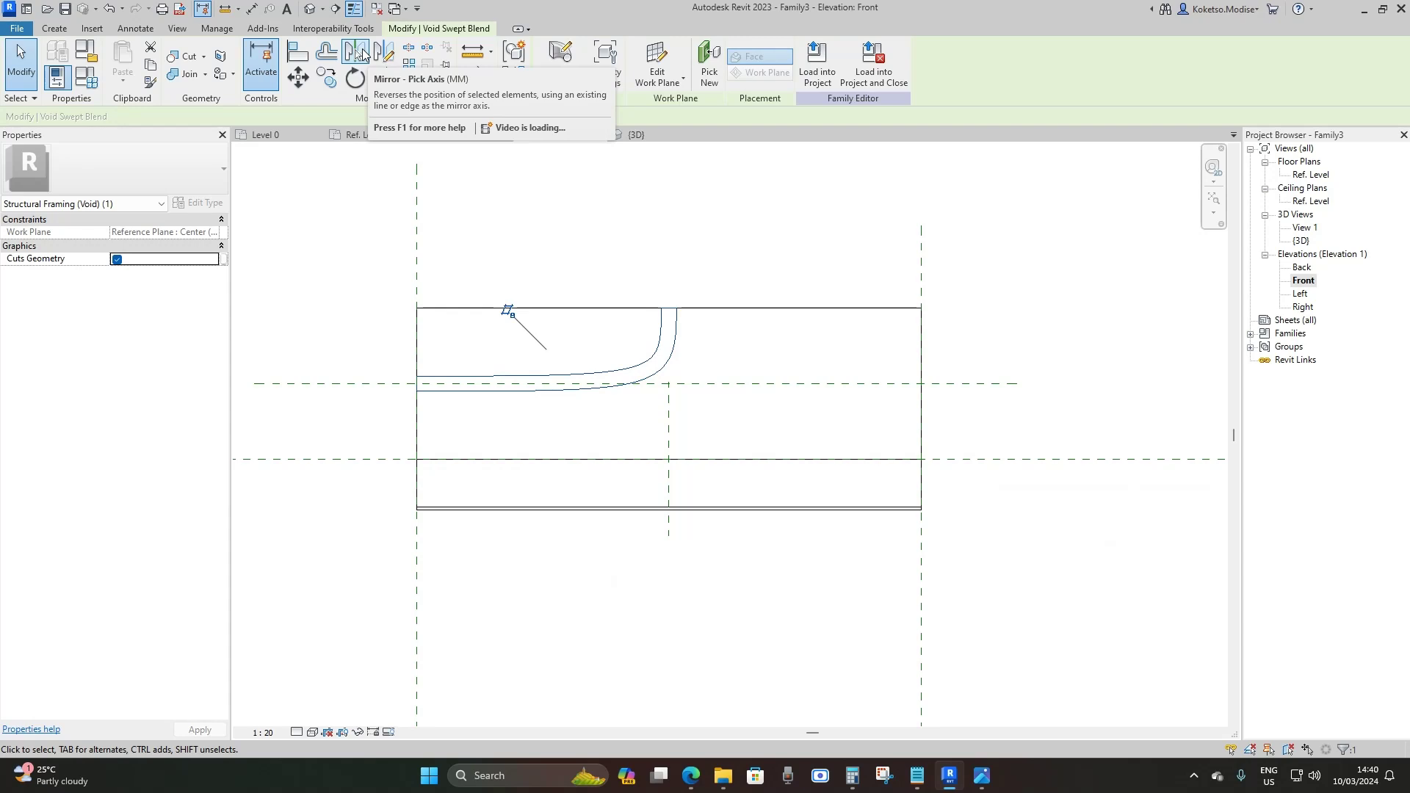
click(364, 53)
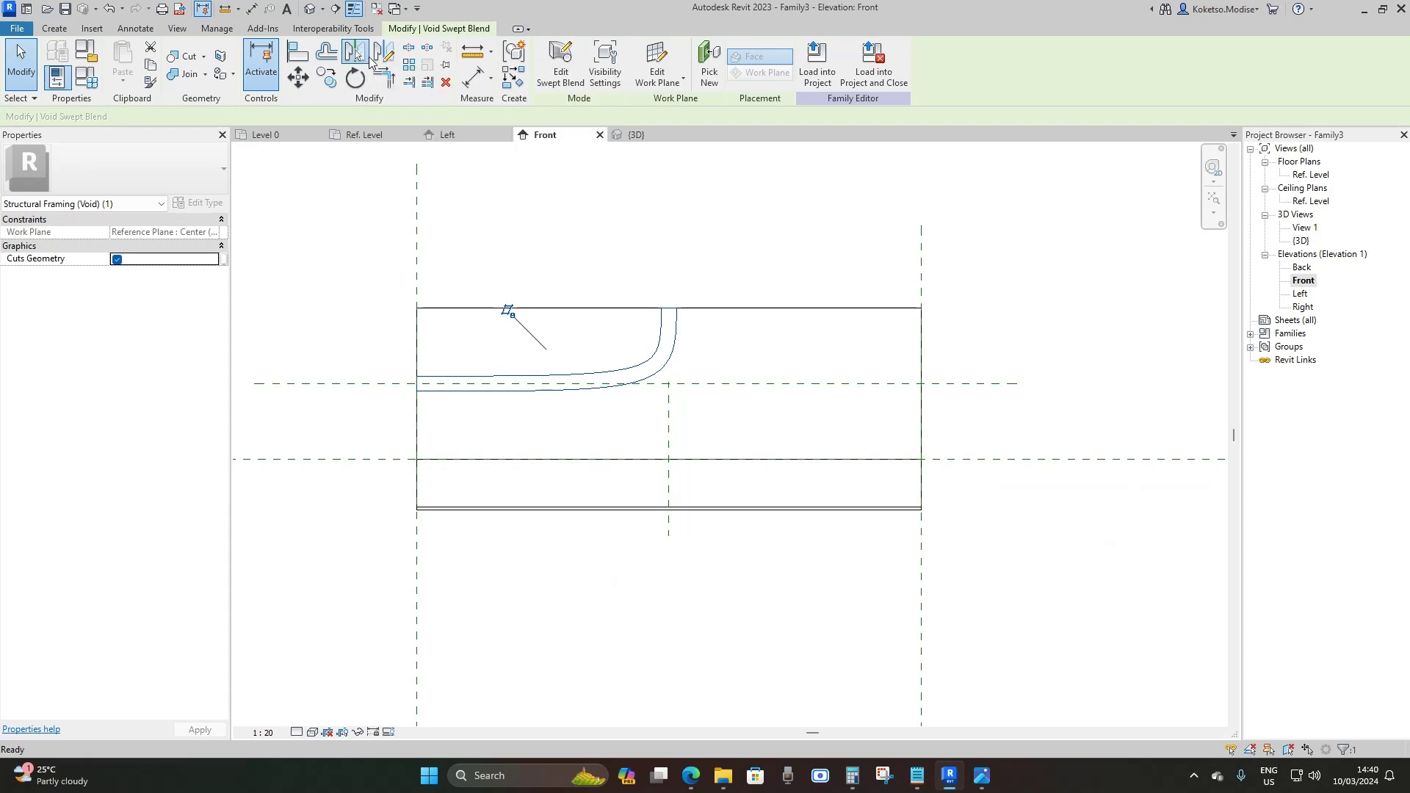
click(668, 407)
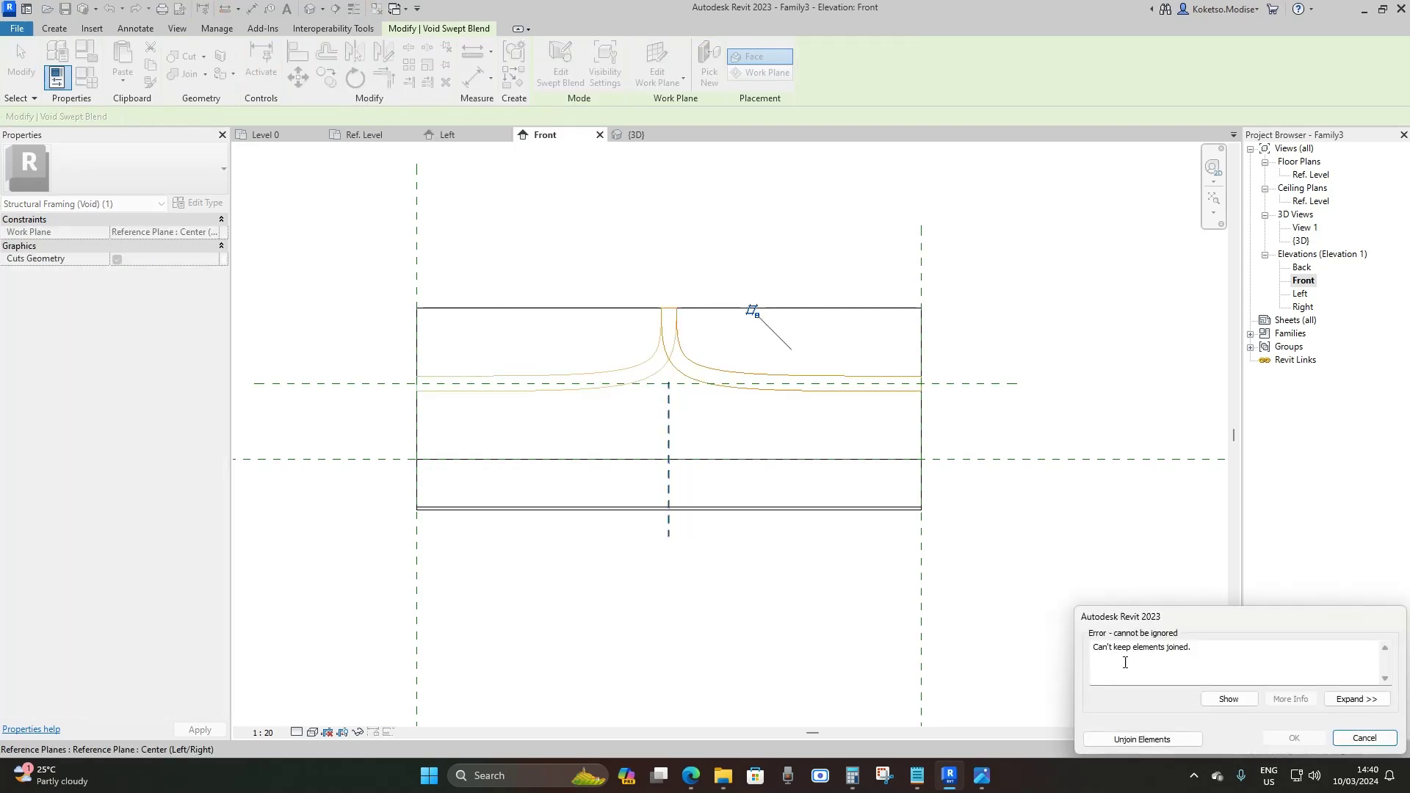
click(1129, 739)
scroll(699, 364, up, 2)
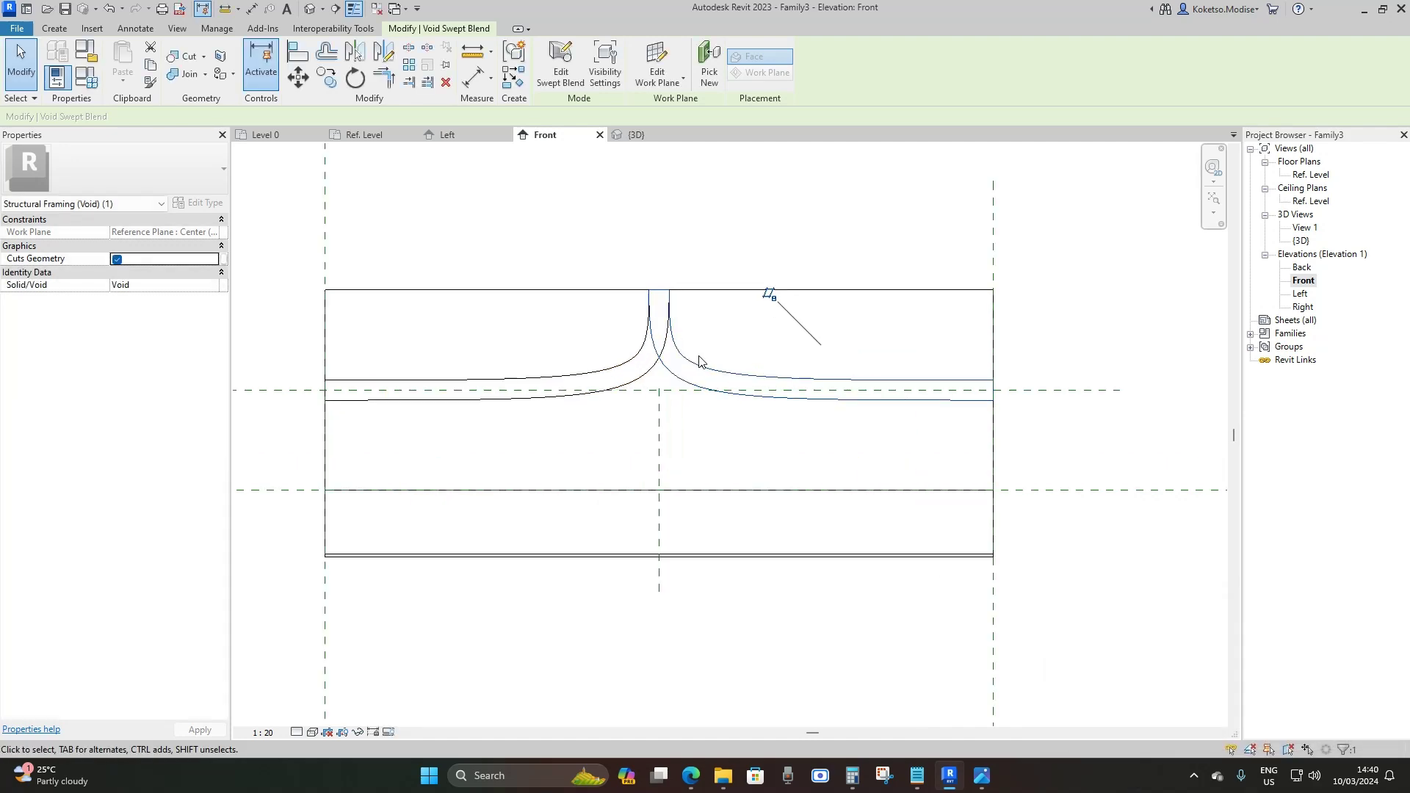
Inspect the mirrored void at the parapet's opposite end in 3D and at the overlap in the Front elevation.
click(642, 134)
mouse_move(807, 455)
shift+middle_down()
mouse_move(850, 466)
mouse_move(898, 447)
mouse_move(781, 493)
shift+middle_up()
scroll(827, 466, up, 3)
scroll(823, 519, down, 3)
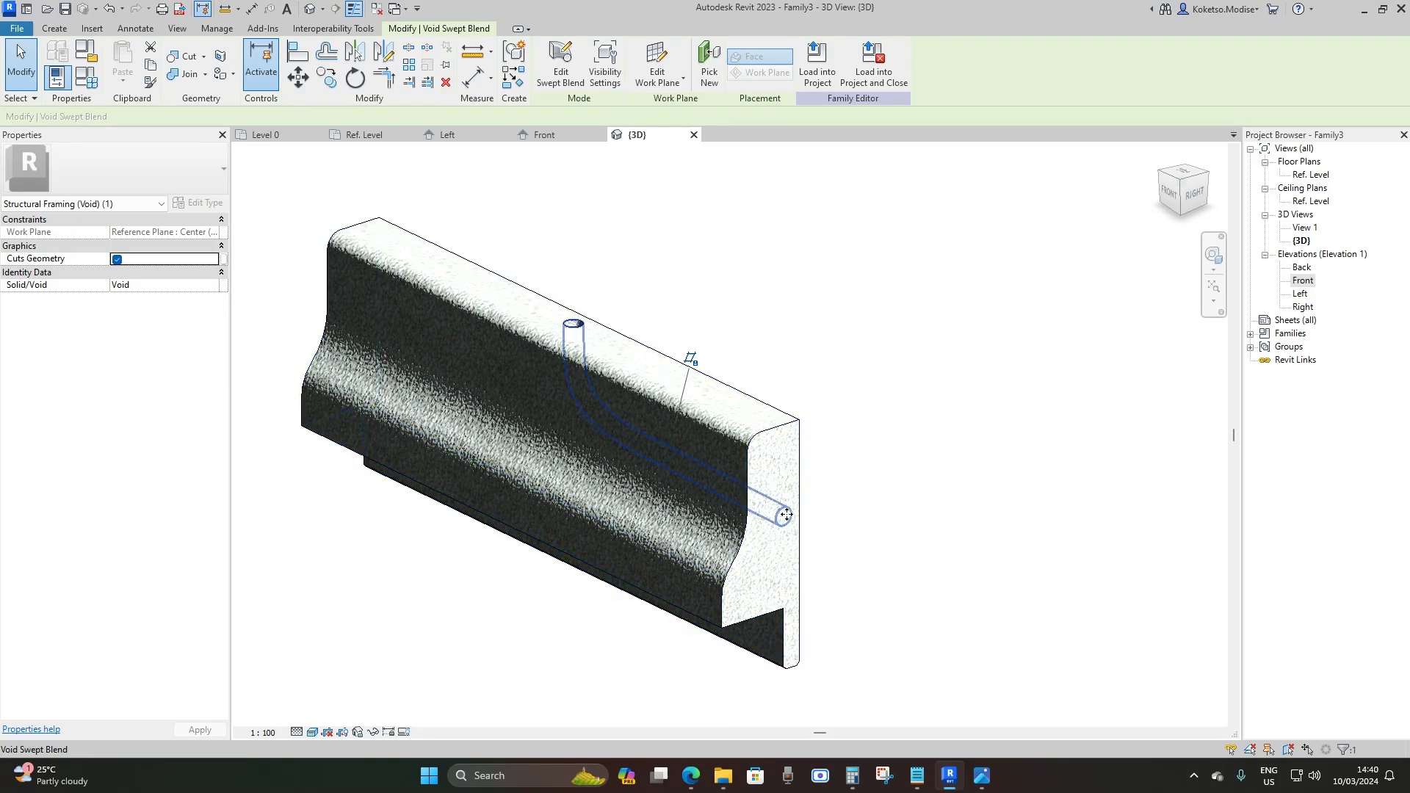
mouse_move(773, 462)
shift+middle_down()
mouse_move(844, 510)
mouse_move(761, 497)
mouse_move(787, 529)
mouse_move(760, 482)
shift+middle_up()
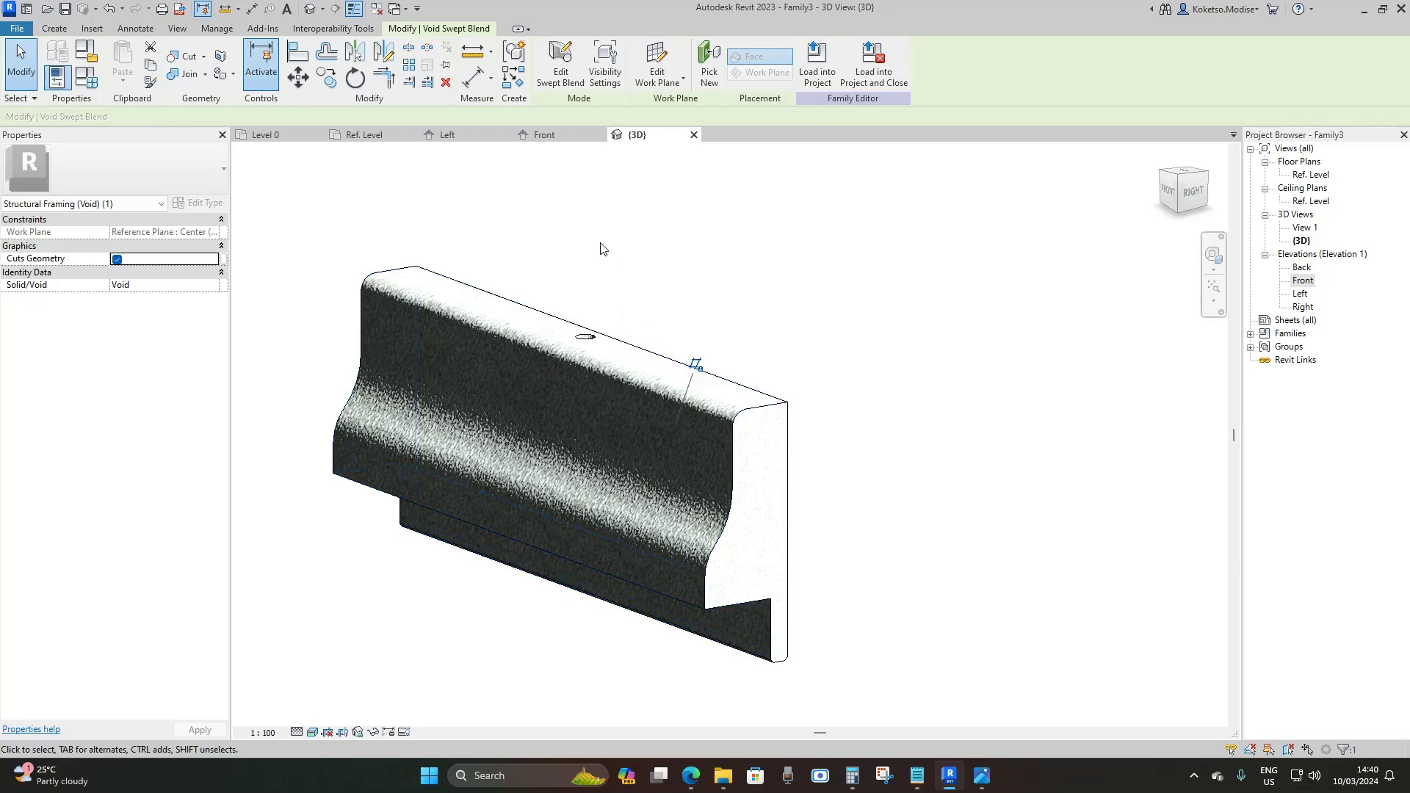
click(549, 137)
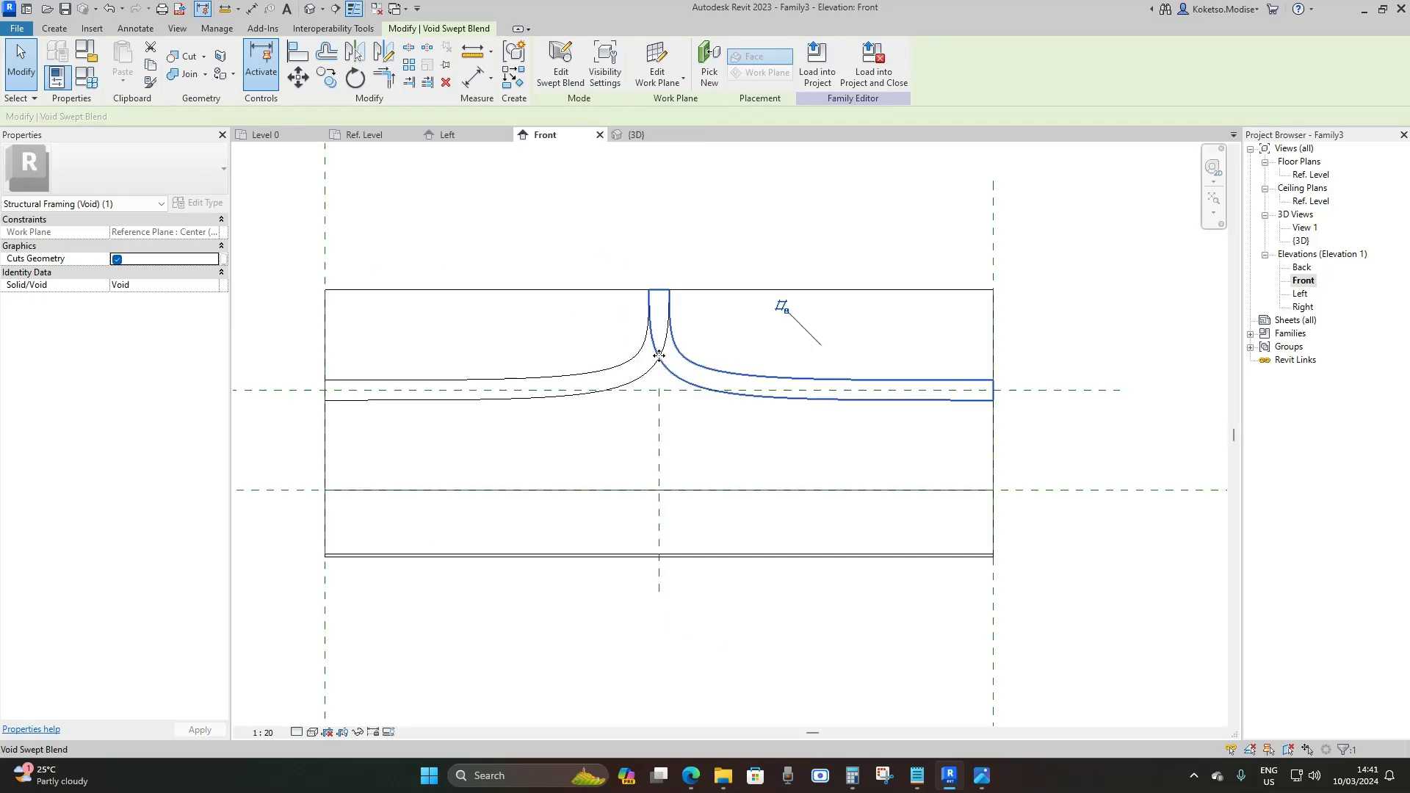
scroll(671, 353, up, 2)
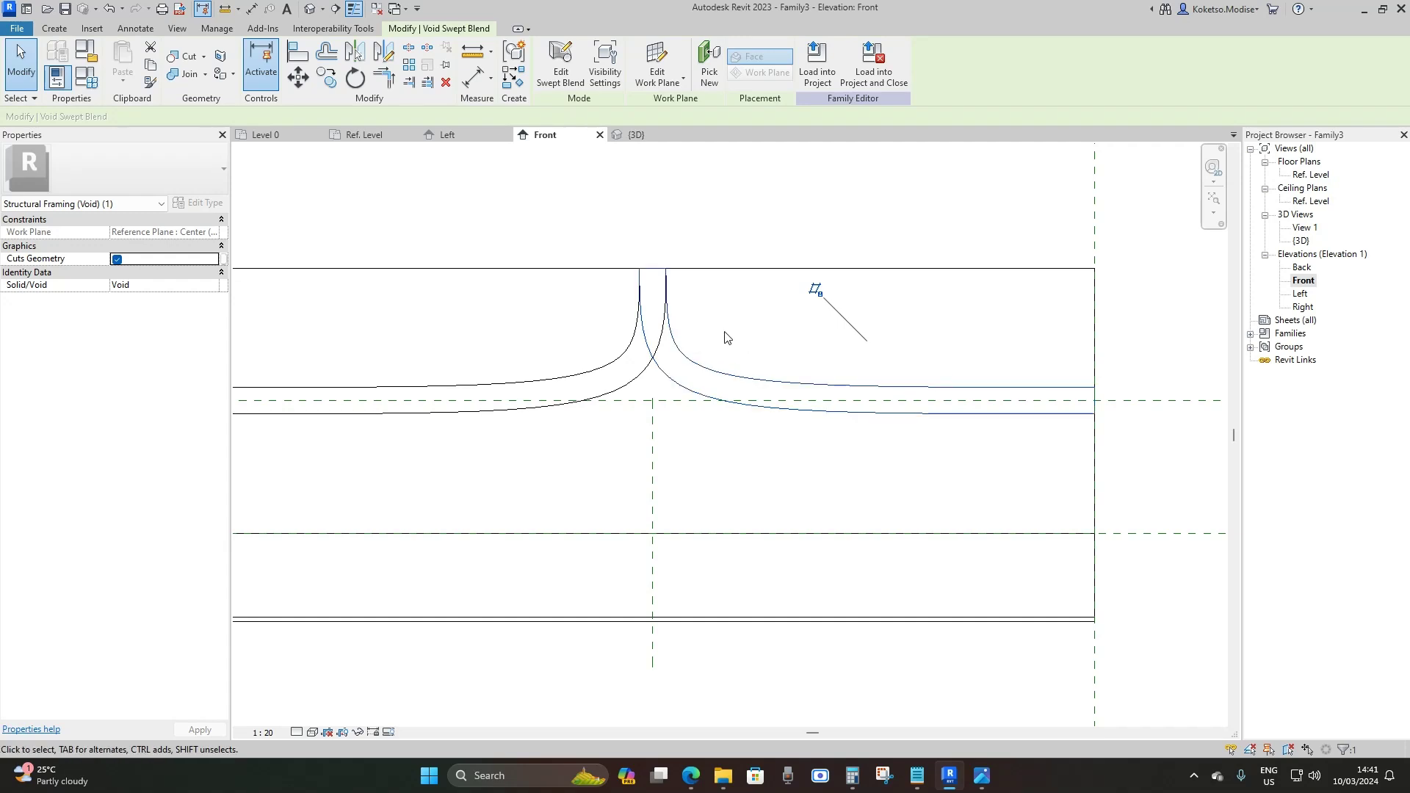
Cut the parapet extrusion with the mirrored void swept blend in the 3D view.
key(ctrl+Tab)
shift+middle_drag(812, 541, 719, 496)
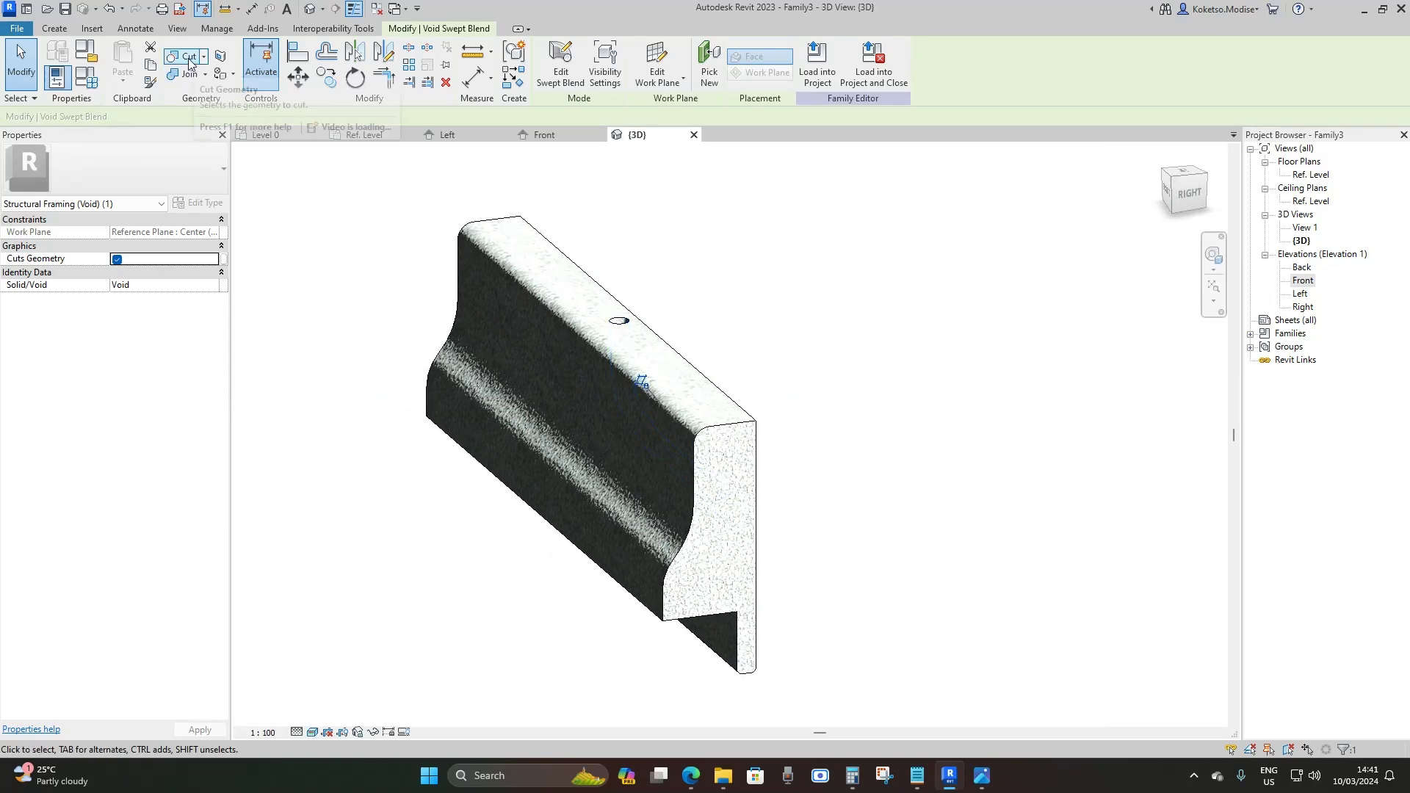
click(189, 56)
click(737, 507)
click(757, 429)
shift+middle_drag(800, 561, 806, 654)
key(Escape)
shift+middle_drag(661, 462, 582, 245)
scroll(585, 527, down, 3)
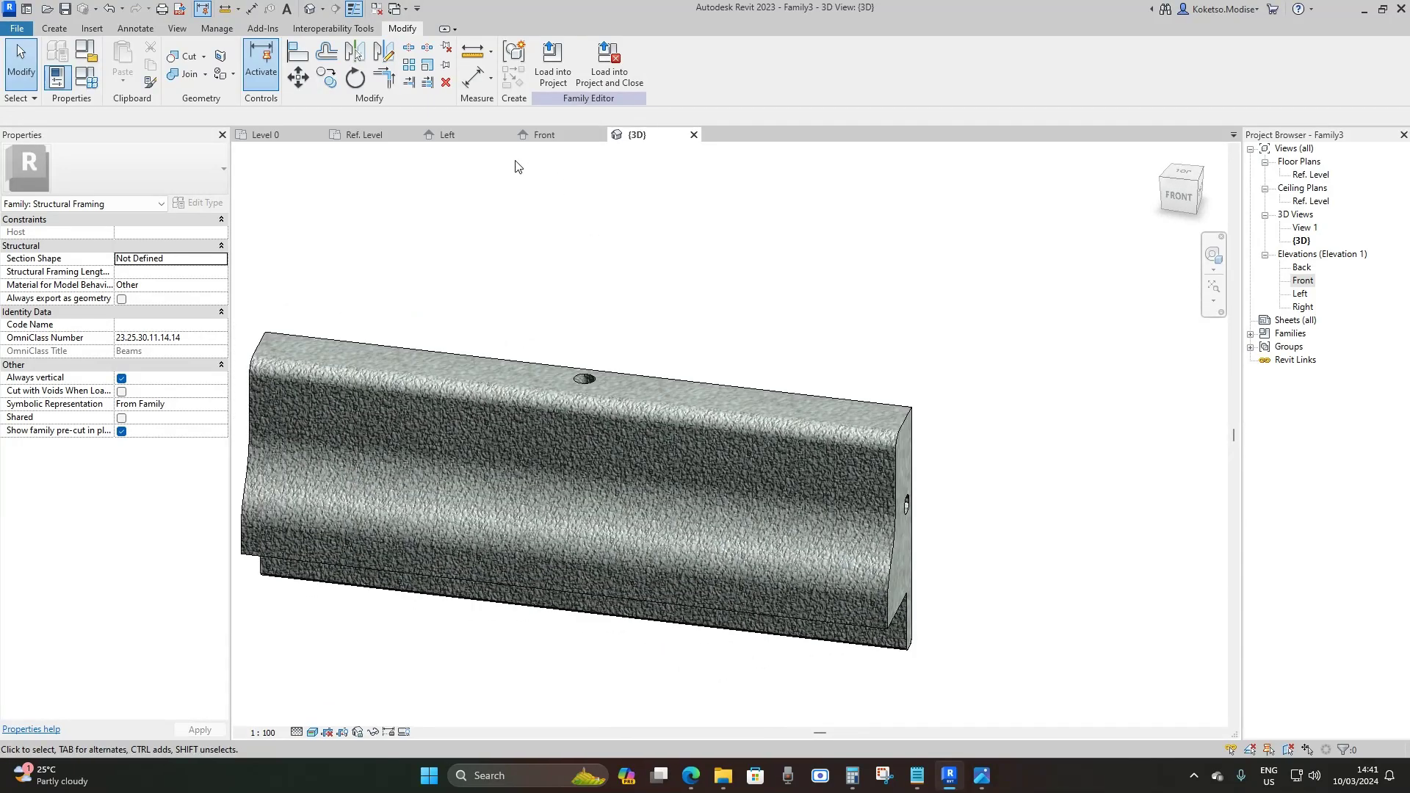
In the Ref. Level plan, move both void swept blends together so their shared centre lies on the Center (Left/Right) reference plane.
double_click(1312, 175)
scroll(696, 321, up, 3)
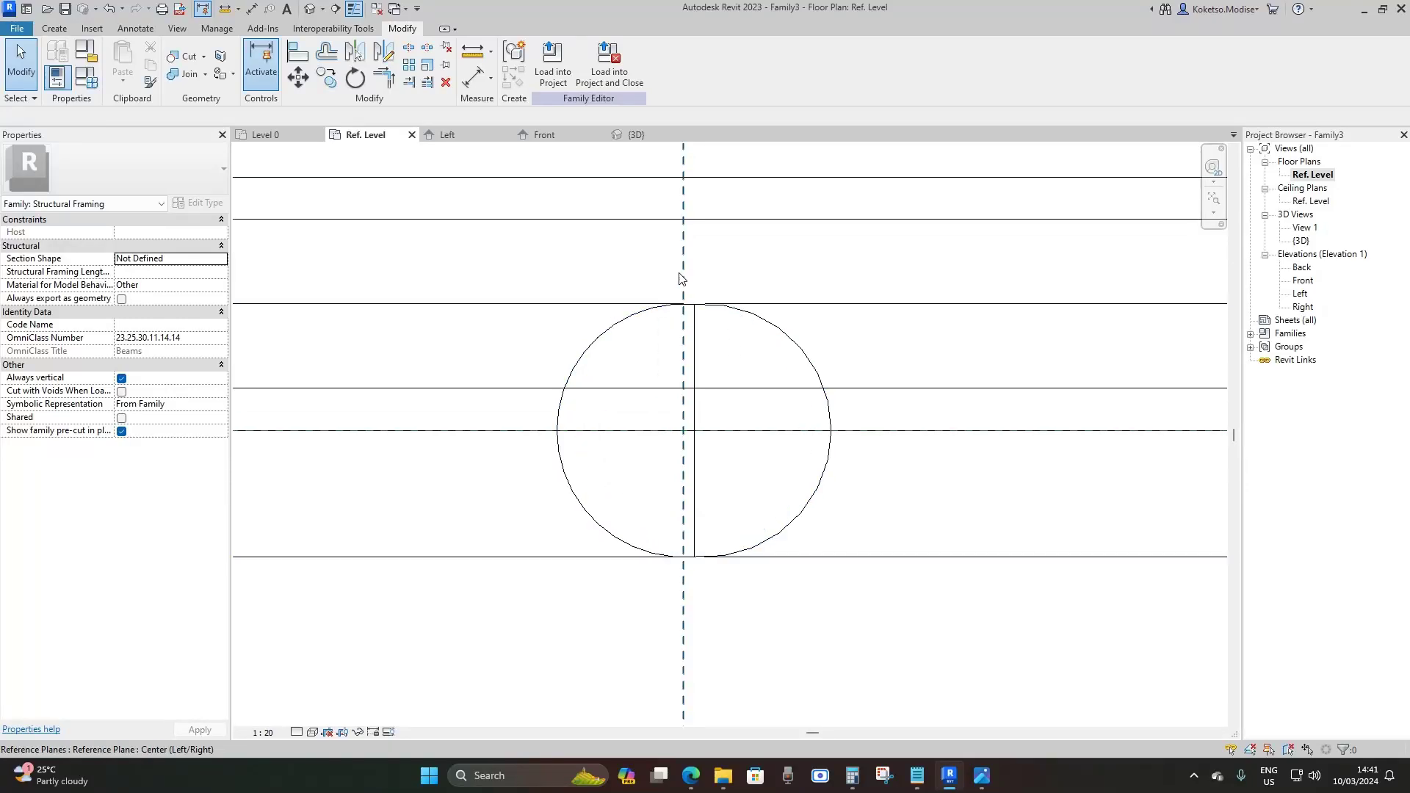
scroll(684, 330, down, 4)
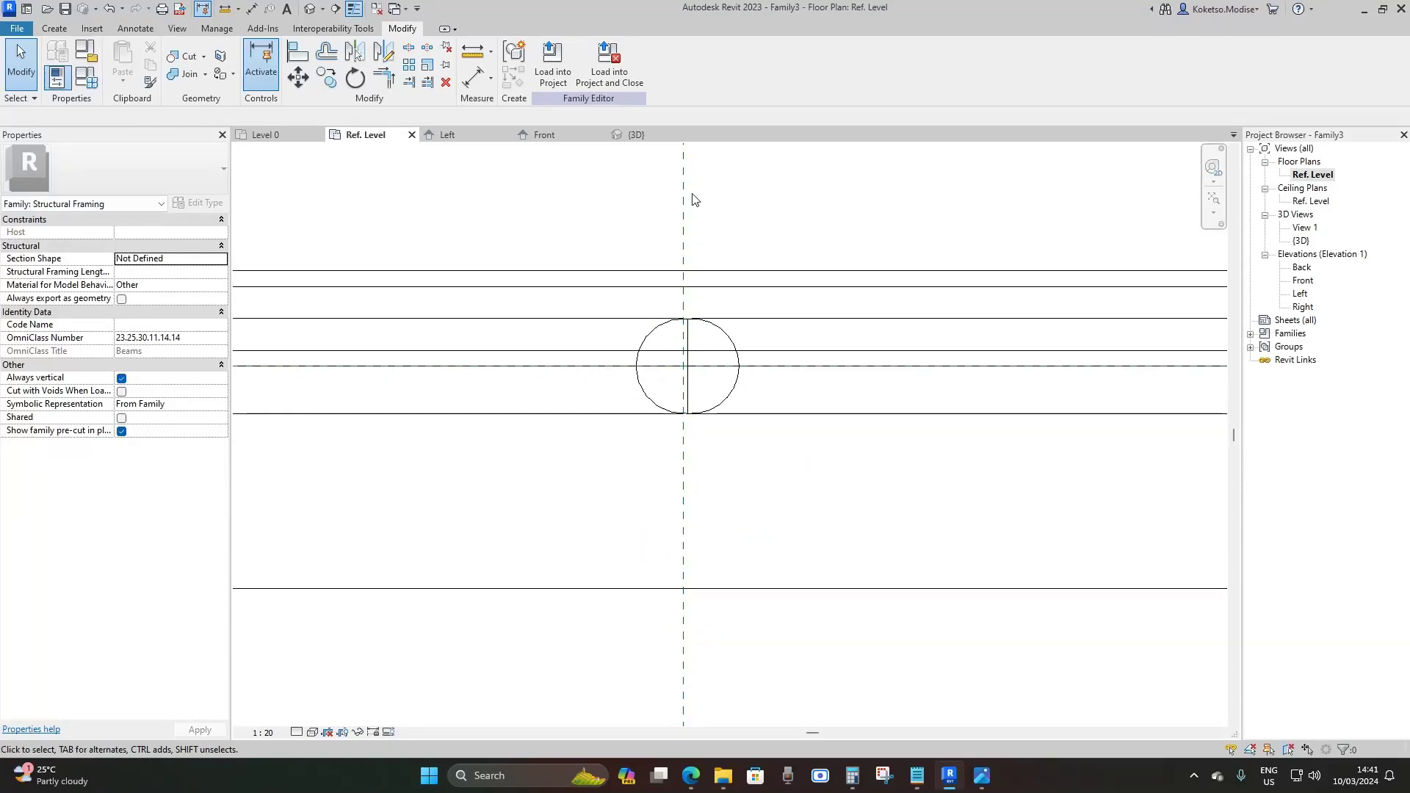
scroll(690, 301, up, 3)
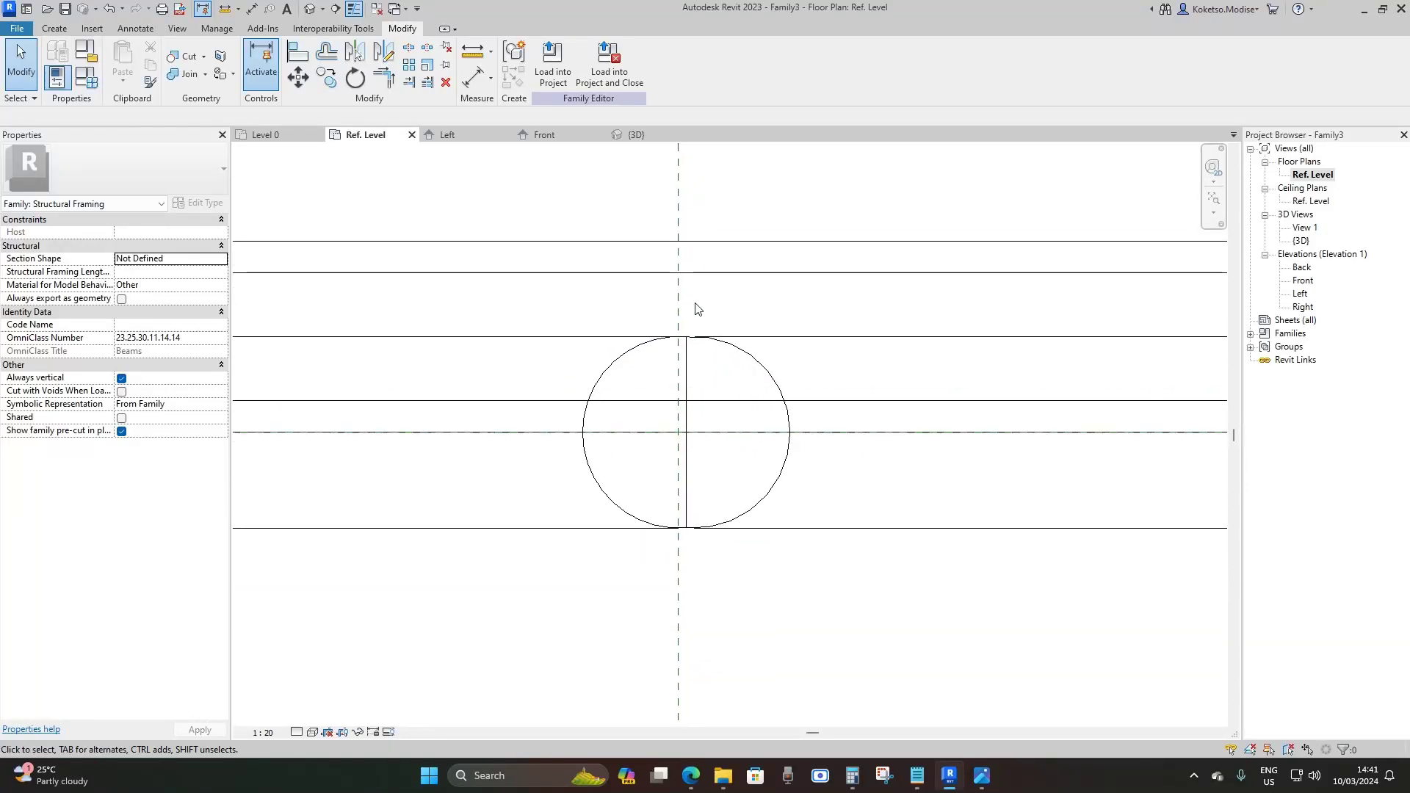
click(737, 353)
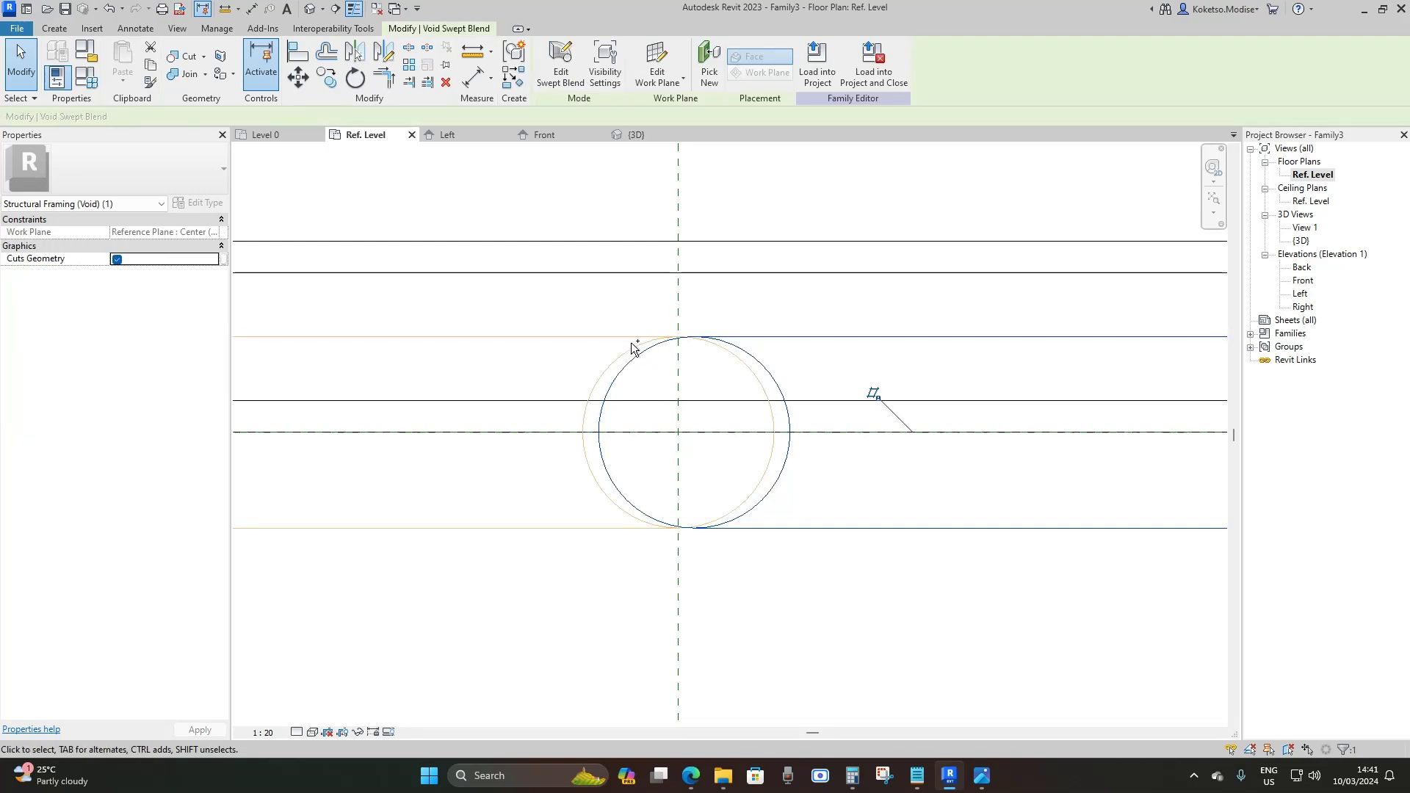
ctrl+click(637, 351)
click(297, 77)
scroll(661, 362, up, 3)
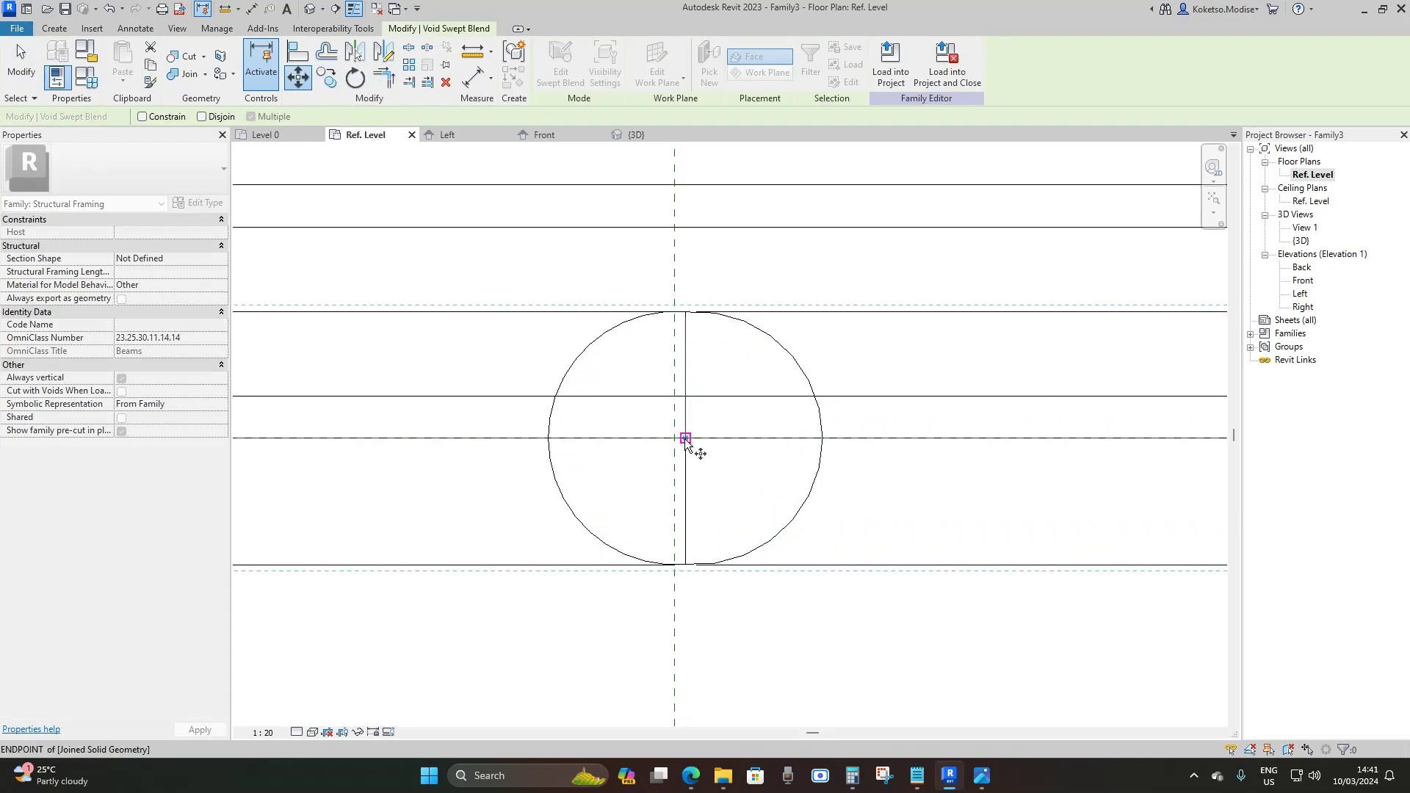
click(686, 438)
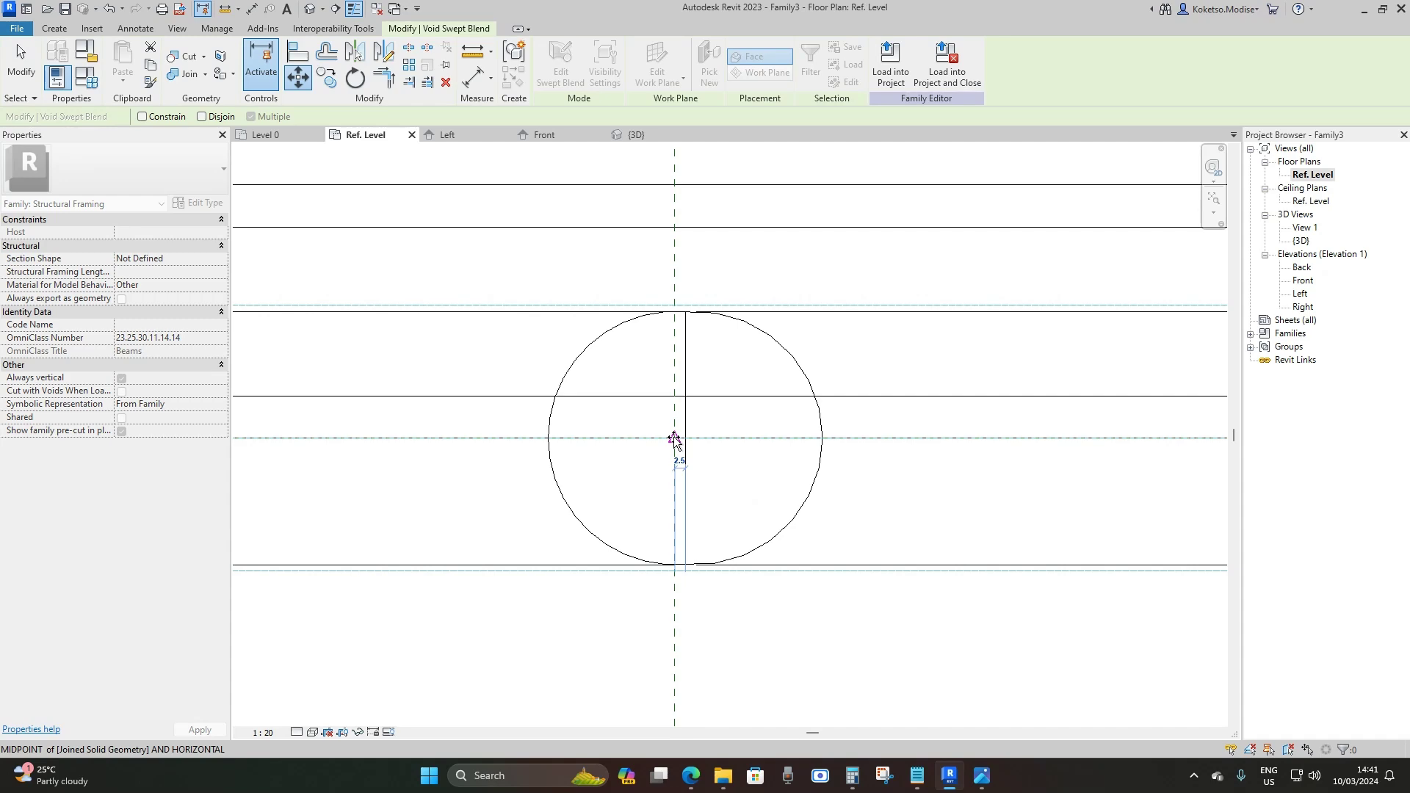
click(674, 439)
scroll(661, 293, down, 5)
scroll(686, 324, up, 2)
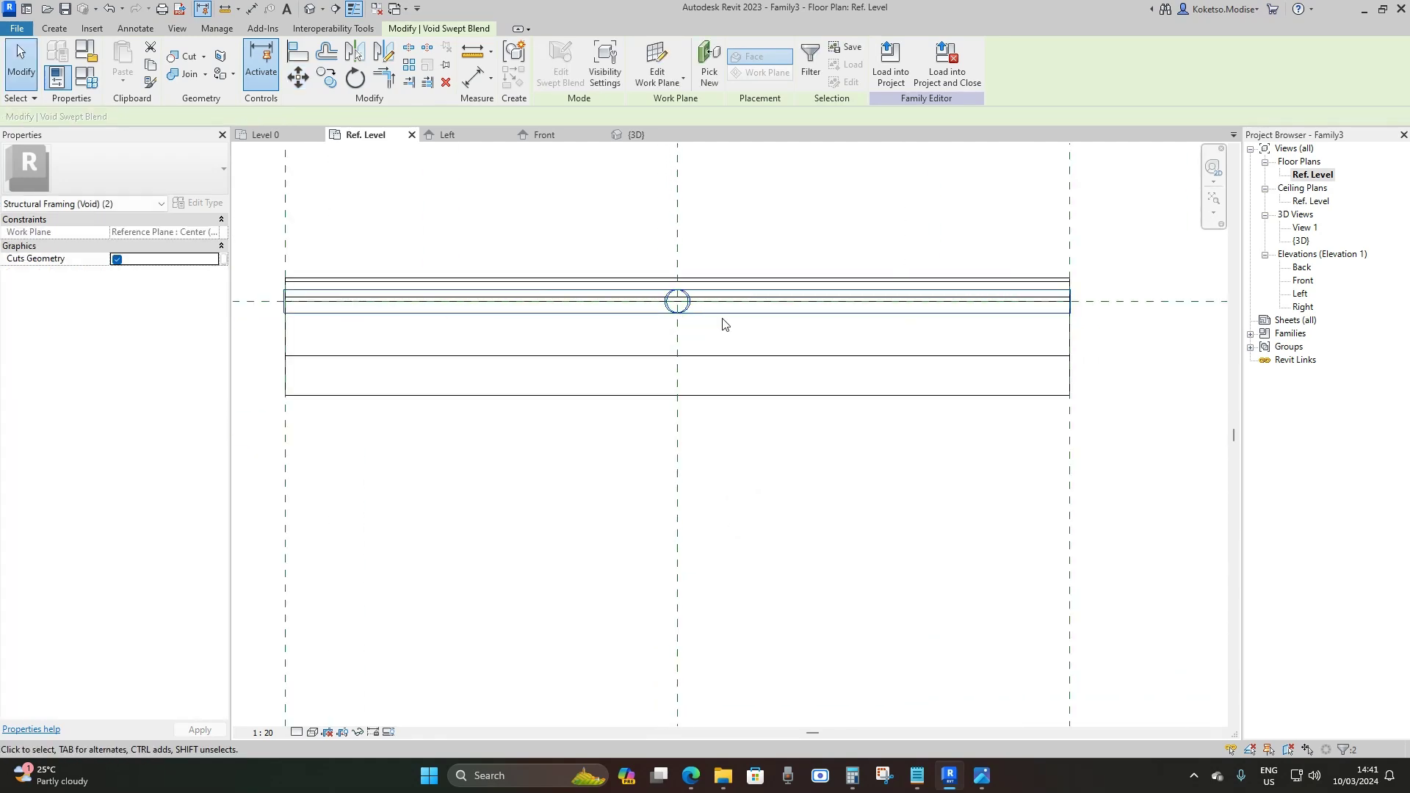
key(Escape)
Check the parapet in 3D, load the family into the project and close it without saving.
click(636, 135)
shift+middle_drag(690, 412, 819, 536)
scroll(807, 525, up, 1)
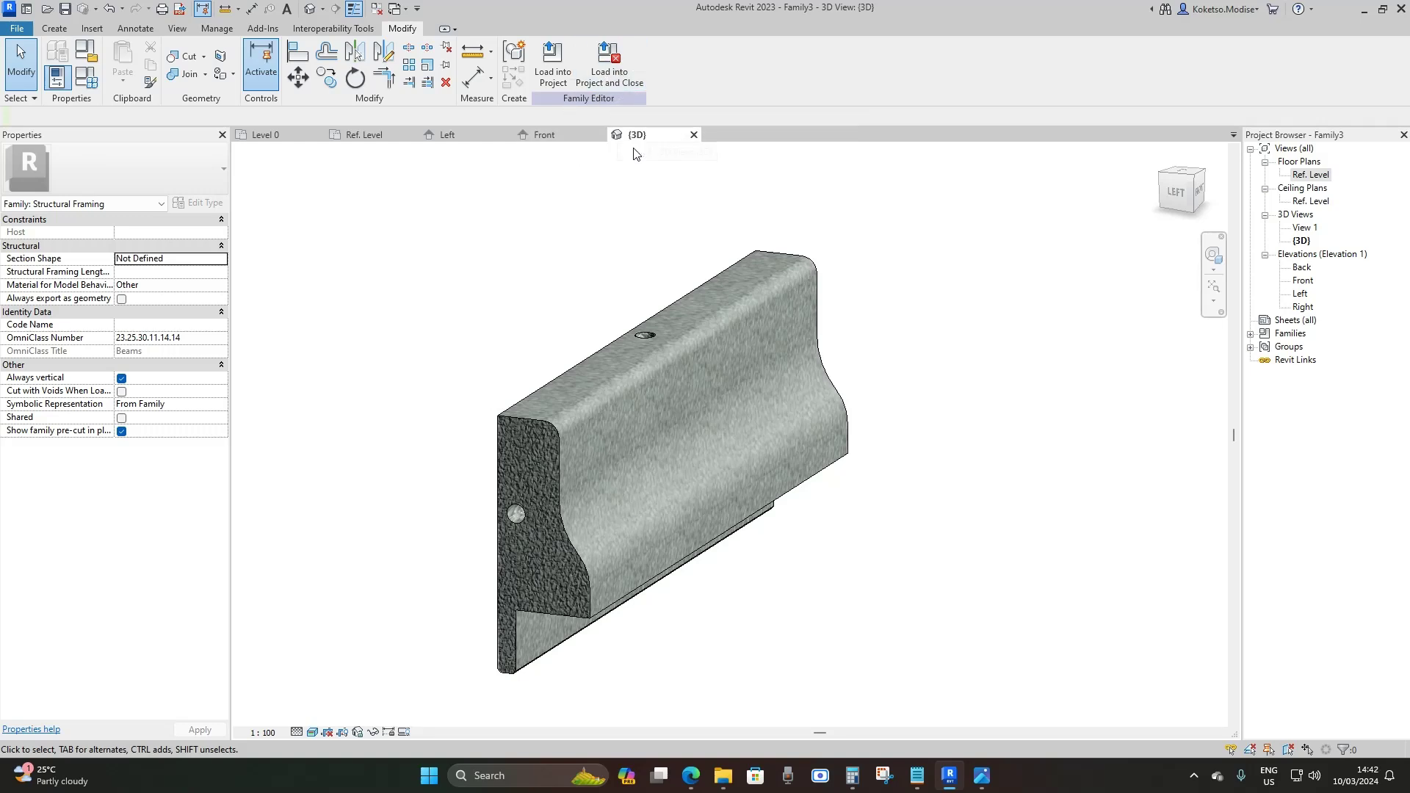
click(608, 75)
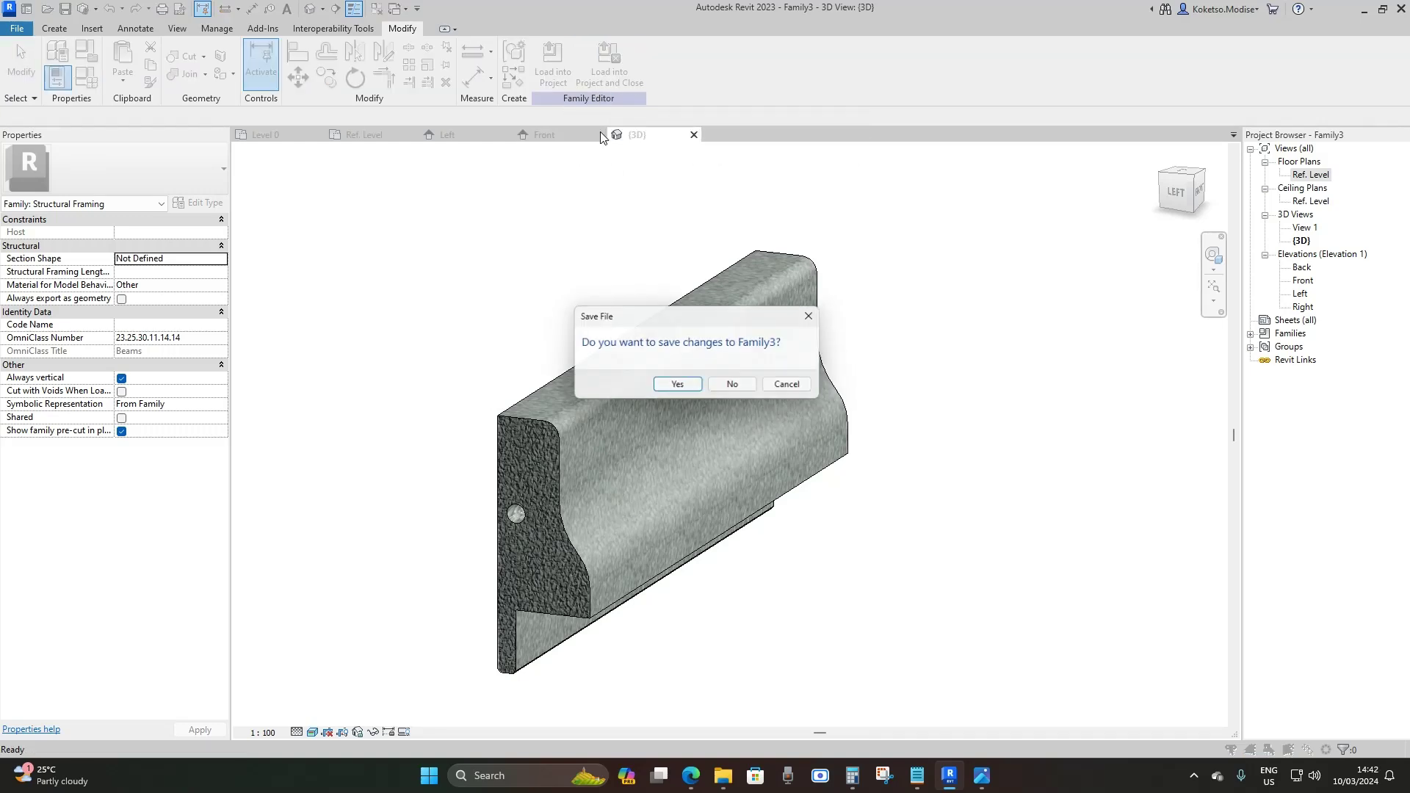
click(736, 387)
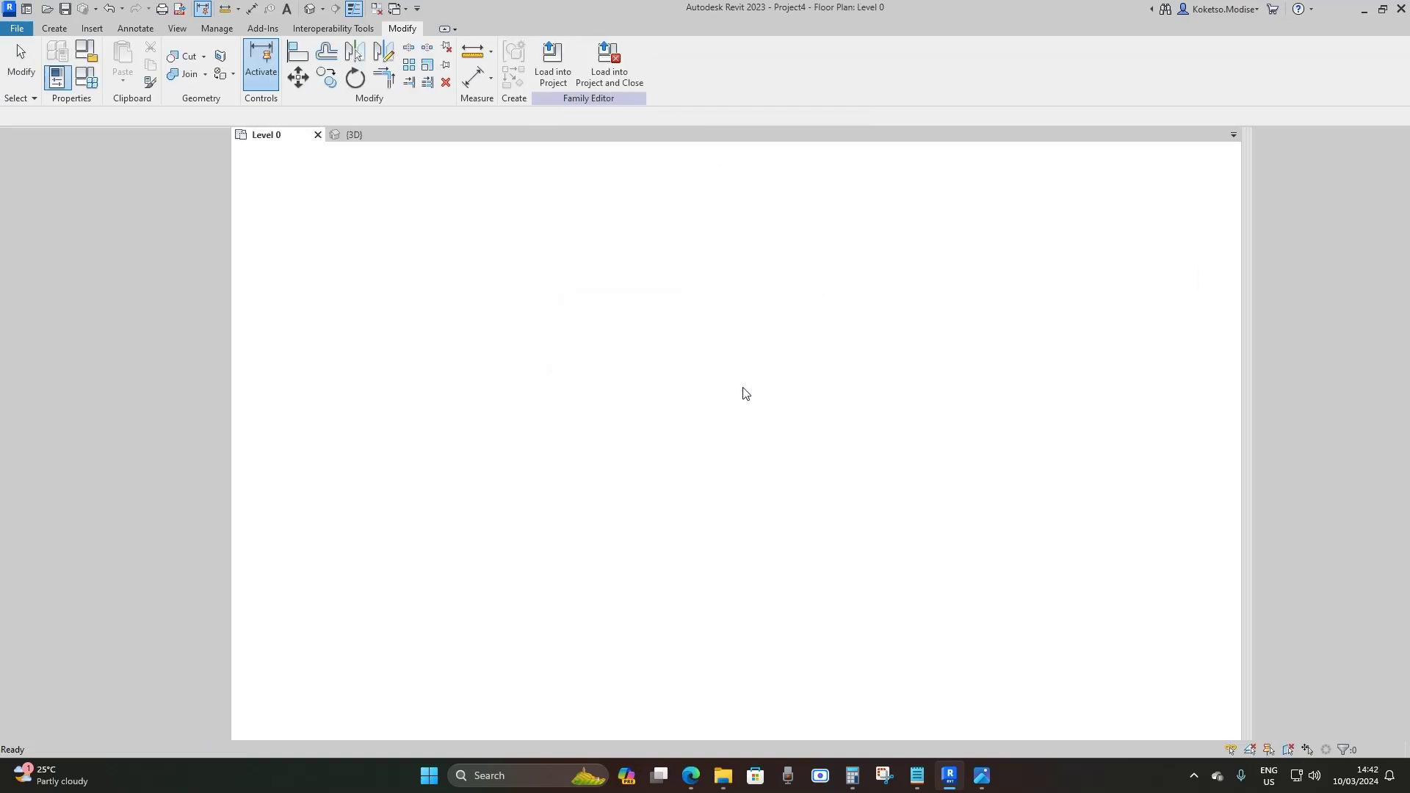
Place a horizontal 2000 mm Family3 parapet beam on the Level 0 plan.
scroll(695, 415, up, 3)
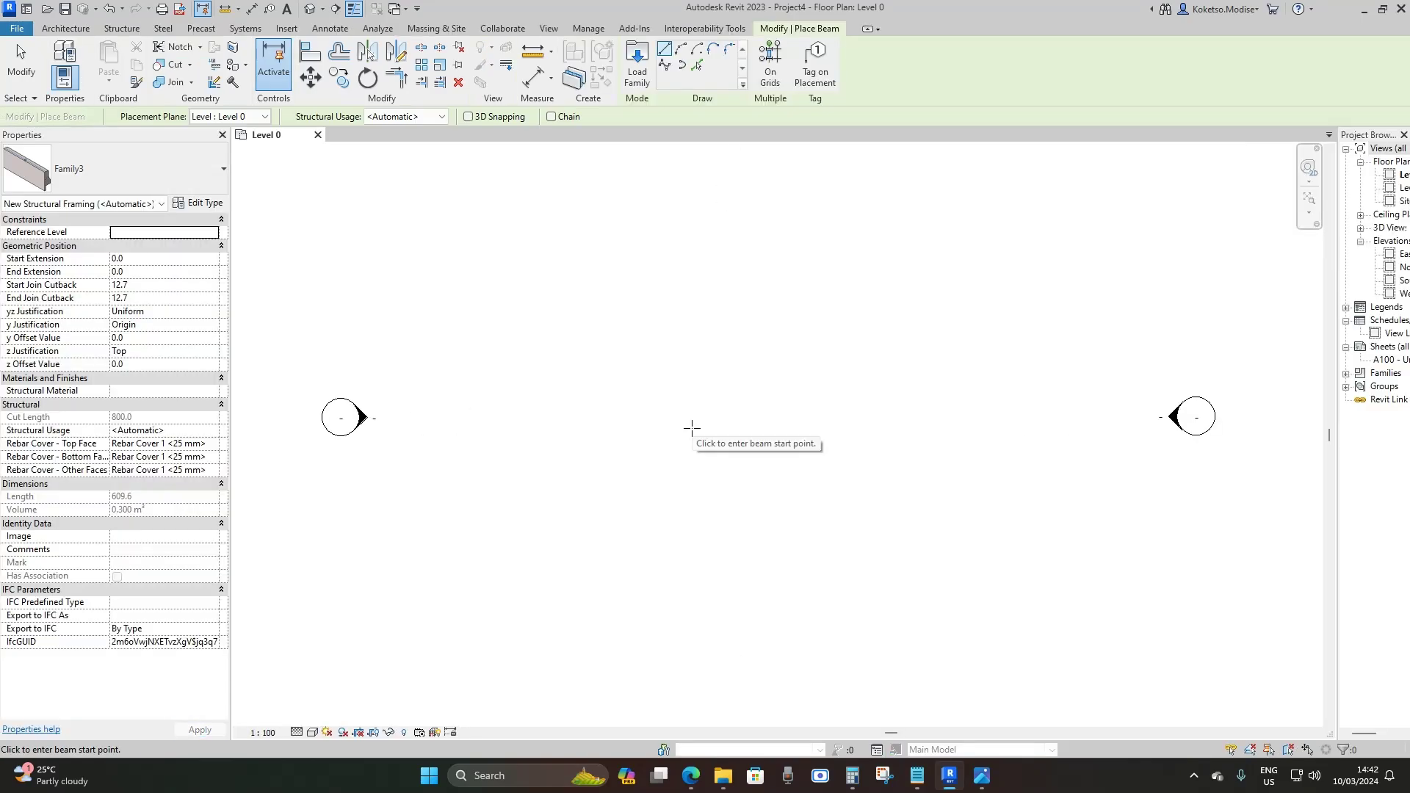
click(640, 420)
text(2)
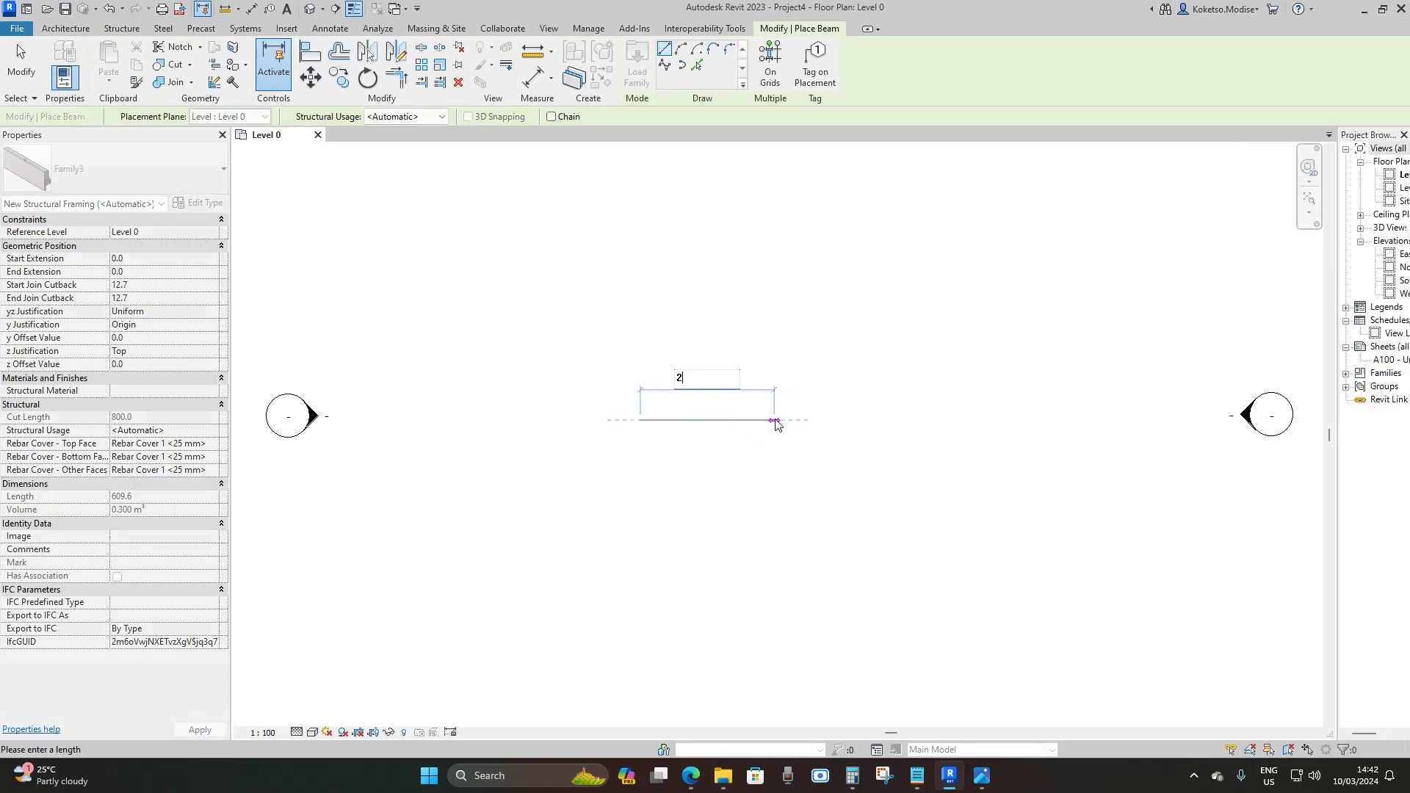
text(000)
key(Return)
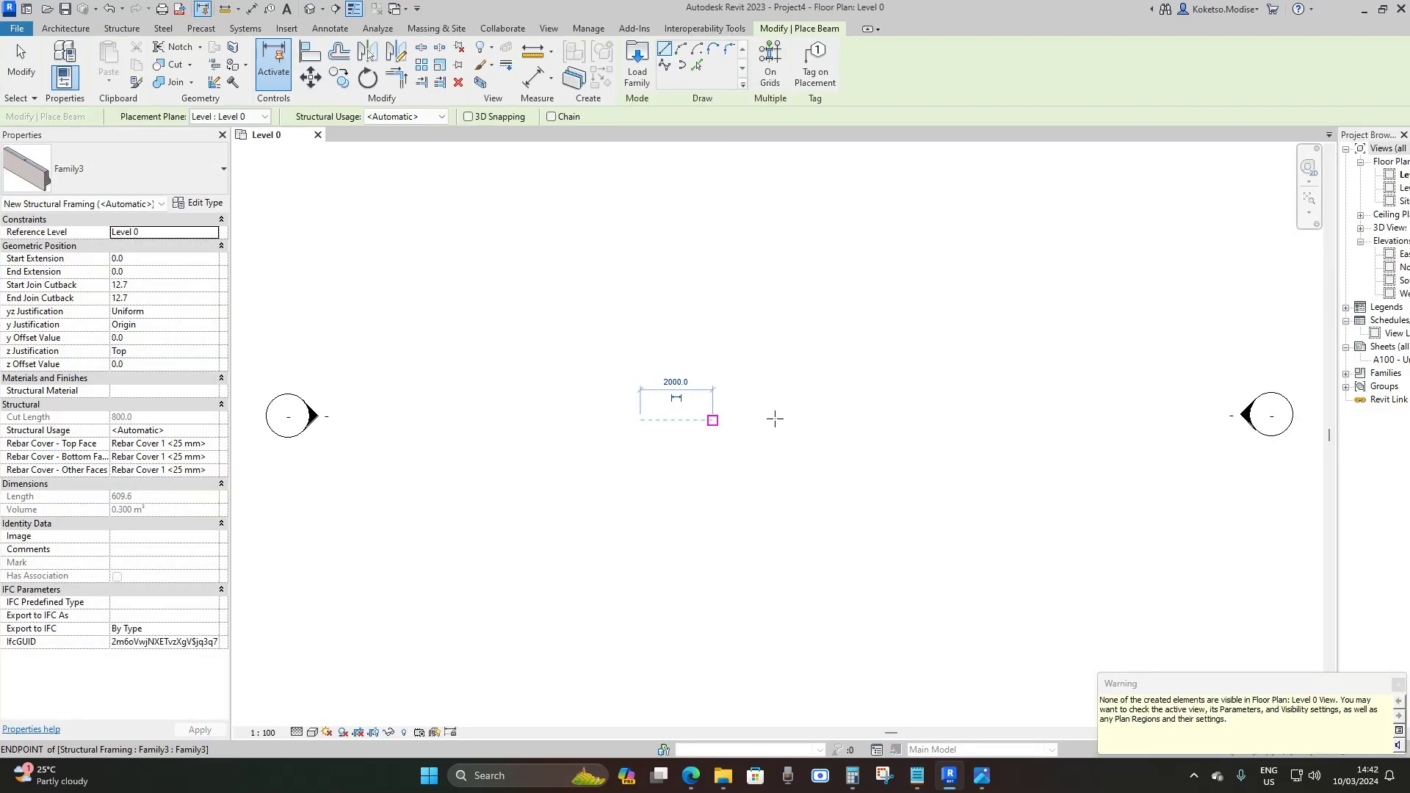
key(Escape)
key(Escape)
scroll(680, 439, down, 3)
scroll(680, 439, up, 1)
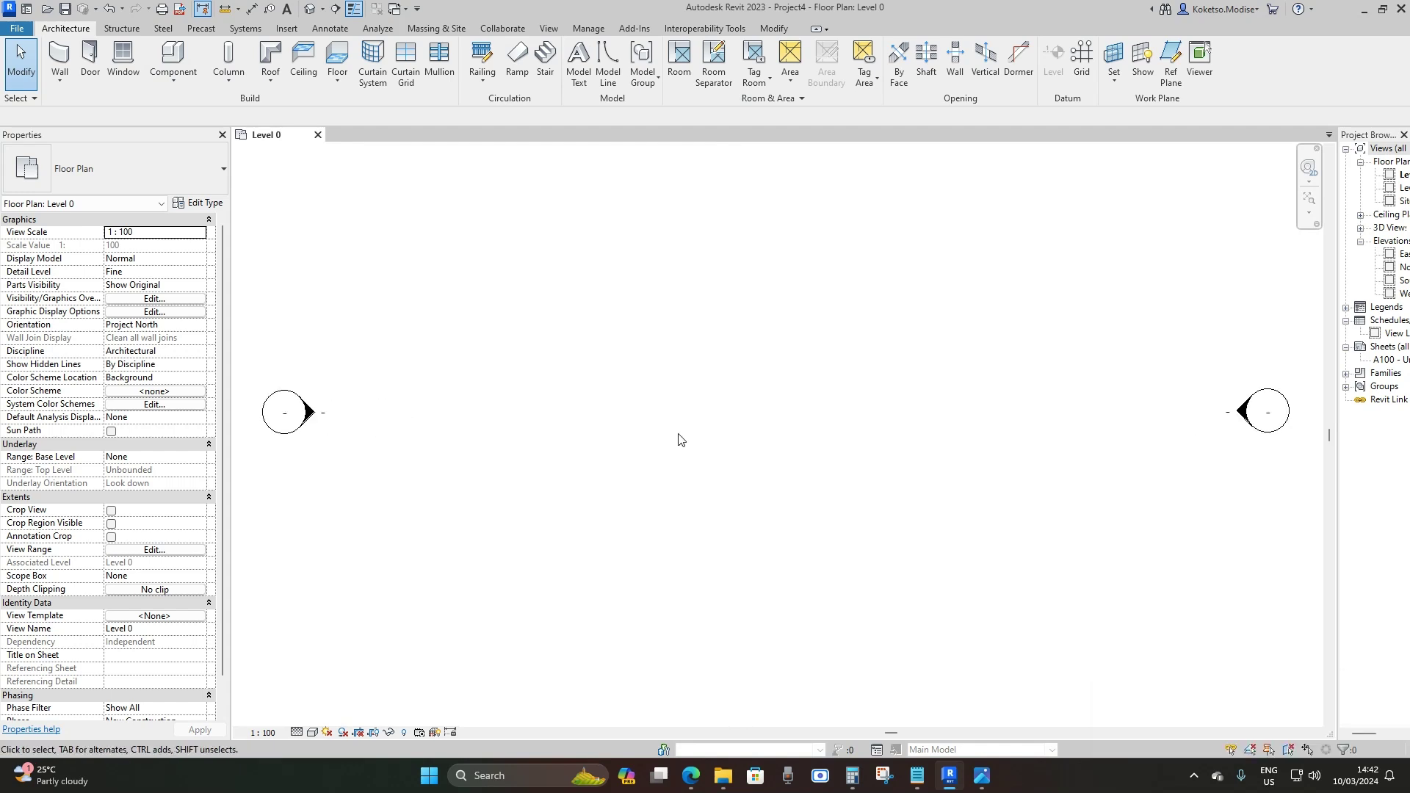
Set the Level 0 view range's bottom offset to -1000 and give the view depth a negative offset.
key(v)
key(r)
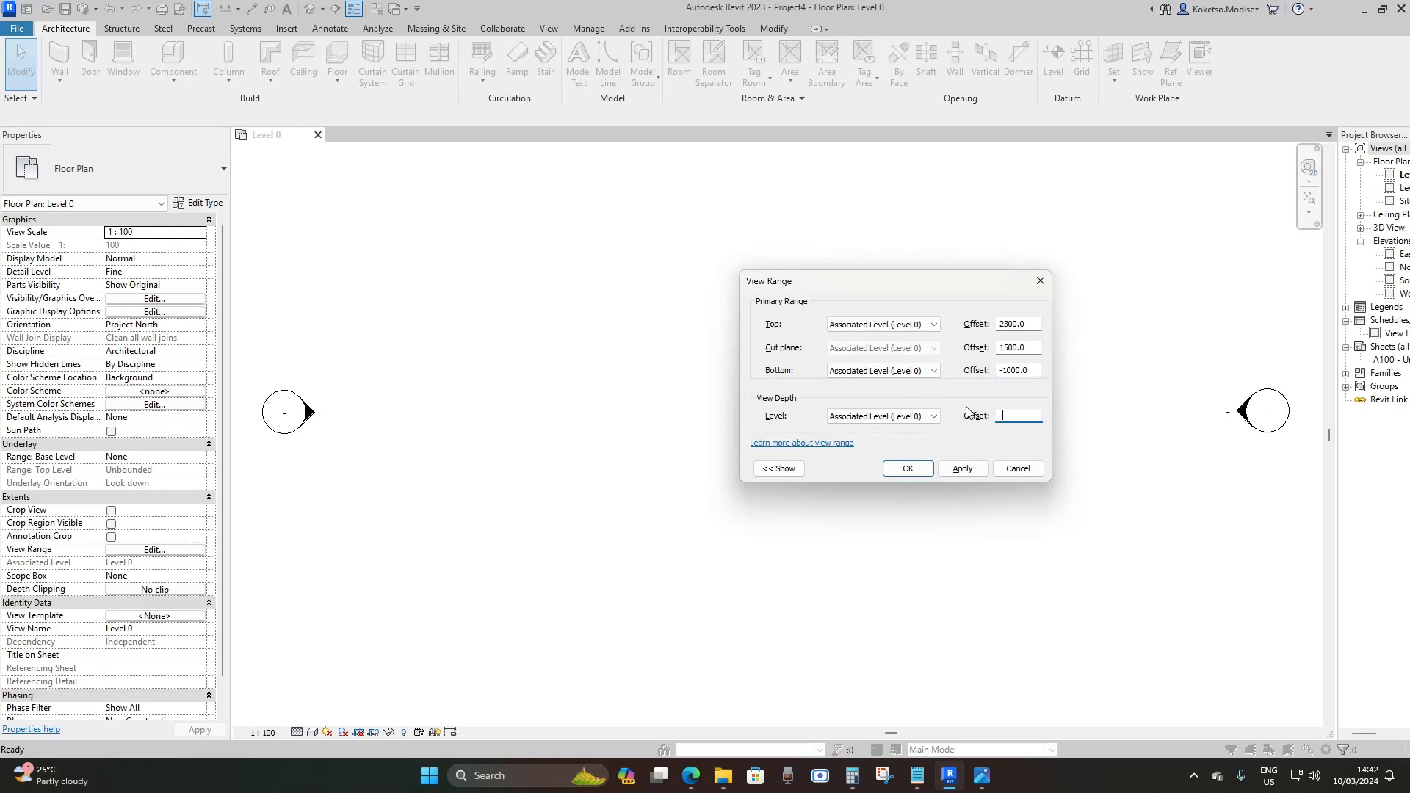
click(960, 469)
click(908, 468)
scroll(697, 423, up, 6)
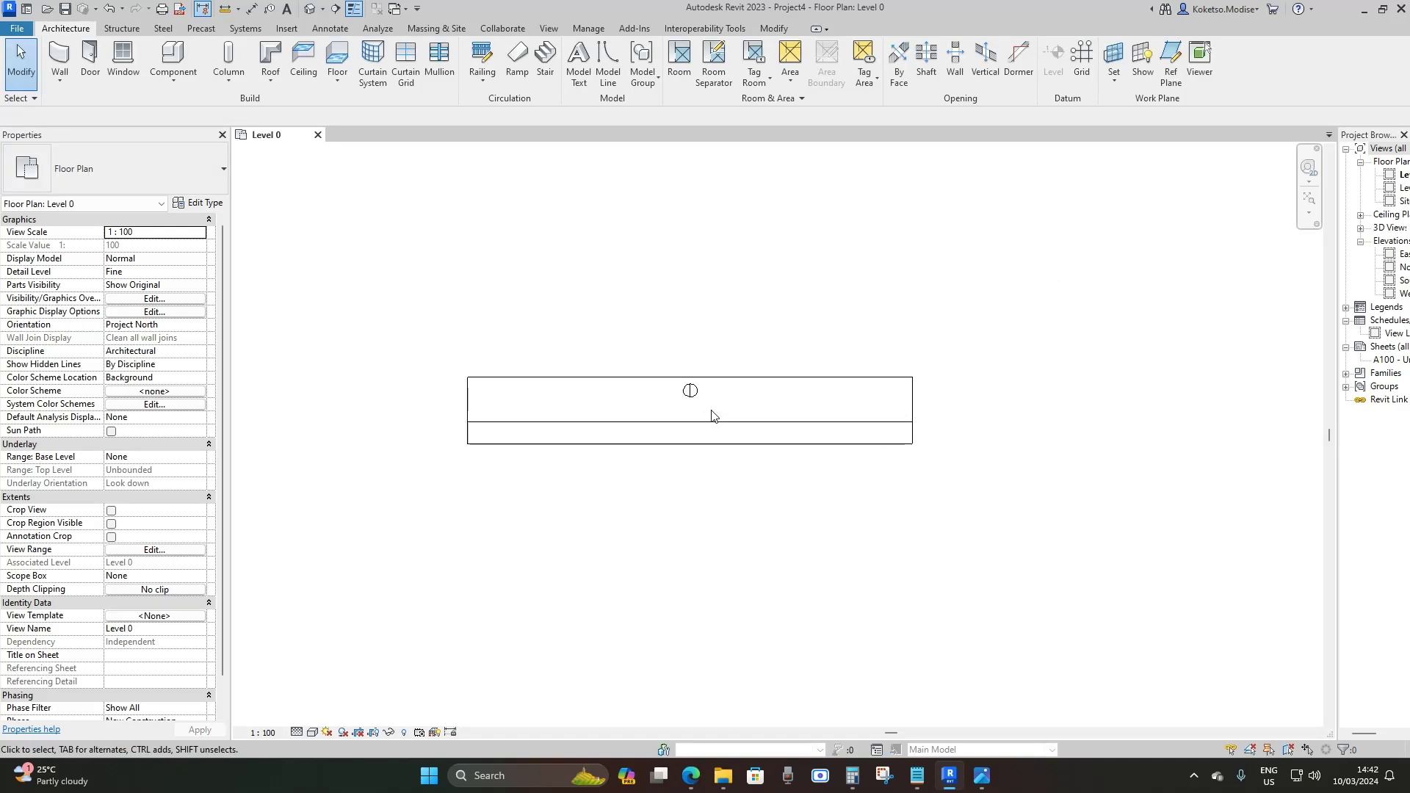
Copy the parapet beam four times end to end along its length in the Level 0 plan.
click(687, 379)
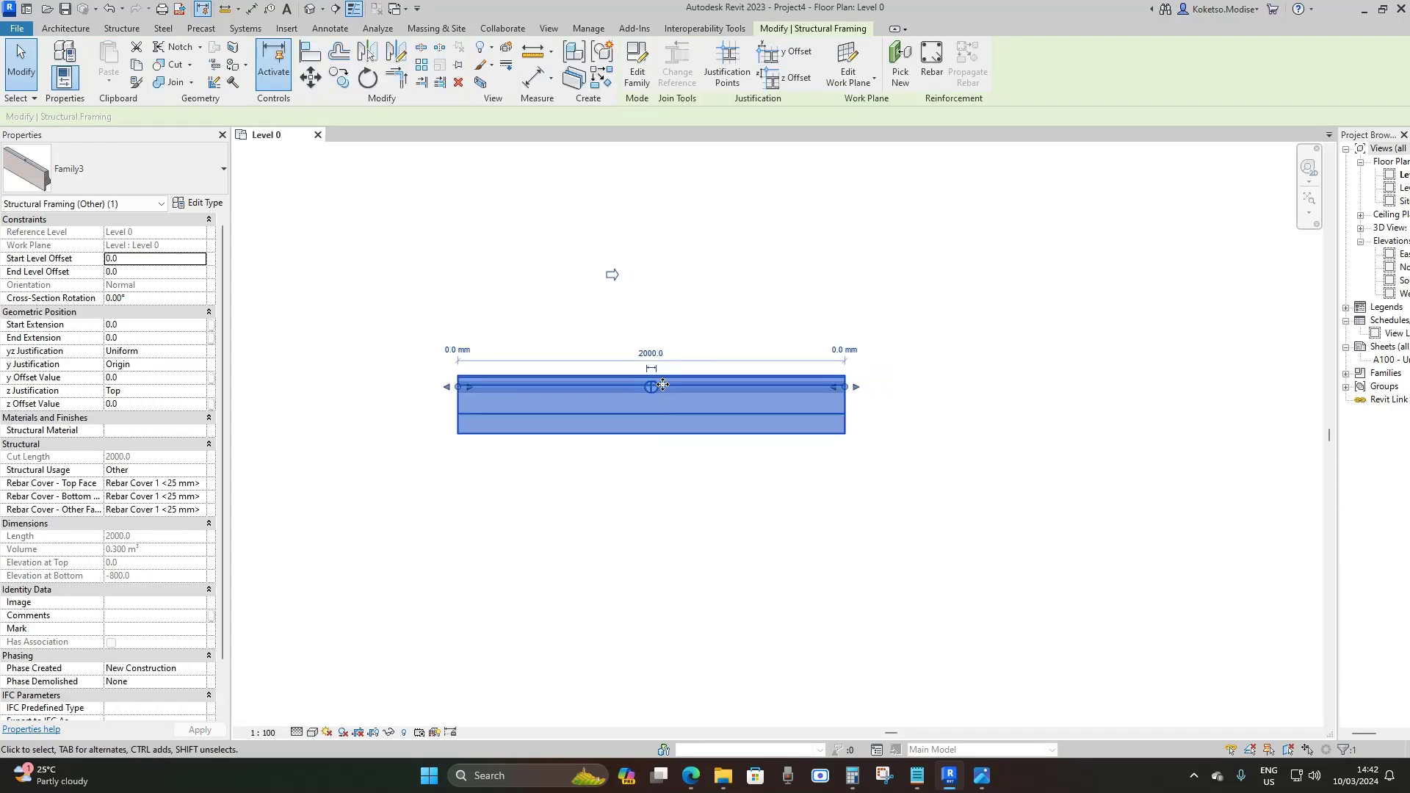
click(339, 76)
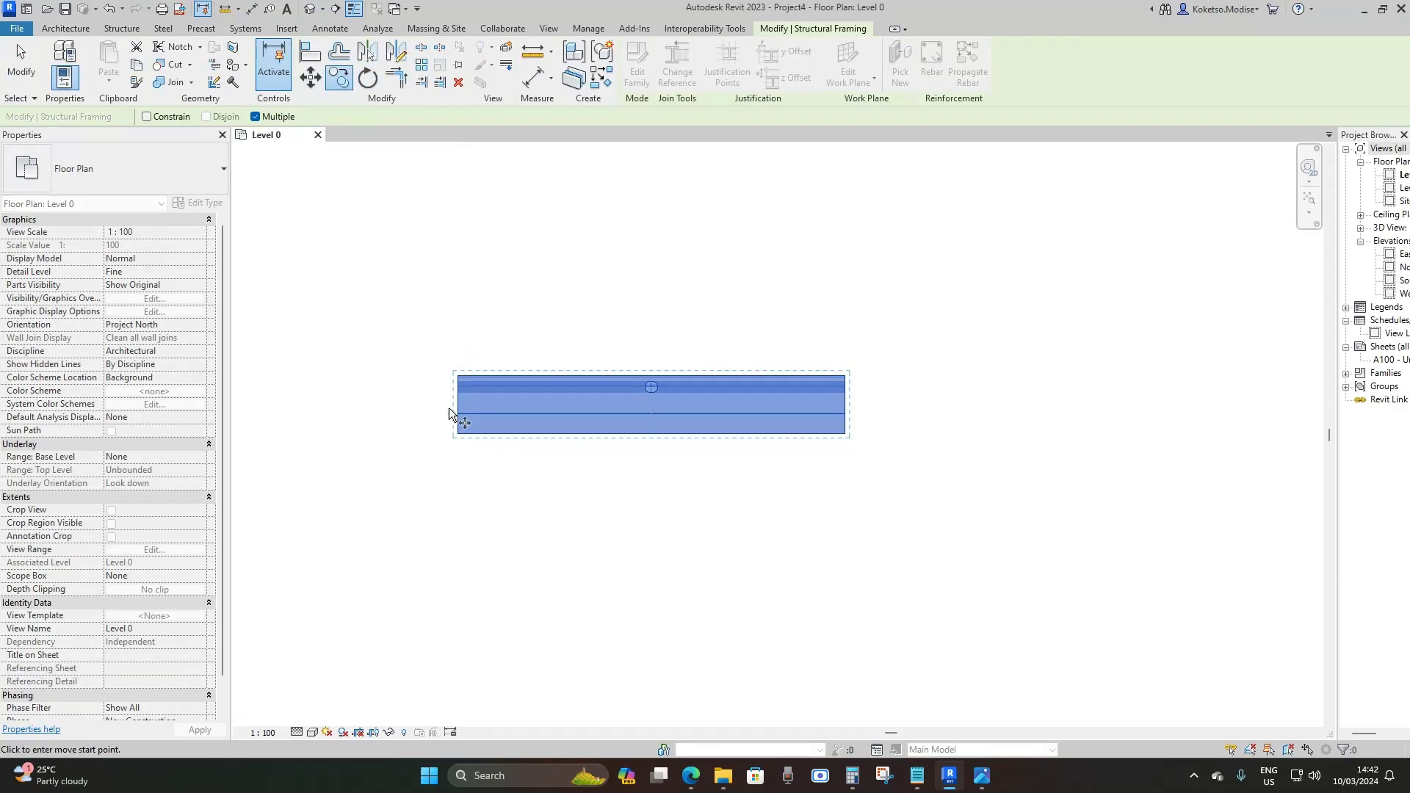
click(458, 406)
click(804, 410)
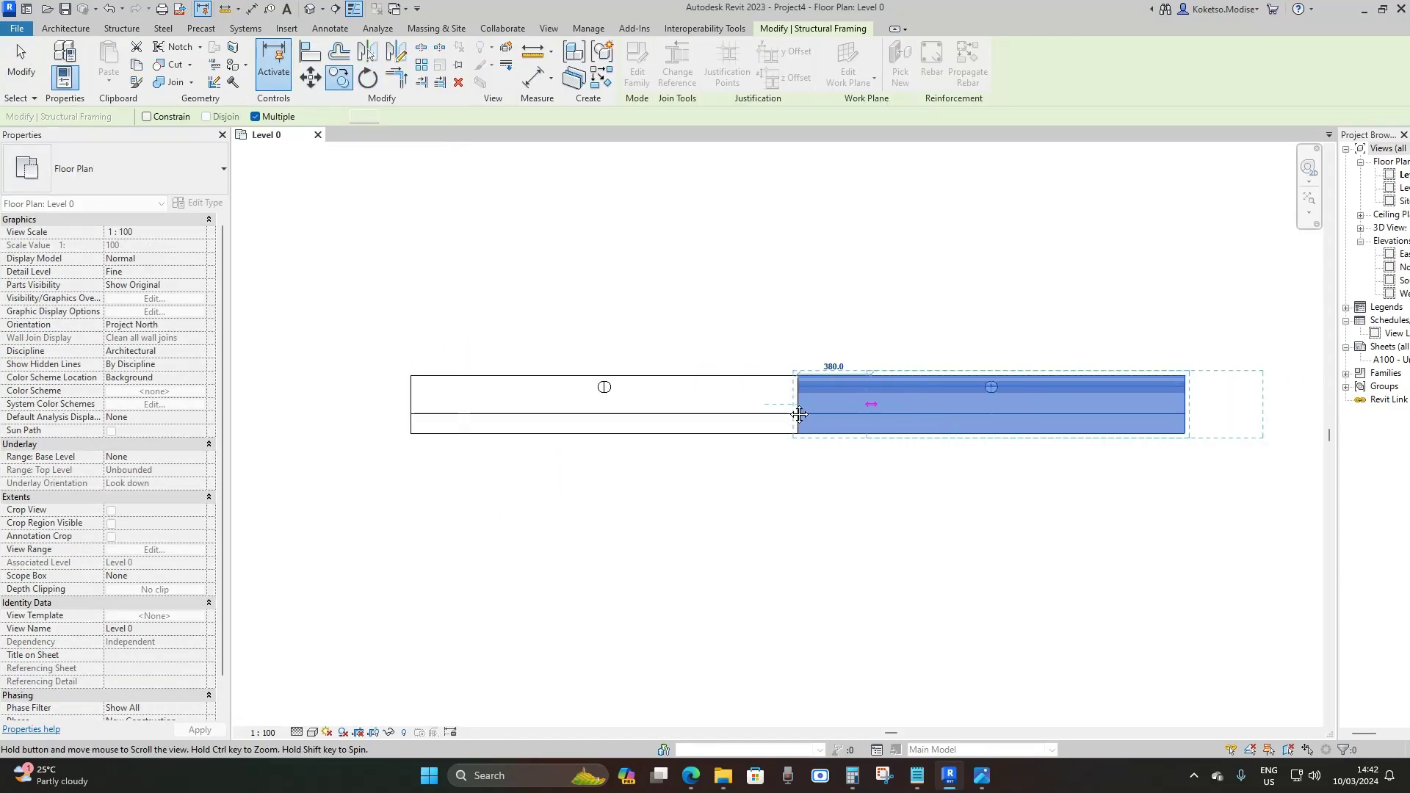
click(804, 410)
scroll(778, 419, down, 2)
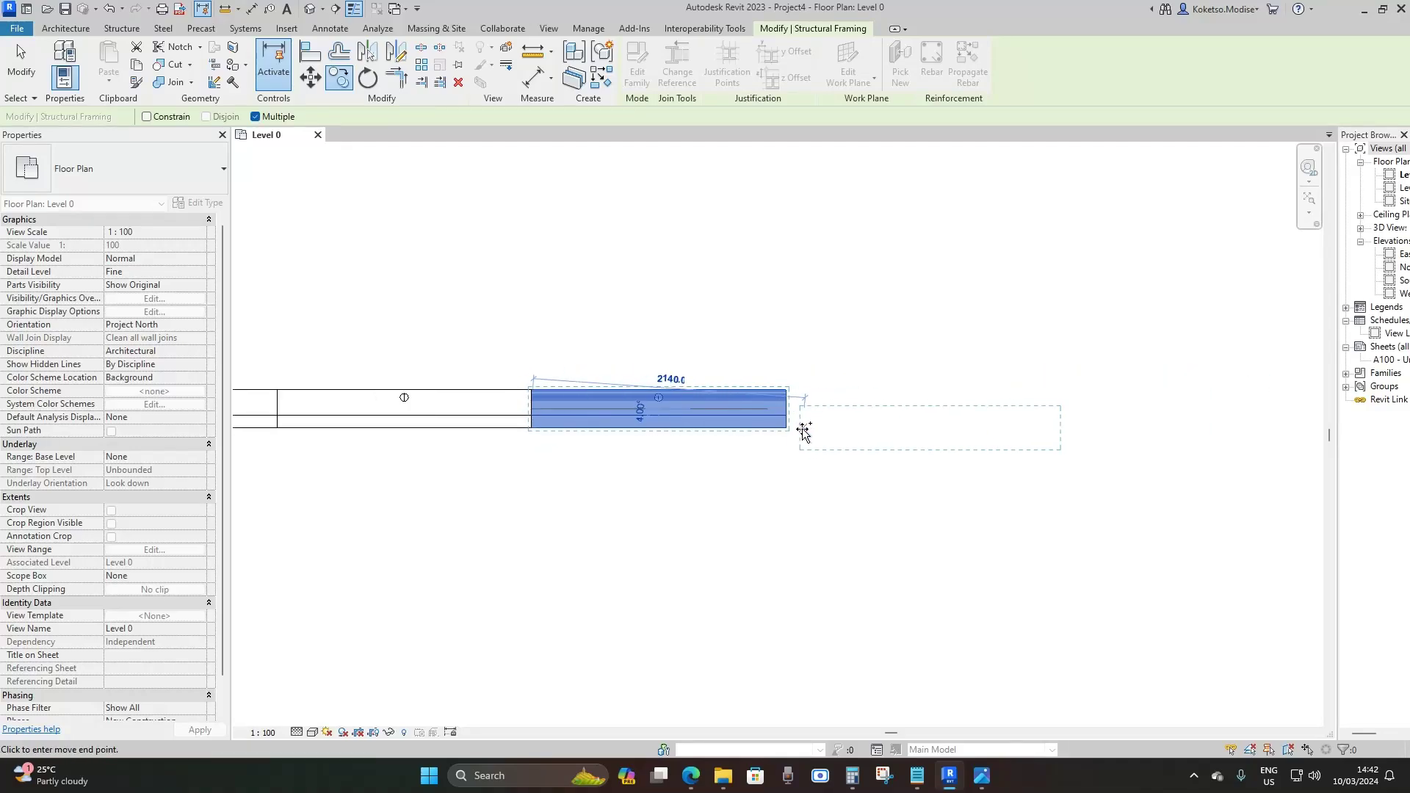
click(786, 416)
middle_drag(1065, 411, 881, 409)
click(858, 407)
scroll(891, 379, down, 2)
key(Escape)
Mirror the four copied parapets about a vertical axis drawn through the original parapet's centre hole, keeping the originals.
drag(1001, 487, 561, 315)
scroll(705, 389, up, 2)
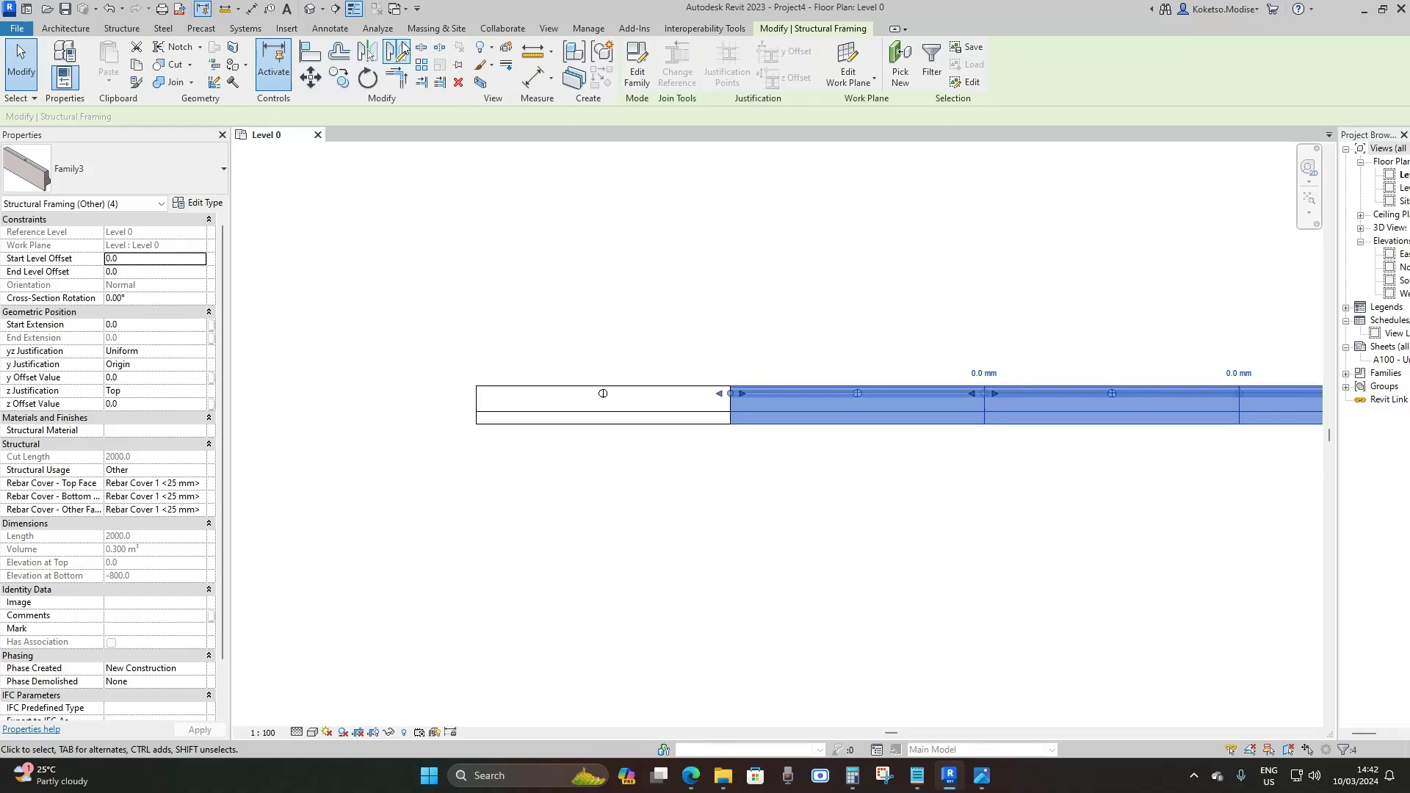
click(403, 49)
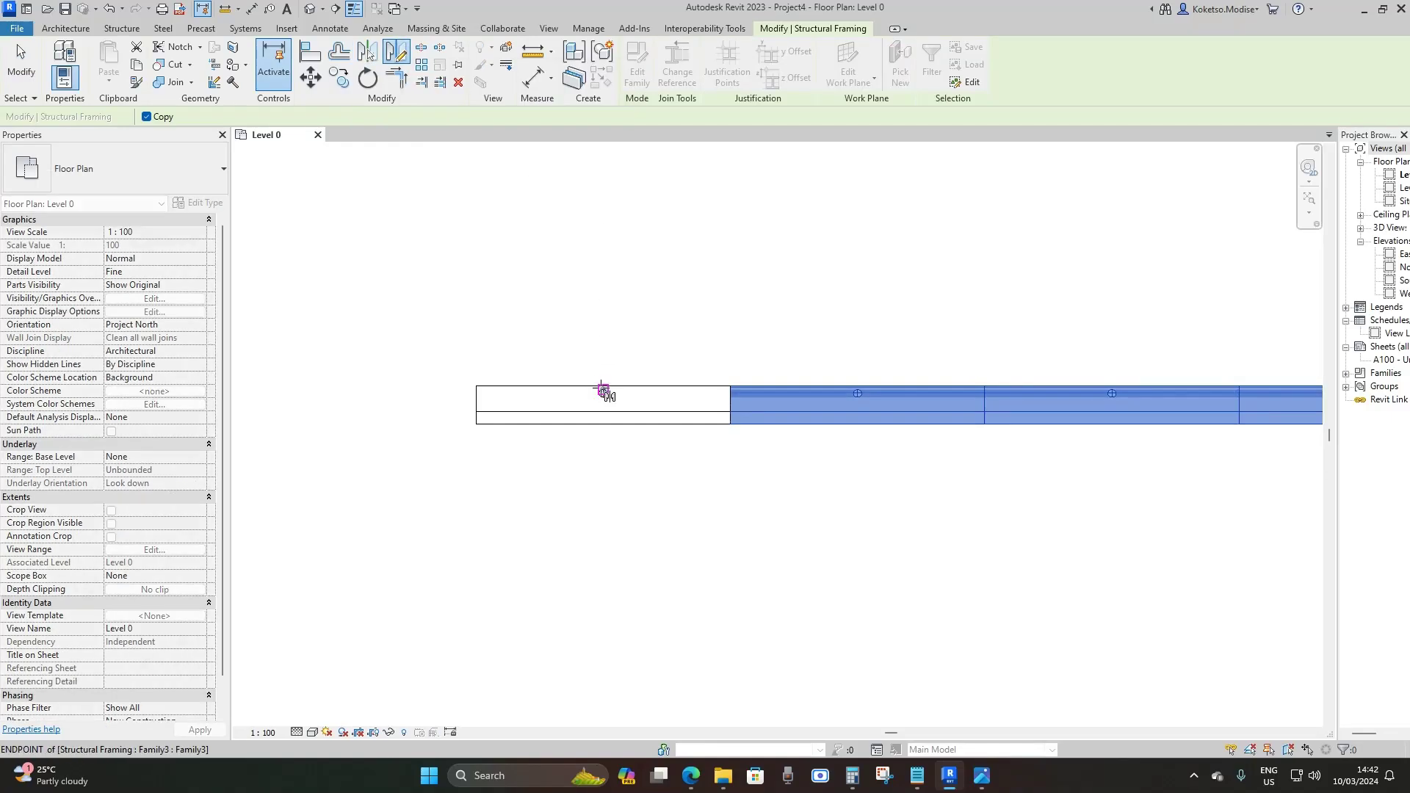
scroll(602, 392, up, 2)
click(606, 401)
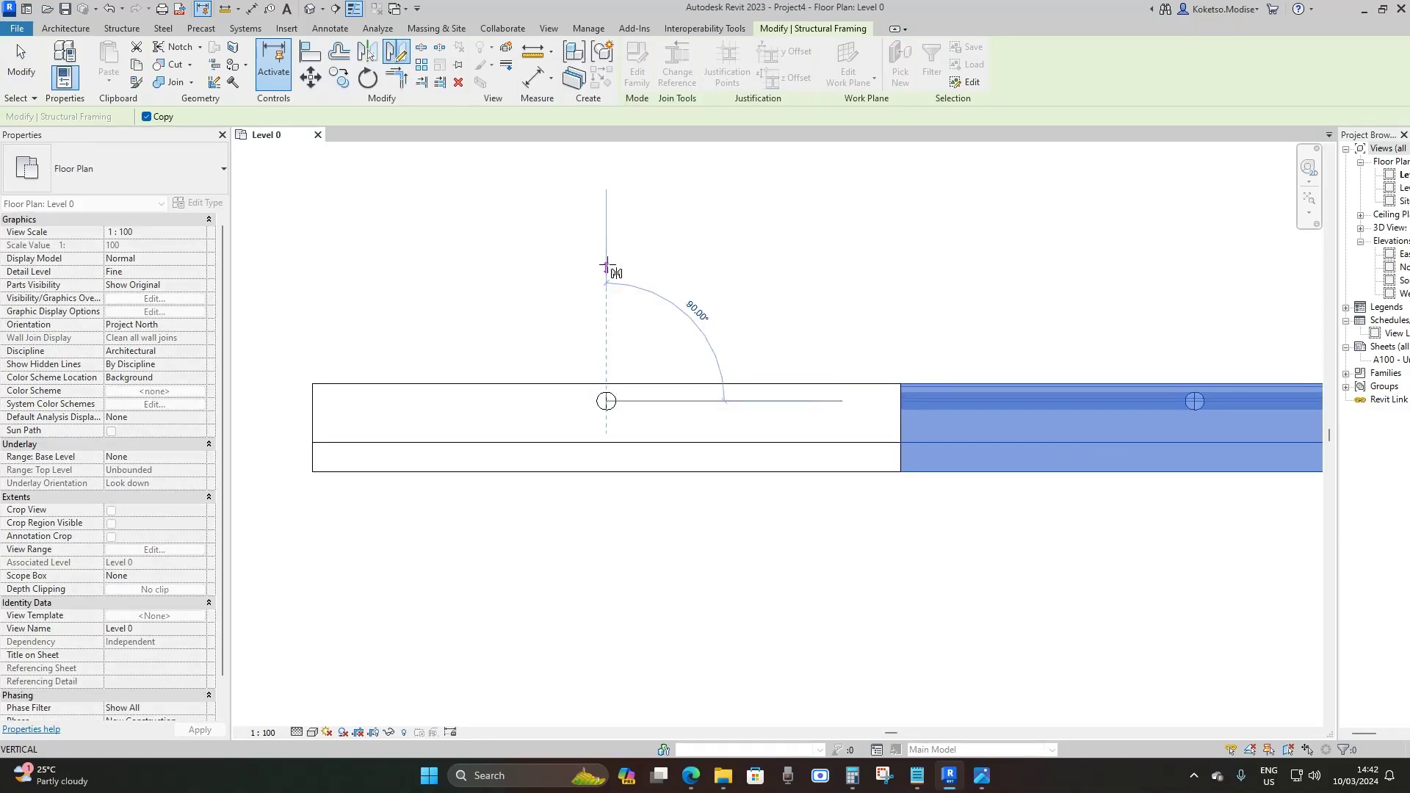
click(673, 323)
scroll(656, 378, down, 5)
click(656, 378)
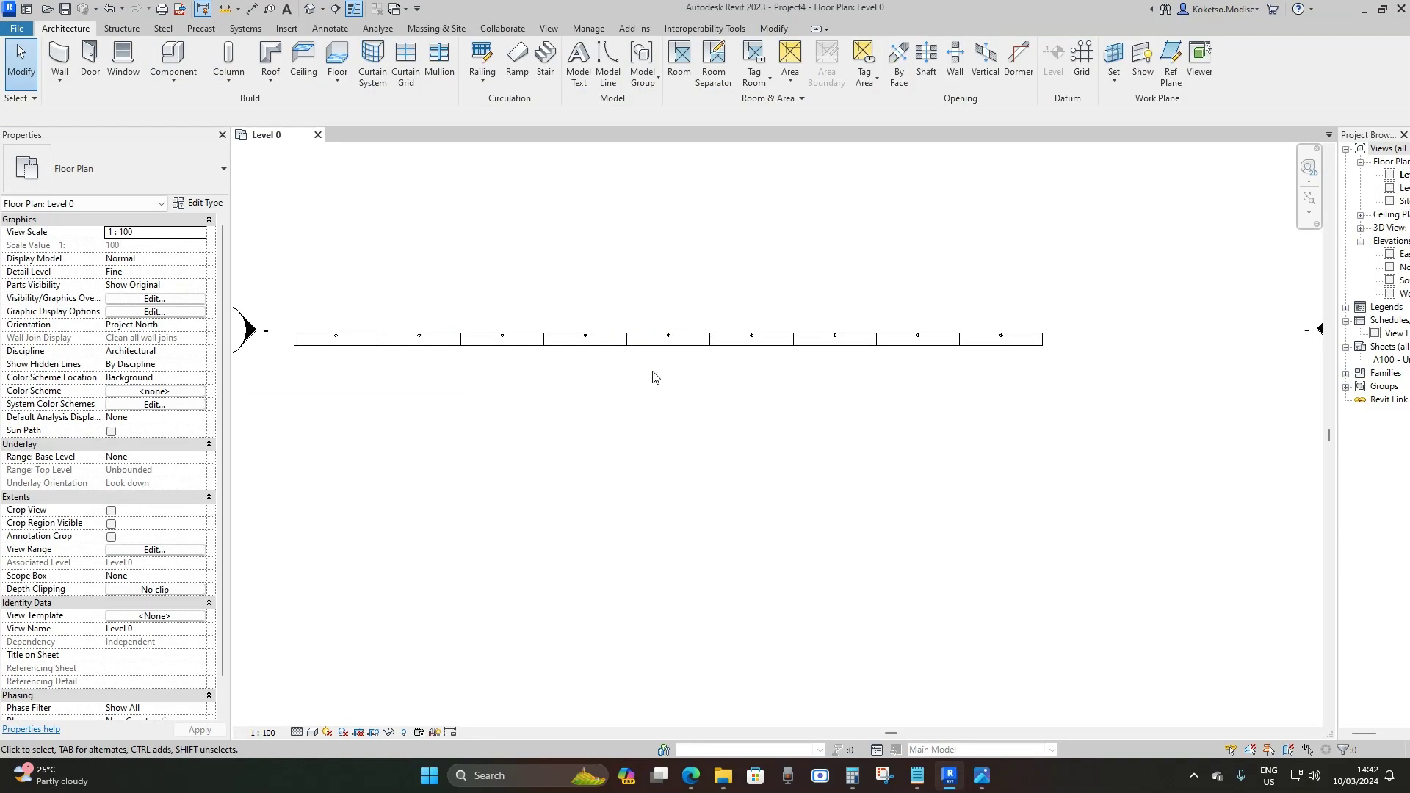
Open the default 3D view, hide the Levels category and apply the hiding permanently to the view.
click(310, 9)
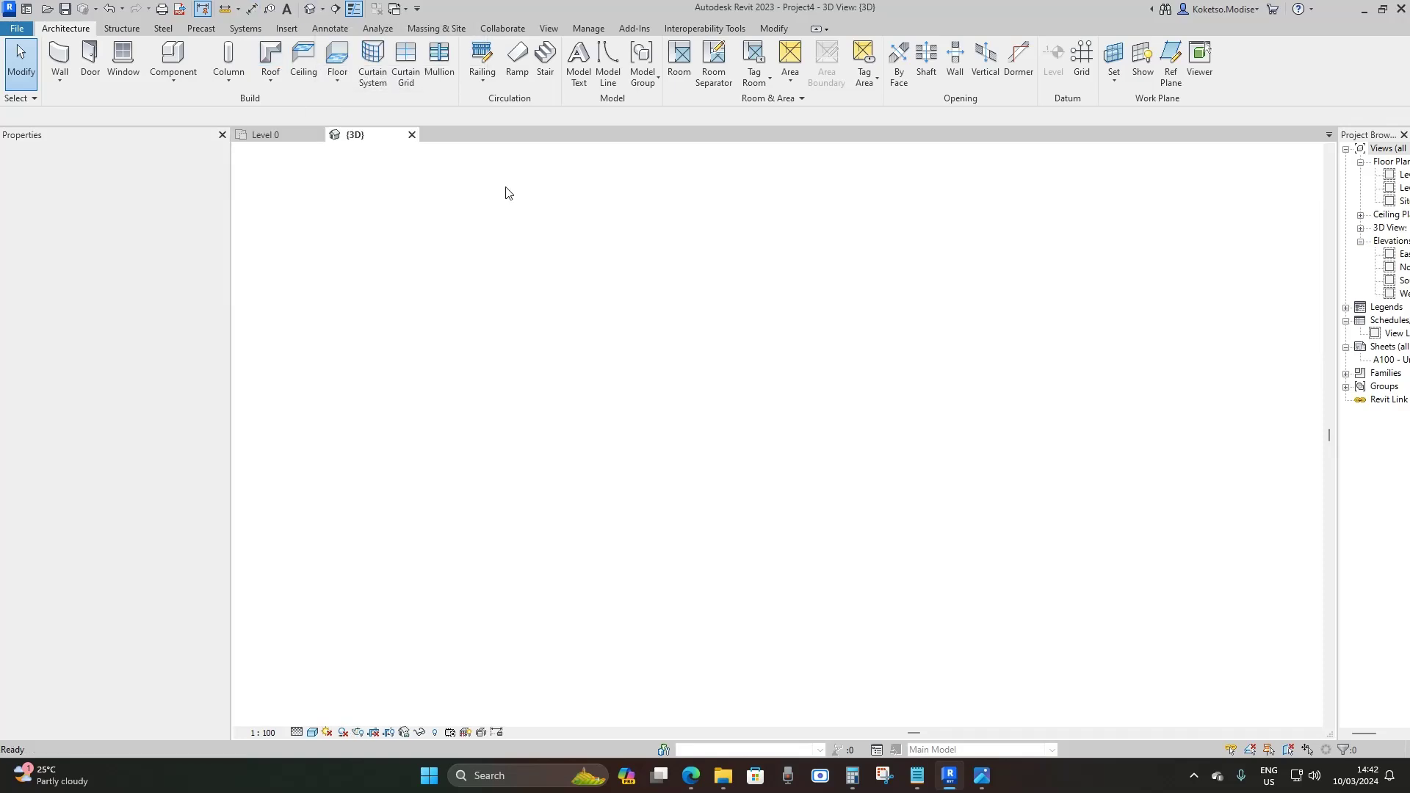
mouse_move(734, 455)
shift+middle_down()
mouse_move(793, 464)
mouse_move(724, 676)
mouse_move(717, 583)
mouse_move(743, 437)
shift+middle_up()
click(746, 450)
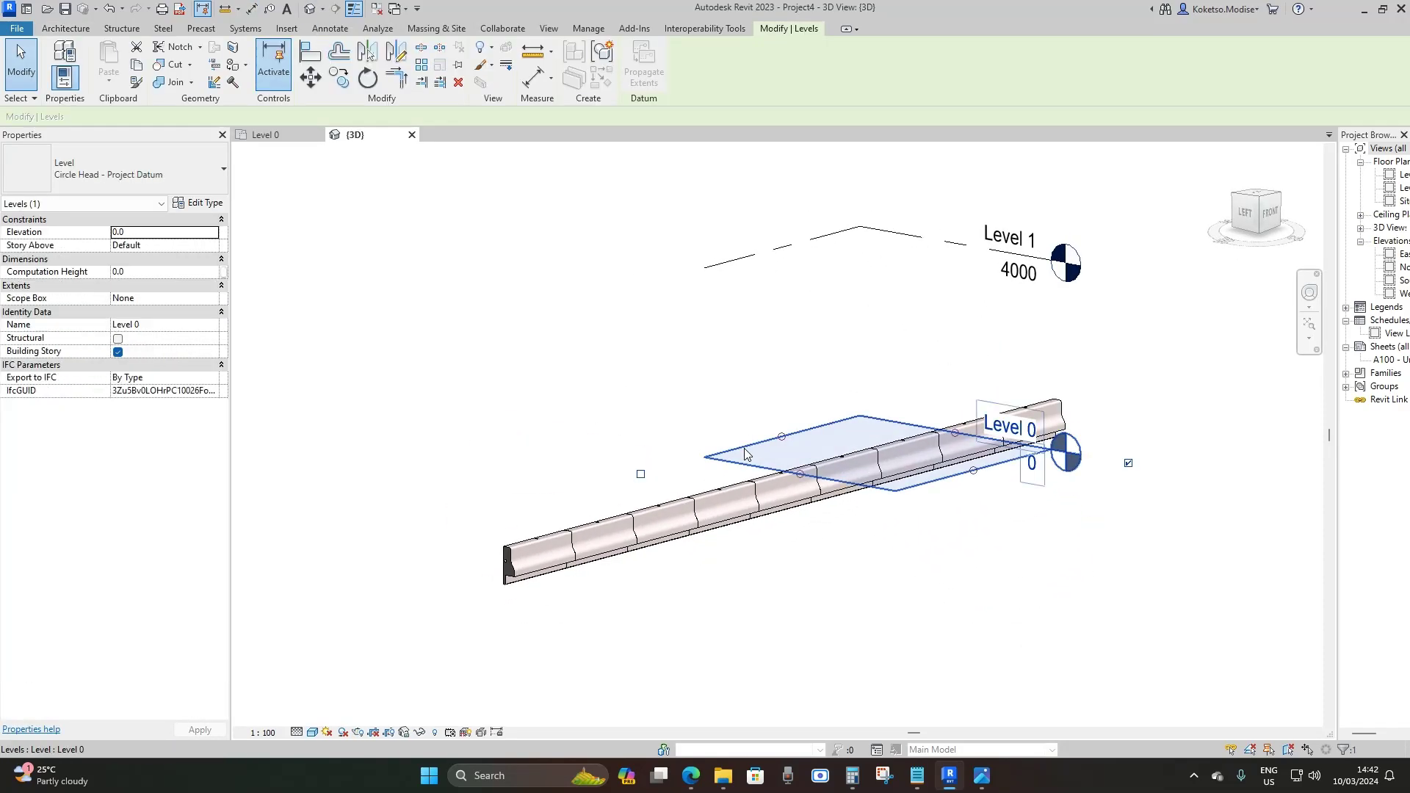
click(423, 733)
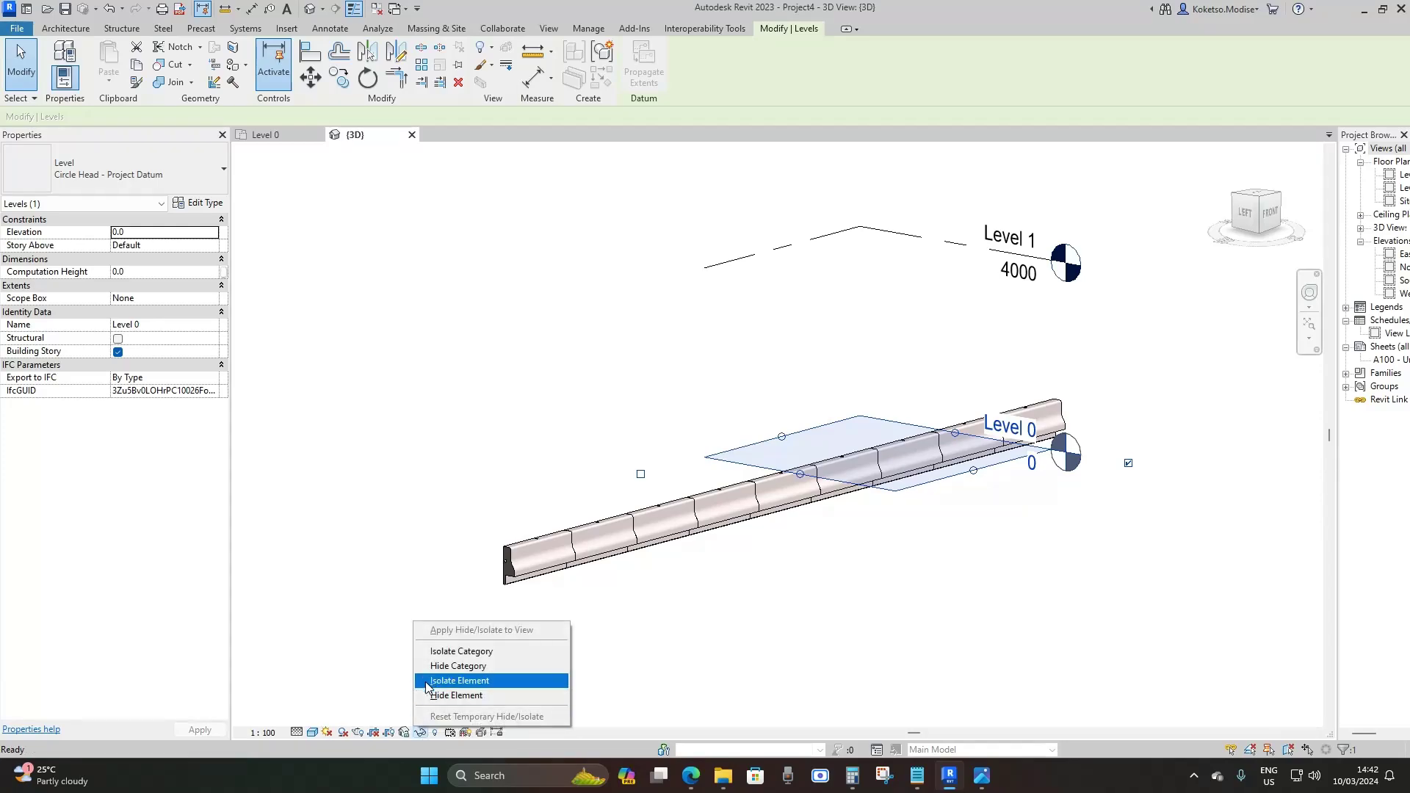
click(454, 666)
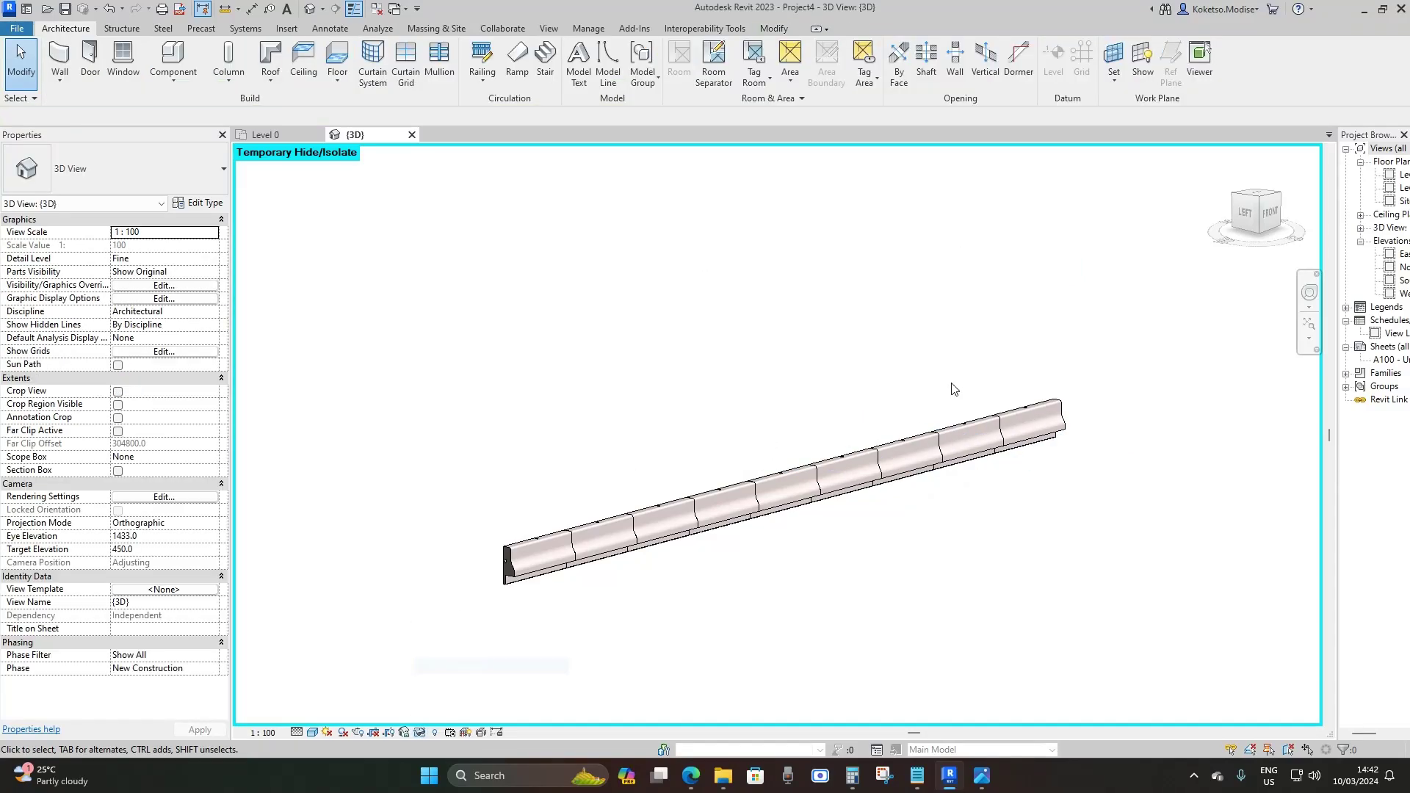
click(422, 733)
click(451, 631)
shift+middle_drag(470, 628, 683, 623)
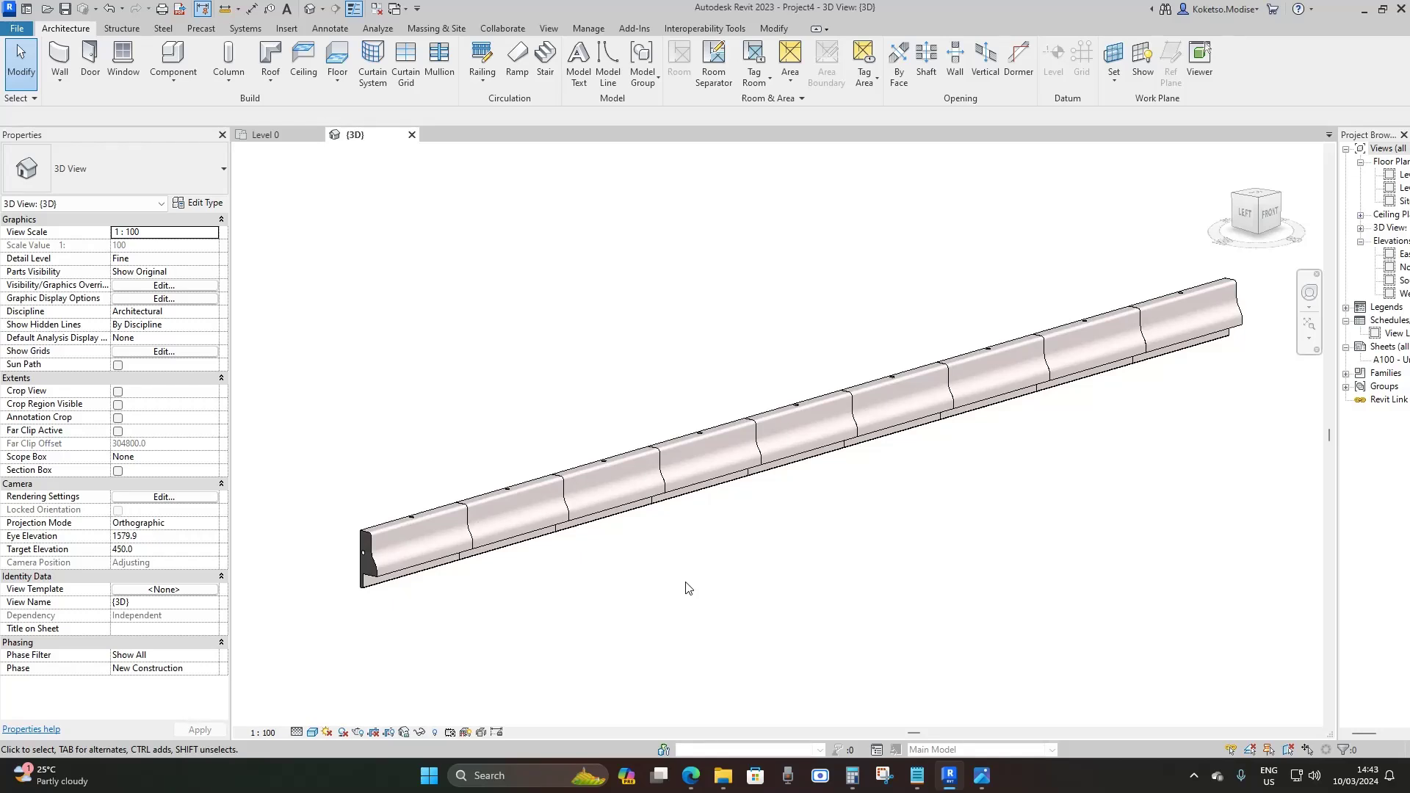
Examine the parapet row in 3D and open the end parapet's family for editing.
shift+middle_drag(718, 561, 734, 543)
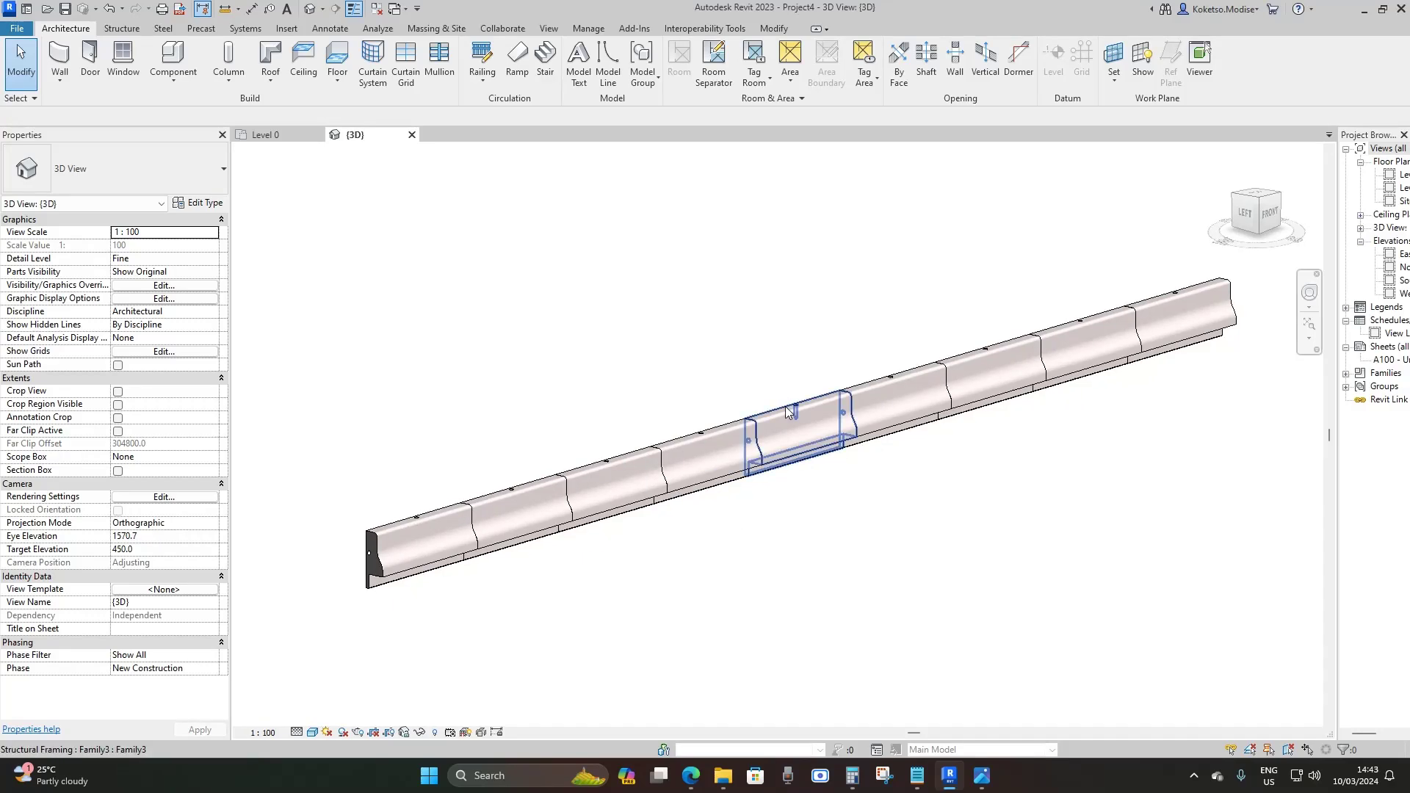
mouse_move(499, 597)
middle_down()
mouse_move(497, 611)
mouse_move(480, 605)
middle_up()
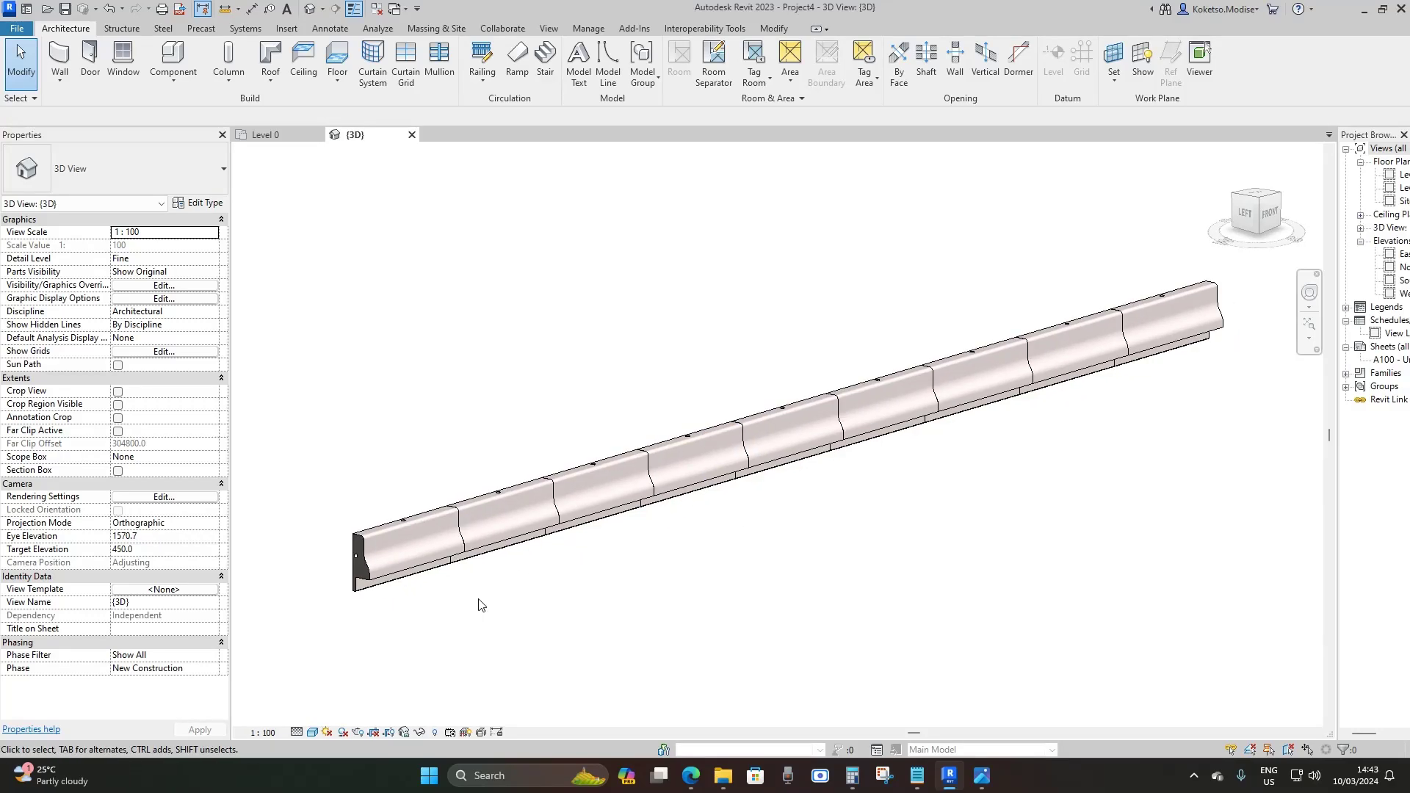
click(395, 537)
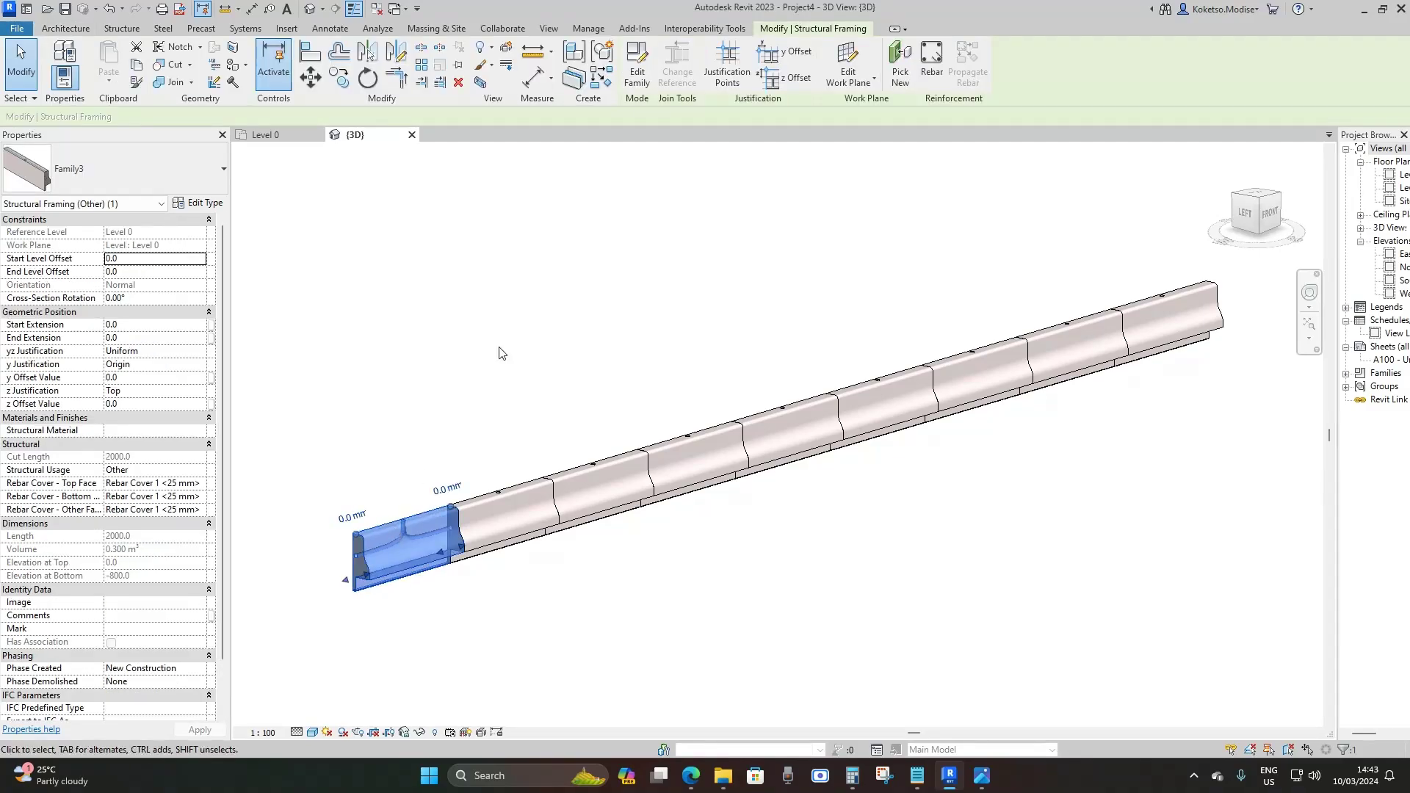
click(638, 76)
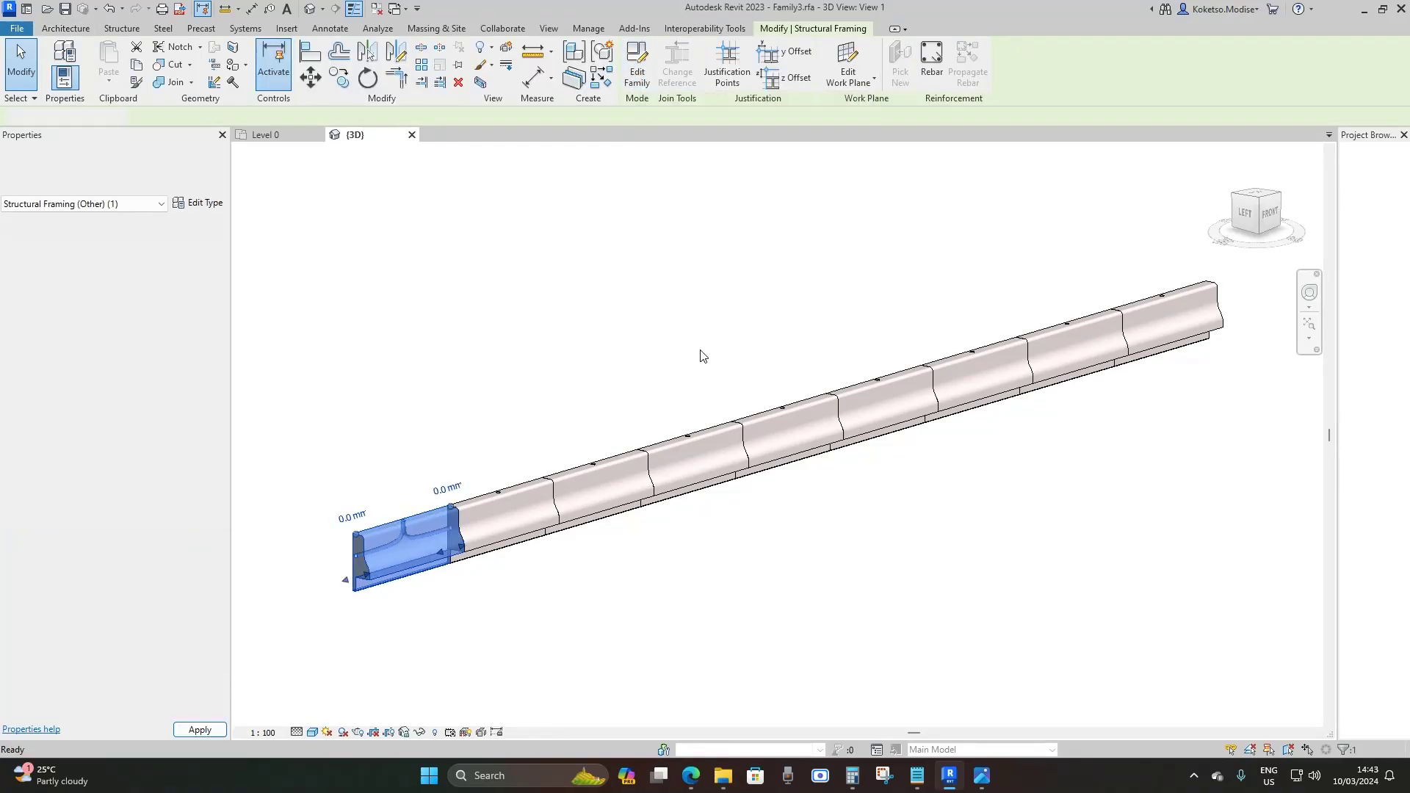
Set the parapet family's 3D view to the Fine detail level and examine the parapet's faces.
shift+middle_drag(725, 413, 834, 365)
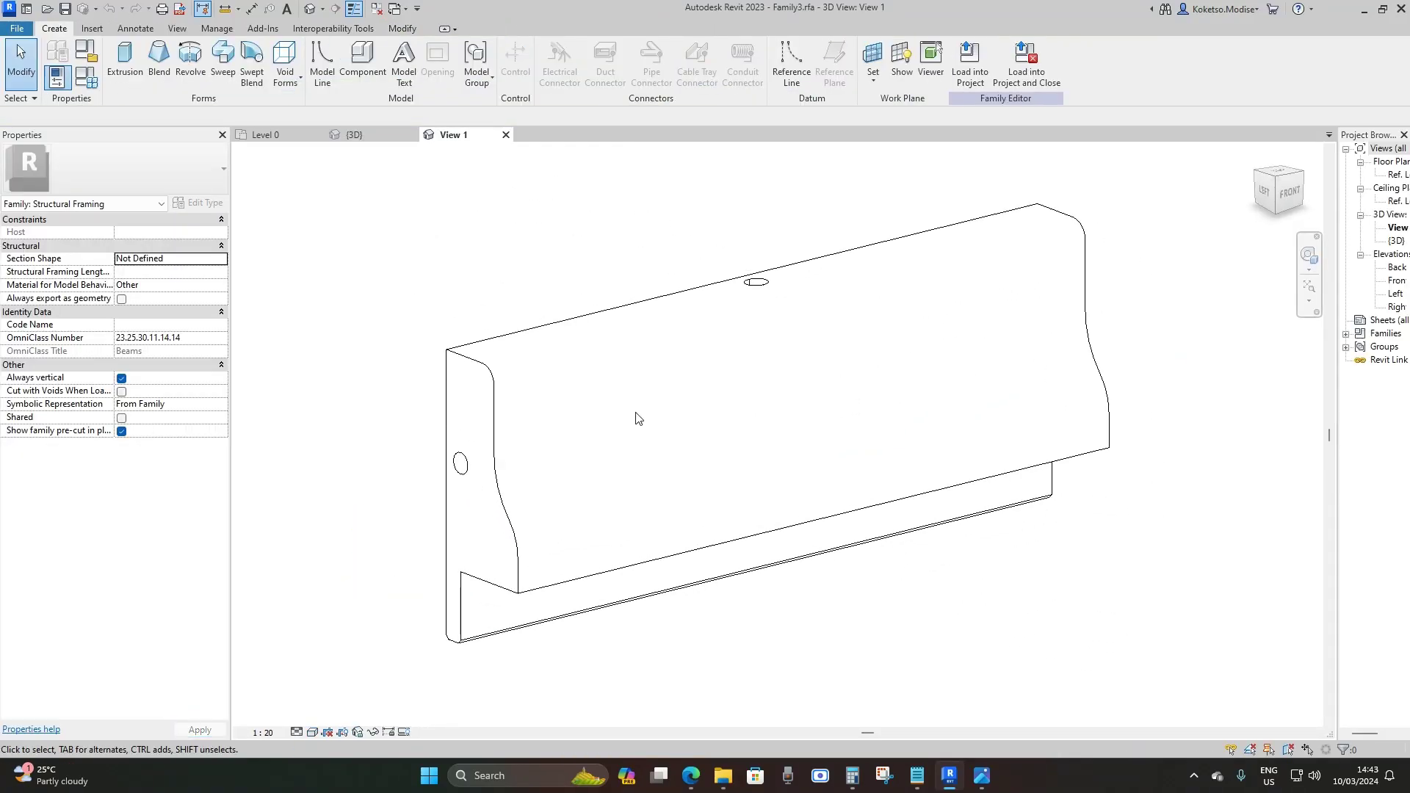
scroll(602, 470, down, 1)
click(297, 732)
click(318, 716)
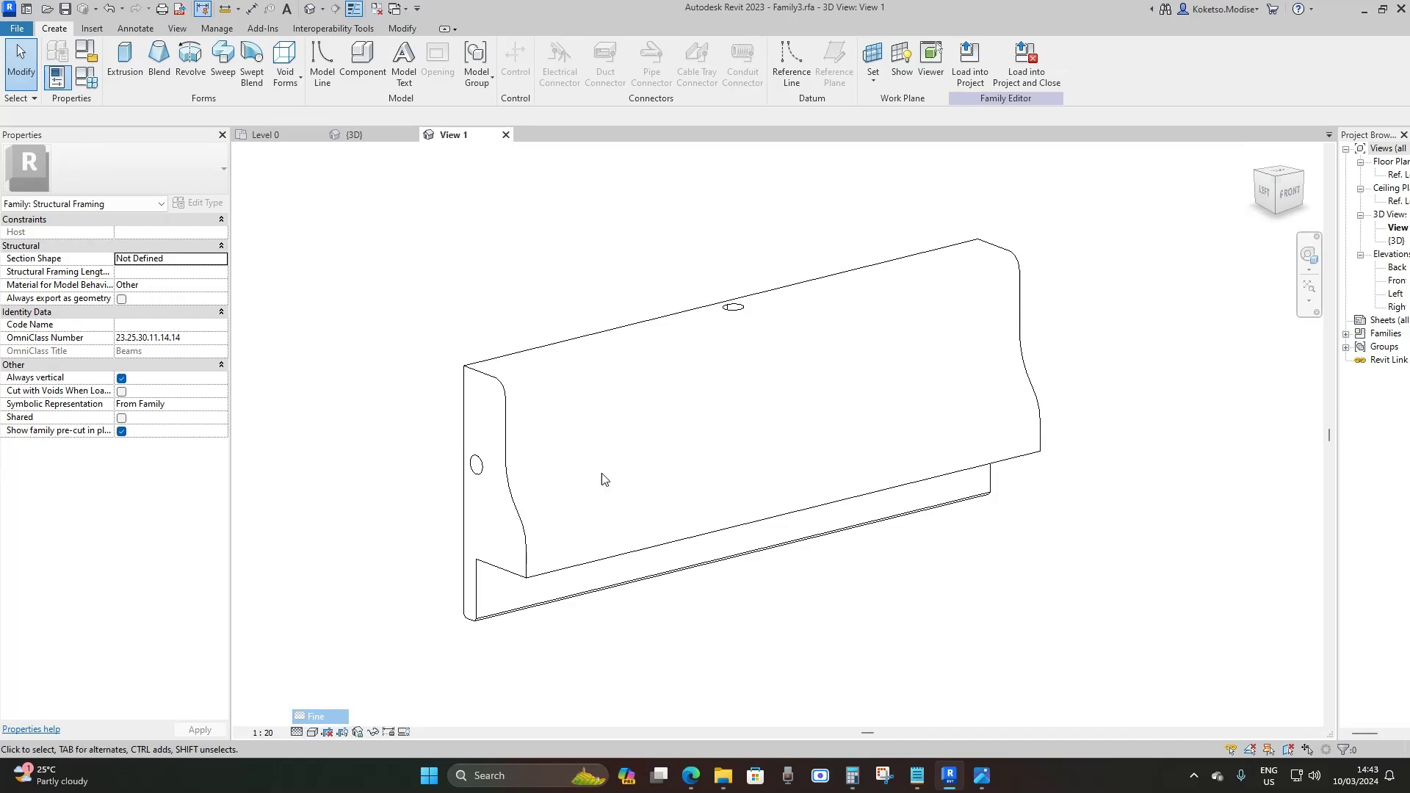
scroll(743, 313, up, 1)
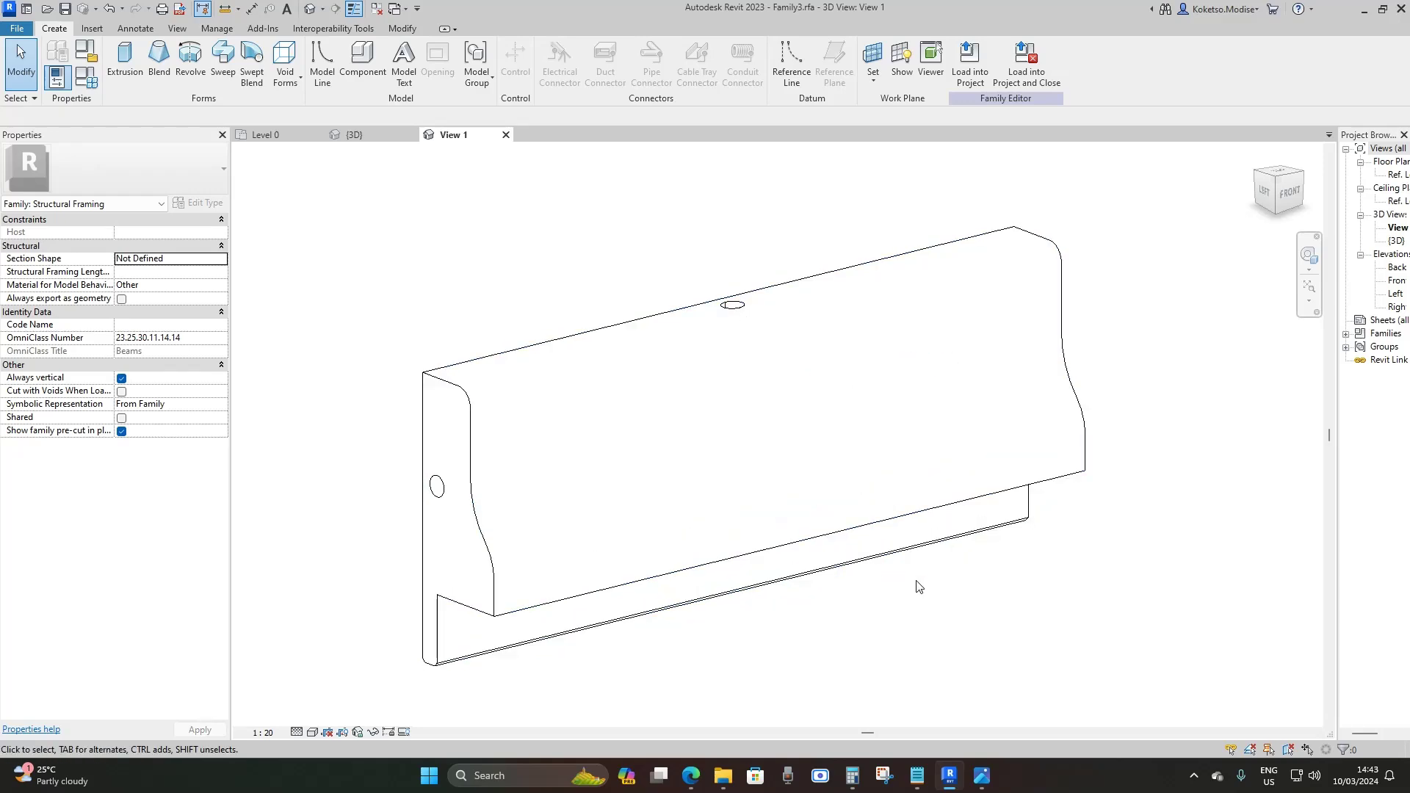
shift+middle_drag(919, 585, 813, 437)
Open the family's Front elevation and delete the curved void in the parapet's right half.
drag(1339, 272, 1242, 270)
double_click(1302, 280)
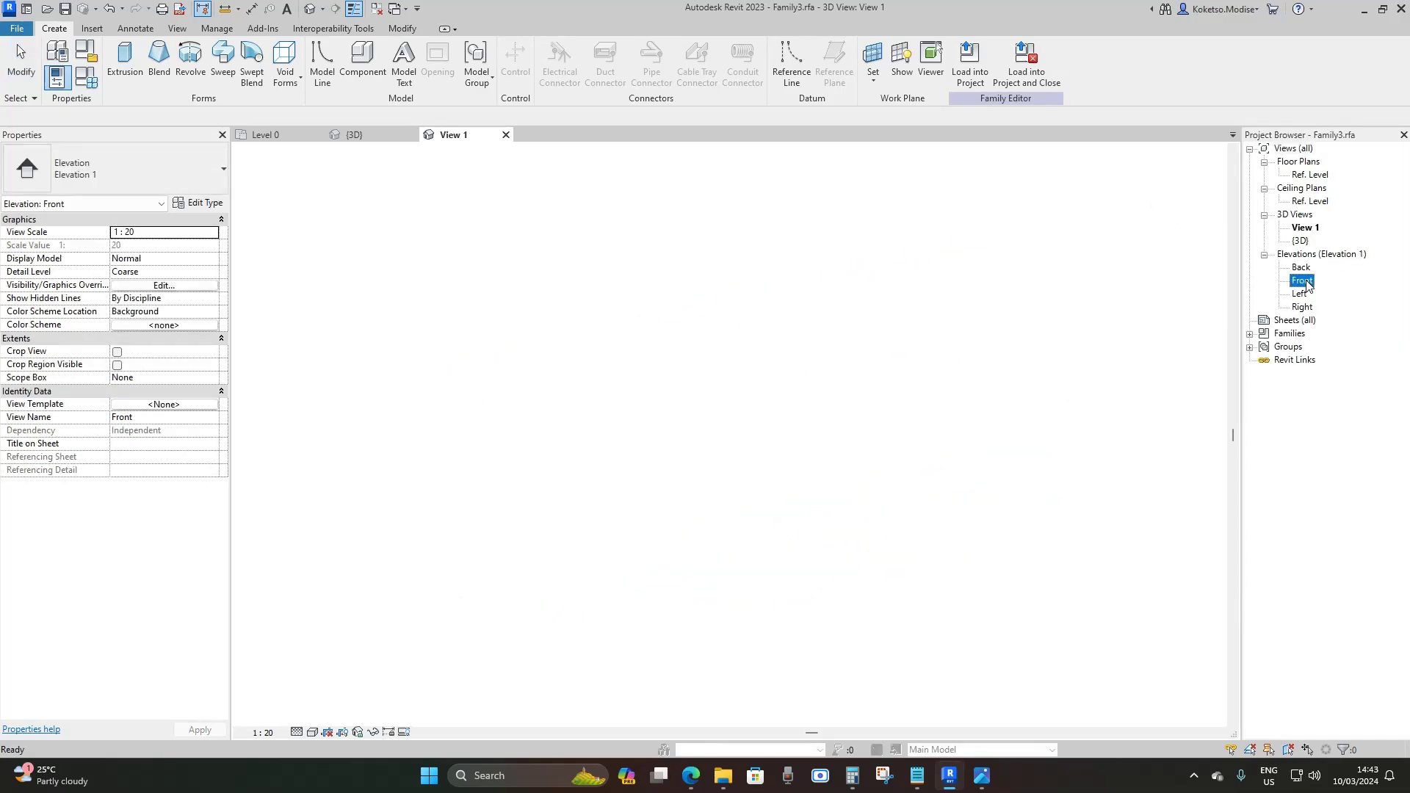
scroll(551, 413, up, 4)
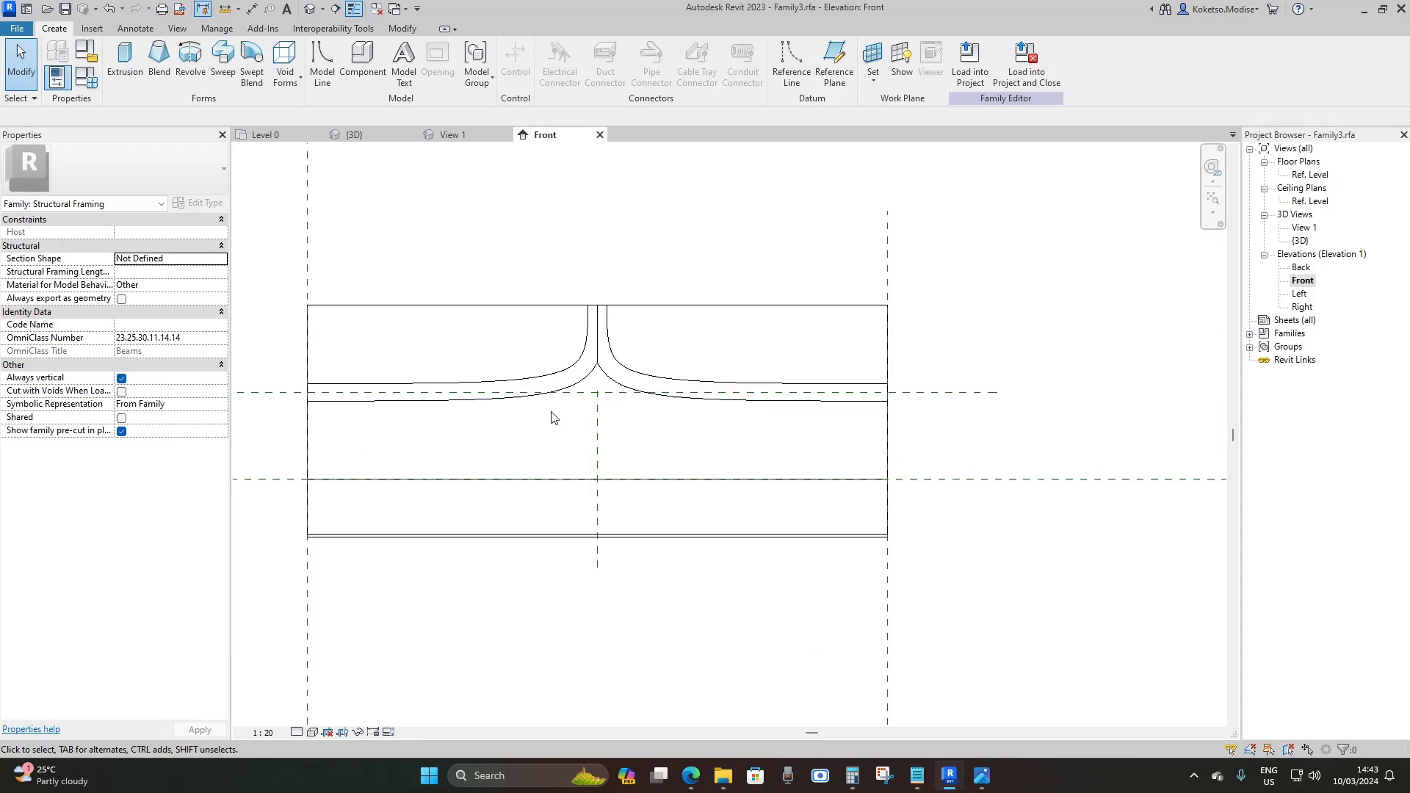
click(630, 366)
click(727, 298)
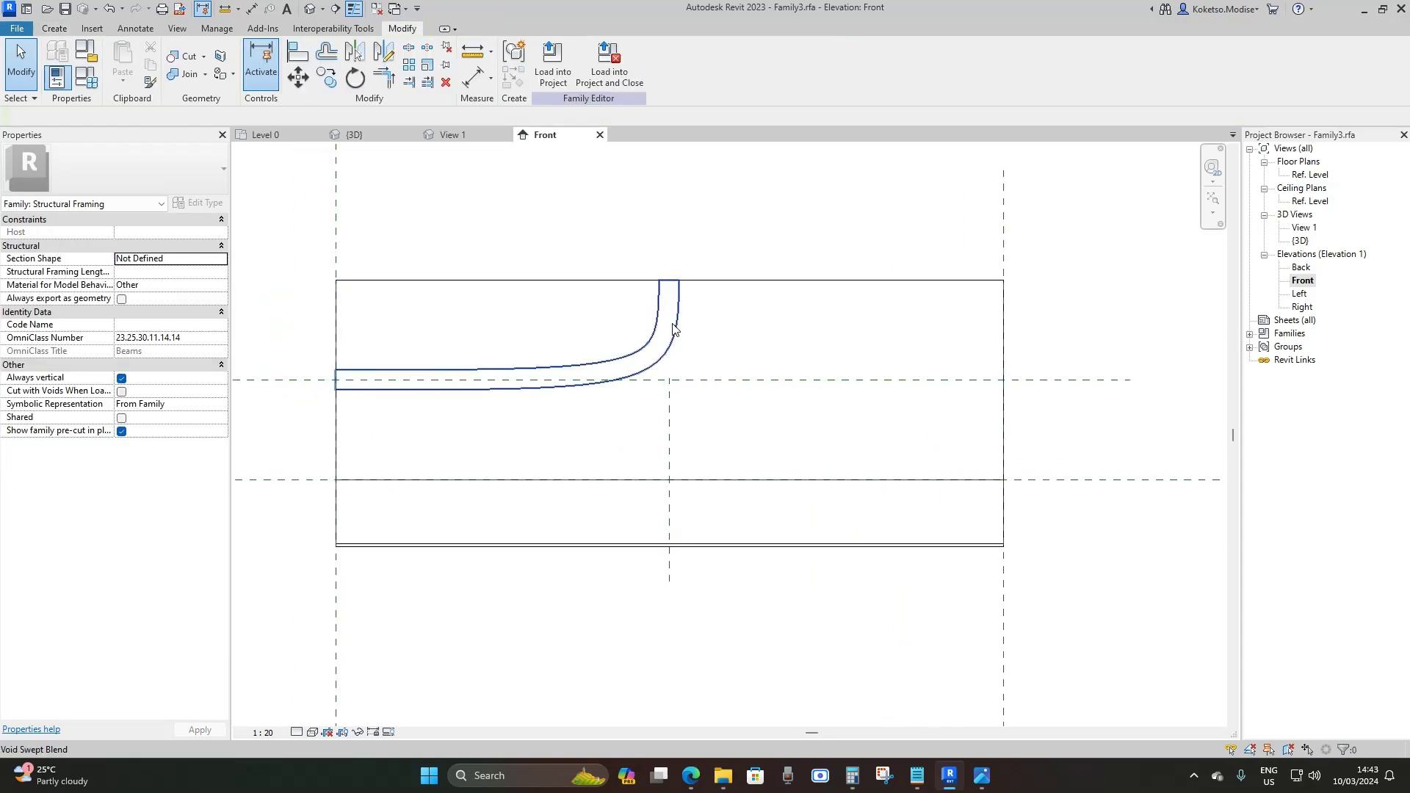
Edit the path of the remaining void swept blend and delete its curved path line.
click(676, 327)
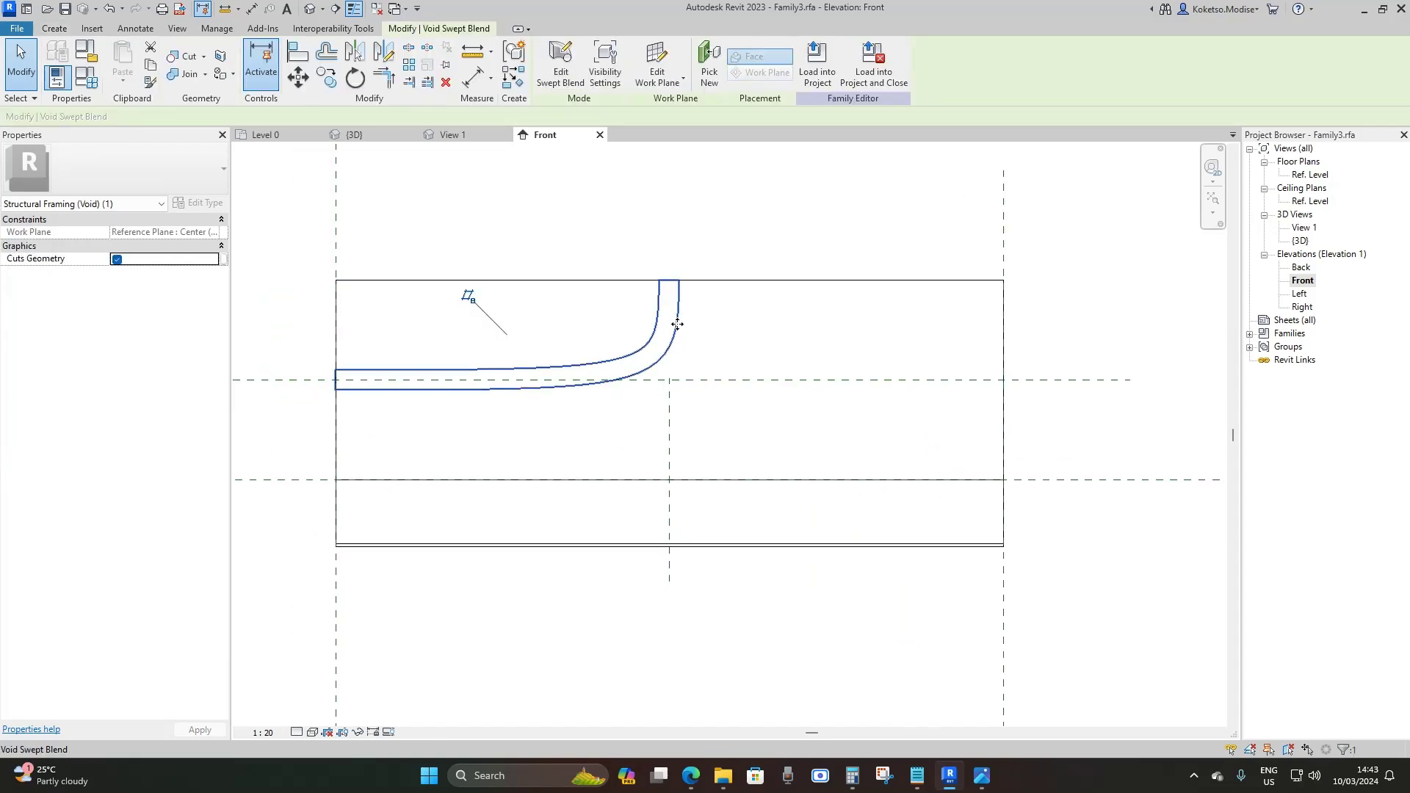
click(561, 65)
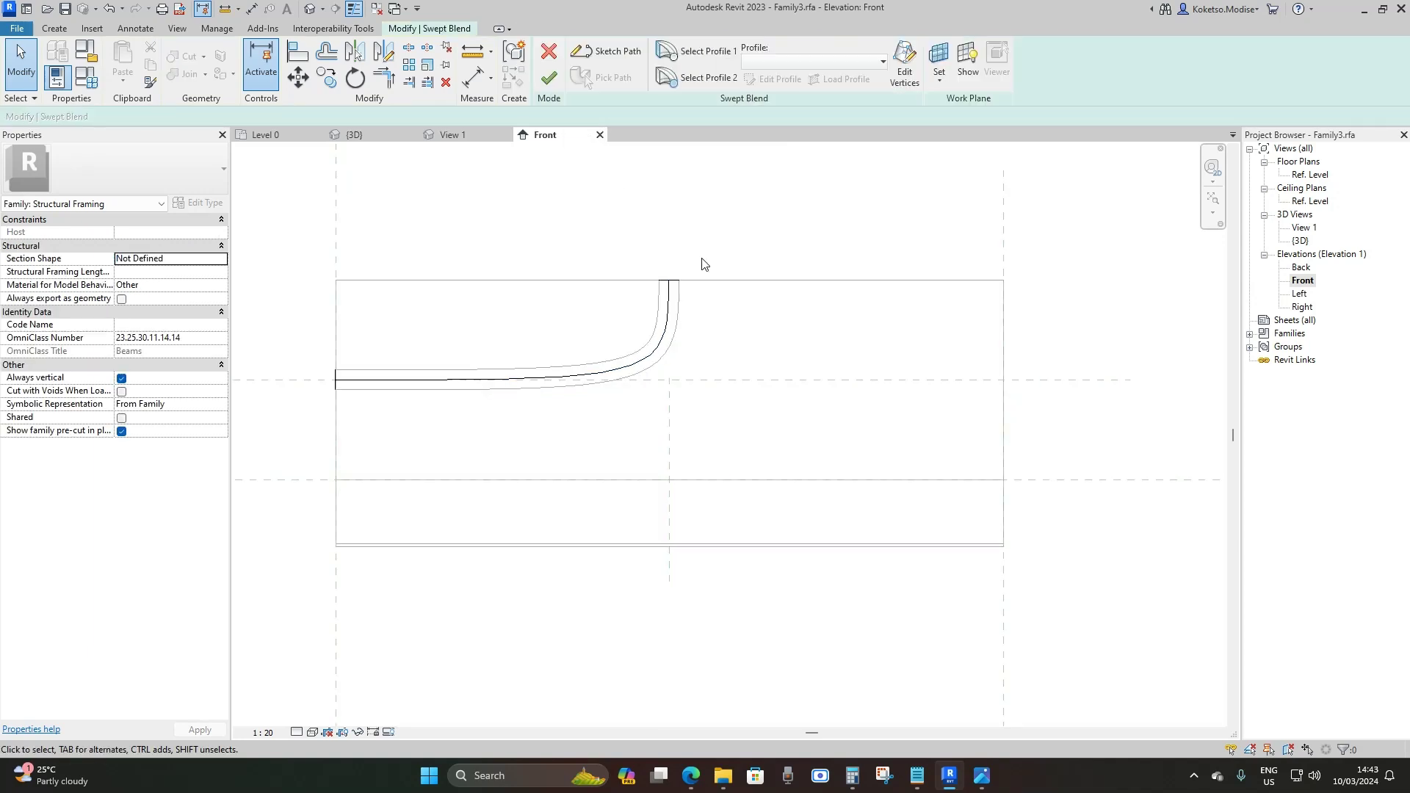
click(600, 58)
click(670, 310)
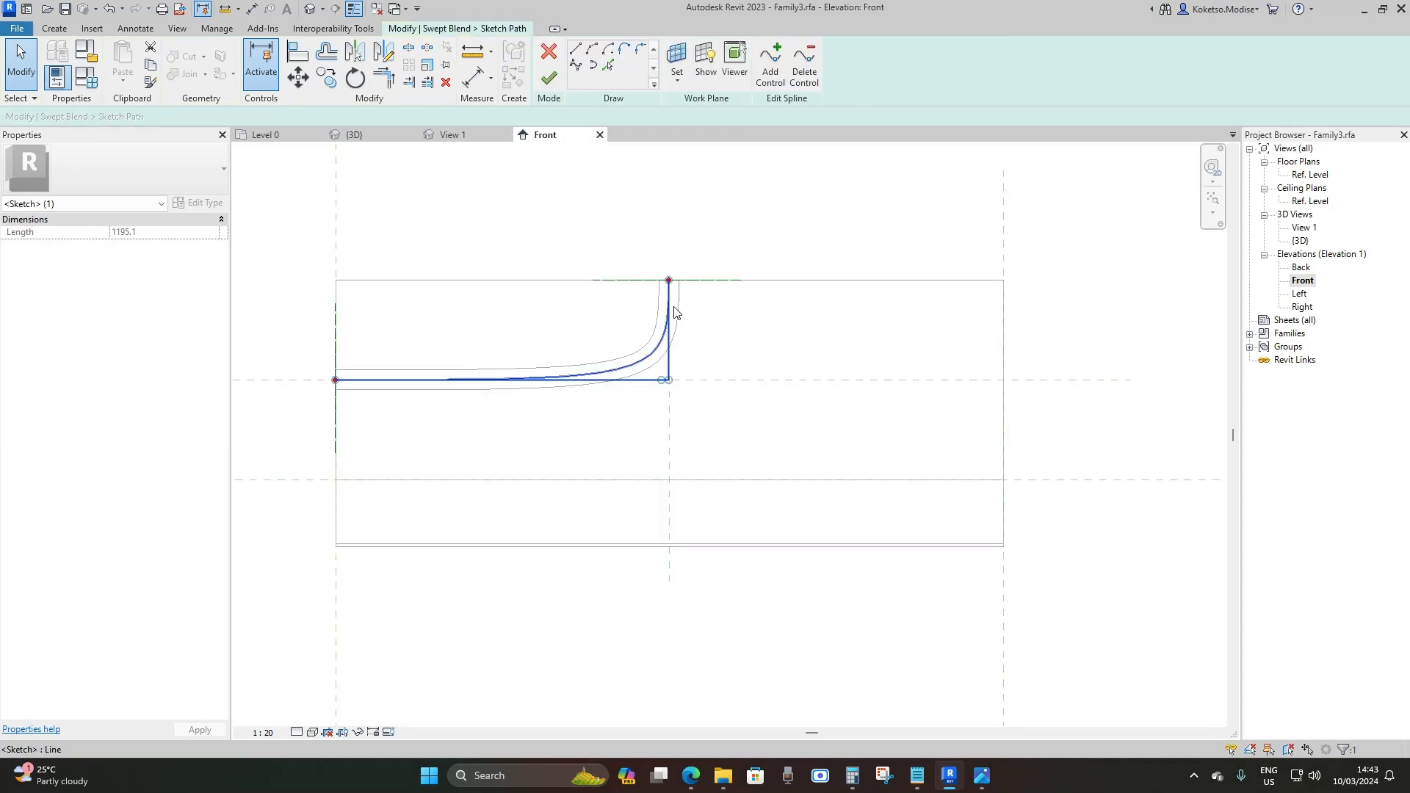
key(Delete)
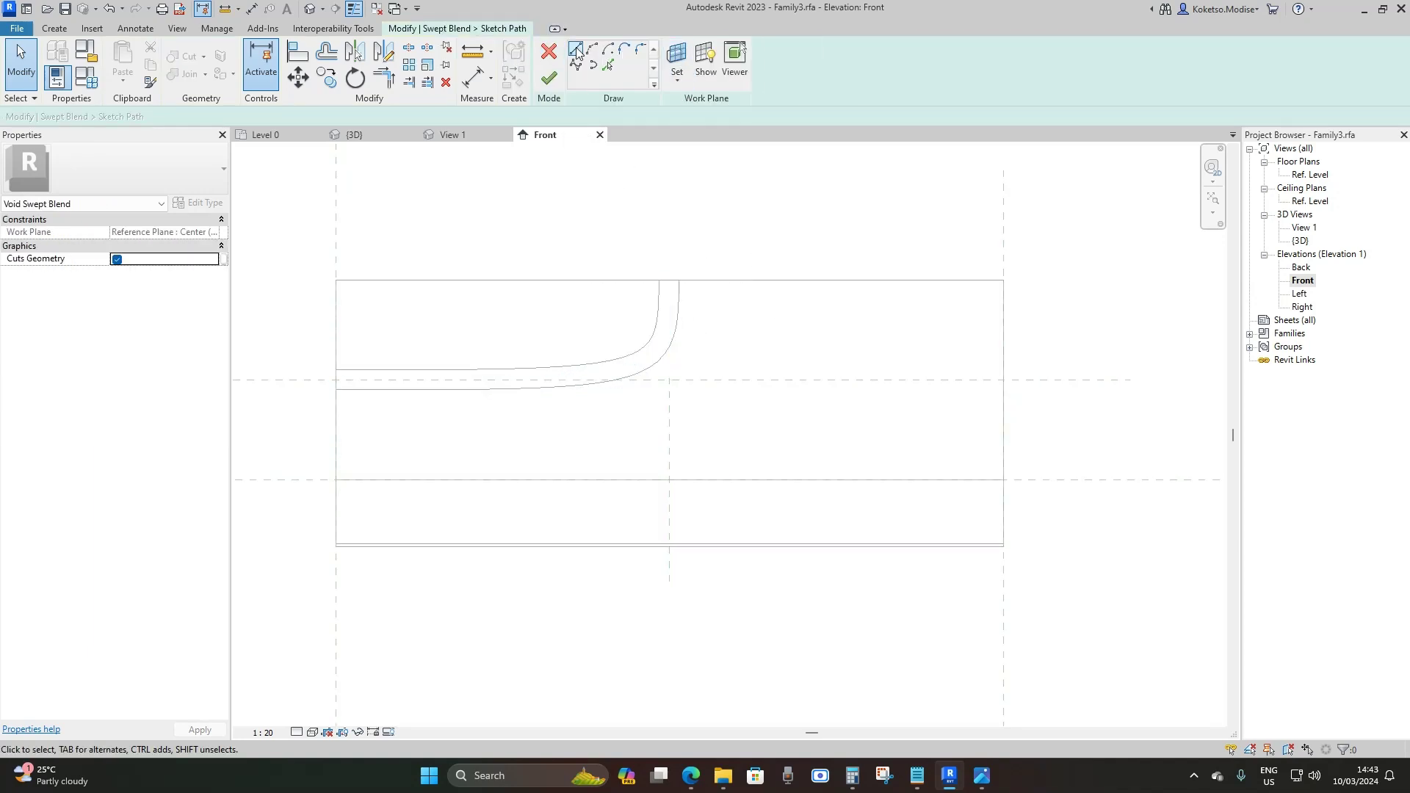
Sketch a straight 2000 mm horizontal void path along the reference plane between both parapet ends and finish the swept blend.
click(575, 50)
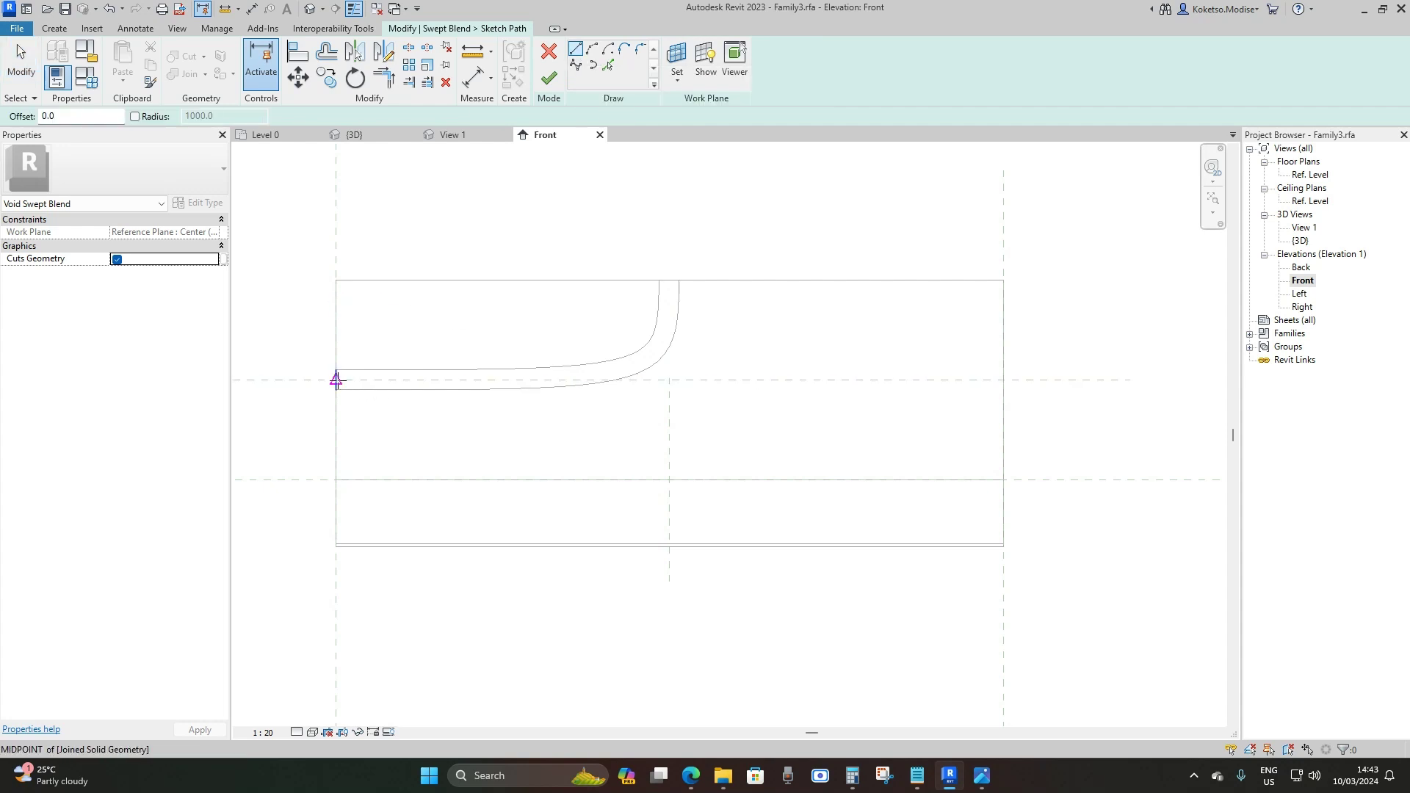
click(335, 379)
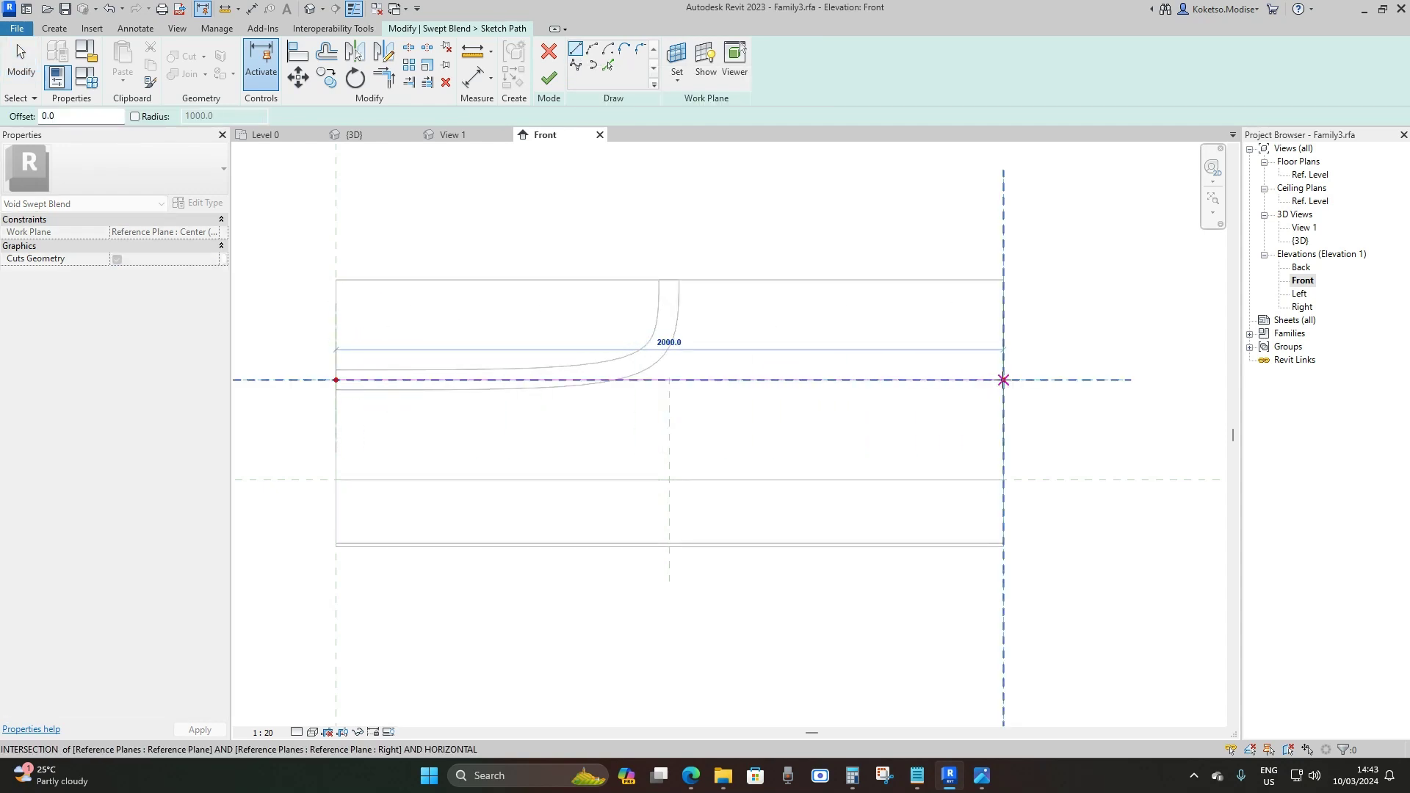
click(1003, 380)
key(Escape)
key(Escape)
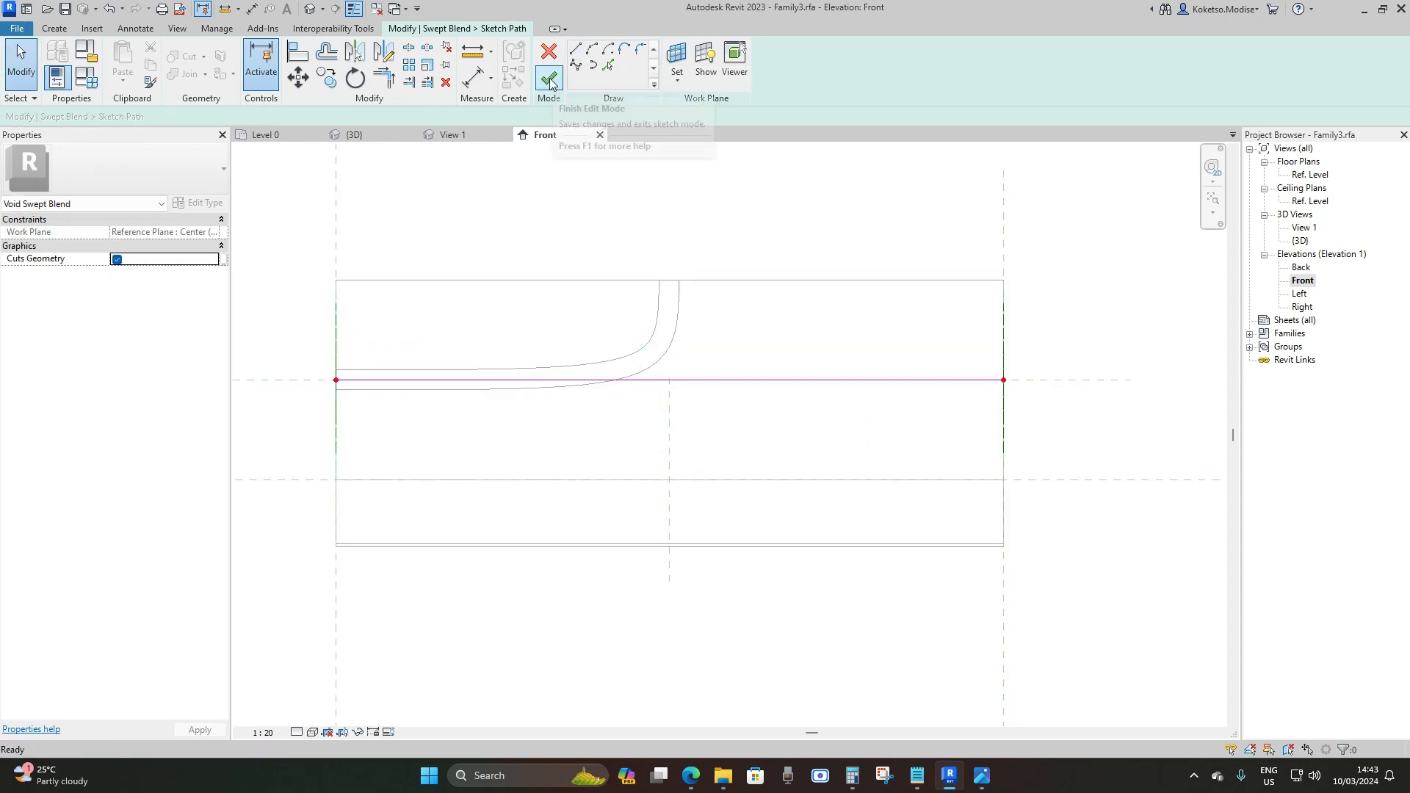
click(550, 82)
click(550, 79)
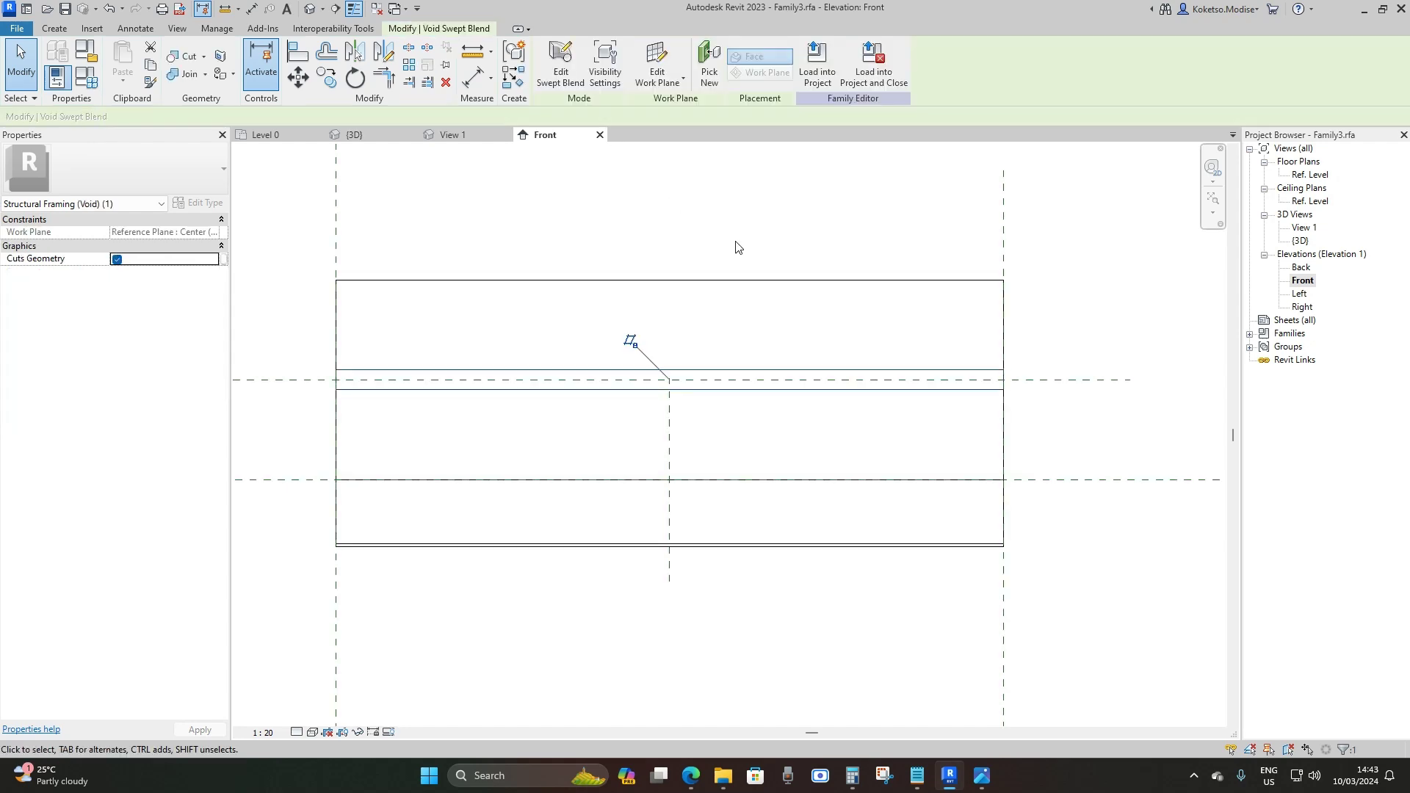
Set View 1 to the Realistic visual style and check the void opening at the parapet's other end.
click(456, 183)
click(451, 134)
shift+middle_drag(578, 514, 734, 481)
click(312, 733)
click(367, 716)
shift+middle_drag(866, 494, 954, 487)
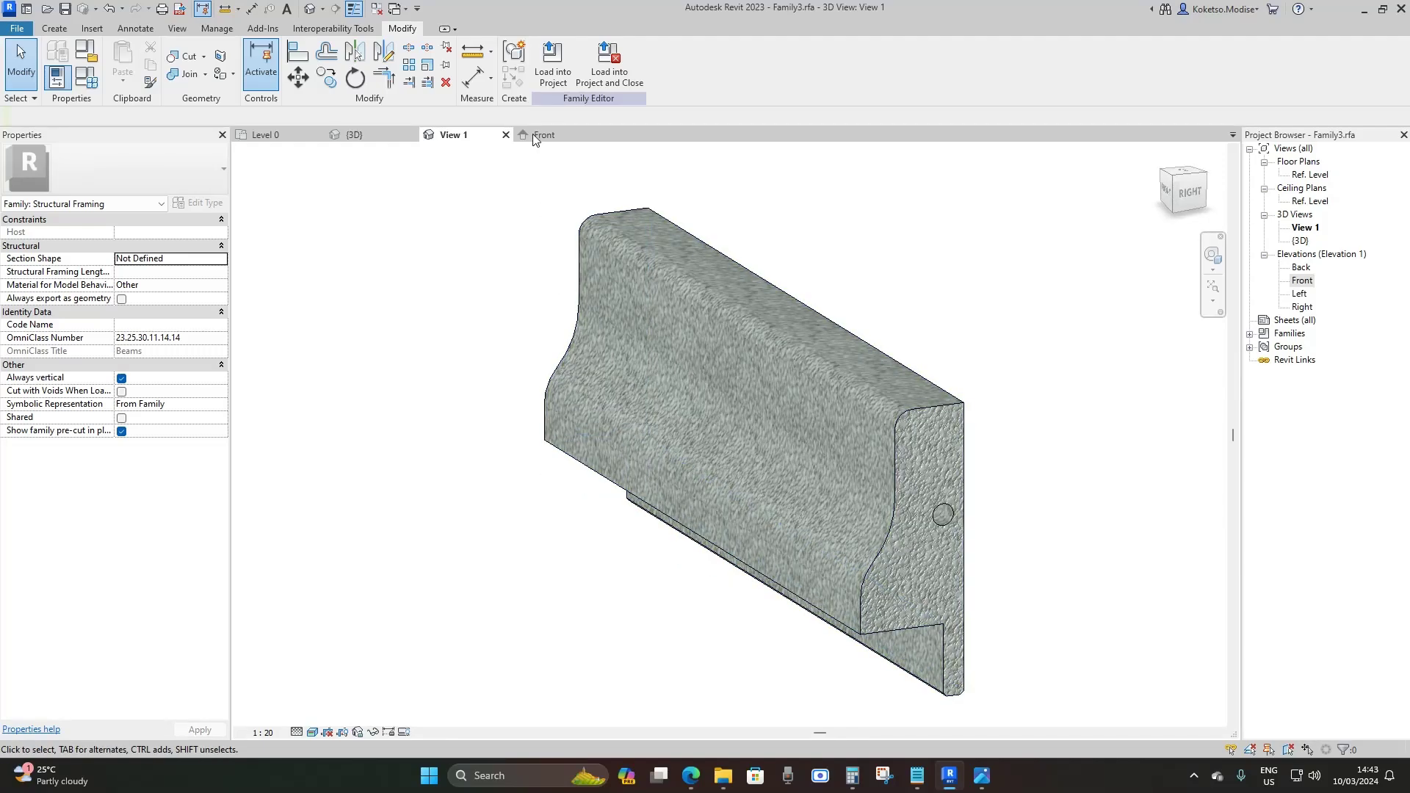
Load the modified family into the project and close it, saving it as 2ND PARAPET in the Bridge Parapets folder.
click(609, 62)
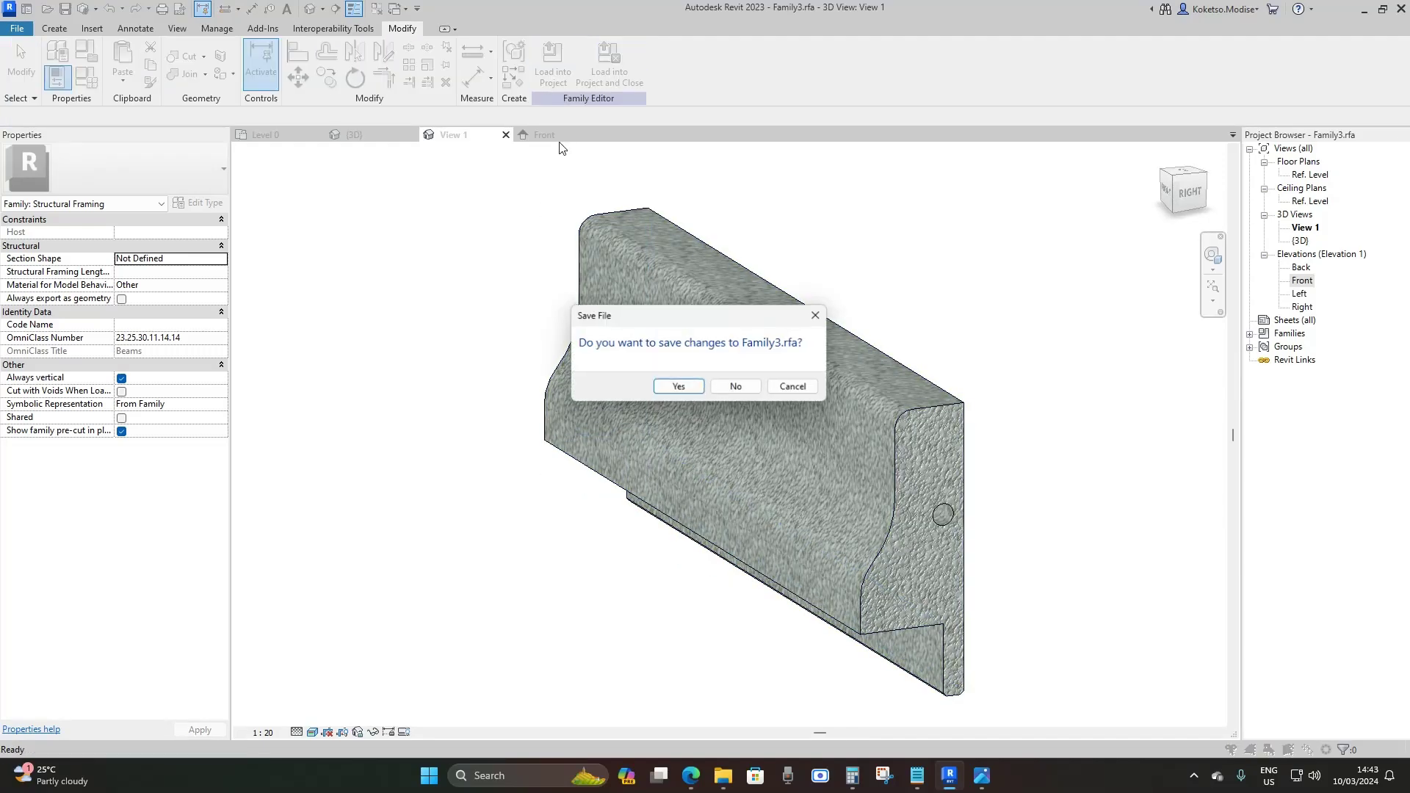
click(694, 393)
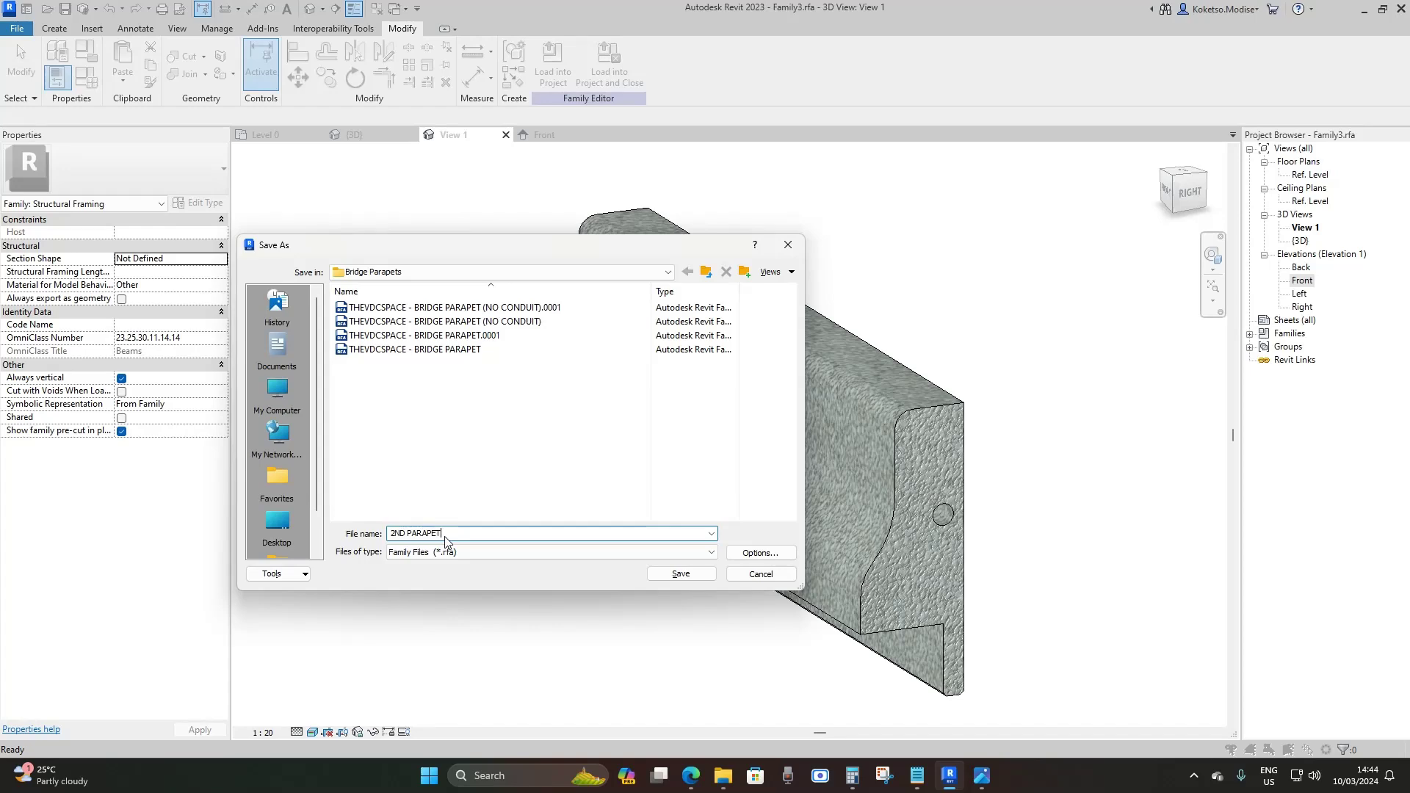
click(671, 577)
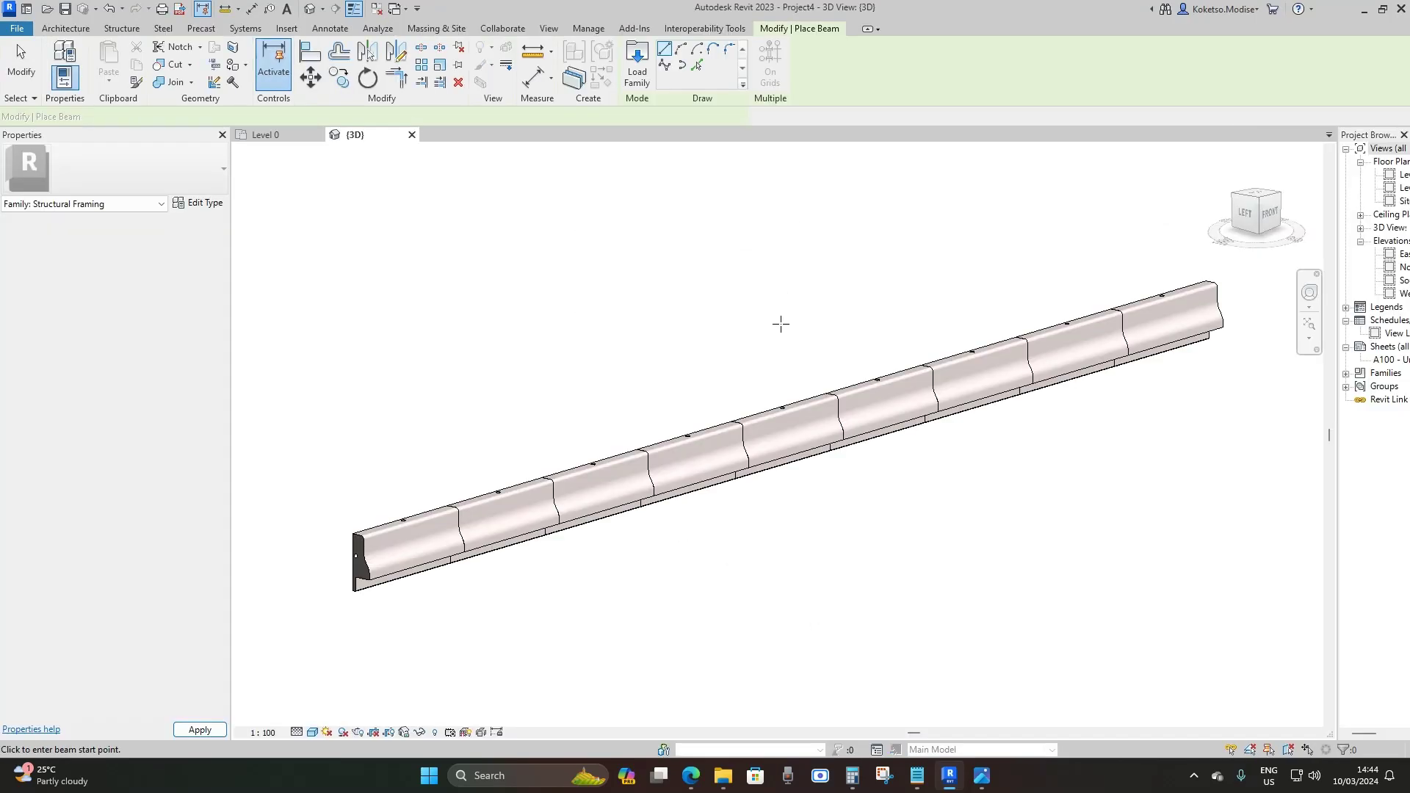
key(Escape)
click(412, 551)
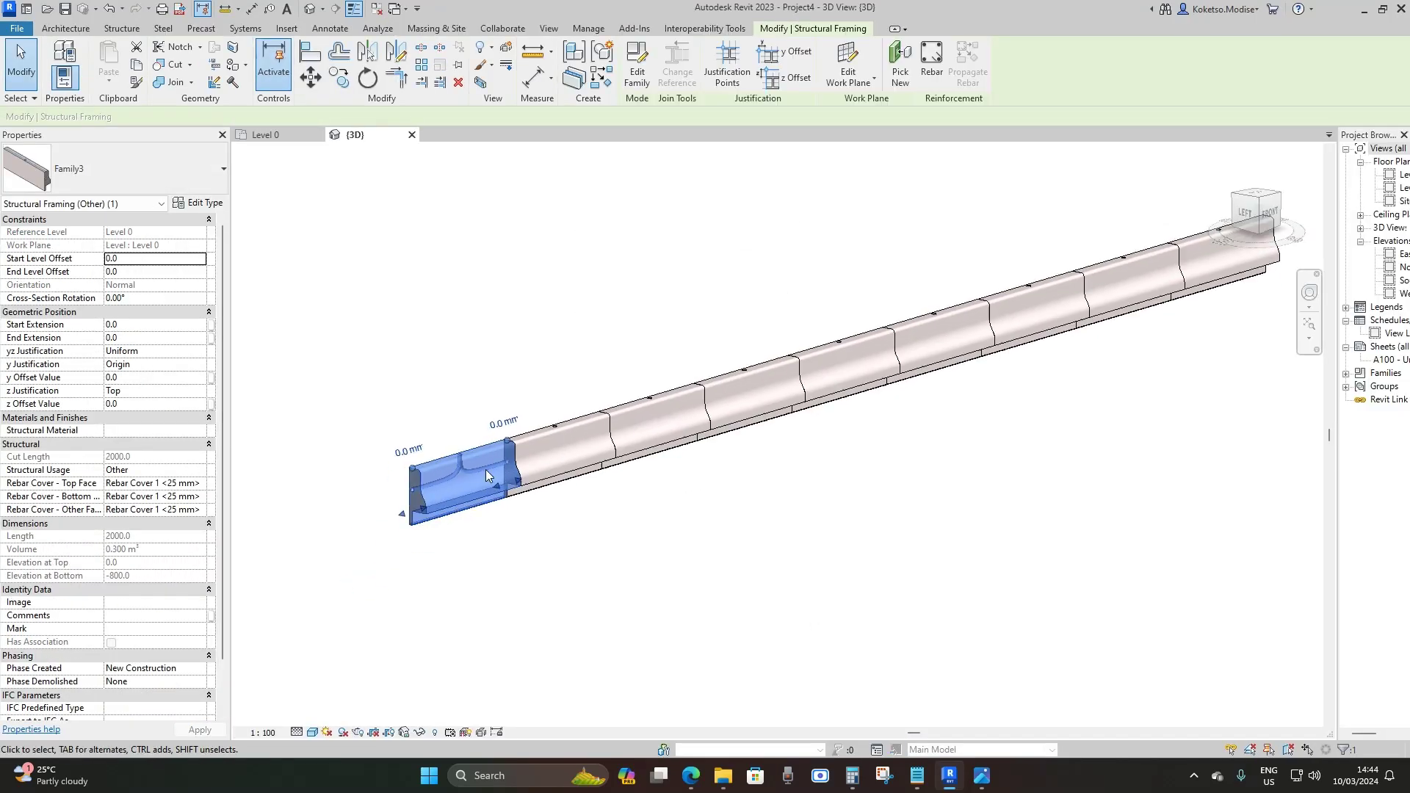
key(Escape)
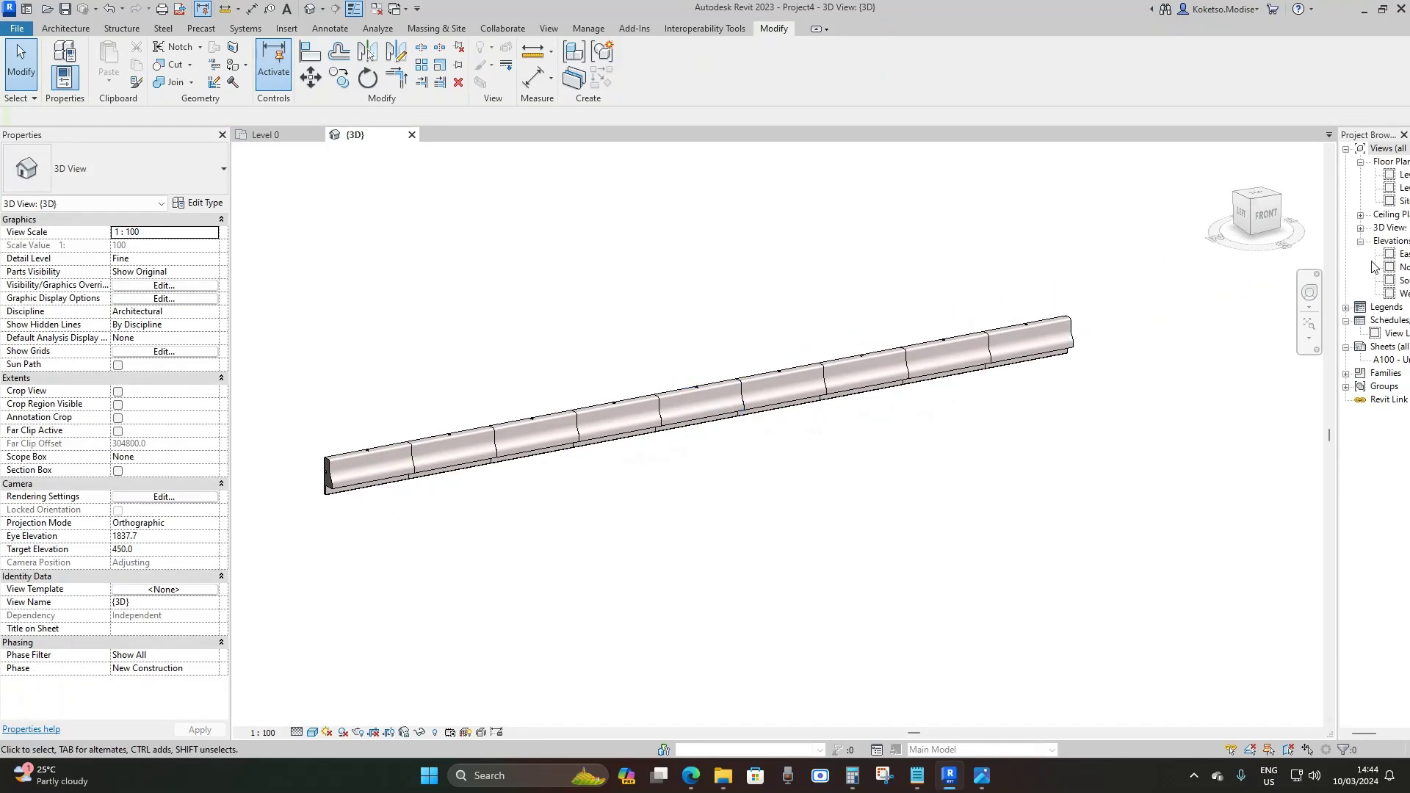
Open the South elevation and extend the Level 0 and Level 1 lines beyond both ends of the parapet row.
double_click(1402, 280)
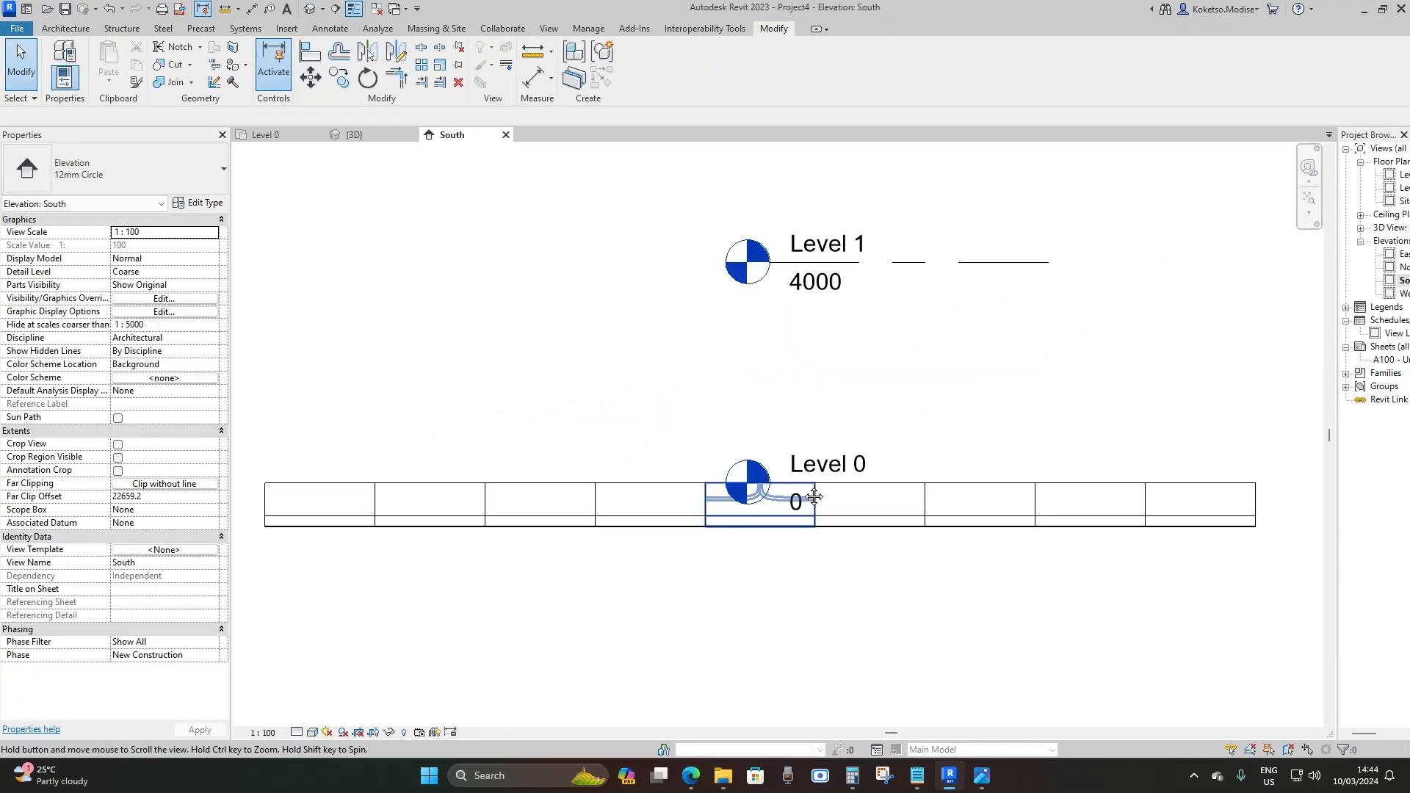
scroll(753, 391, down, 2)
click(756, 261)
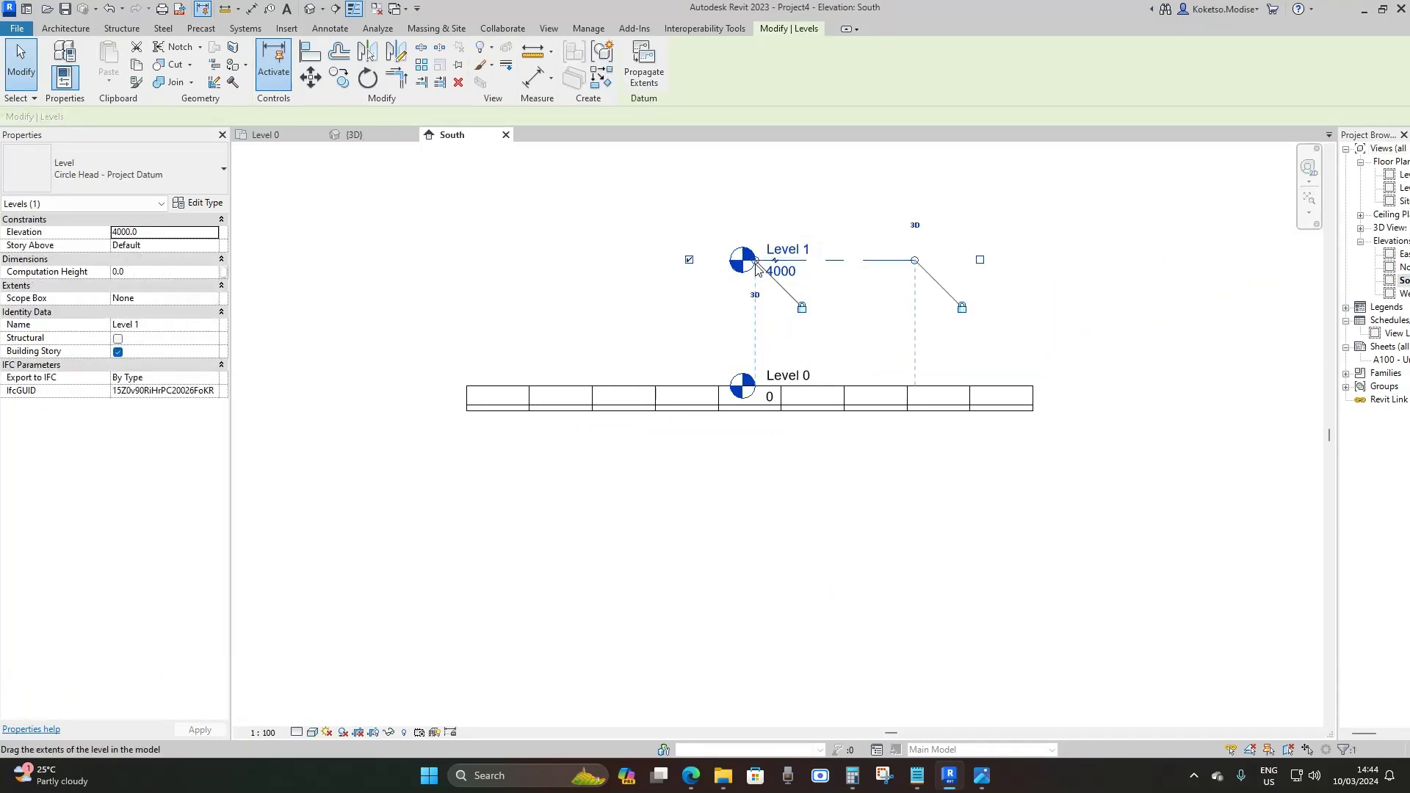
click(1173, 246)
scroll(1175, 243, up, 1)
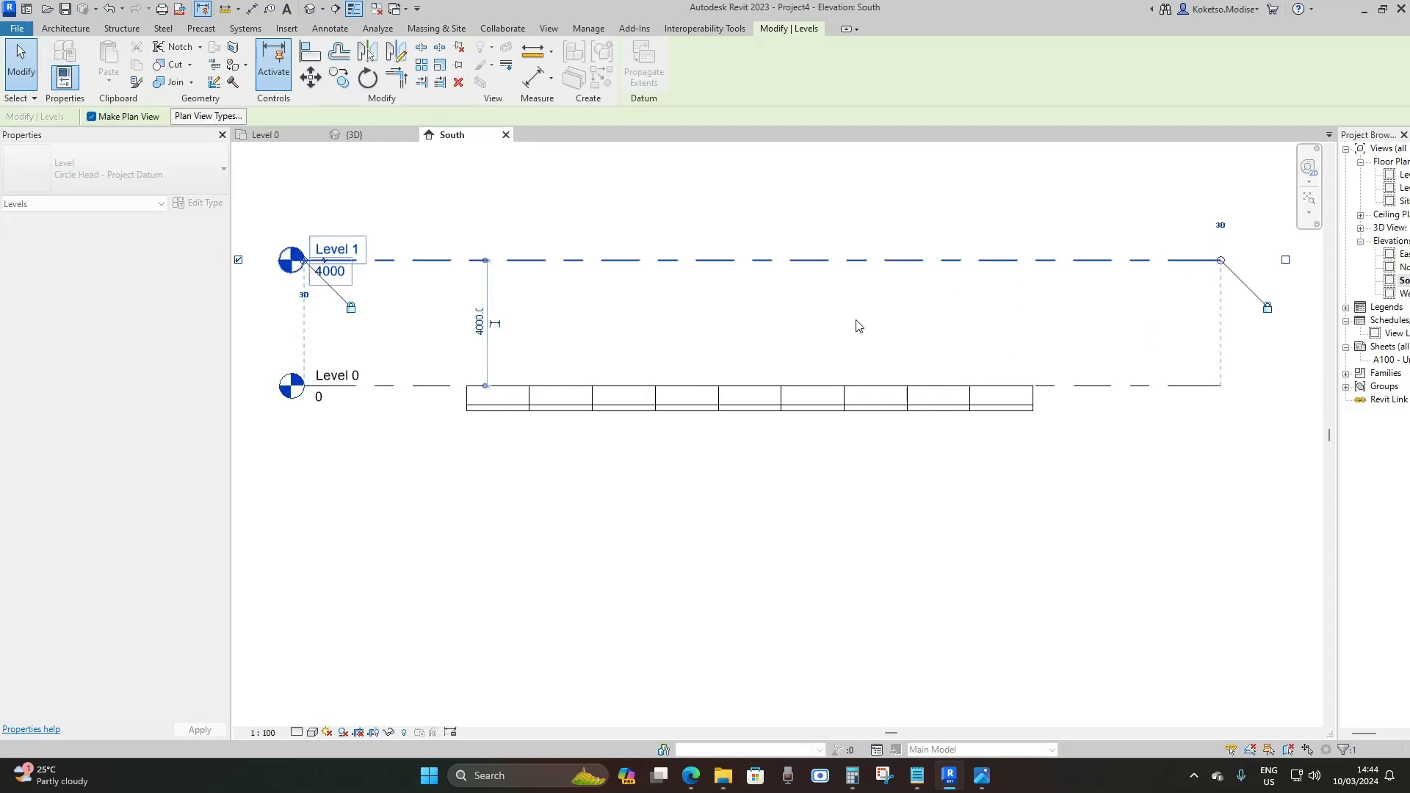
scroll(780, 391, up, 1)
click(703, 392)
scroll(687, 397, down, 1)
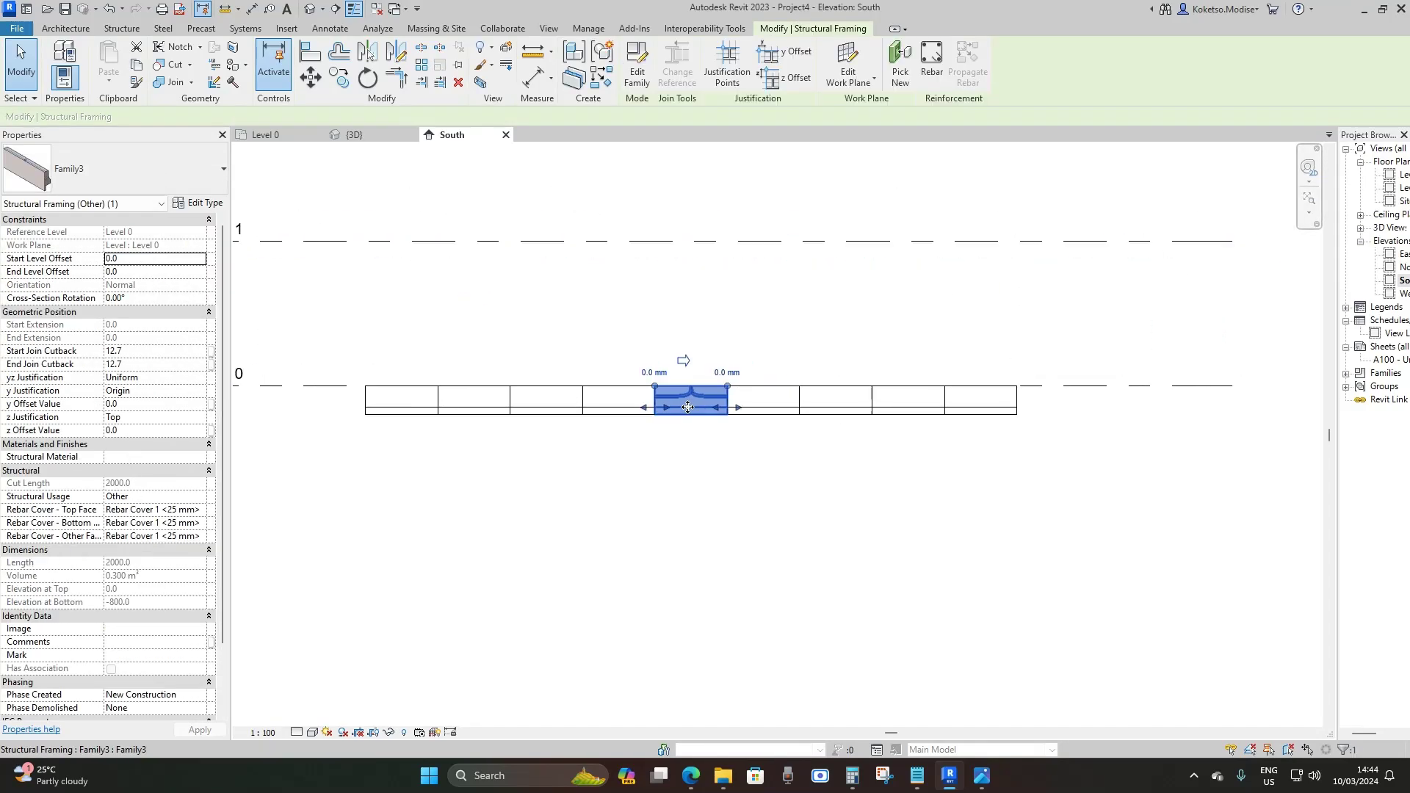
key(Escape)
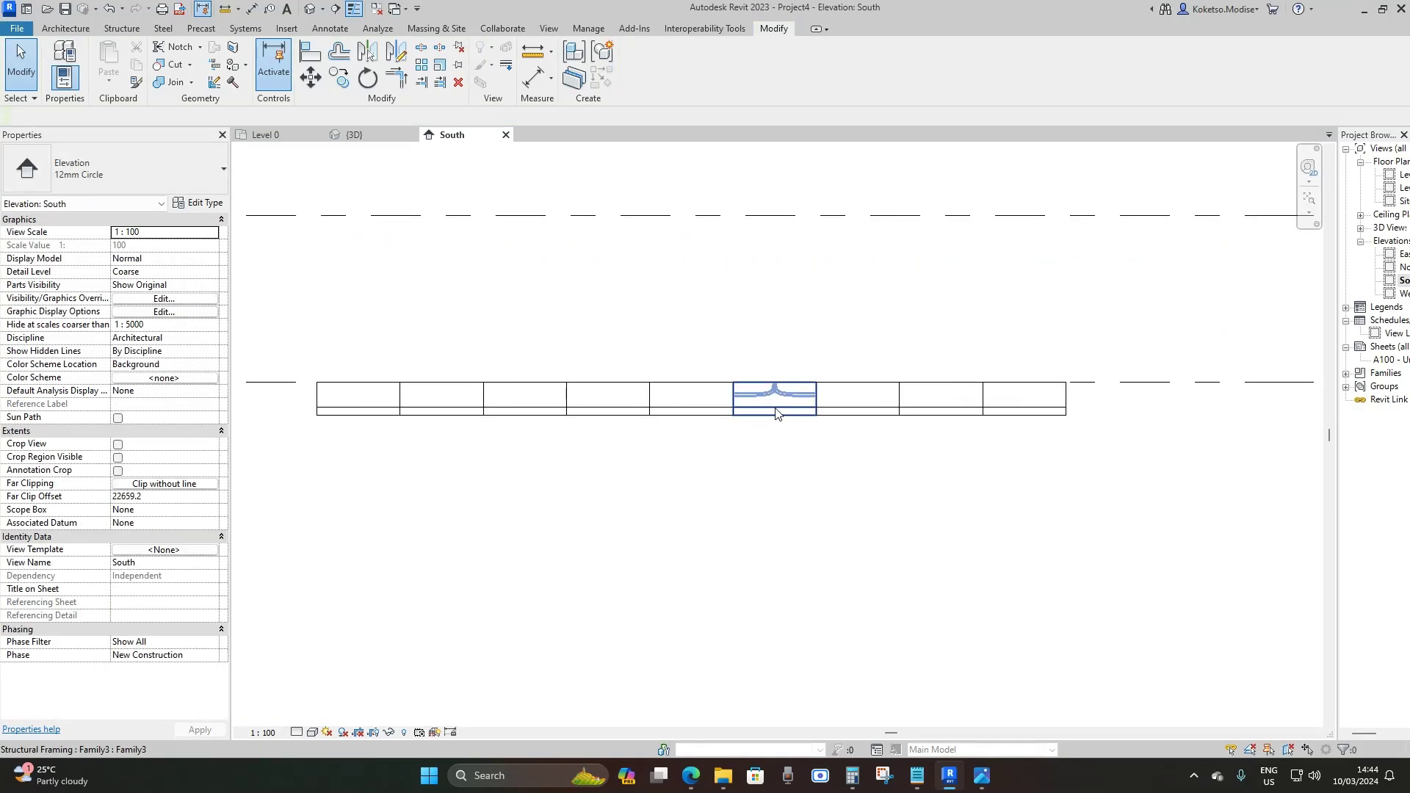
Select every second parapet in the row, four in all, and change their type to 2ND PARAPET.
scroll(780, 389, up, 1)
click(784, 389)
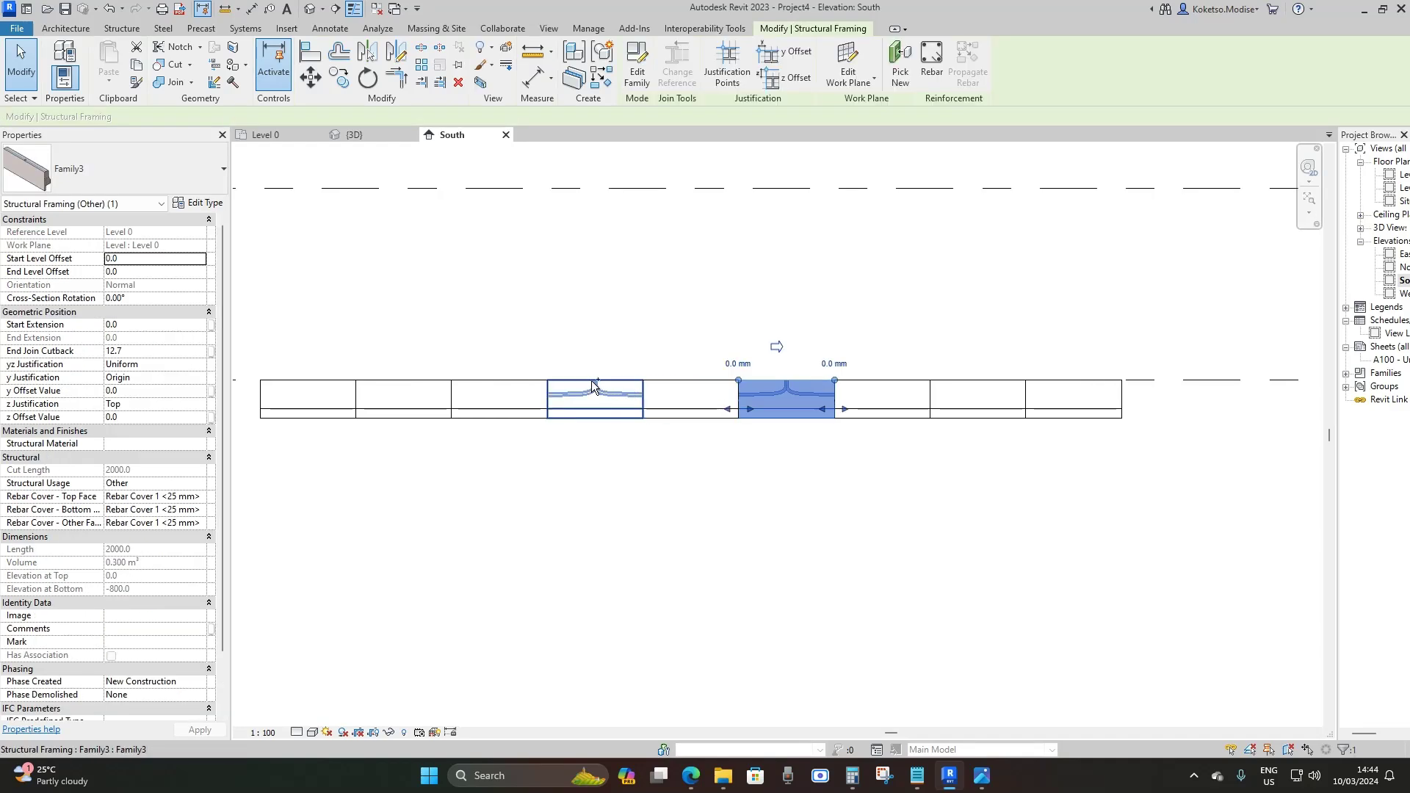
ctrl+click(596, 389)
ctrl+click(409, 387)
ctrl+click(962, 390)
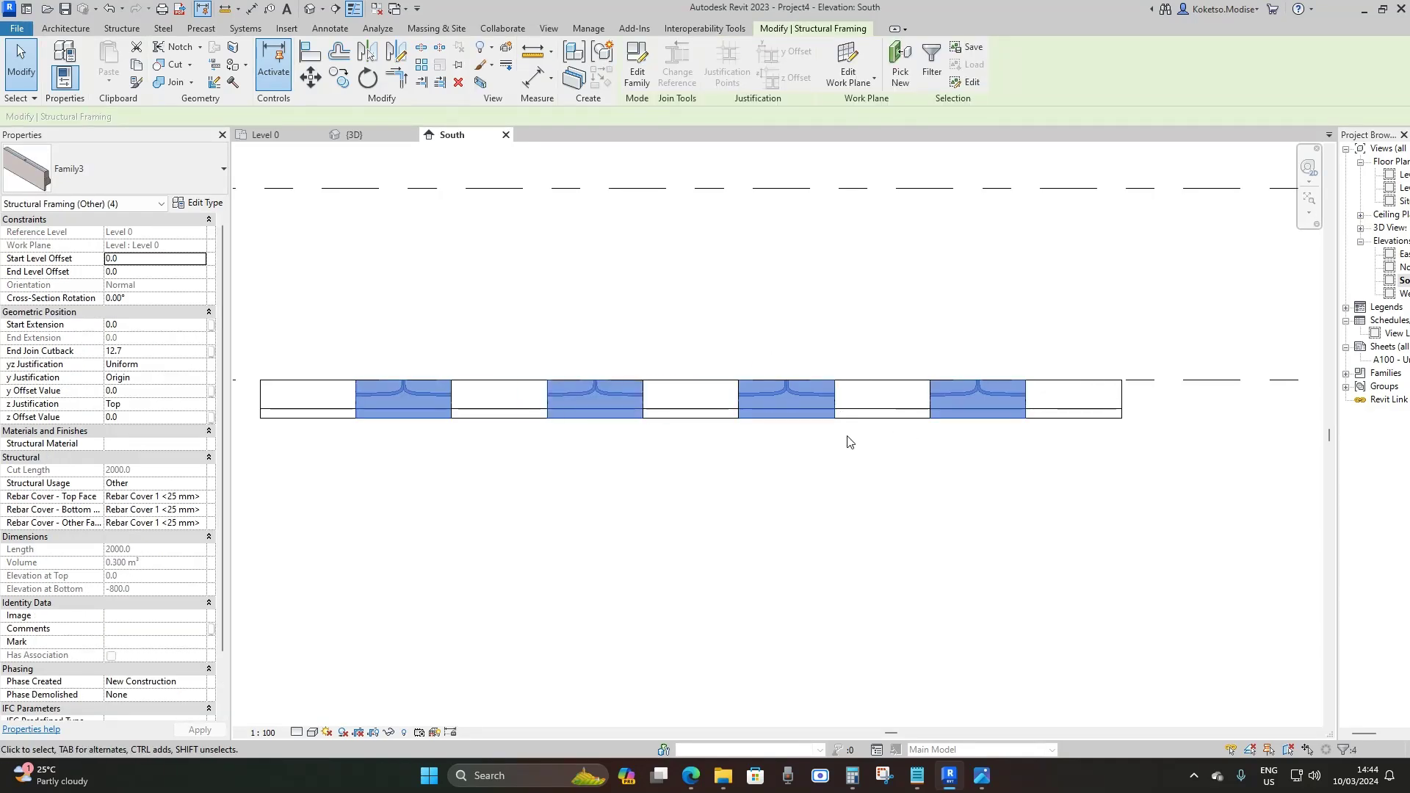
middle_drag(888, 434, 905, 436)
click(129, 169)
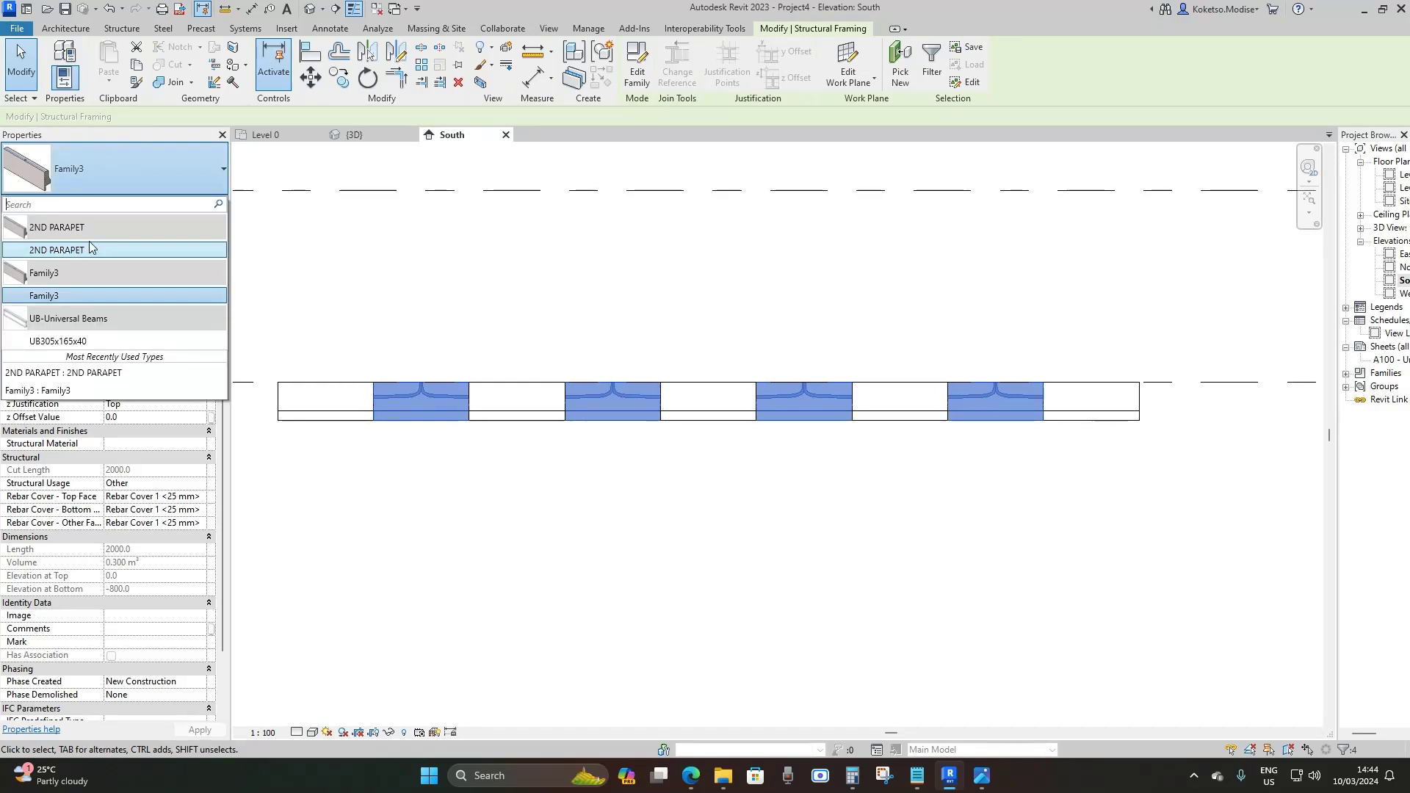
mouse_move(77, 251)
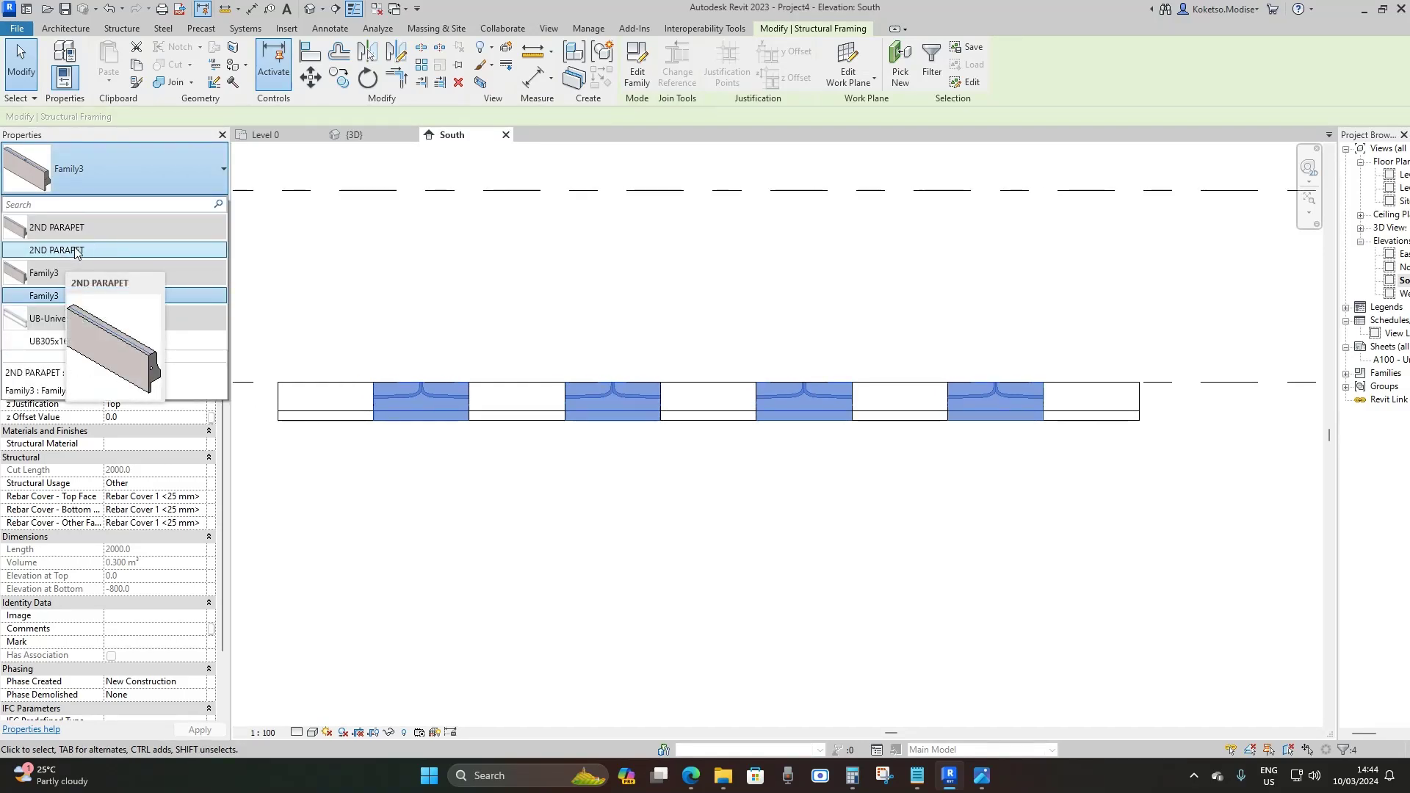
click(77, 252)
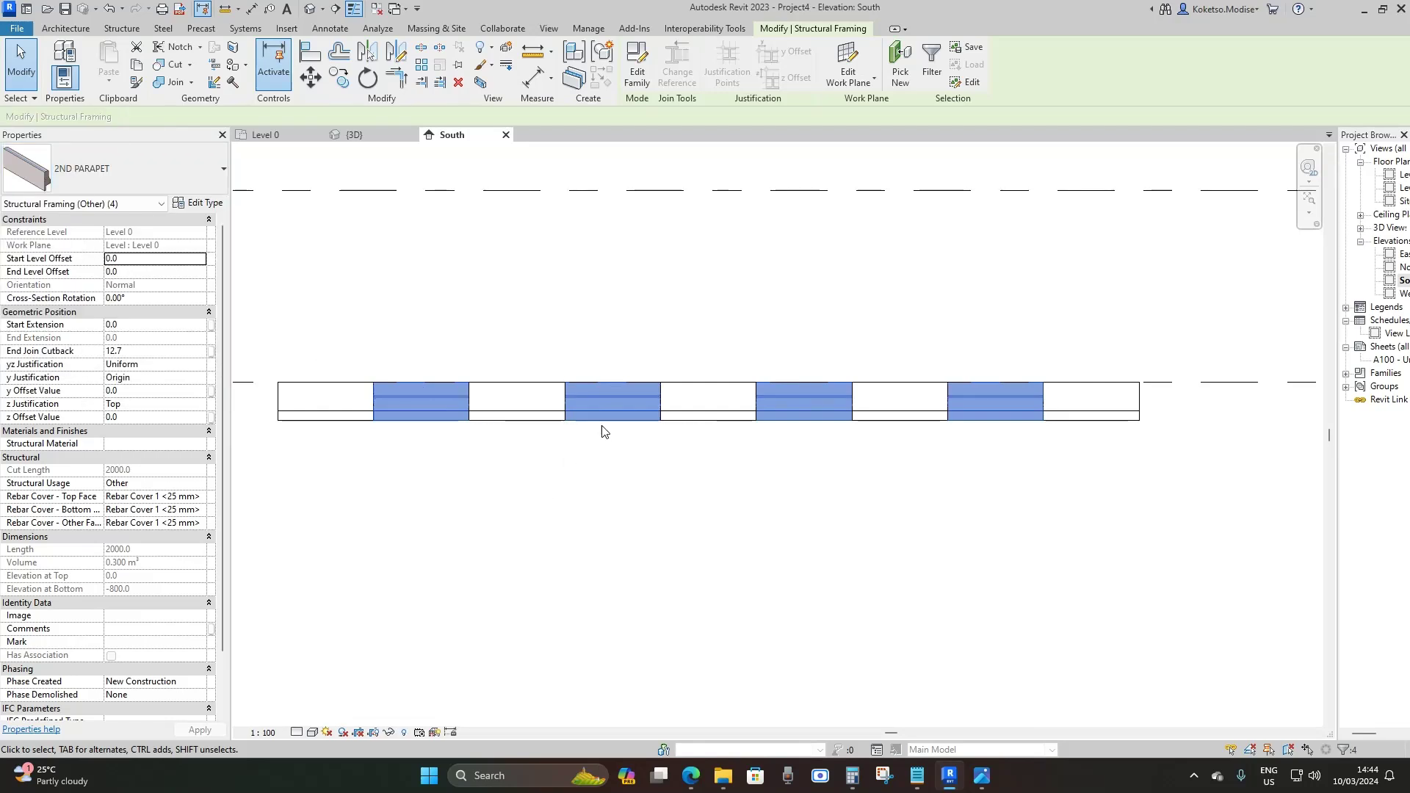
key(Escape)
Set the South elevation to Fine detail level and Wireframe visual style, and check the voids of the alternating parapets.
click(301, 733)
click(316, 714)
click(313, 733)
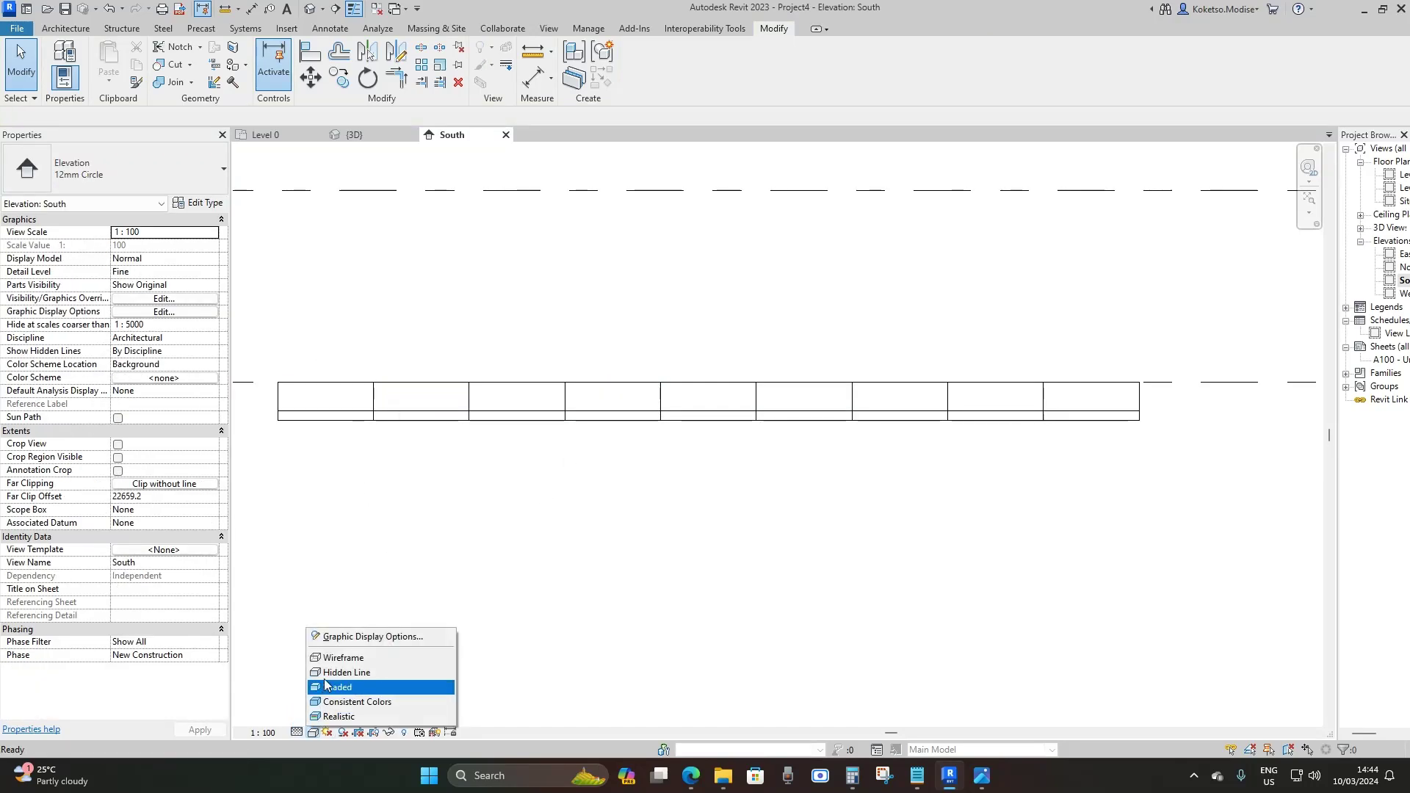
click(327, 658)
scroll(495, 397, up, 1)
scroll(925, 408, up, 3)
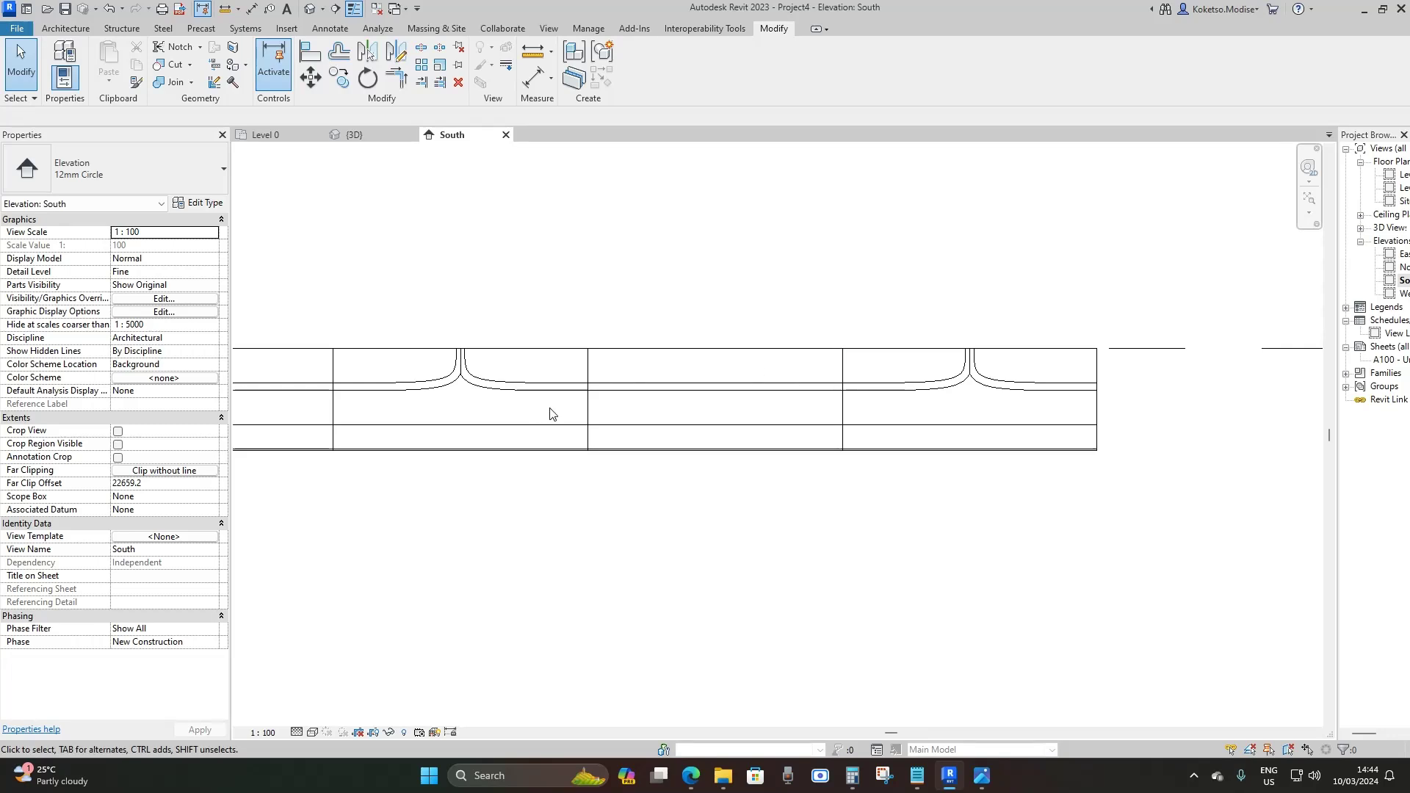
scroll(967, 409, down, 3)
Return to the 3D view, examine the parapet row and widen the Project Browser.
click(354, 135)
shift+middle_drag(632, 312, 679, 286)
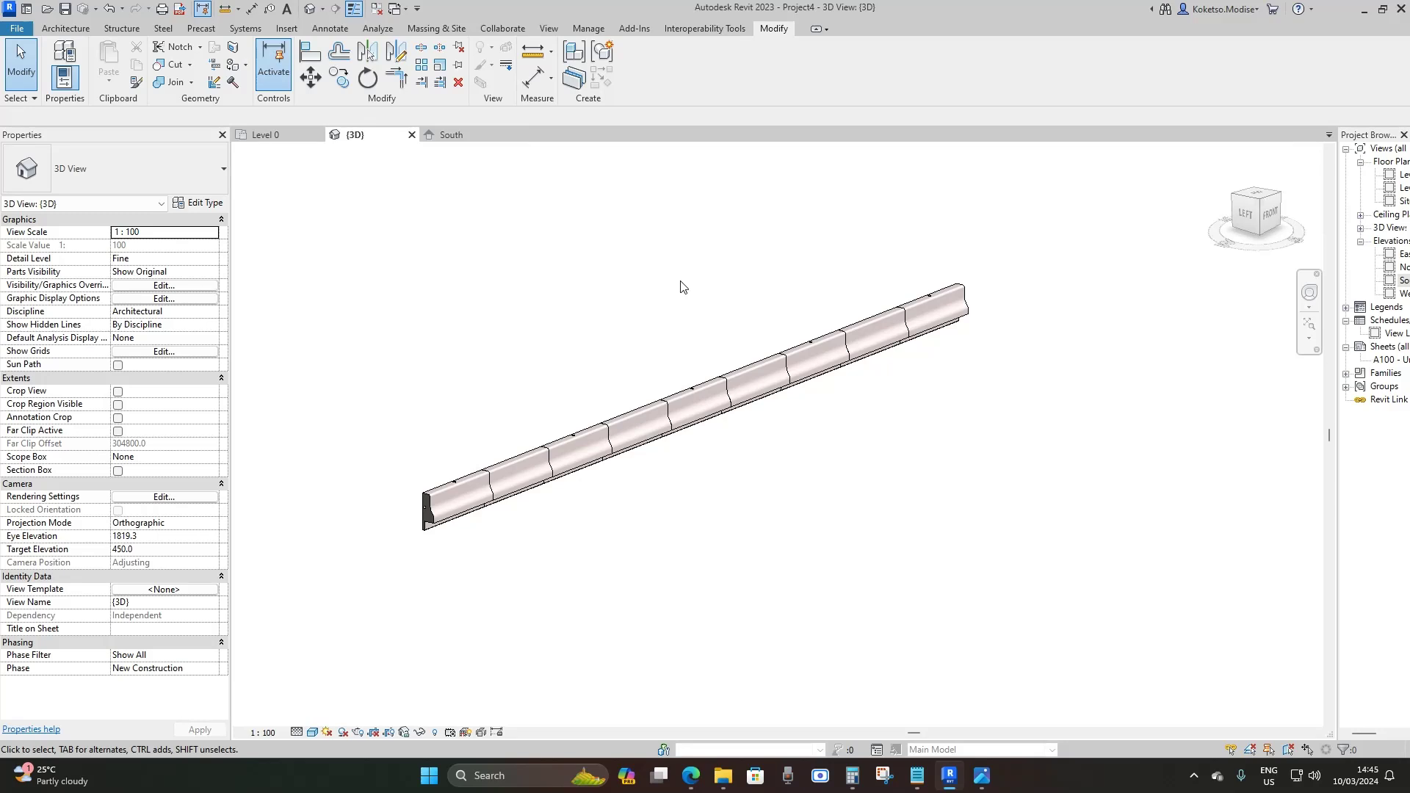
drag(1336, 242, 1260, 244)
shift+middle_drag(700, 418, 558, 286)
Load the 104_Street Light - Sgl family from the Downloads folder into the project.
click(285, 29)
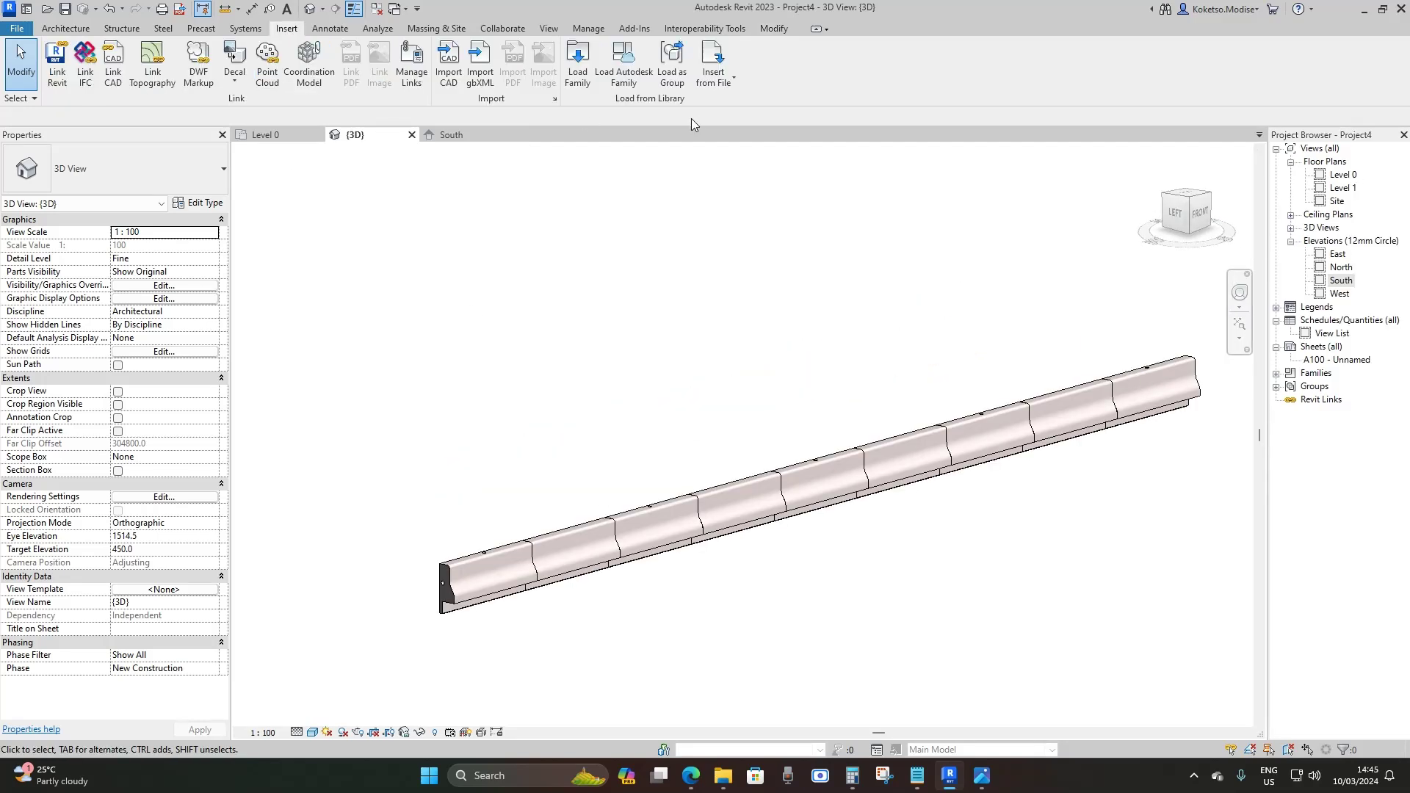
click(576, 74)
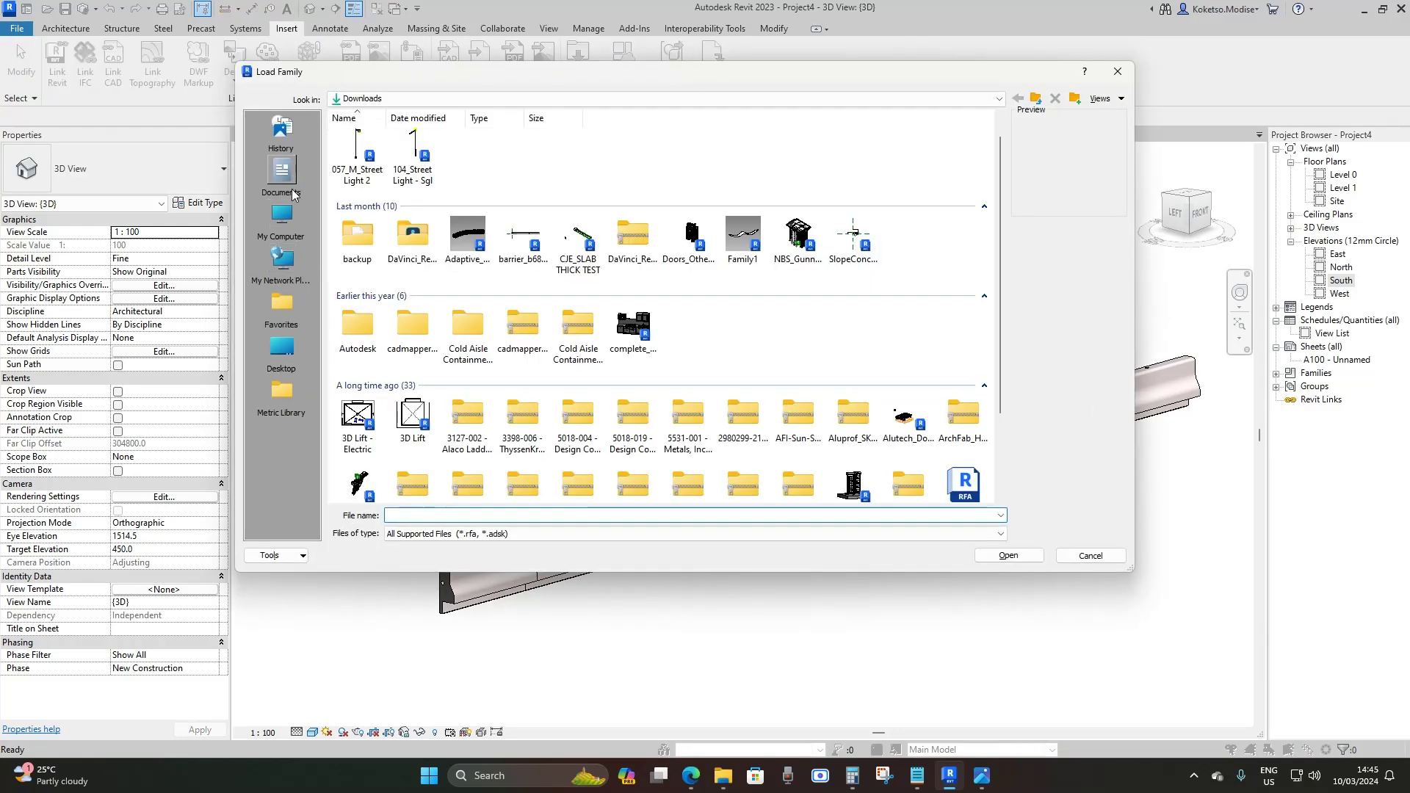
click(412, 150)
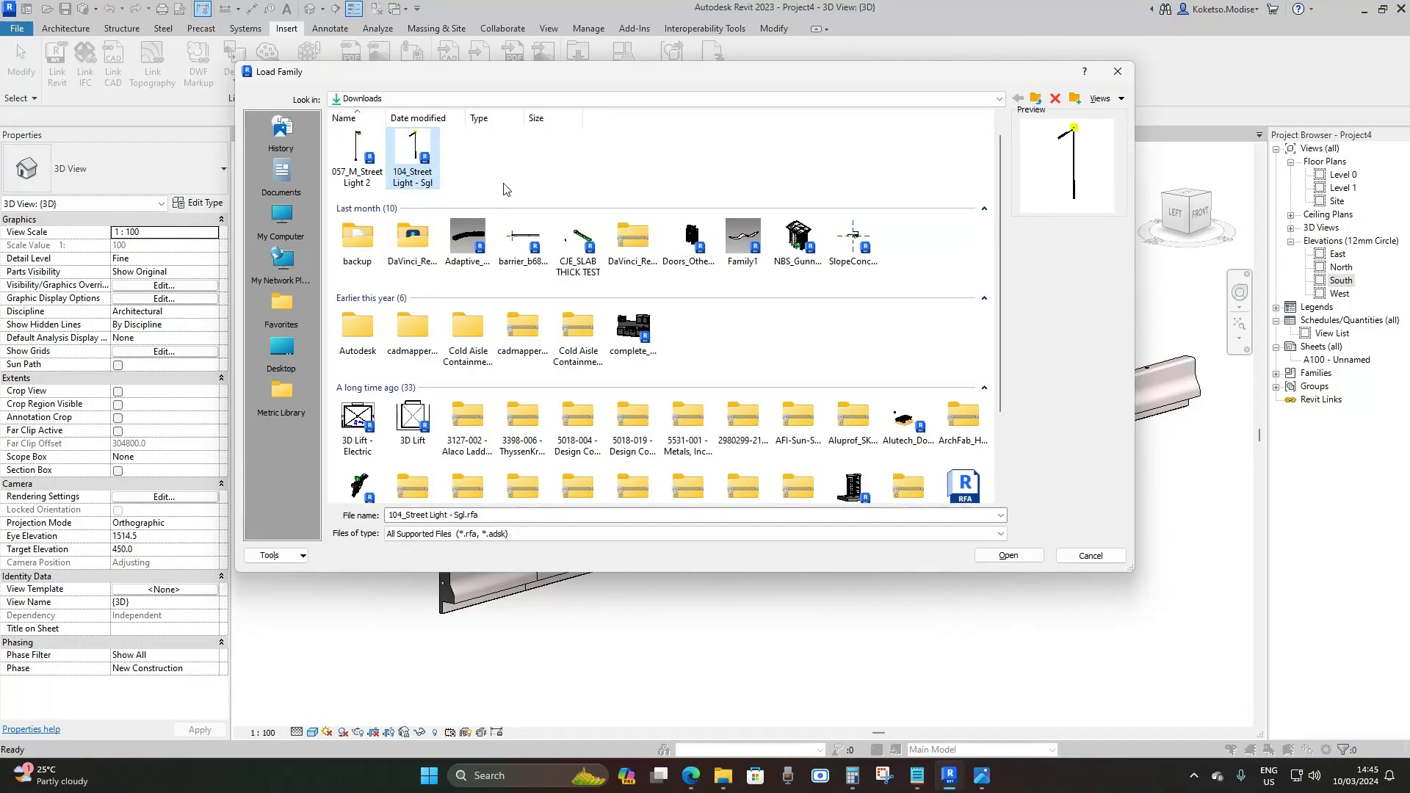
click(1043, 558)
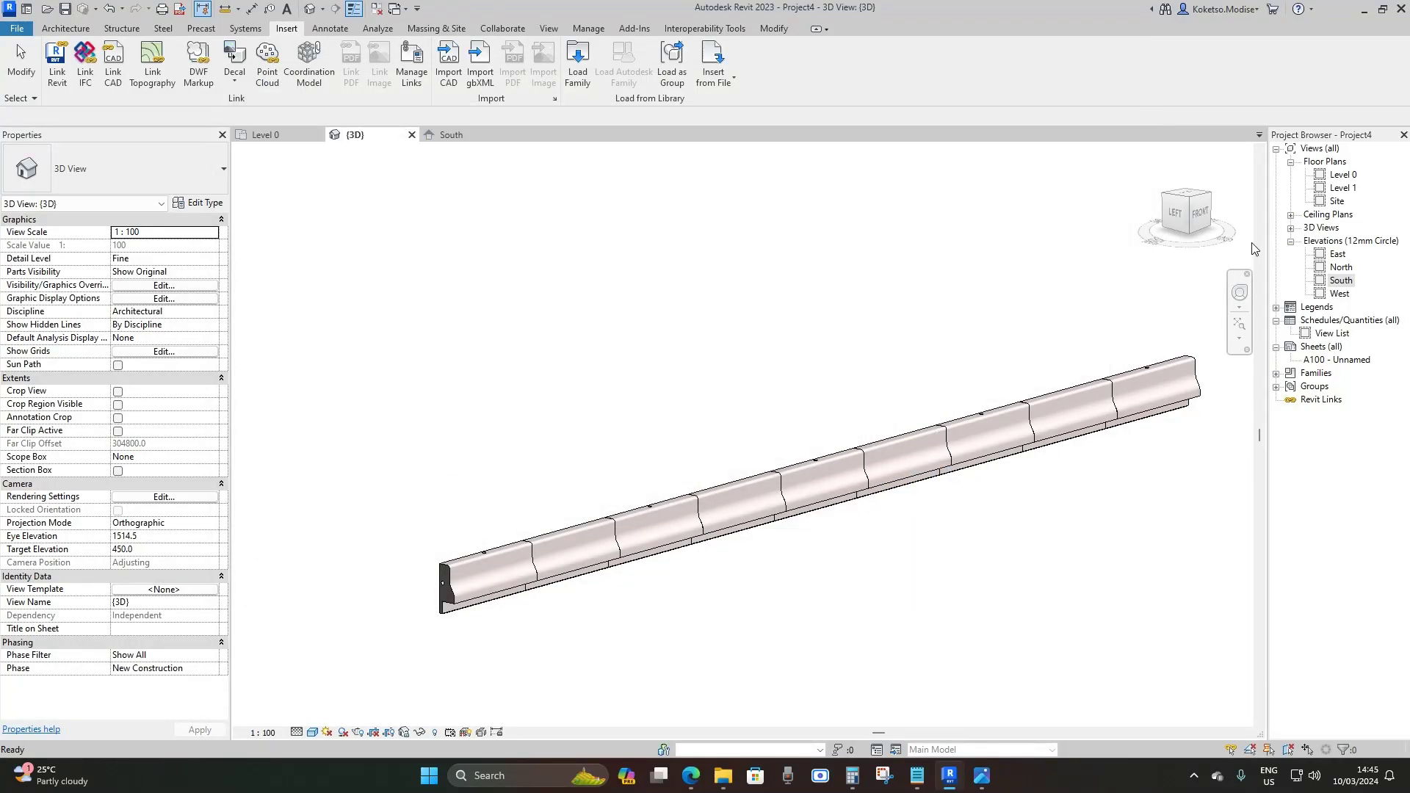
In the Level 0 floor plan, place a 104_Street Light - Sgl component centred on the first parapet's circular void opening.
double_click(1341, 188)
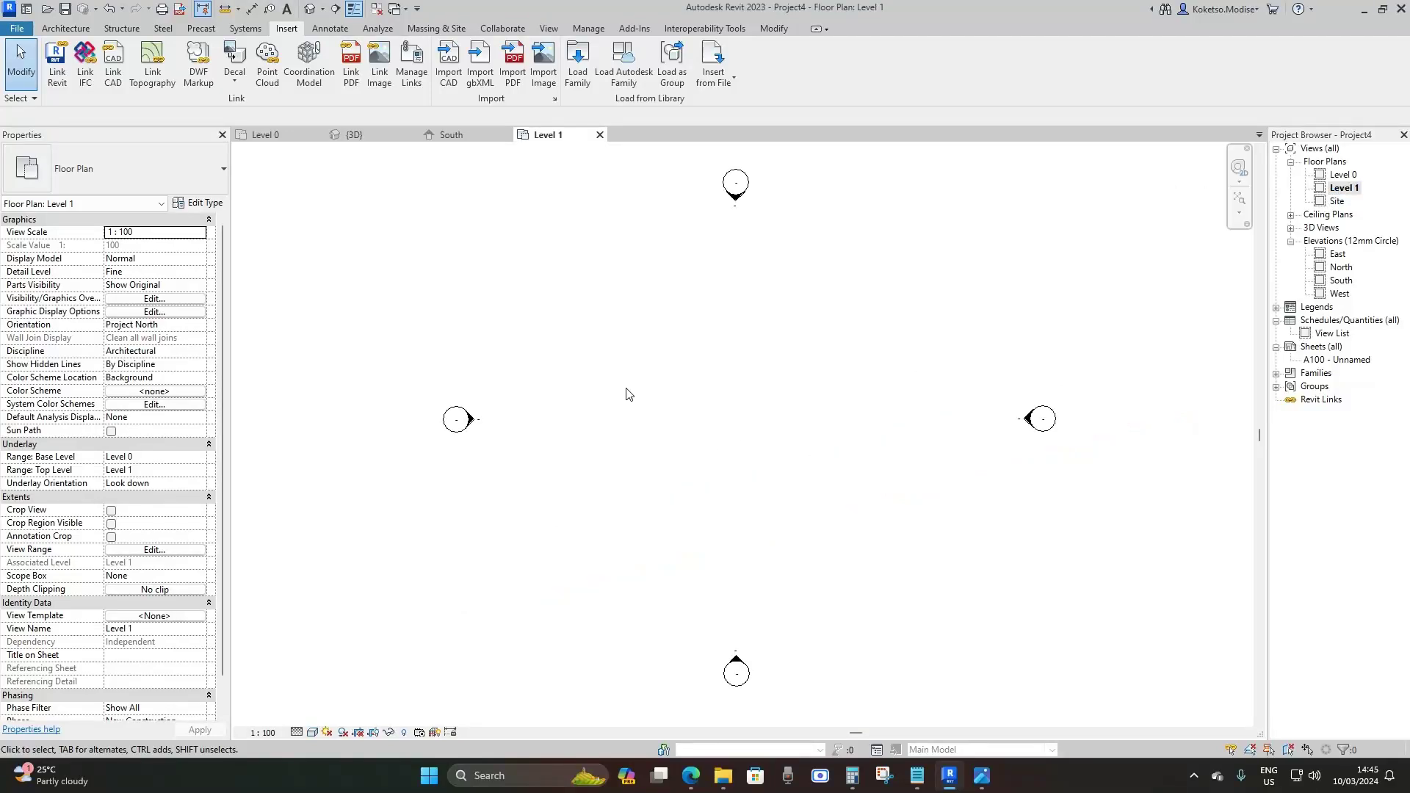
click(283, 137)
scroll(696, 395, down, 5)
scroll(396, 360, up, 6)
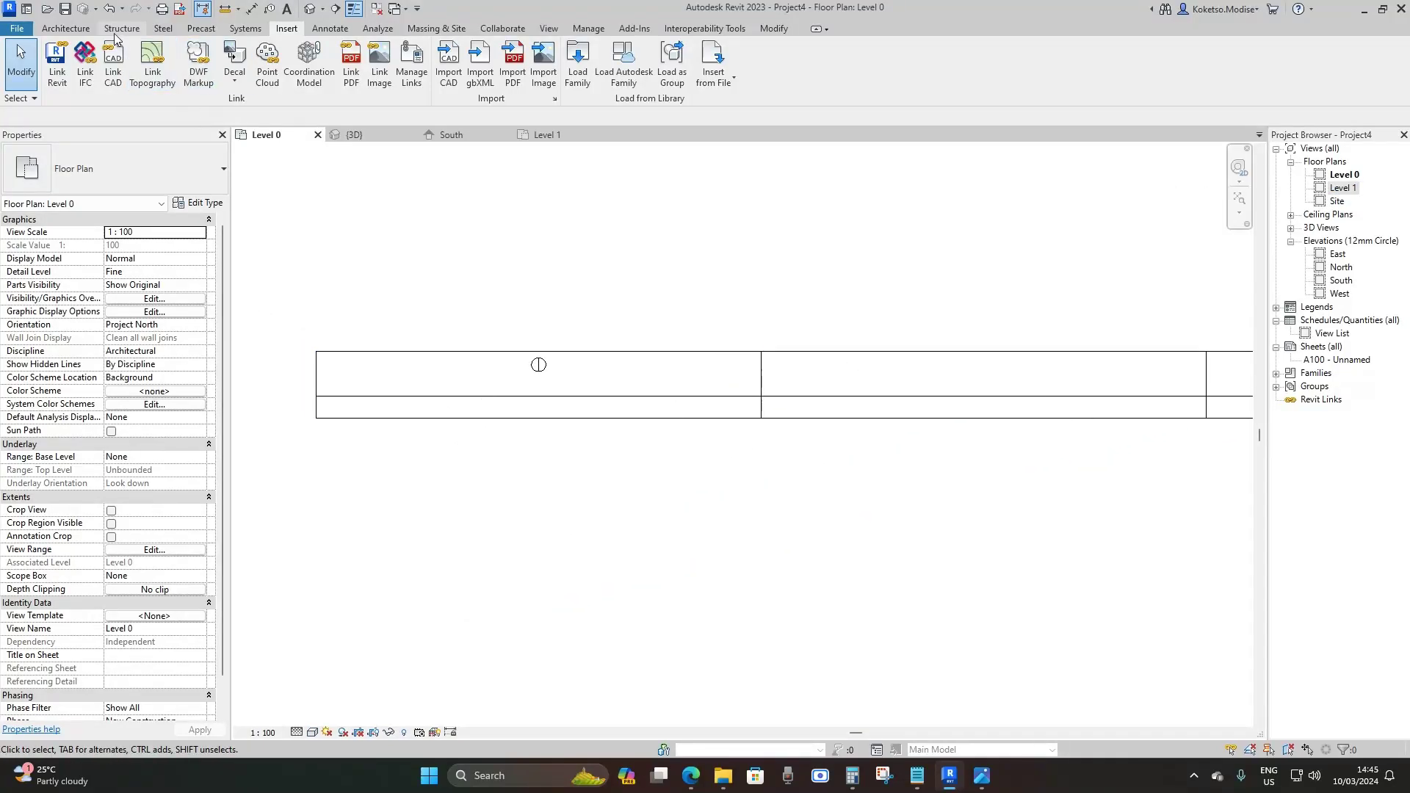
click(65, 28)
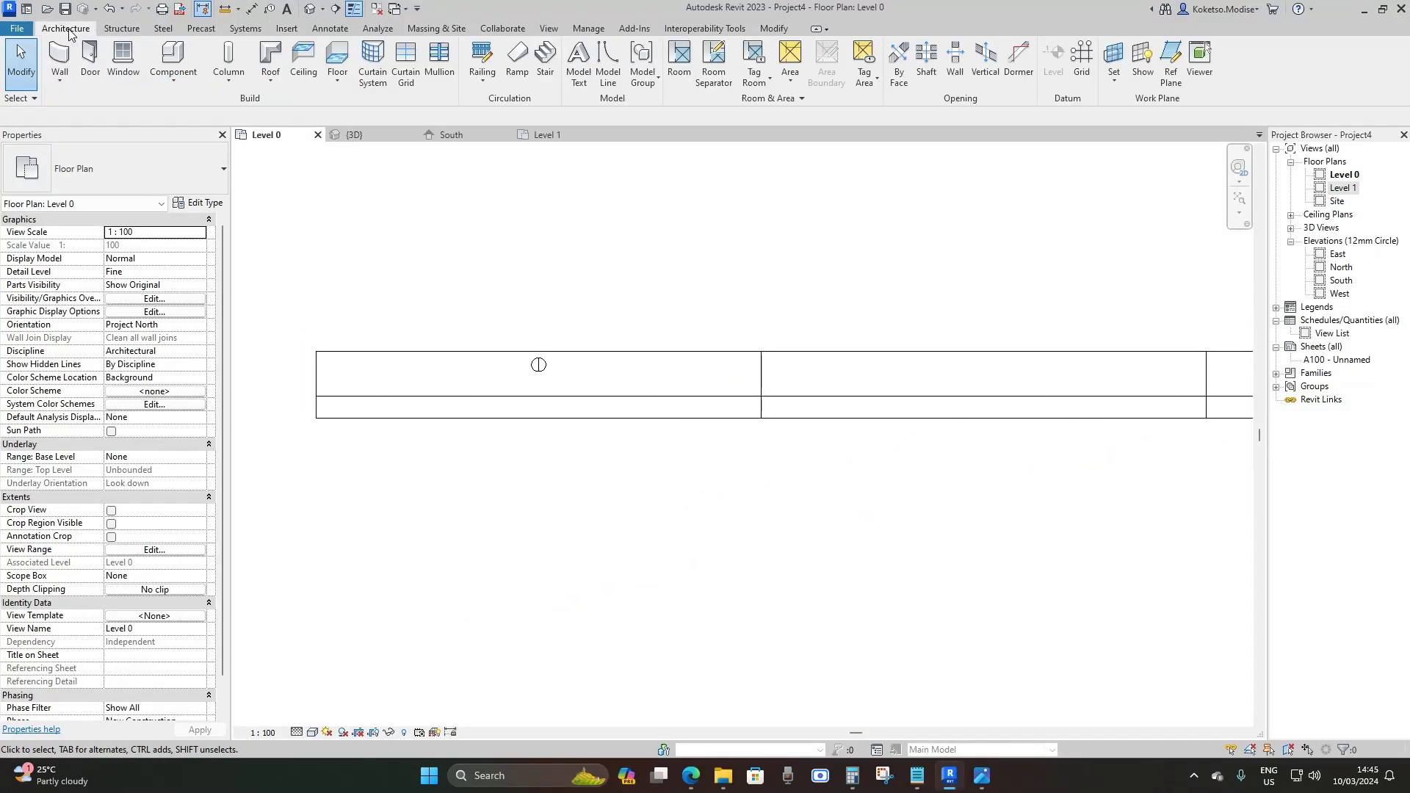
click(168, 57)
scroll(539, 352, down, 2)
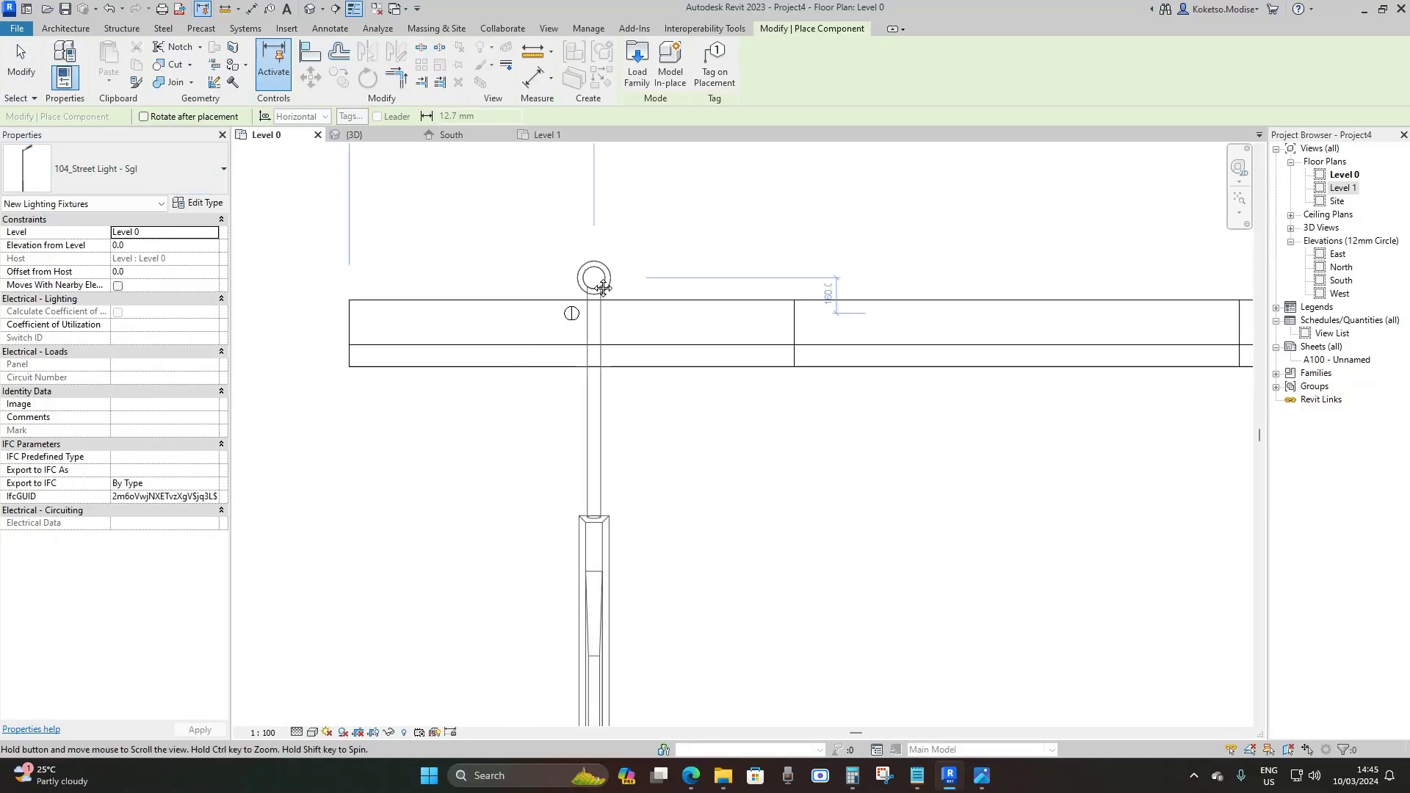
scroll(606, 279, up, 5)
scroll(605, 279, up, 2)
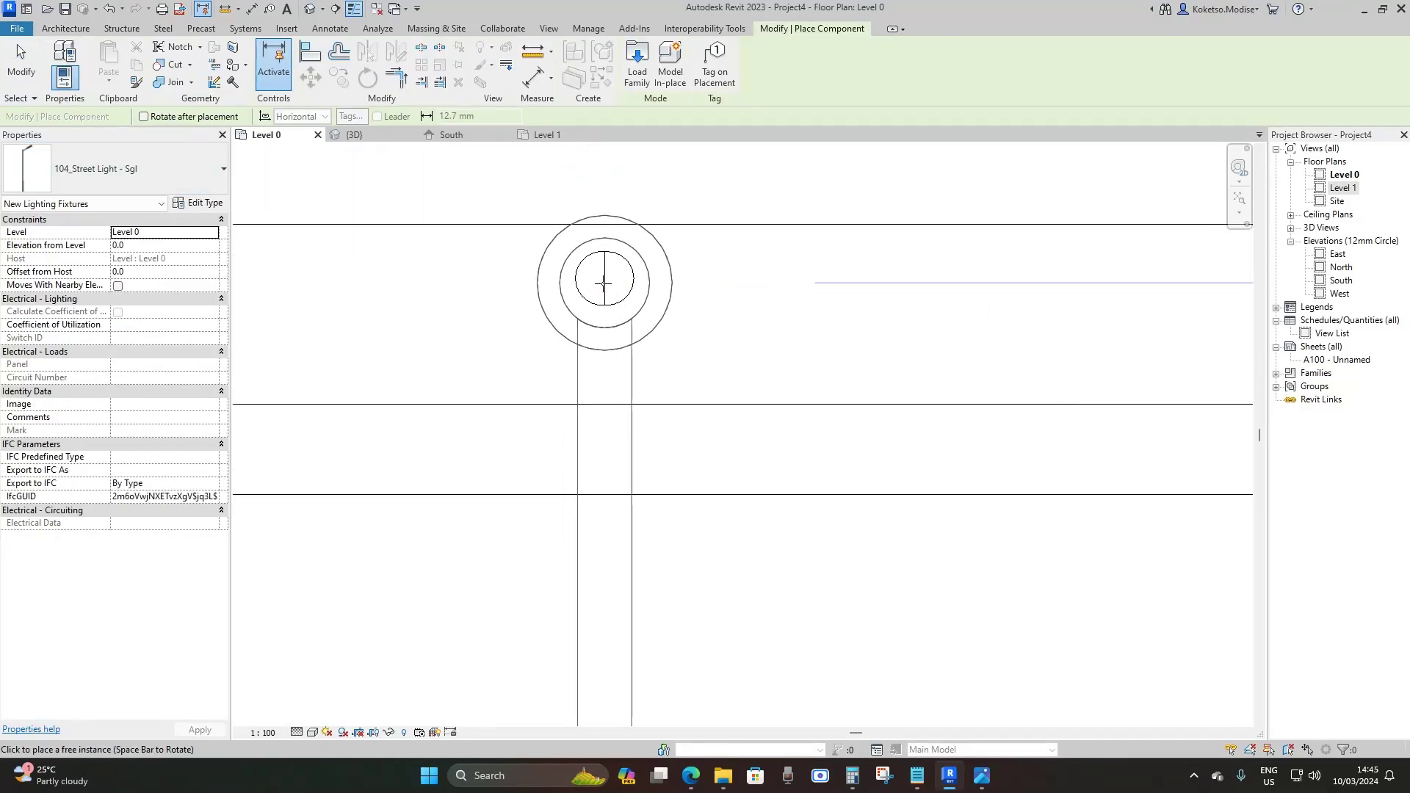
click(604, 279)
Place four more 104_Street Light - Sgl components on the remaining void openings, one on every second parapet to the row's end.
scroll(450, 327, down, 5)
scroll(903, 340, up, 6)
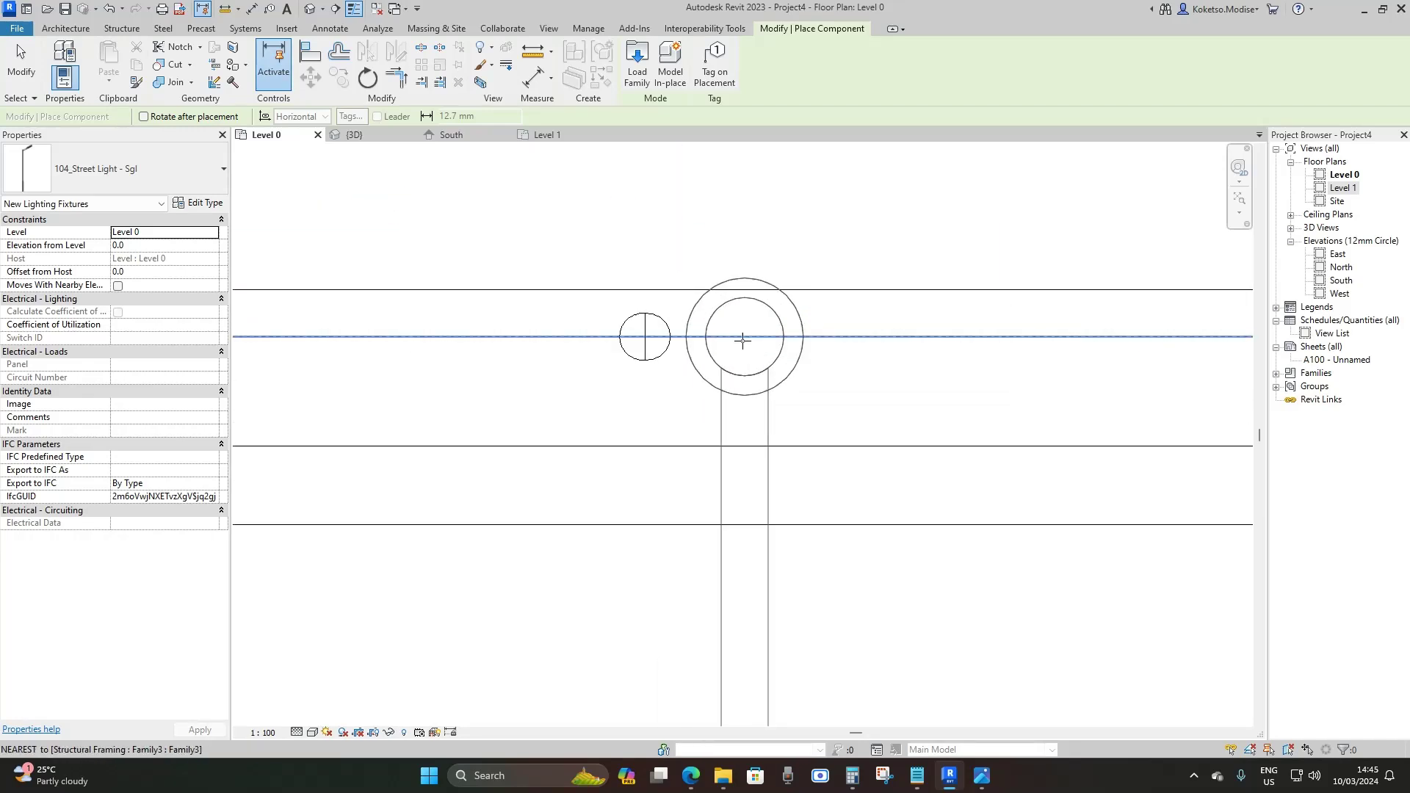
click(645, 336)
scroll(384, 372, down, 5)
scroll(724, 369, up, 6)
click(719, 367)
scroll(716, 364, down, 5)
scroll(977, 367, up, 6)
scroll(723, 362, down, 3)
scroll(723, 362, up, 3)
click(836, 390)
key(Escape)
key(Escape)
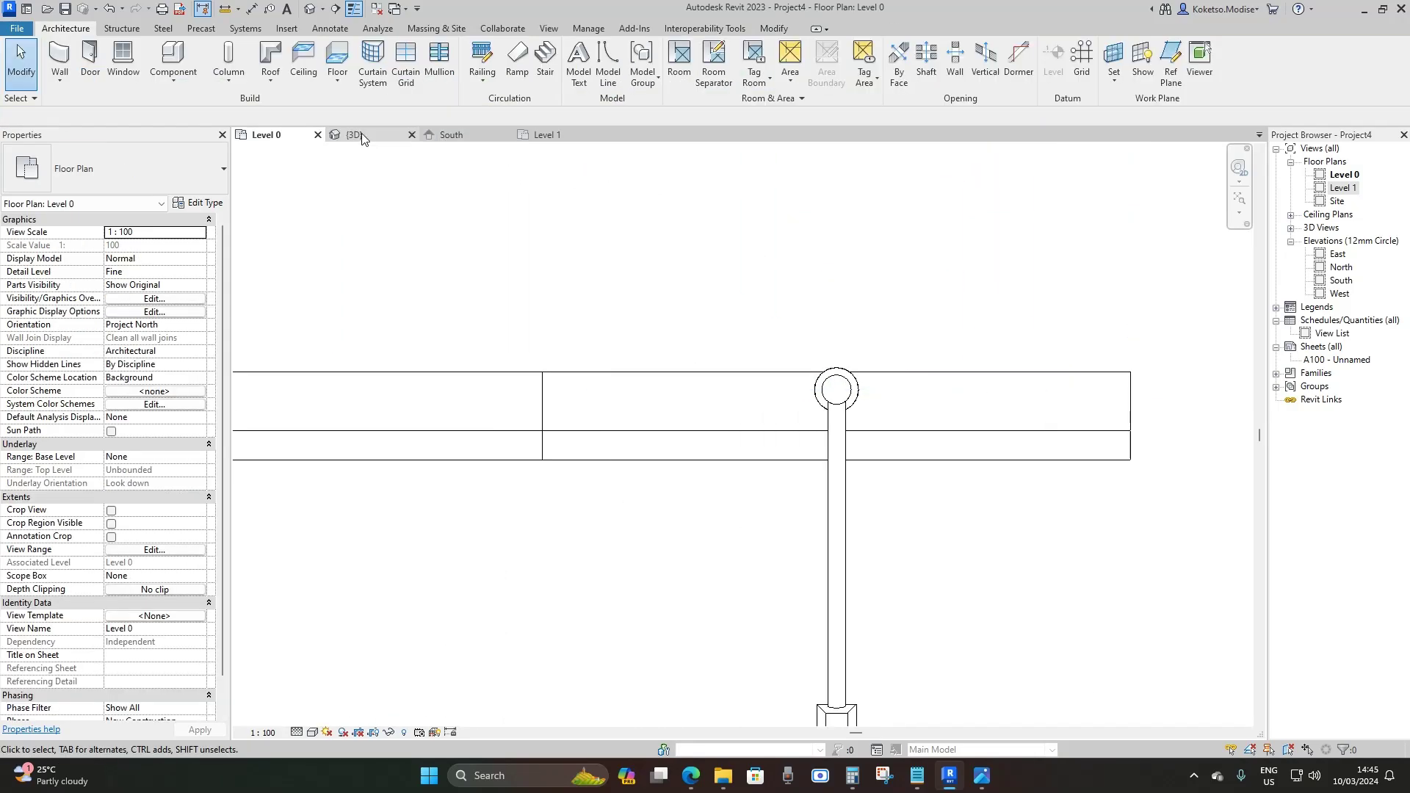
In the 3D view, select all five street lights and set their type's Height to 5000 mm.
click(354, 134)
scroll(881, 470, down, 4)
scroll(874, 475, up, 4)
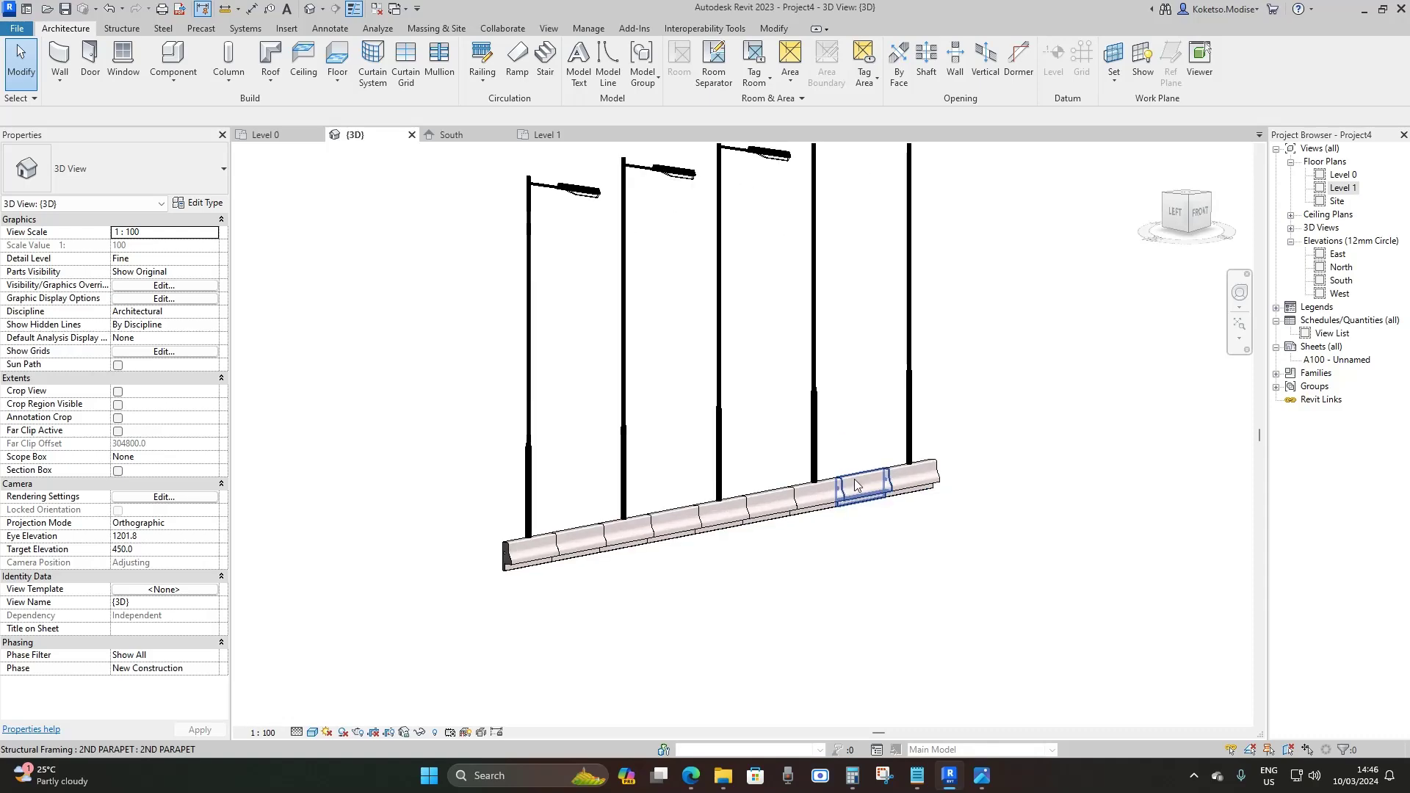
scroll(854, 479, down, 2)
drag(985, 303, 448, 393)
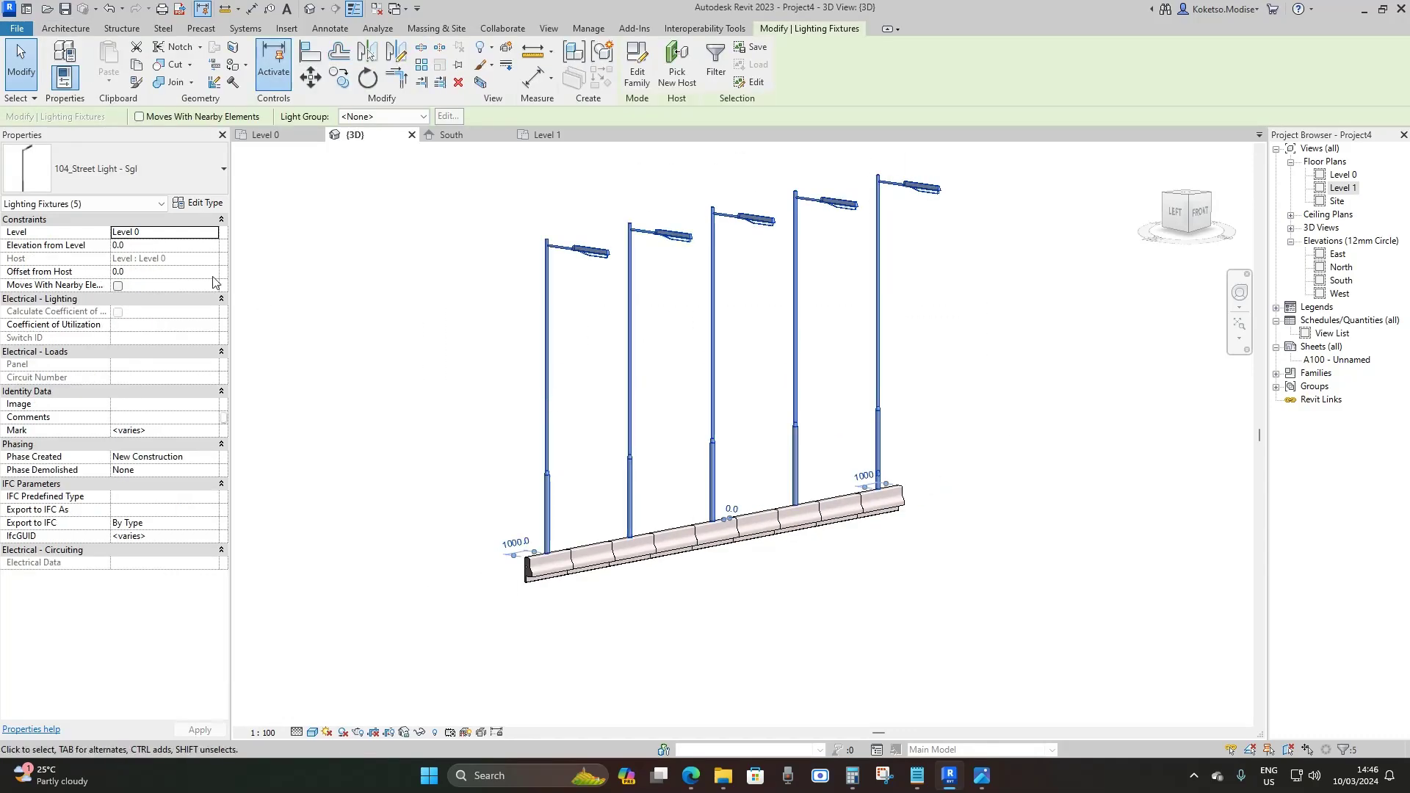
click(194, 204)
click(371, 464)
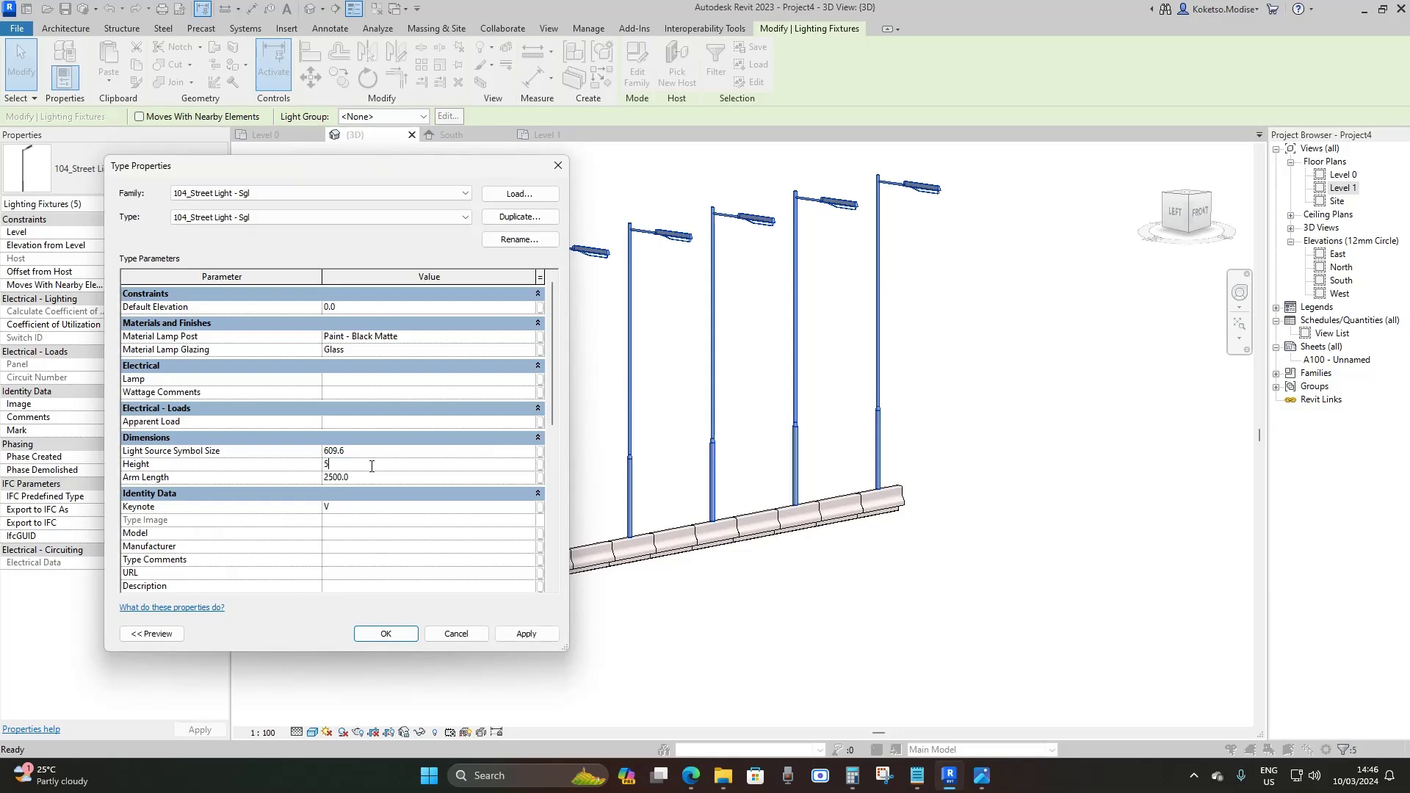
click(523, 634)
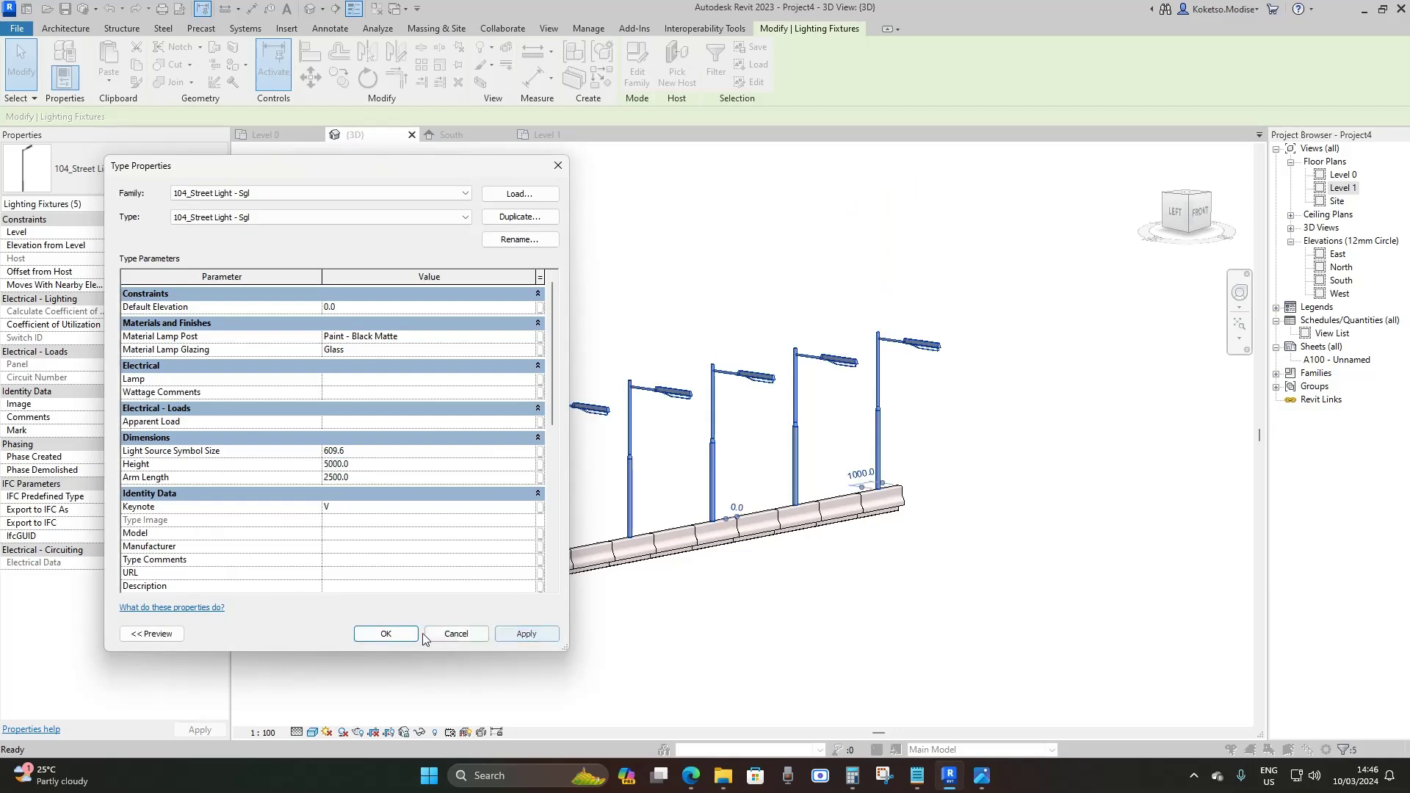
click(386, 633)
key(Escape)
Examine the street lights in 3D and in the South elevation, checking how the pole bases meet the curved parapet voids.
scroll(796, 614, up, 5)
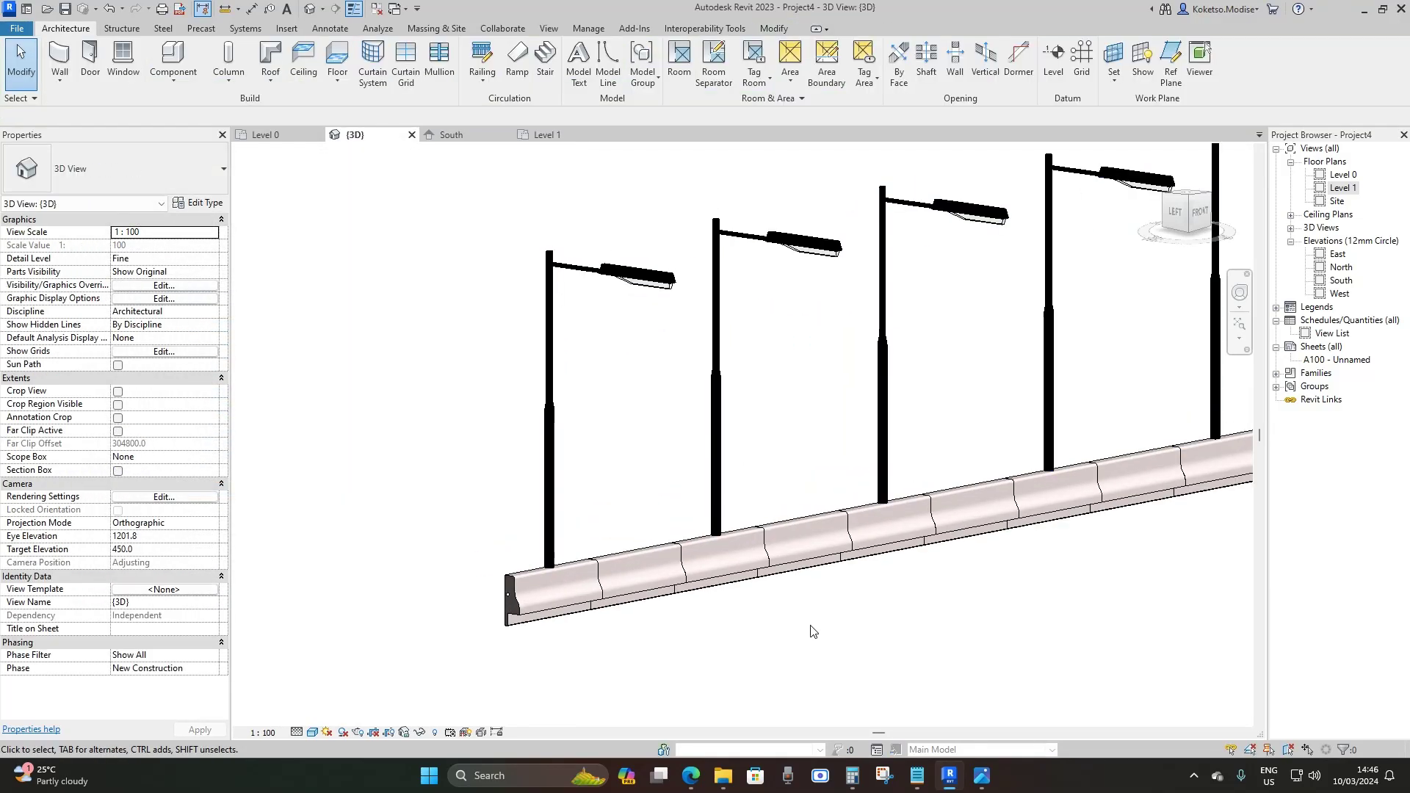
middle_drag(841, 585, 768, 595)
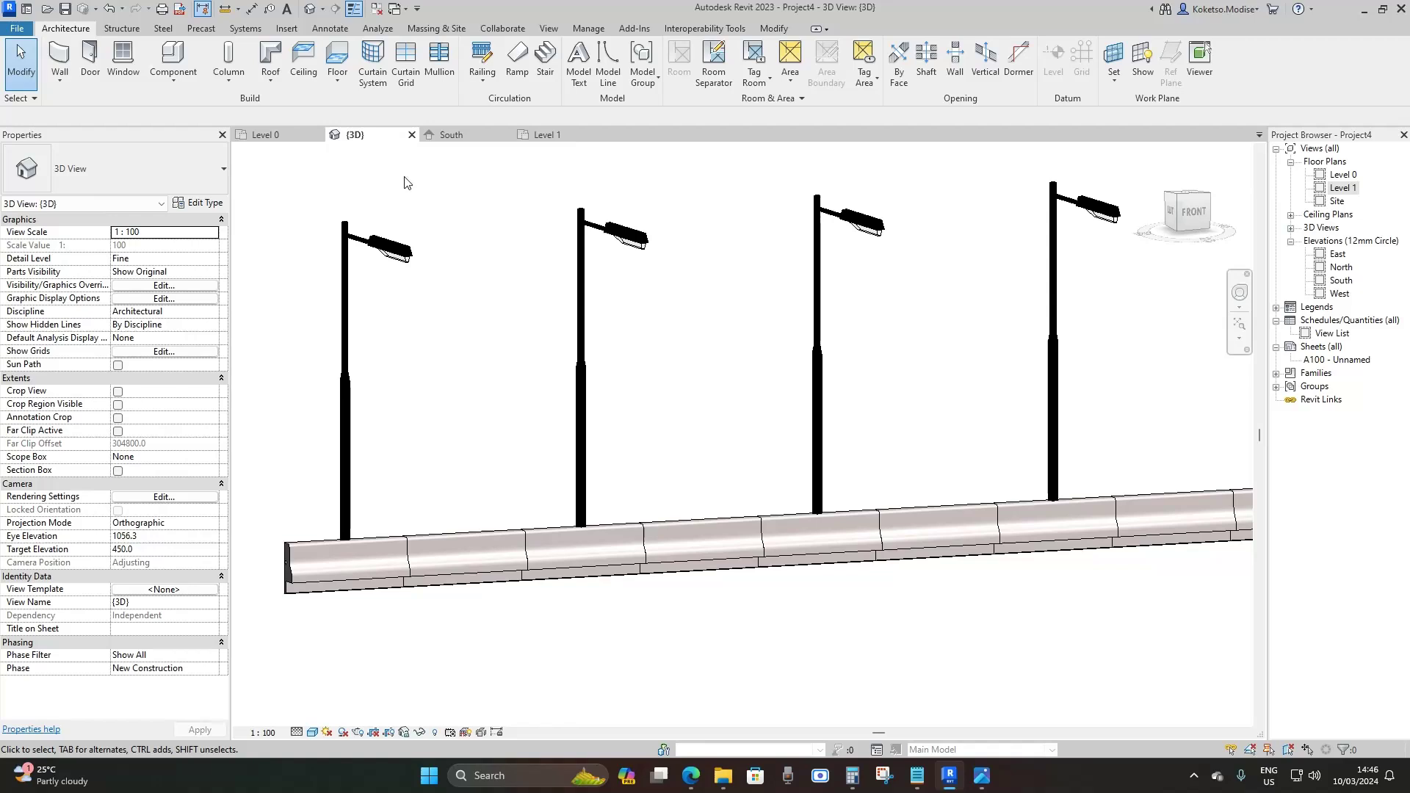
click(466, 134)
scroll(460, 412, down, 2)
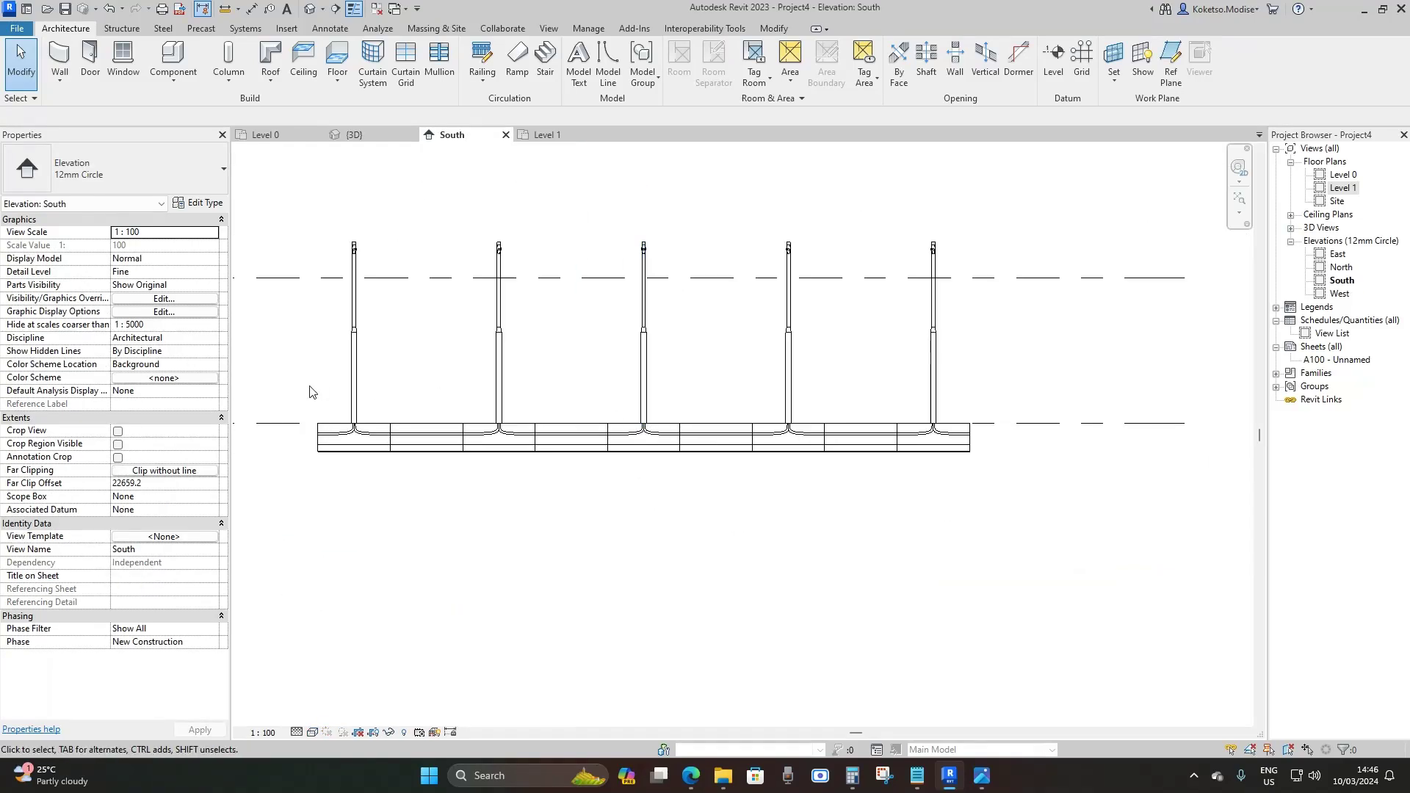
scroll(309, 391, up, 3)
scroll(576, 500, down, 3)
middle_drag(816, 514, 766, 509)
scroll(955, 419, up, 8)
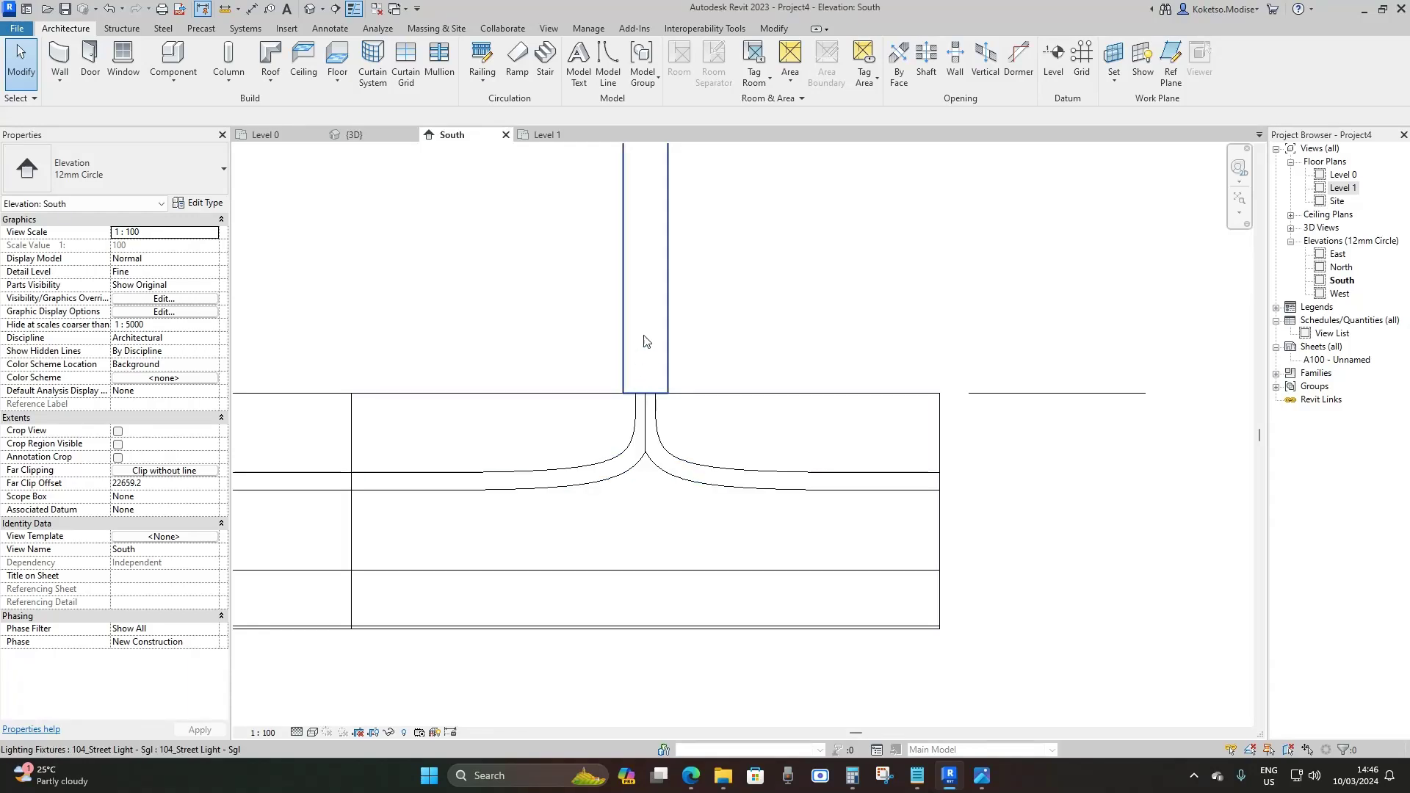
scroll(650, 345, down, 6)
scroll(689, 290, up, 2)
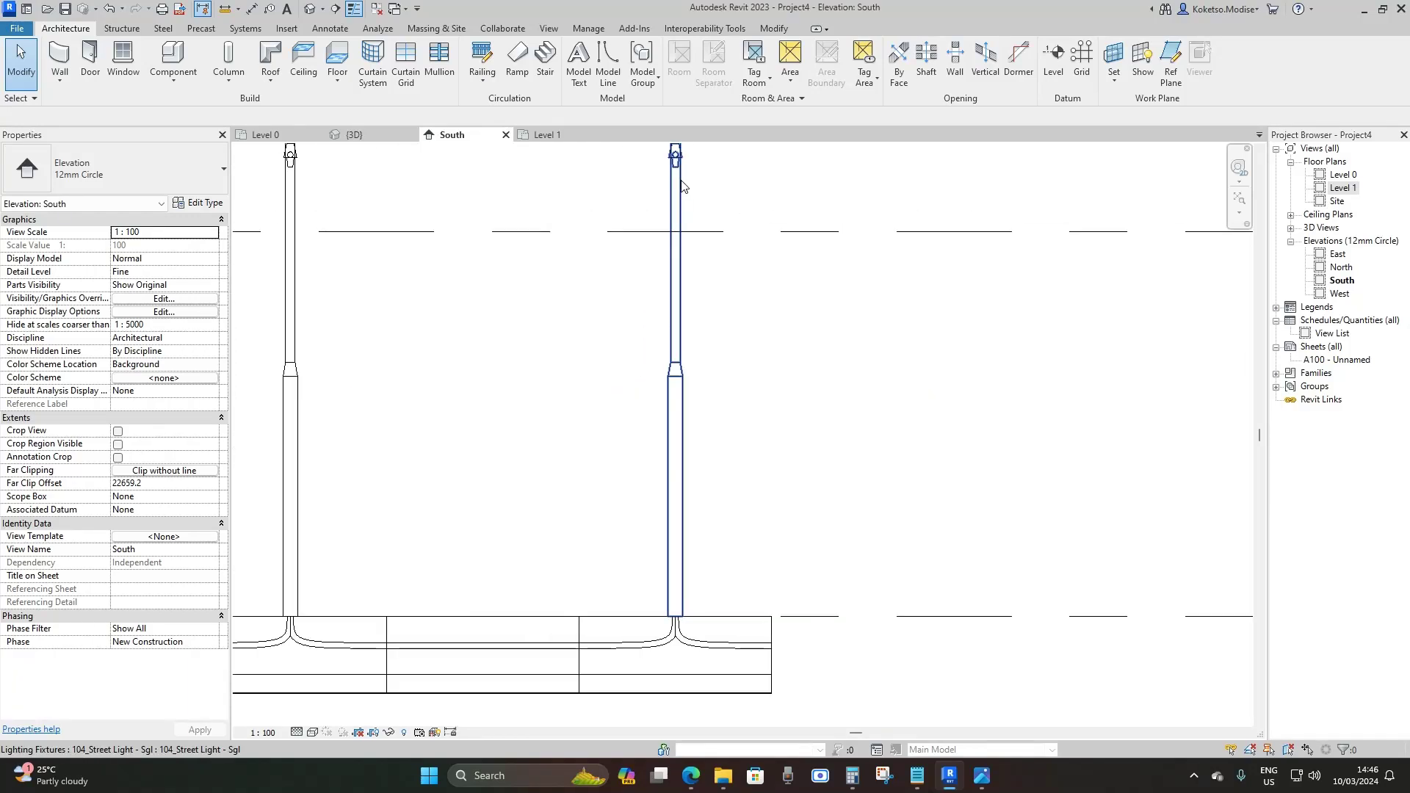
scroll(676, 389, up, 3)
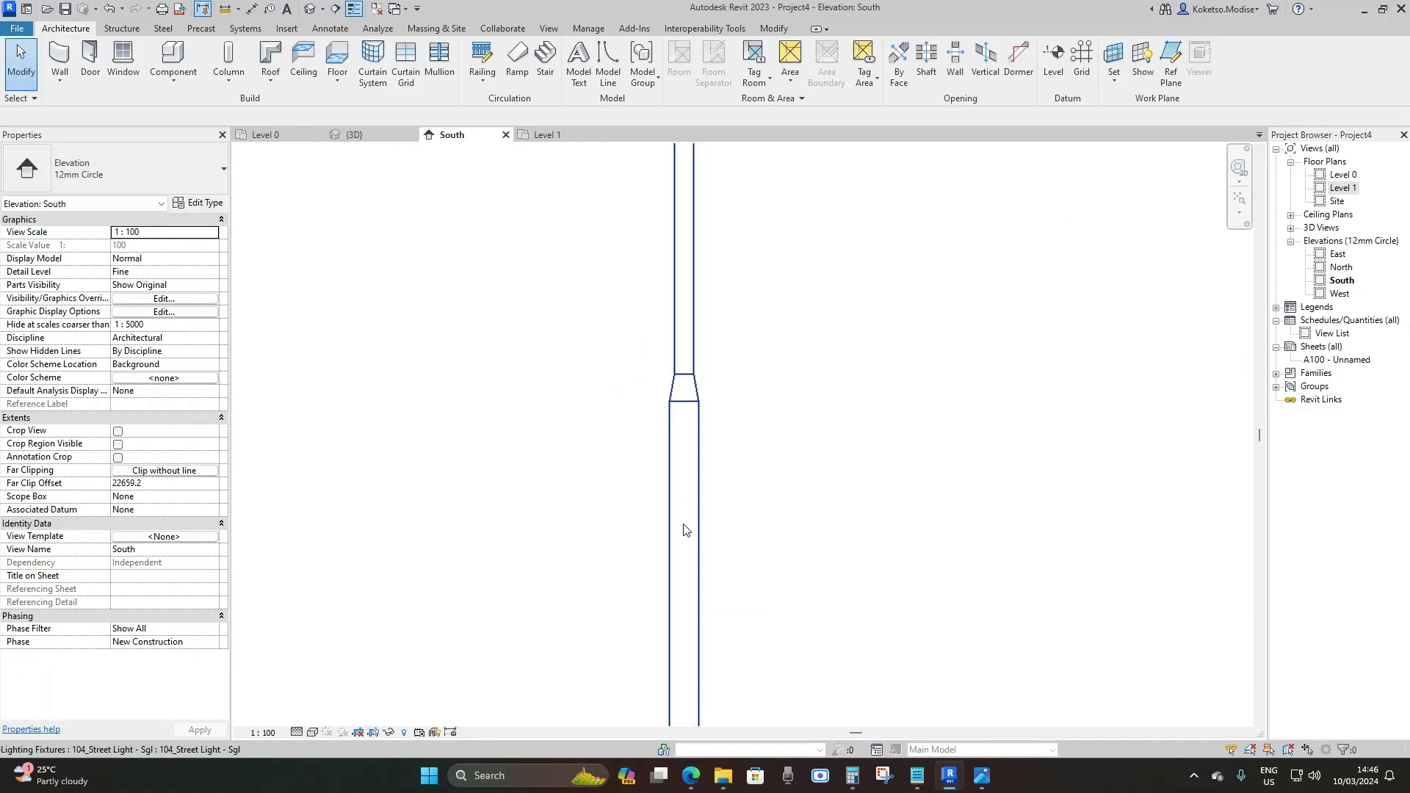
scroll(654, 562, up, 4)
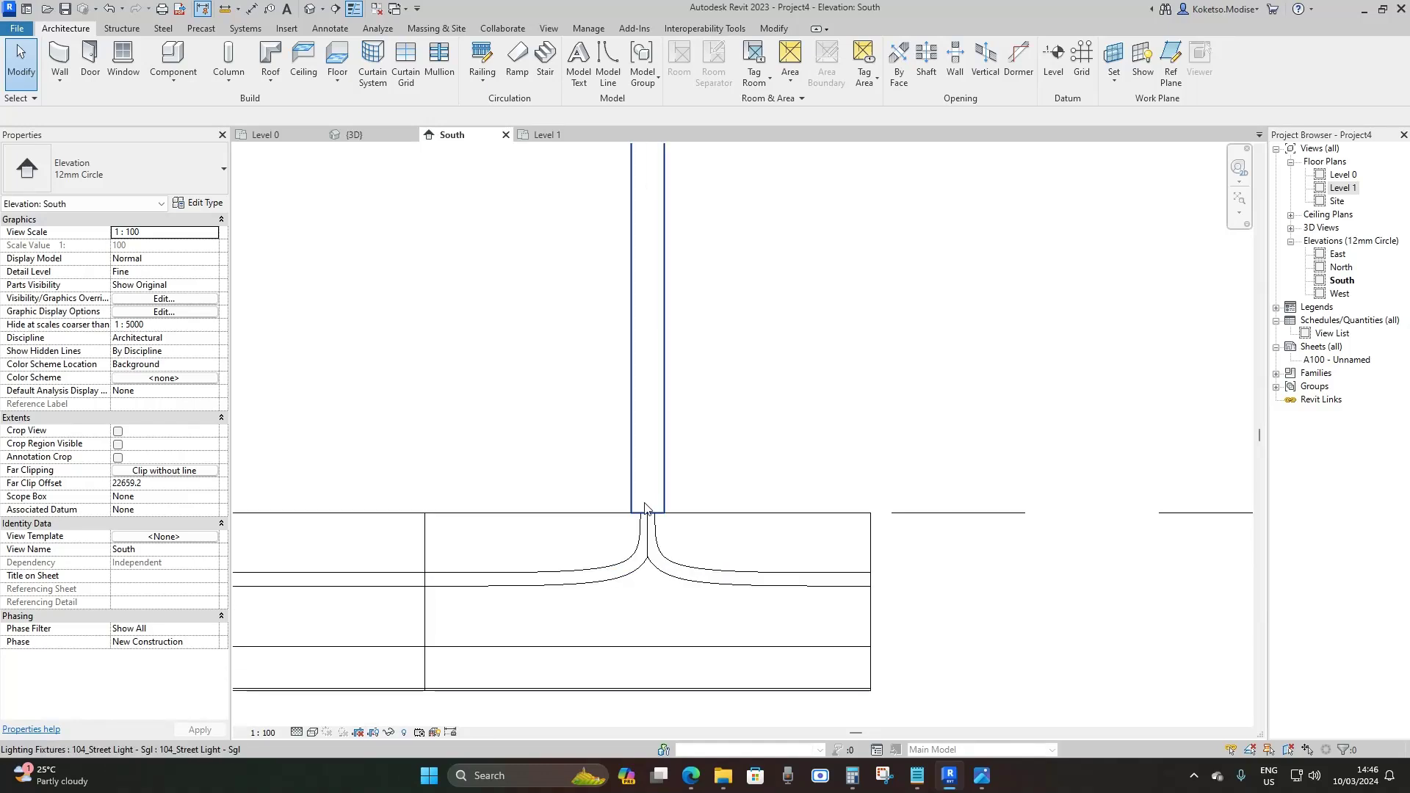